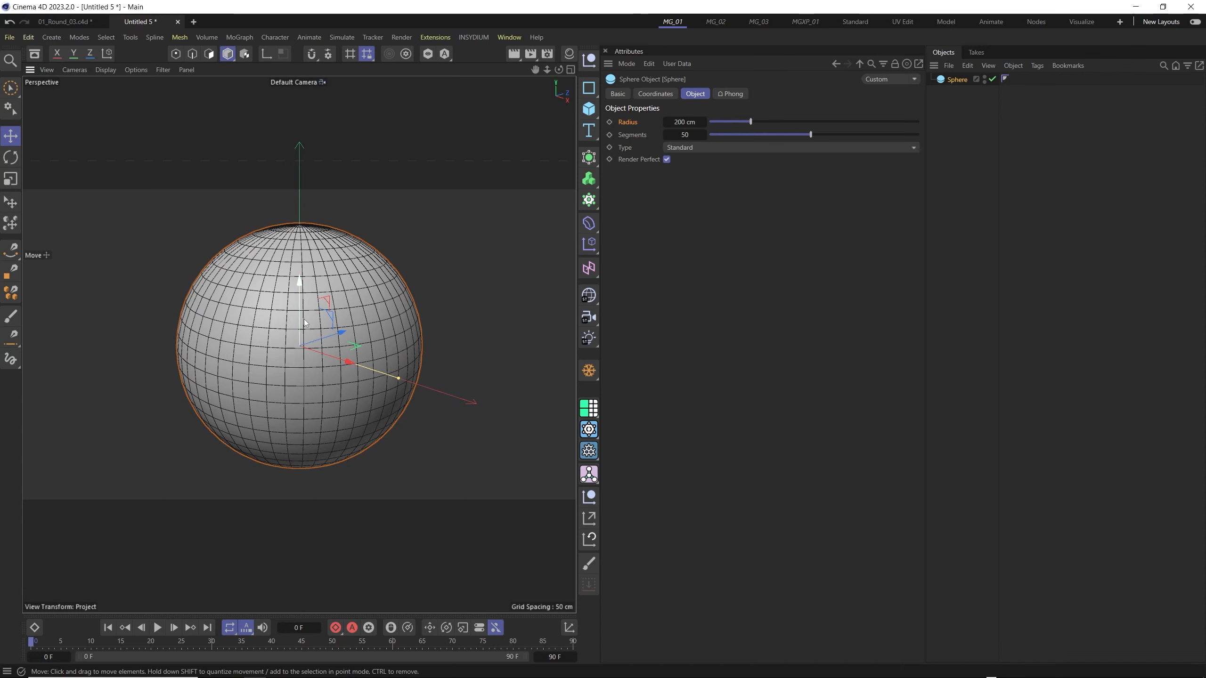
Add an X-Particles xpSystem to the scene and place the sphere inside its Utilities folder
{"action": "scroll", "coordinate": [319, 322], "scroll_direction": "down", "scroll_amount": 2}
{"action": "left_click_drag", "start_coordinate": [339, 337], "coordinate": [304, 352], "text": "alt"}
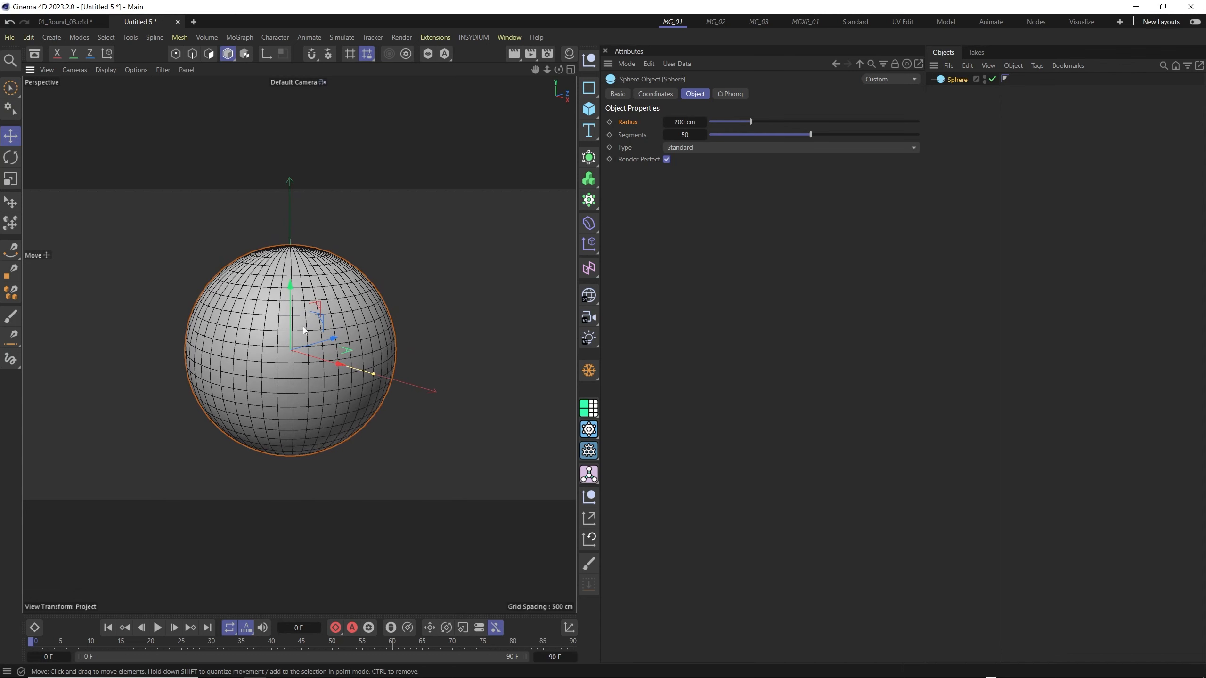
{"action": "scroll", "coordinate": [304, 332], "scroll_direction": "up", "scroll_amount": 2}
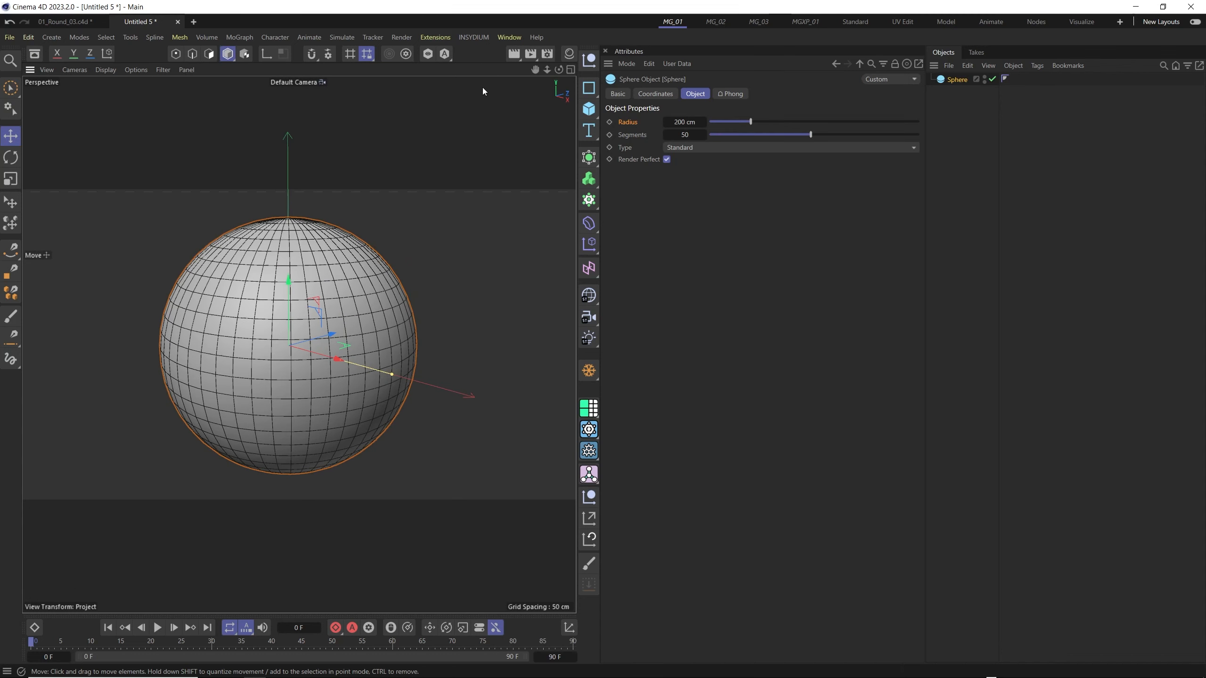
{"action": "left_click", "coordinate": [471, 38]}
{"action": "mouse_move", "coordinate": [494, 77]}
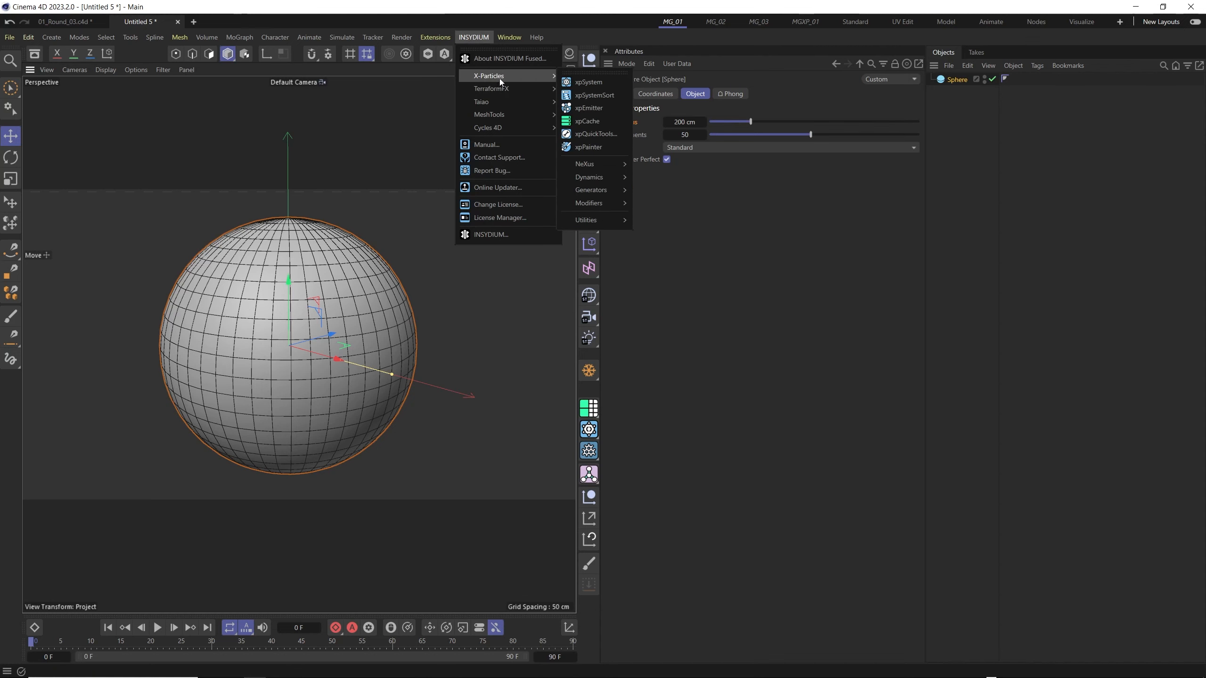
{"action": "left_click", "coordinate": [591, 81]}
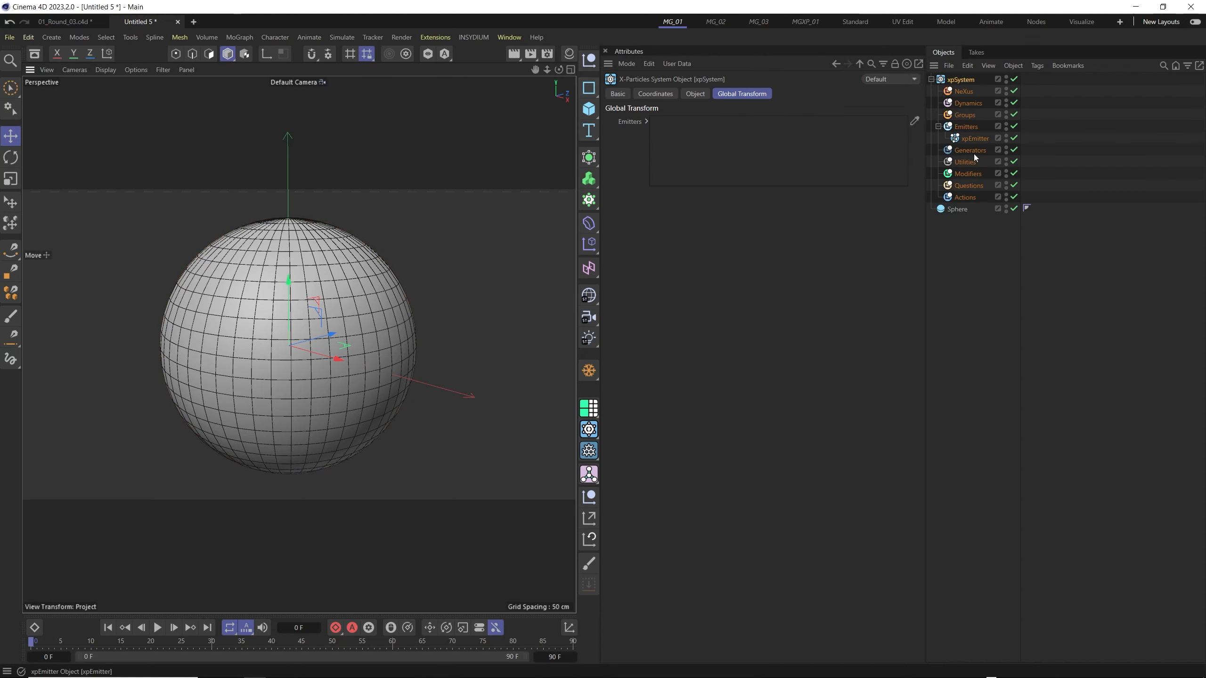
{"action": "left_click", "coordinate": [957, 210]}
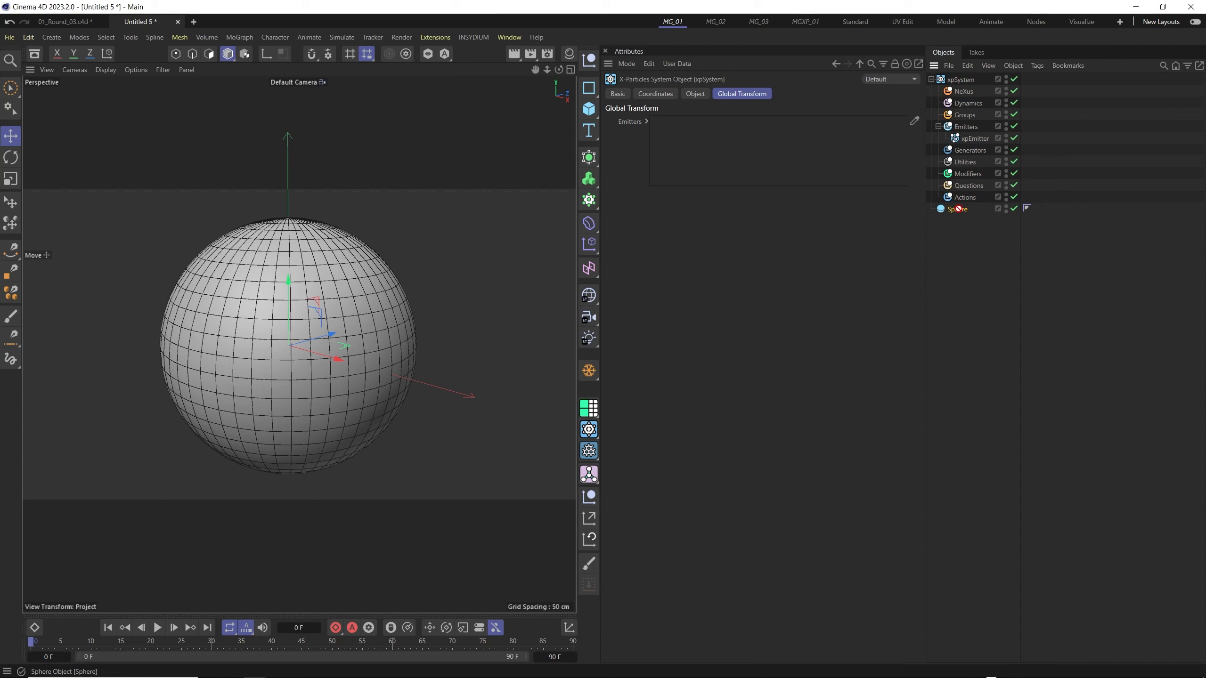
{"action": "left_click_drag", "start_coordinate": [963, 190], "coordinate": [968, 163]}
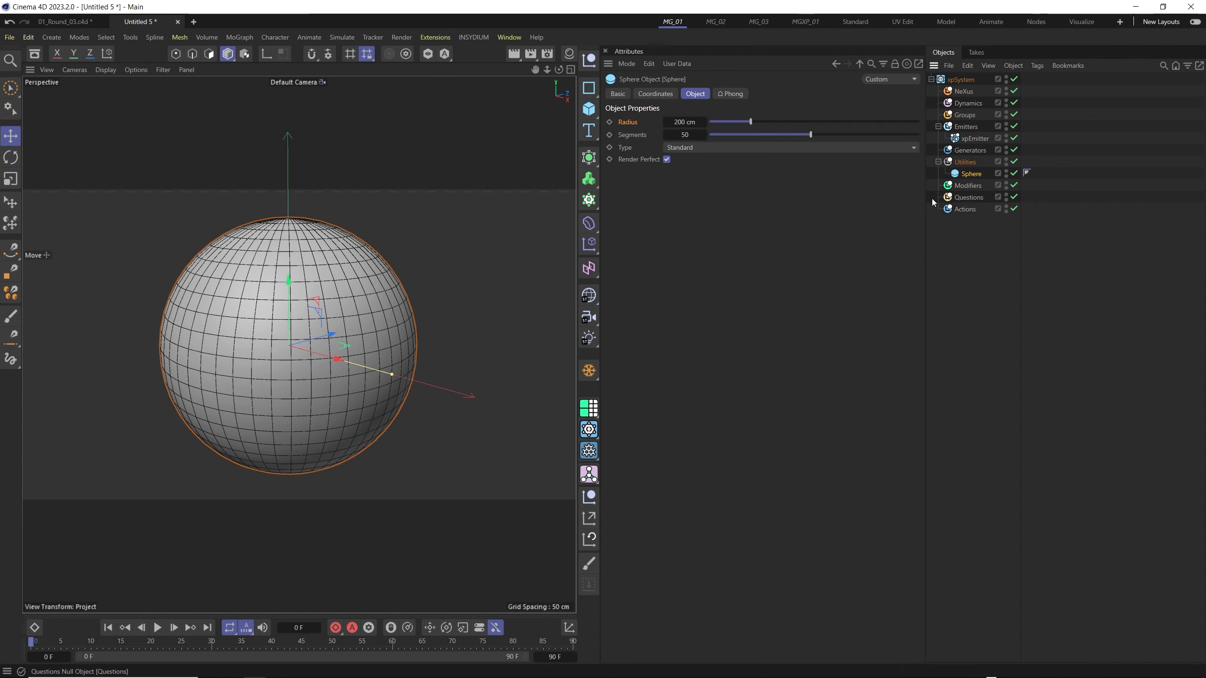
Set the xpEmitter's emitter shape to Object and assign the sphere as its source object
{"action": "left_click", "coordinate": [974, 138]}
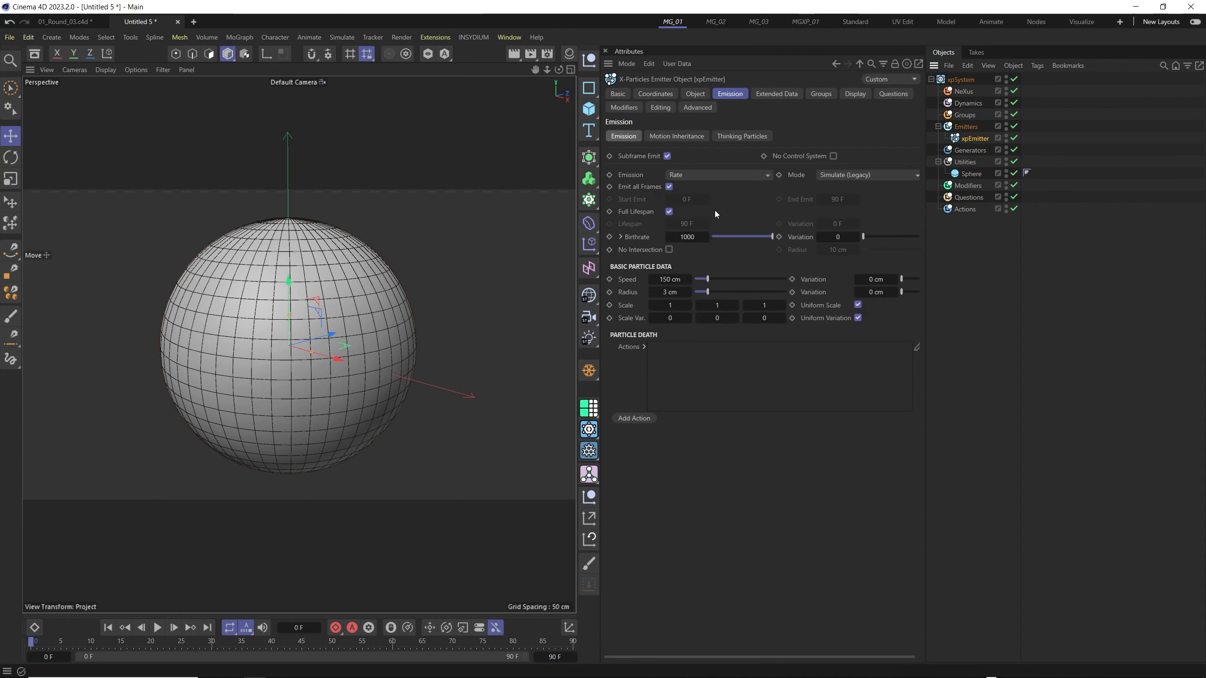
{"action": "left_click", "coordinate": [698, 94]}
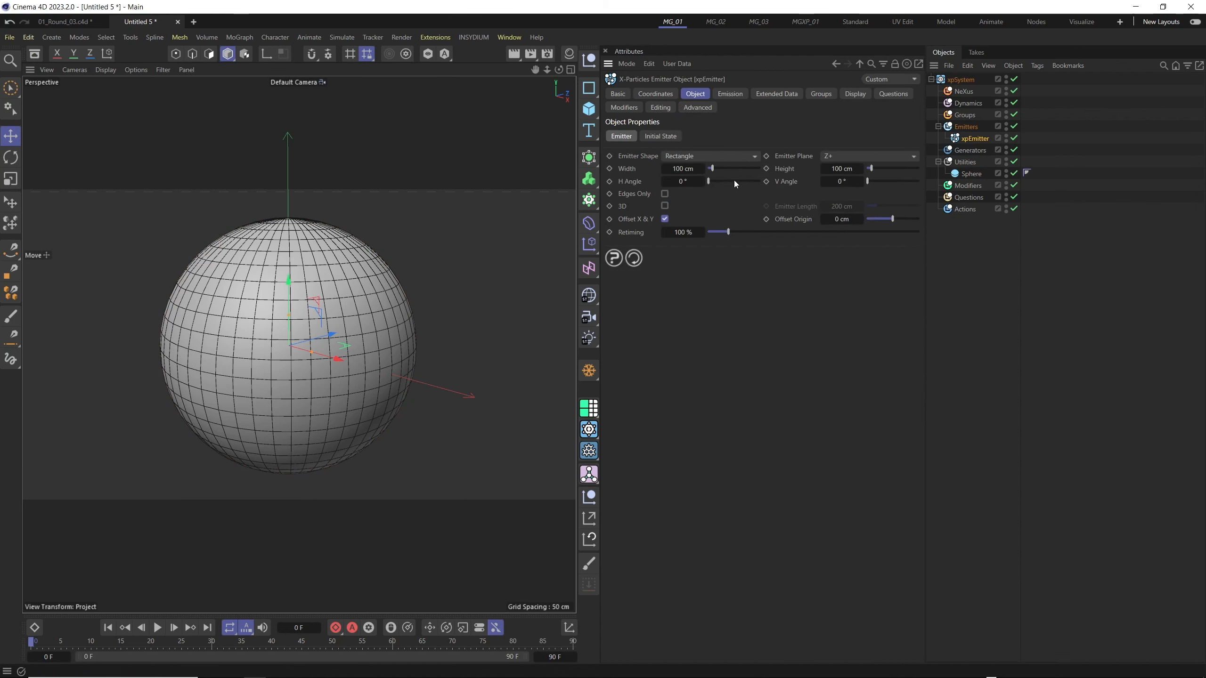
{"action": "left_click", "coordinate": [696, 157]}
{"action": "left_click", "coordinate": [702, 265]}
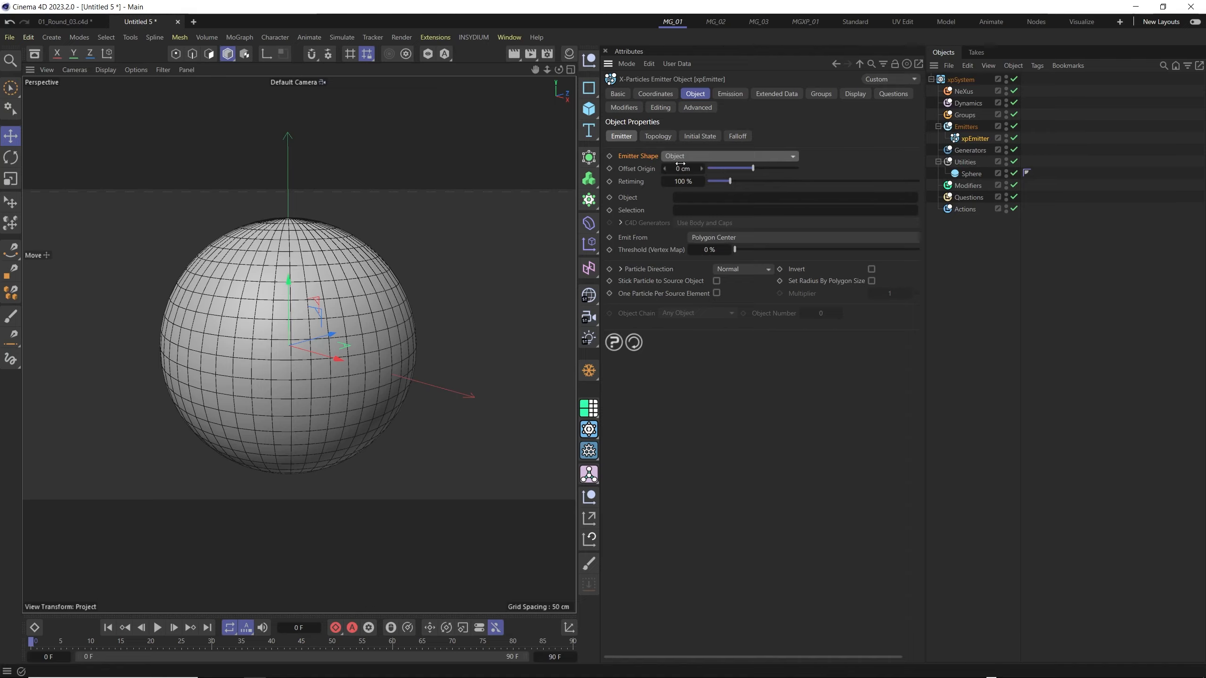
{"action": "left_click", "coordinate": [961, 174]}
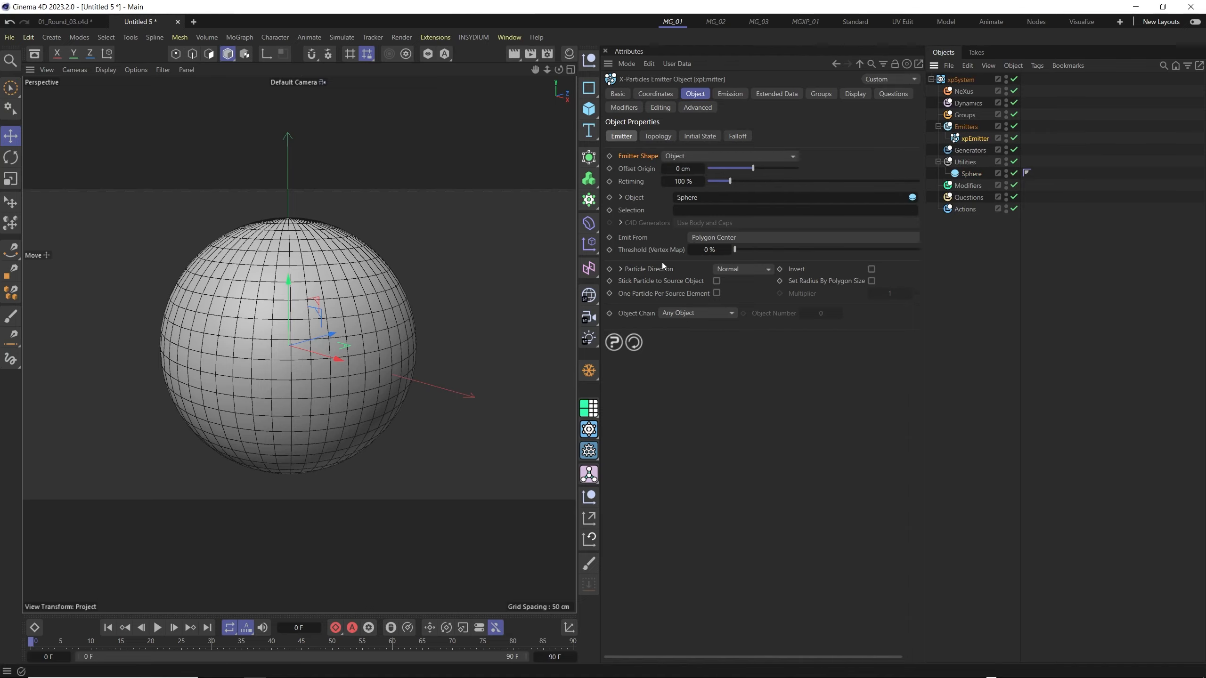
Play the particle simulation and hide the sphere in the viewport and the renderer
{"action": "key", "text": "F8"}
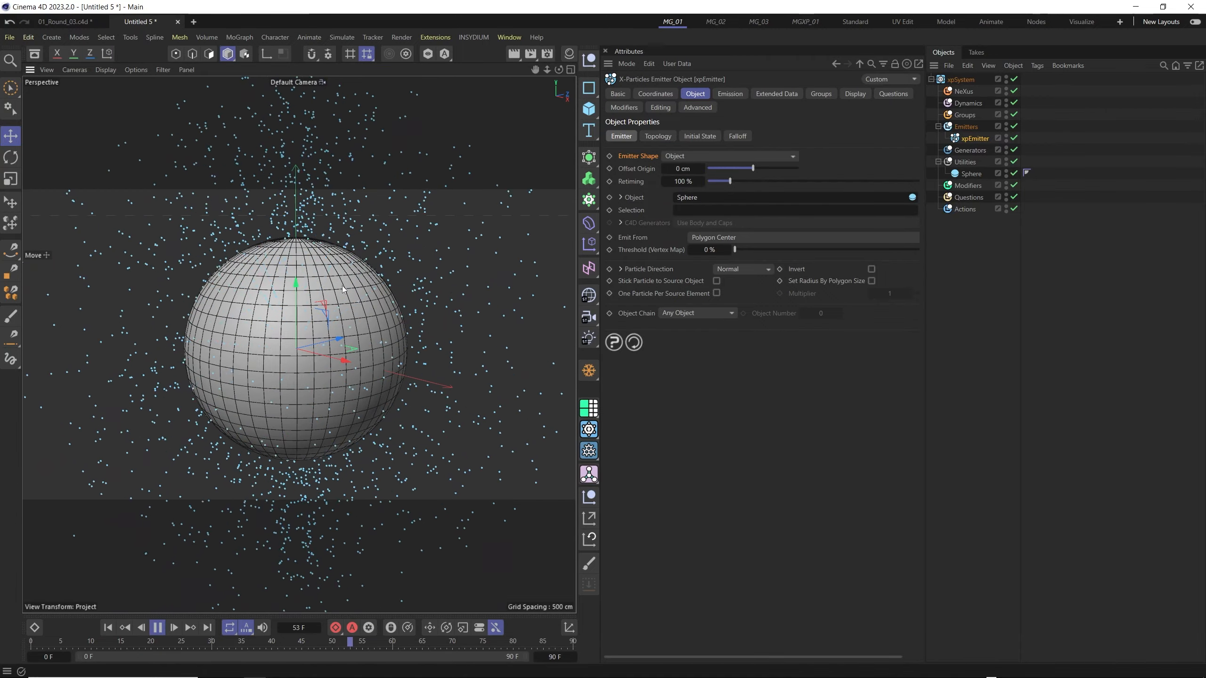
{"action": "left_click", "coordinate": [971, 174]}
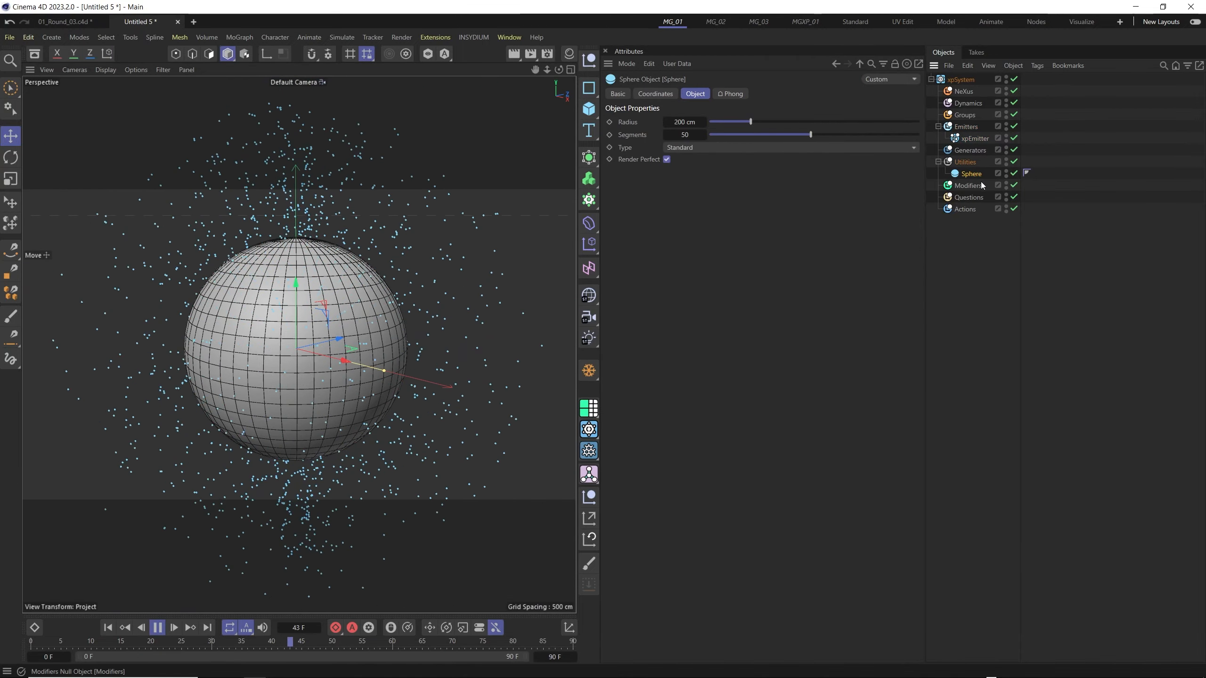
{"action": "left_click", "coordinate": [1006, 174], "text": "alt"}
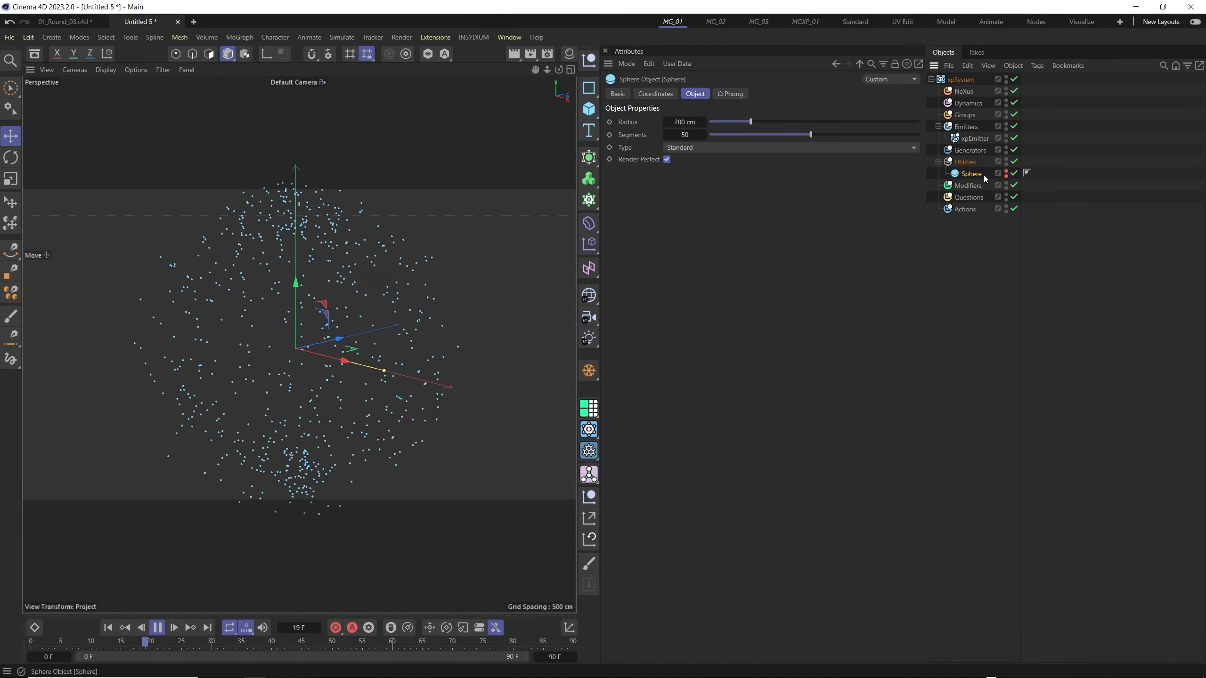
Set the xpEmitter's particle speed to 0 cm in its emission settings
{"action": "left_click", "coordinate": [973, 138]}
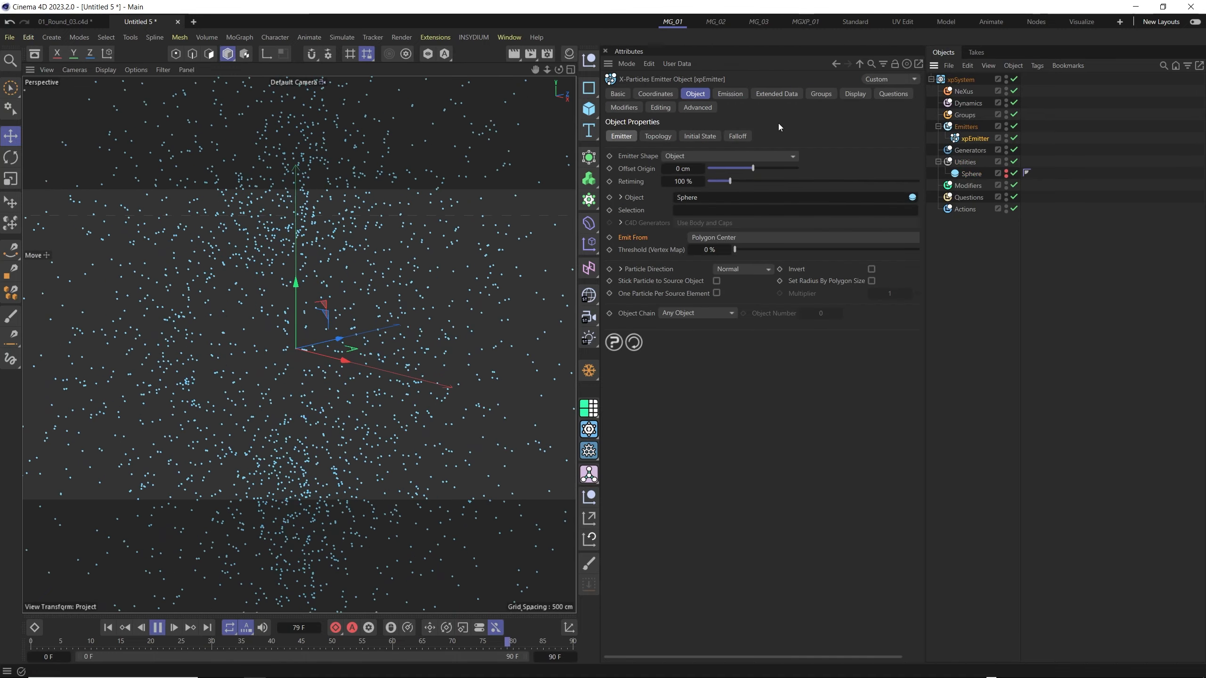
{"action": "left_click", "coordinate": [730, 94]}
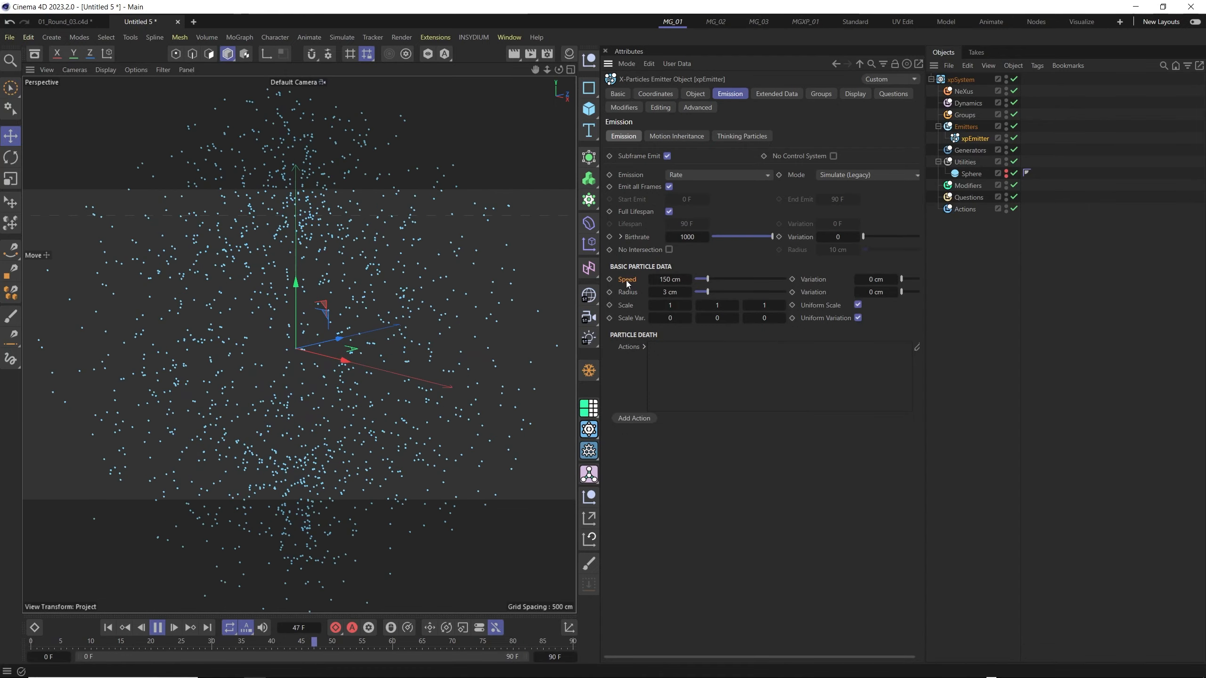
{"action": "left_click", "coordinate": [673, 279]}
{"action": "type", "text": "0"}
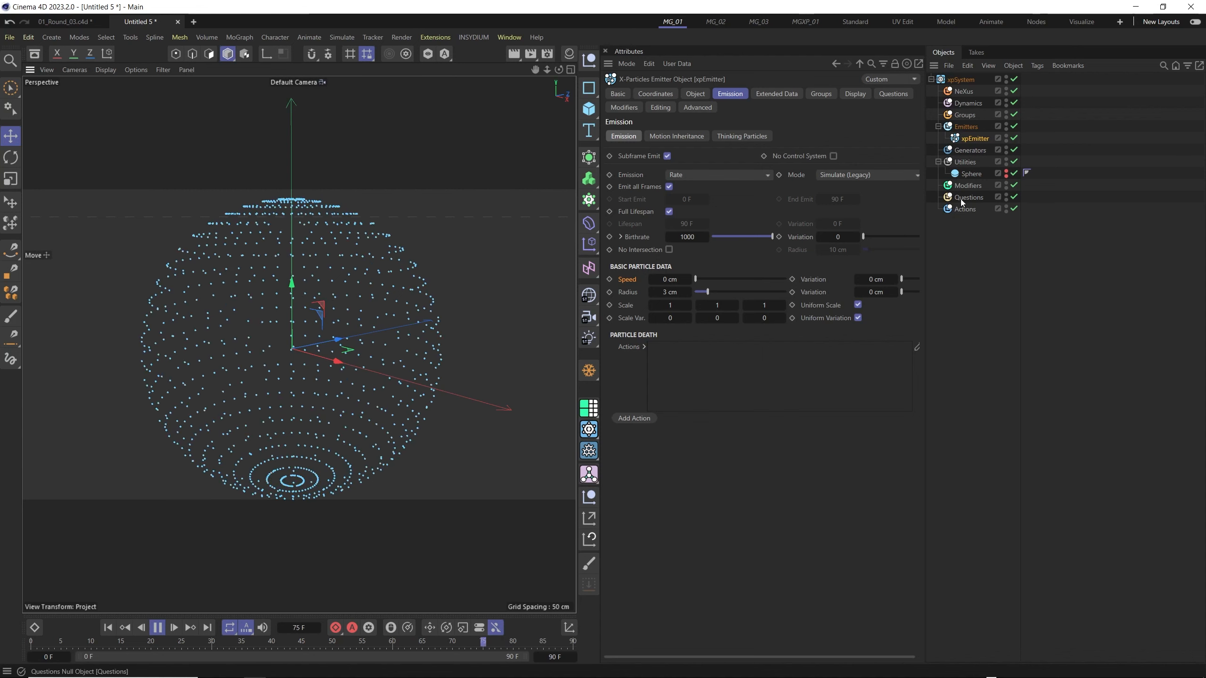
Add an xpFollowSurface motion modifier to the Modifiers folder and link the sphere as the surface to follow
{"action": "scroll", "coordinate": [385, 358], "scroll_direction": "down", "scroll_amount": 3}
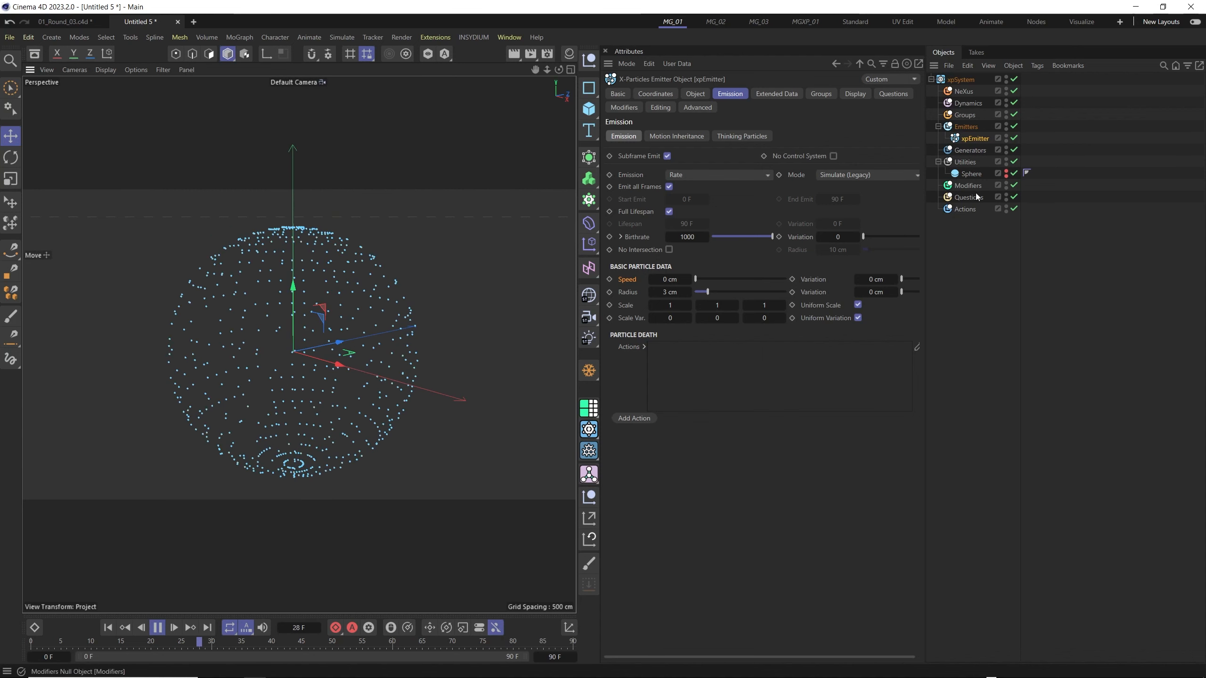
{"action": "left_click", "coordinate": [969, 187]}
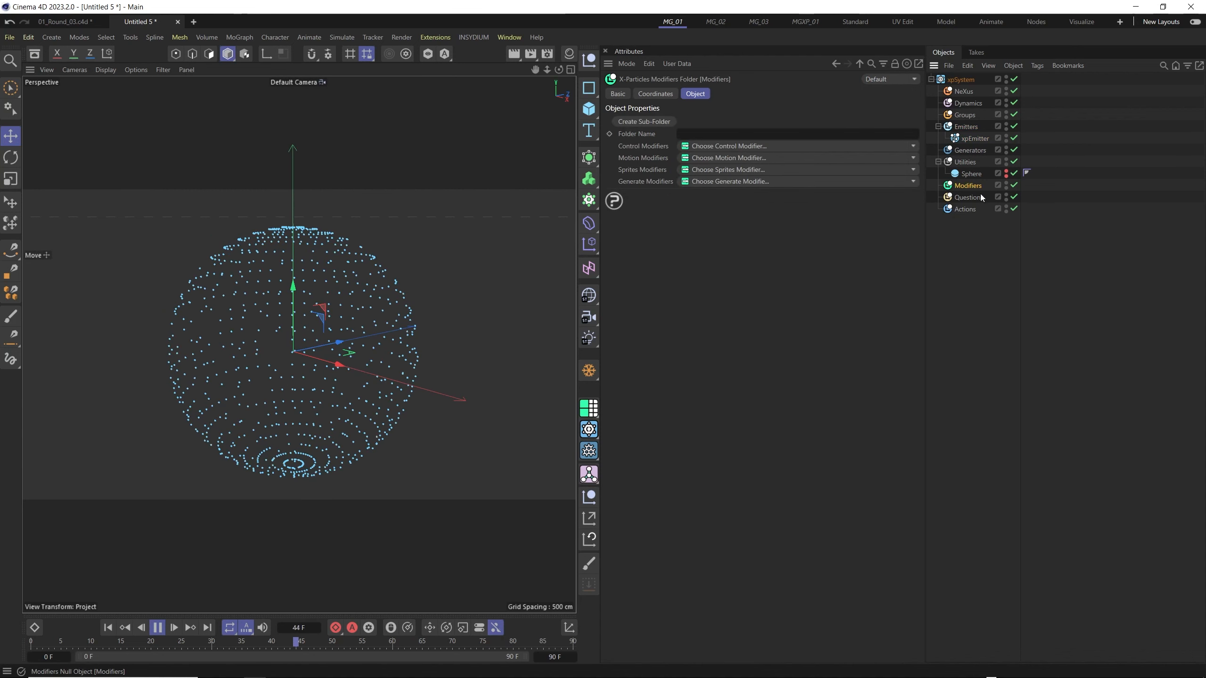
{"action": "left_click", "coordinate": [913, 158]}
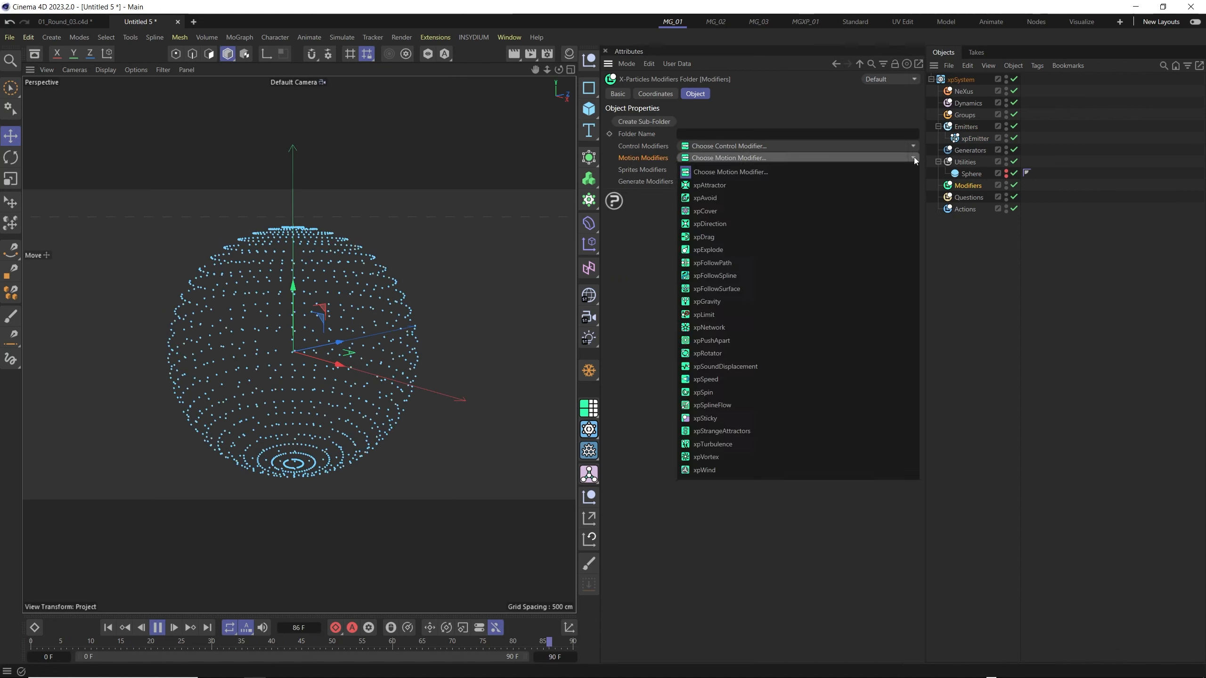
{"action": "left_click", "coordinate": [737, 289]}
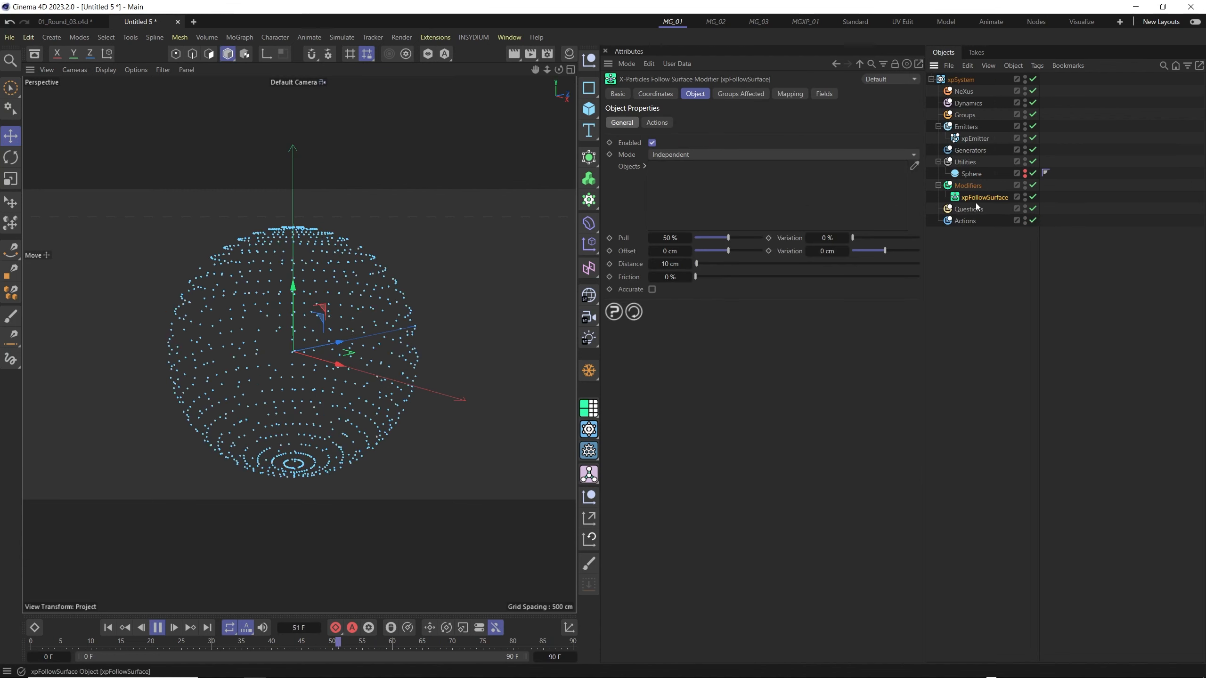
{"action": "left_click_drag", "start_coordinate": [972, 176], "coordinate": [893, 188]}
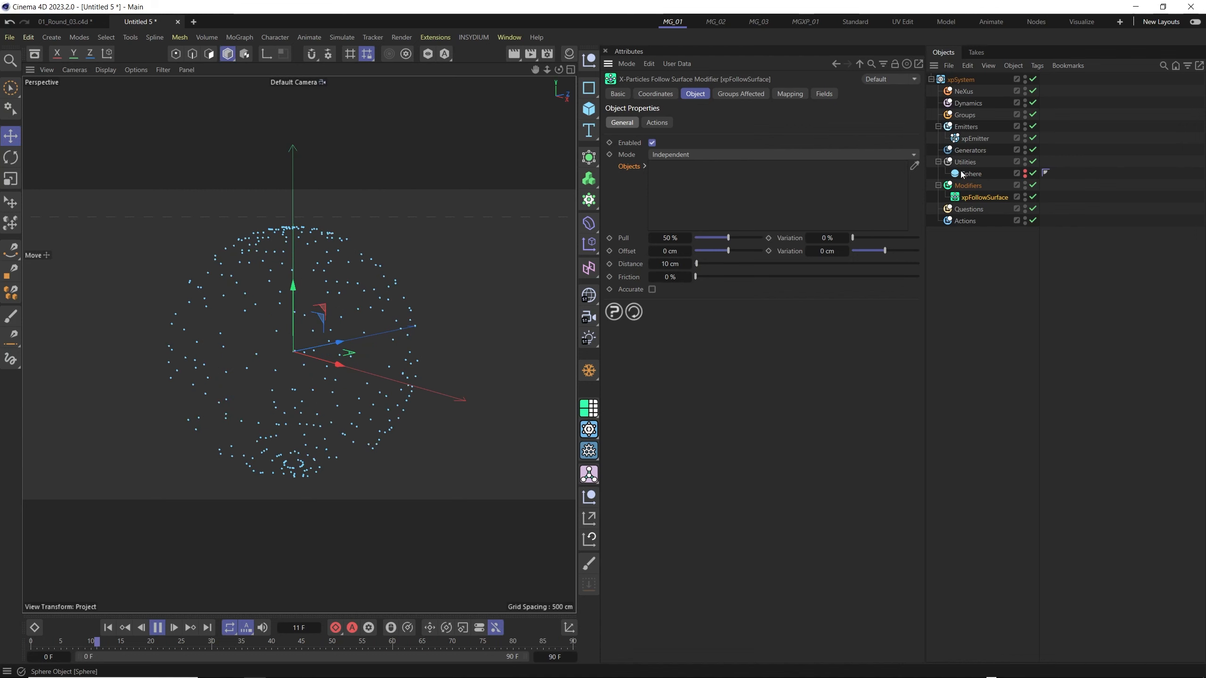
{"action": "left_click_drag", "start_coordinate": [972, 175], "coordinate": [973, 176]}
{"action": "left_click_drag", "start_coordinate": [690, 202], "coordinate": [718, 231]}
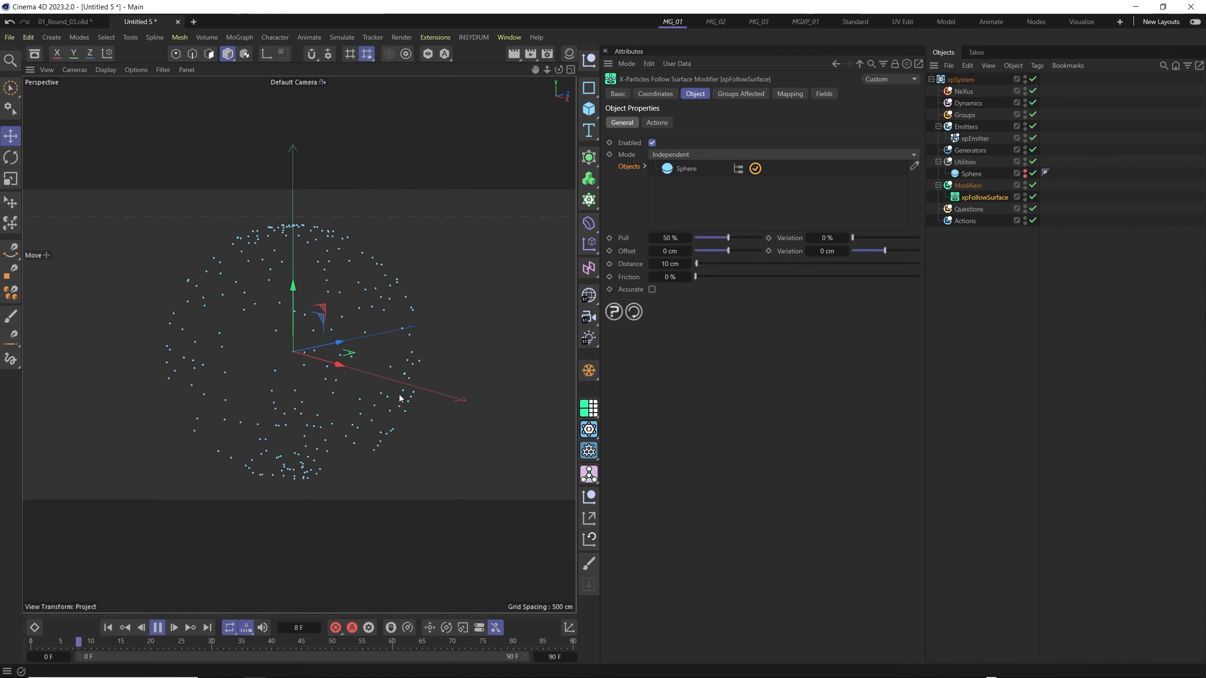
Try the xpEmitter's particle speed at its default 150 cm and return it to 0 cm
{"action": "left_click", "coordinate": [975, 139]}
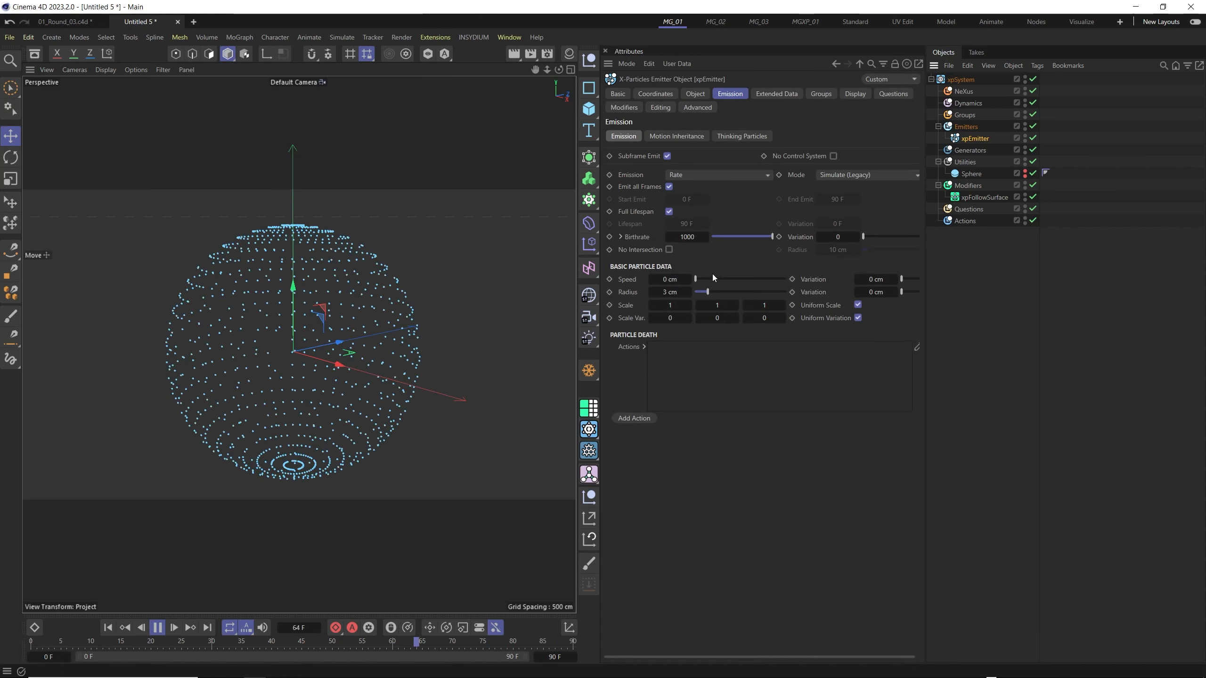
{"action": "right_click", "coordinate": [689, 281]}
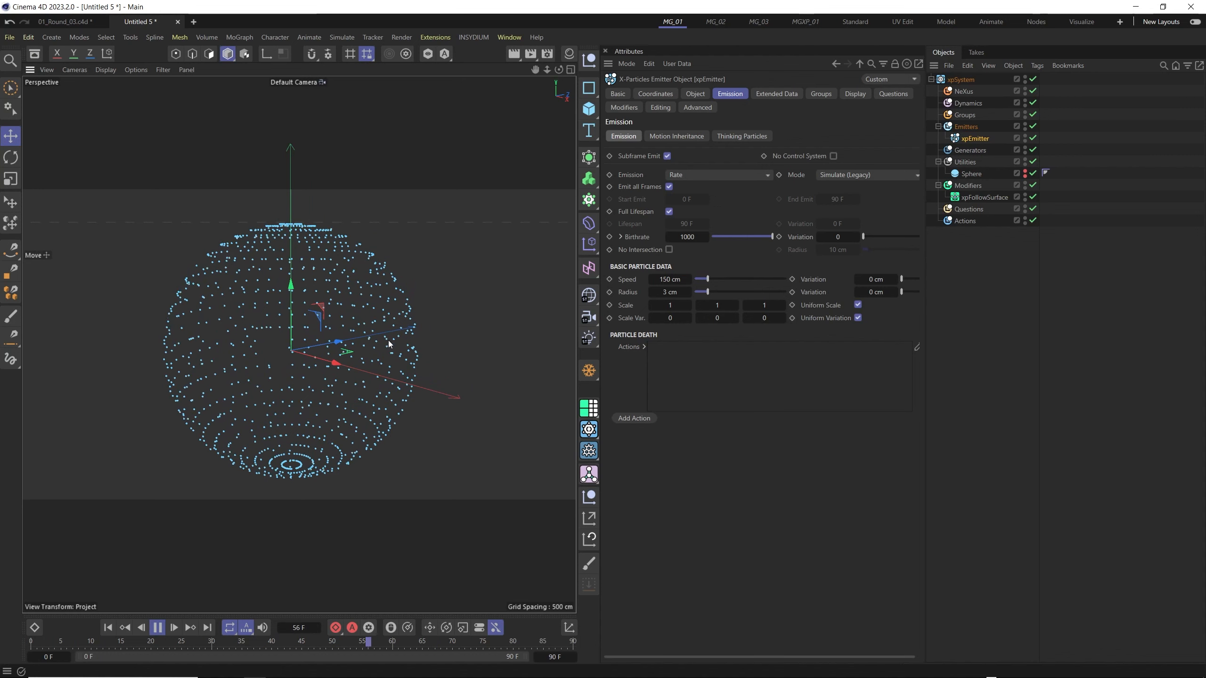
{"action": "left_click_drag", "start_coordinate": [709, 279], "coordinate": [702, 280]}
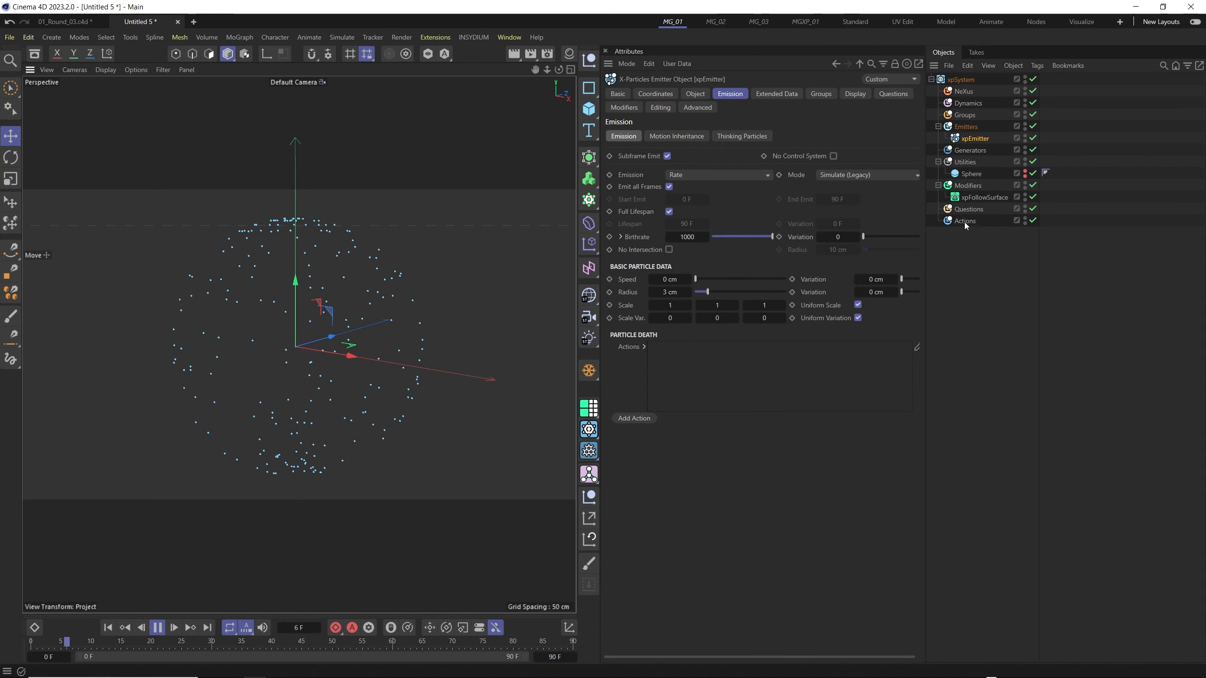
Add an xpSpeed motion modifier to the Modifiers folder and set its operation to Absolute
{"action": "left_click", "coordinate": [967, 185]}
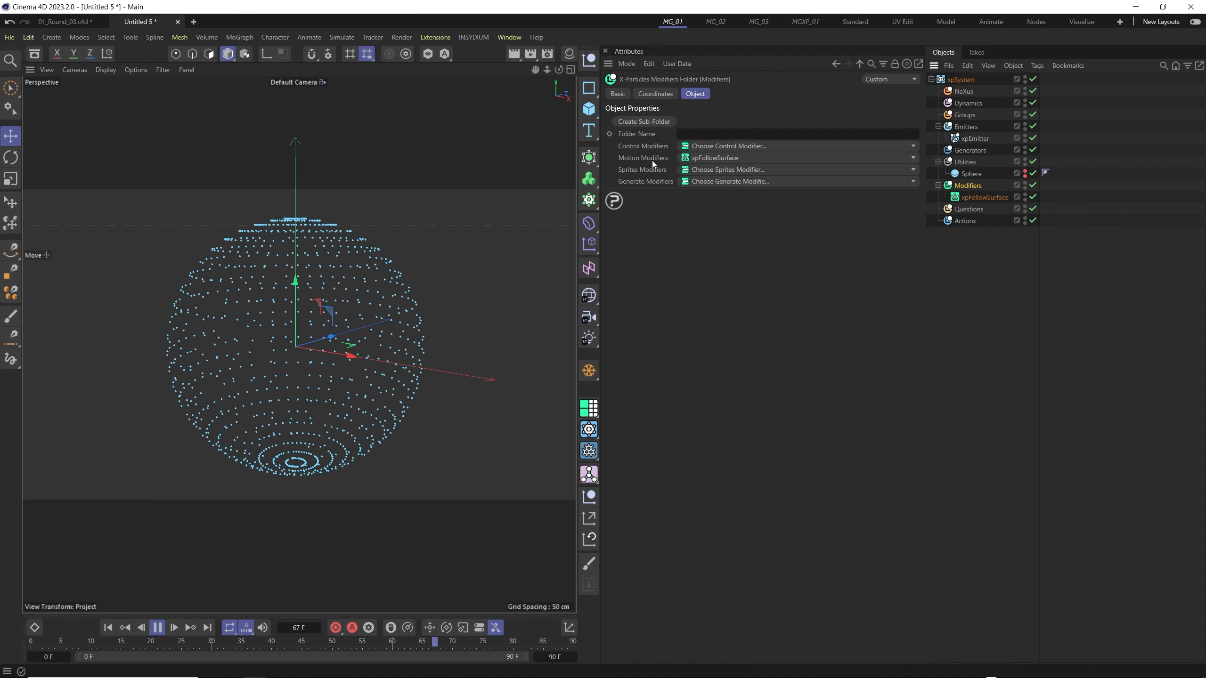
{"action": "left_click", "coordinate": [913, 158]}
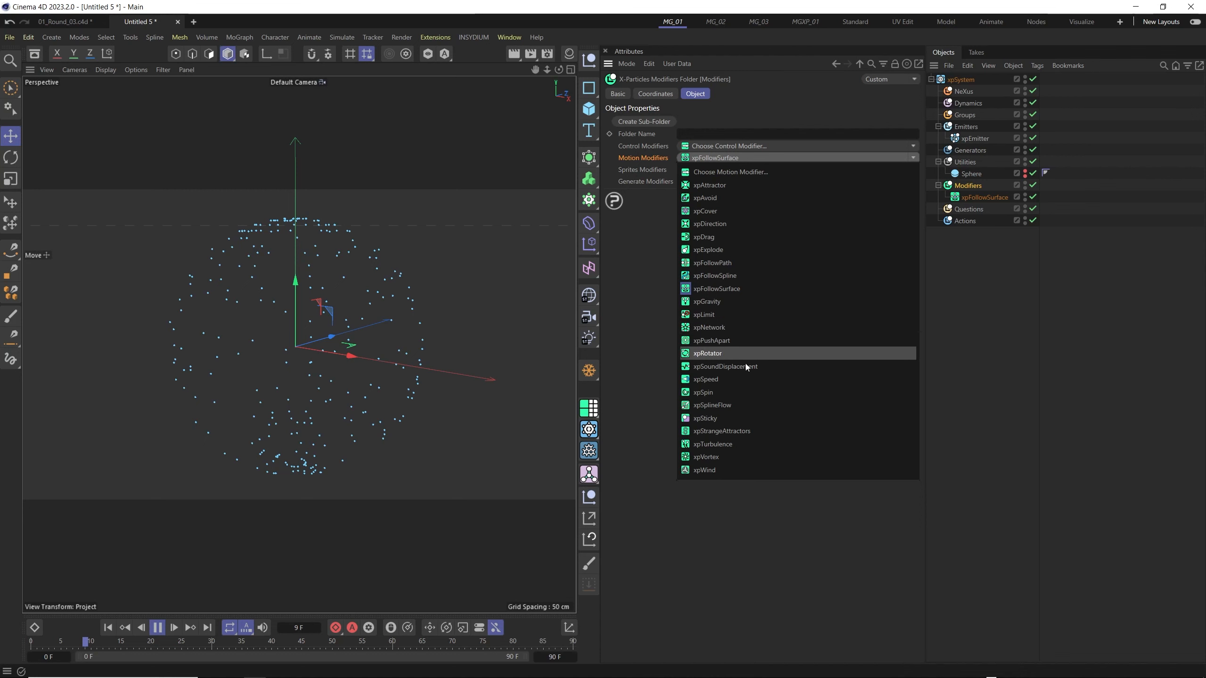
{"action": "left_click", "coordinate": [725, 379]}
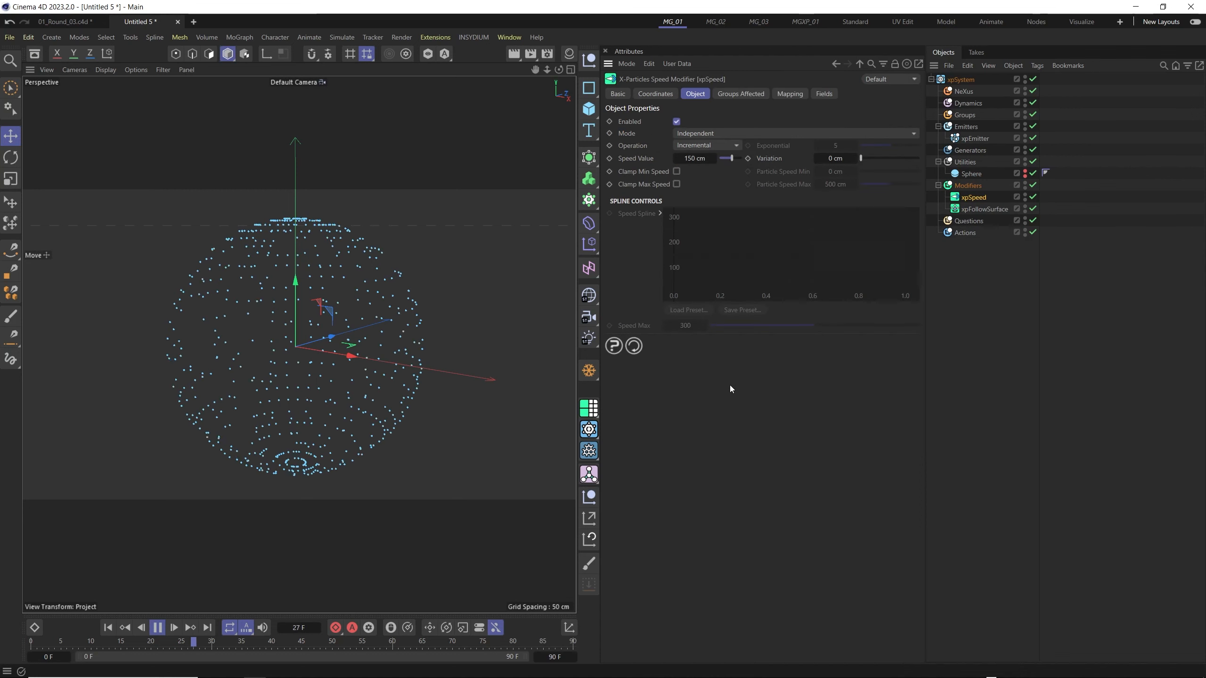
{"action": "left_click", "coordinate": [703, 145]}
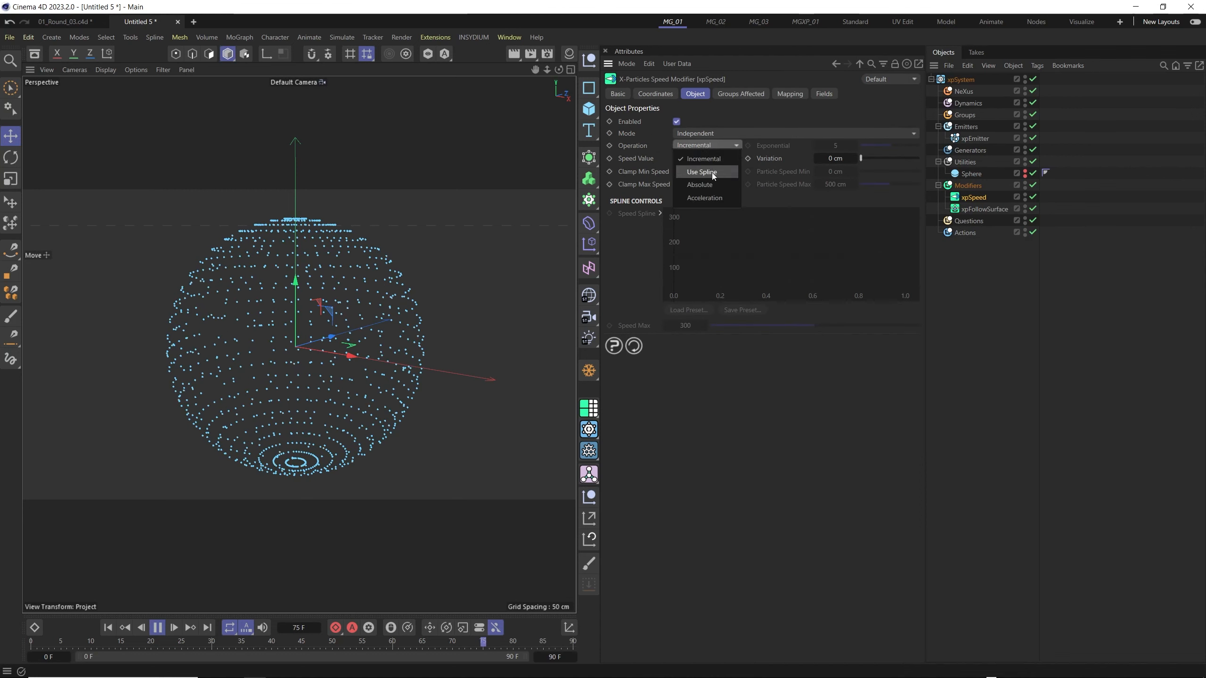
{"action": "left_click", "coordinate": [704, 185]}
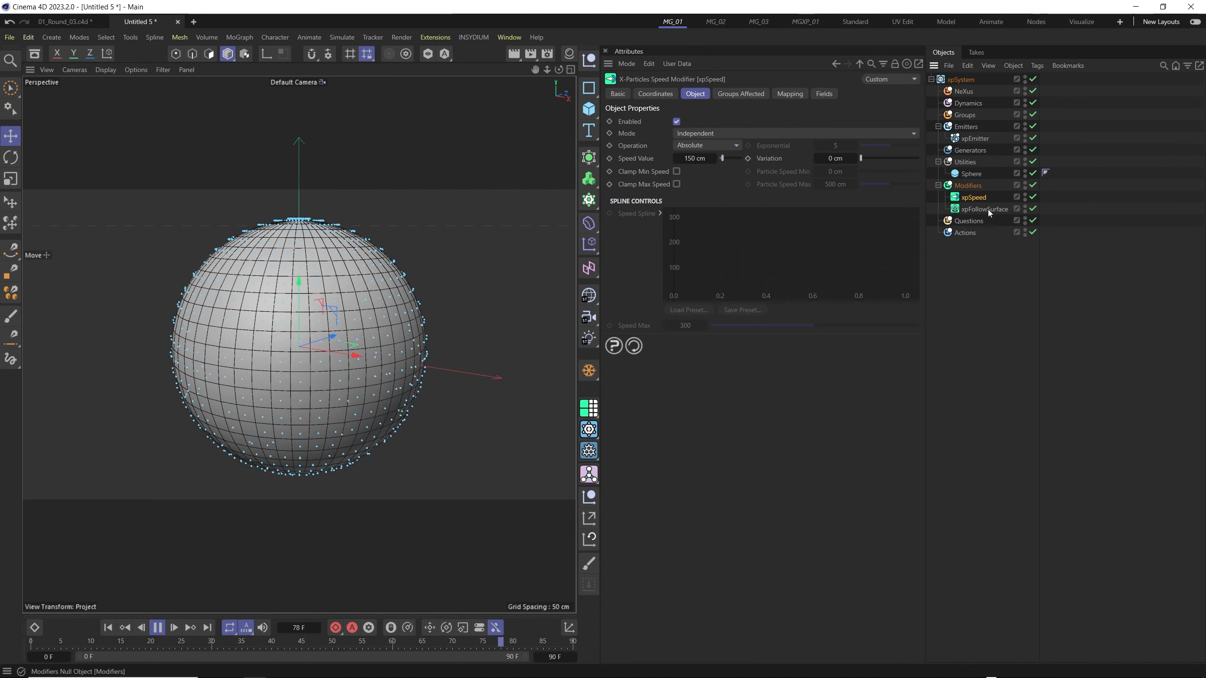
Hide the sphere again and add an xpFlowField object to the Dynamics folder
{"action": "left_click", "coordinate": [974, 174]}
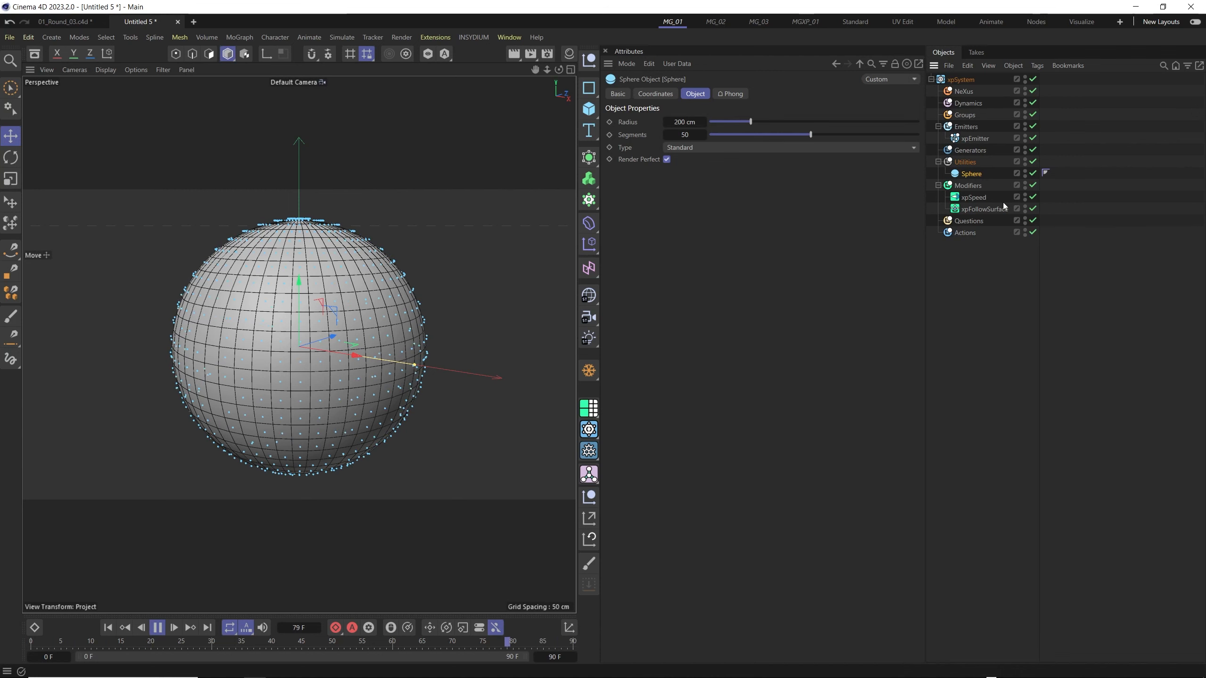
{"action": "left_click", "coordinate": [1025, 171]}
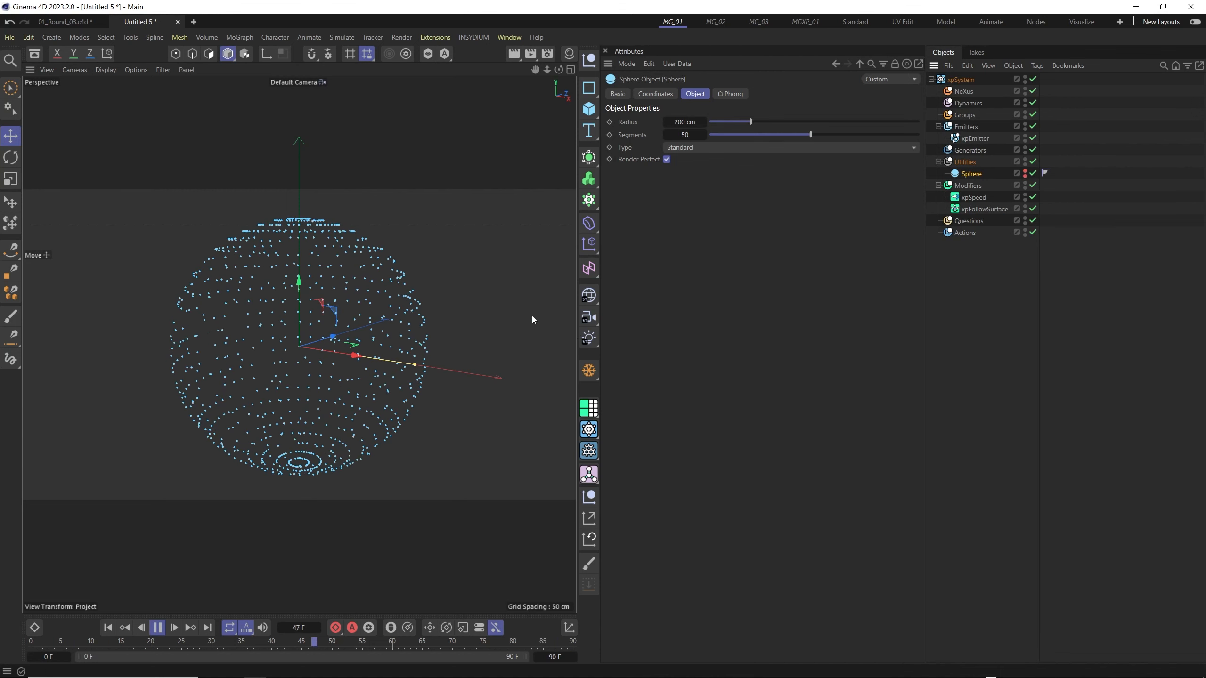
{"action": "left_click", "coordinate": [967, 103]}
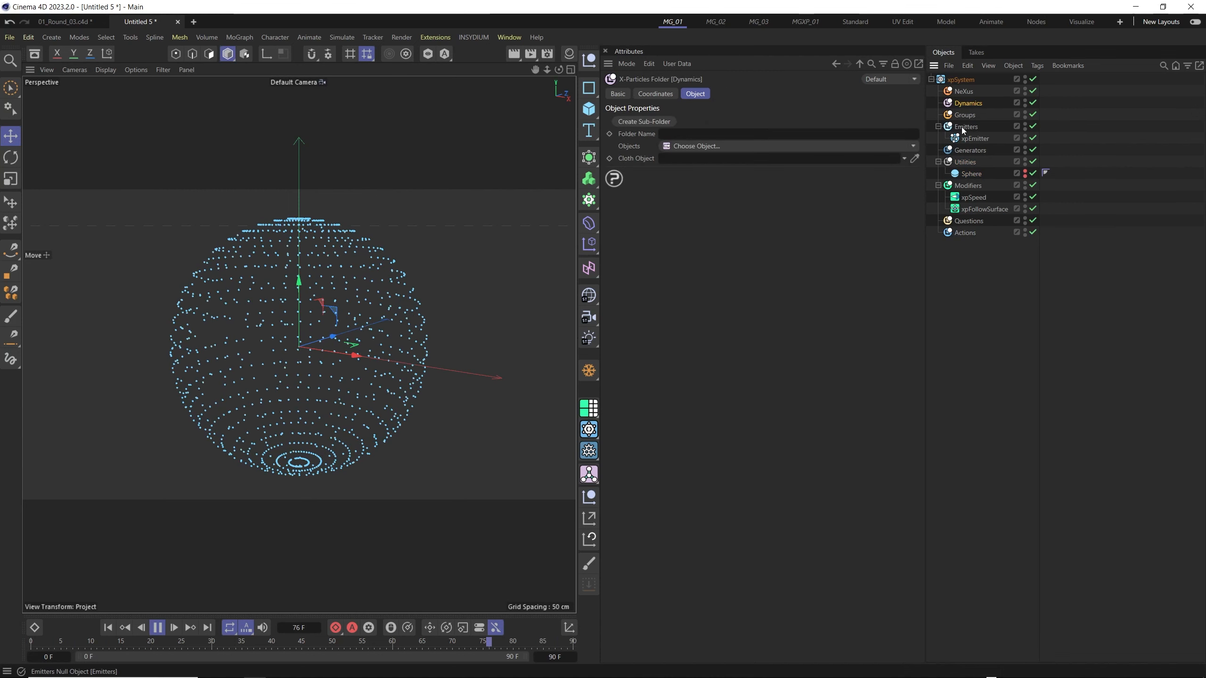
{"action": "left_click", "coordinate": [912, 146]}
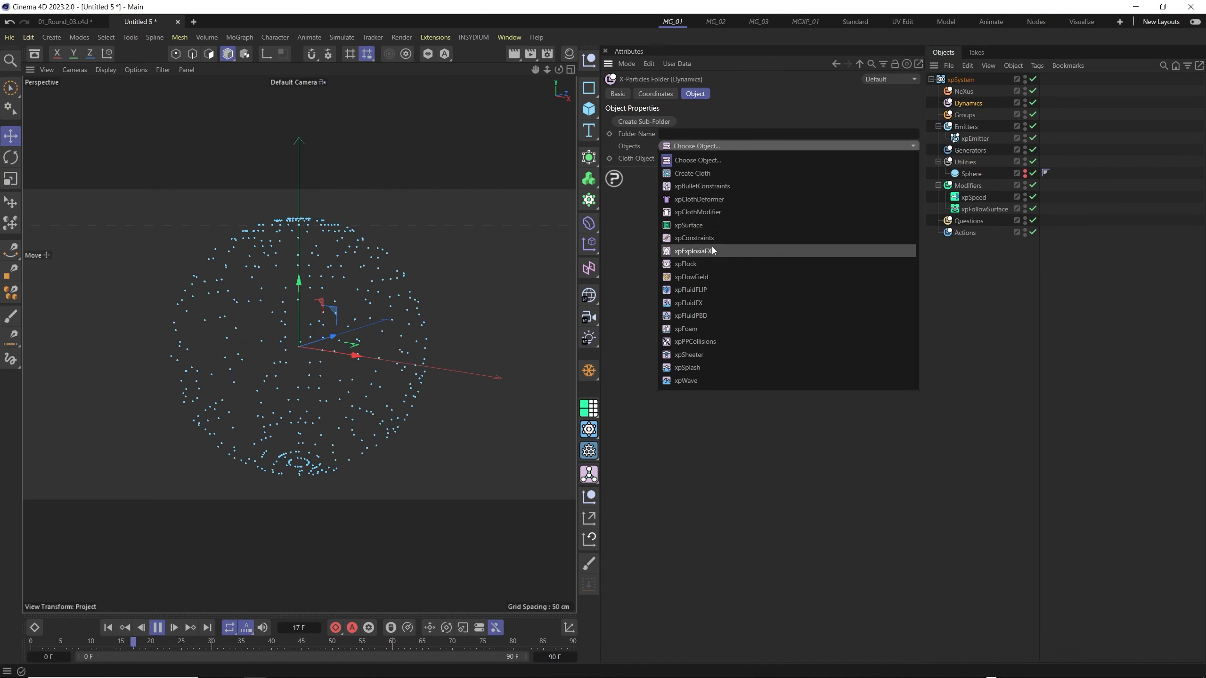
{"action": "left_click", "coordinate": [709, 276]}
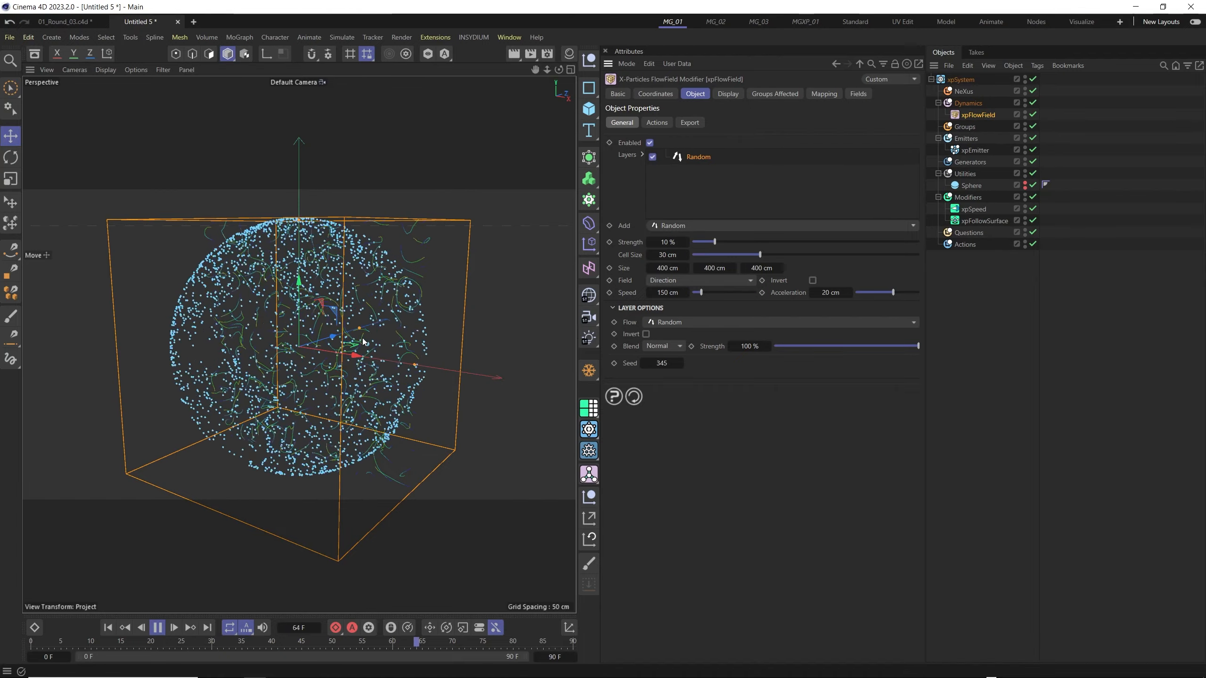
Disable the flow field's Random layer and add a Surface Tangent layer
{"action": "mouse_move", "coordinate": [377, 354]}
{"action": "left_mouse_down", "text": "alt"}
{"action": "mouse_move", "coordinate": [279, 352]}
{"action": "mouse_move", "coordinate": [350, 329]}
{"action": "mouse_move", "coordinate": [387, 336]}
{"action": "mouse_move", "coordinate": [342, 342]}
{"action": "mouse_move", "coordinate": [321, 279]}
{"action": "mouse_move", "coordinate": [339, 350]}
{"action": "mouse_move", "coordinate": [379, 328]}
{"action": "mouse_move", "coordinate": [451, 342]}
{"action": "left_mouse_up", "text": "alt"}
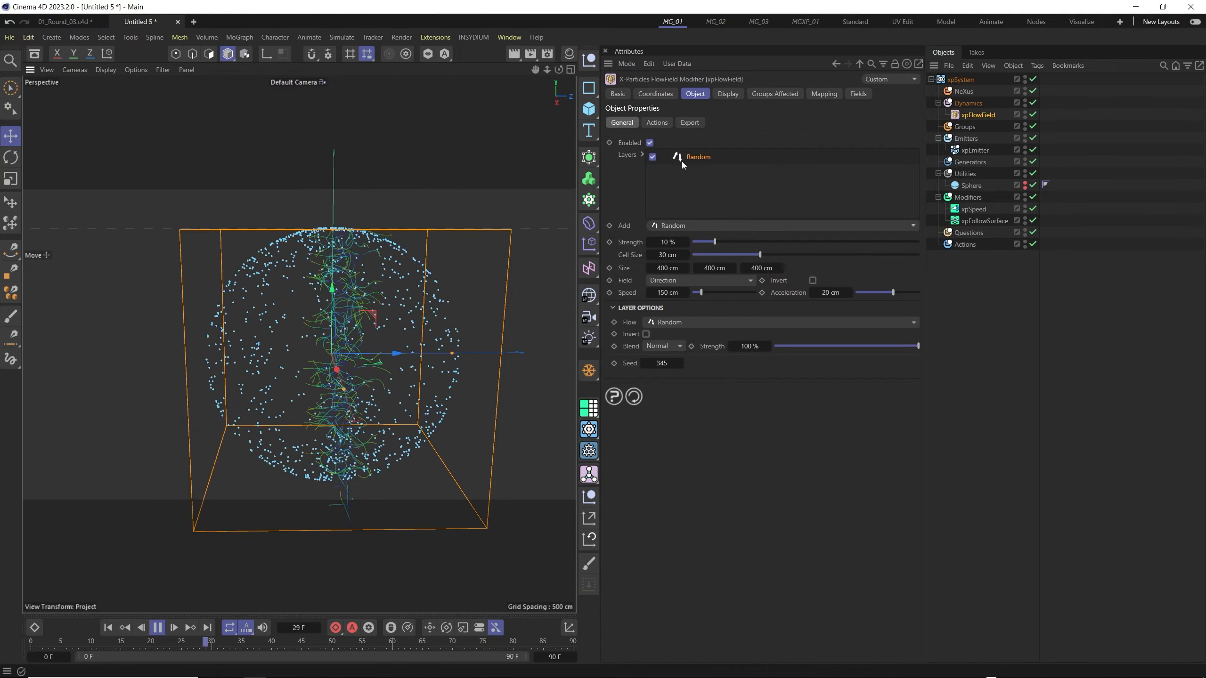
{"action": "left_click", "coordinate": [632, 157]}
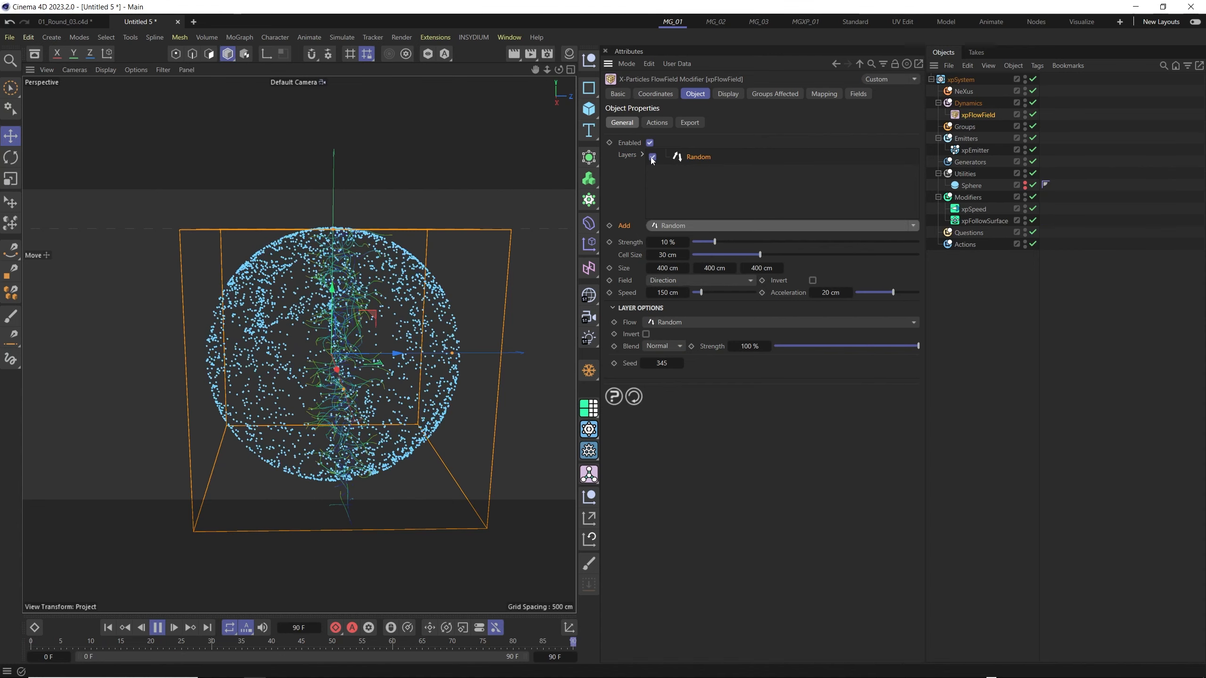
{"action": "left_click", "coordinate": [651, 156]}
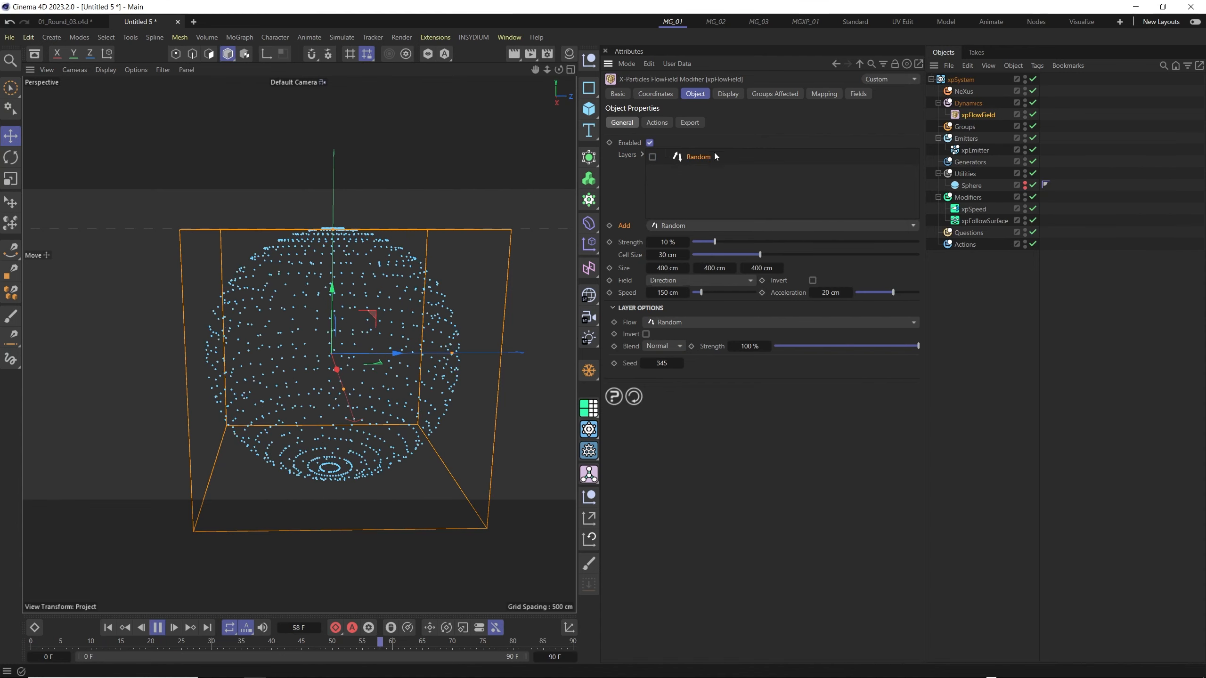
{"action": "middle_click_drag", "start_coordinate": [390, 341], "coordinate": [375, 331], "text": "alt"}
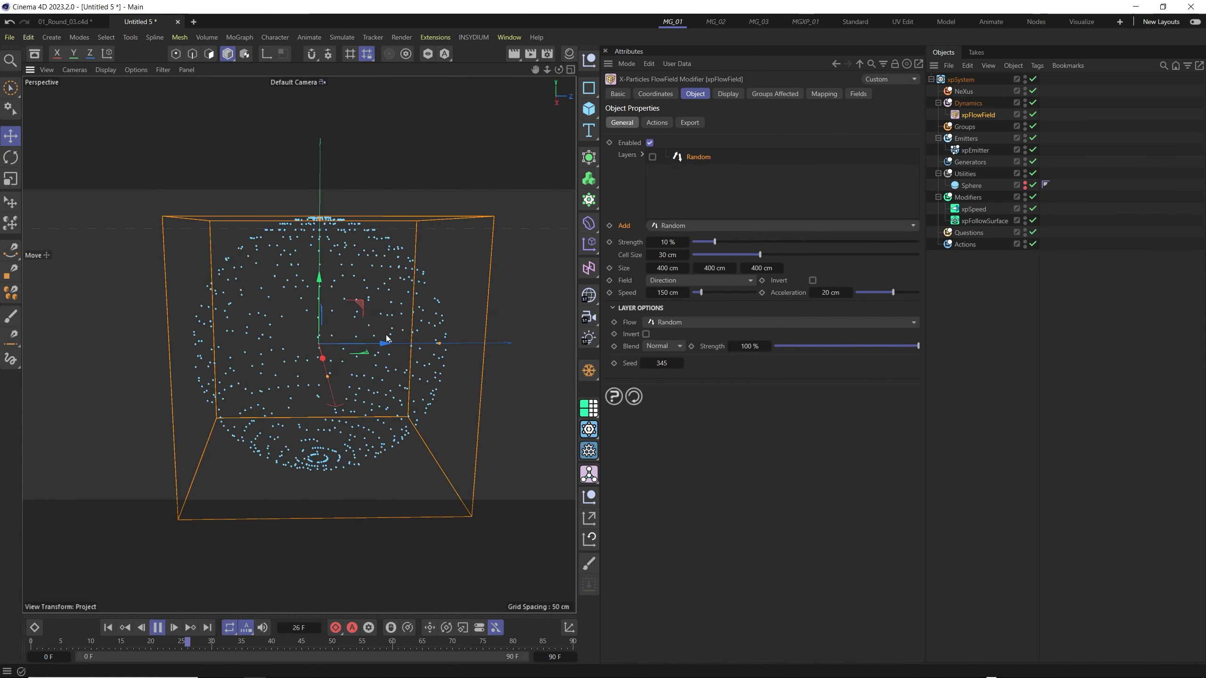
{"action": "left_click_drag", "start_coordinate": [359, 304], "coordinate": [312, 319], "text": "alt"}
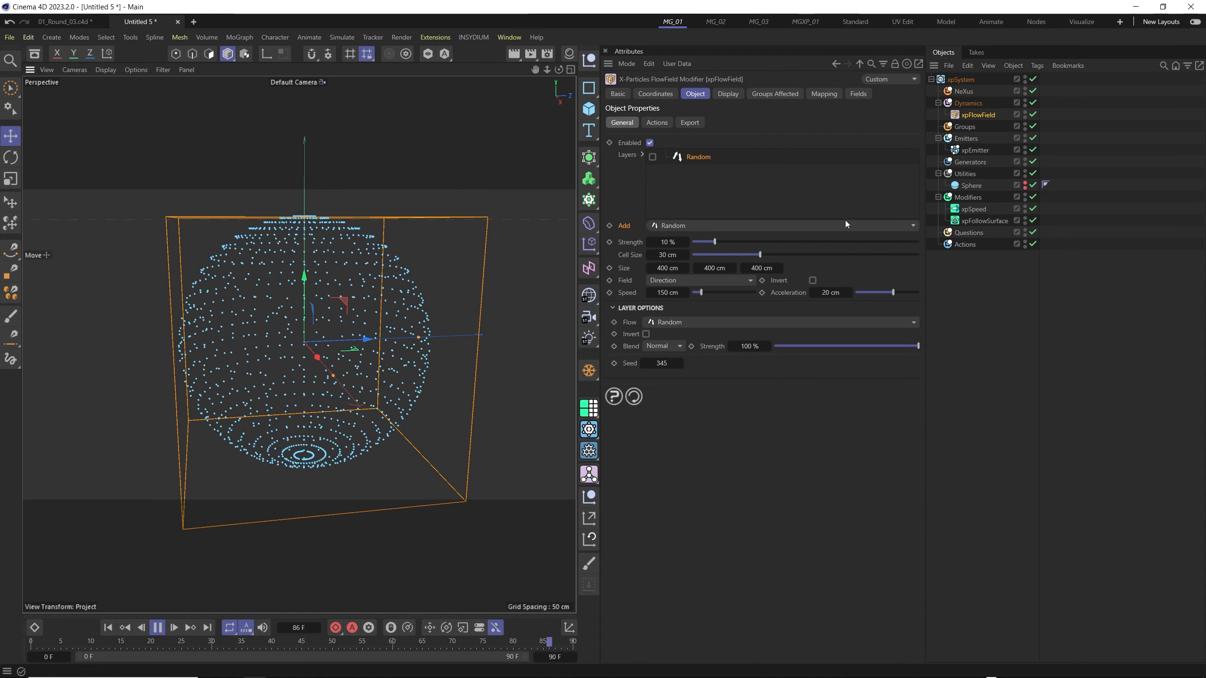
{"action": "left_click", "coordinate": [914, 226]}
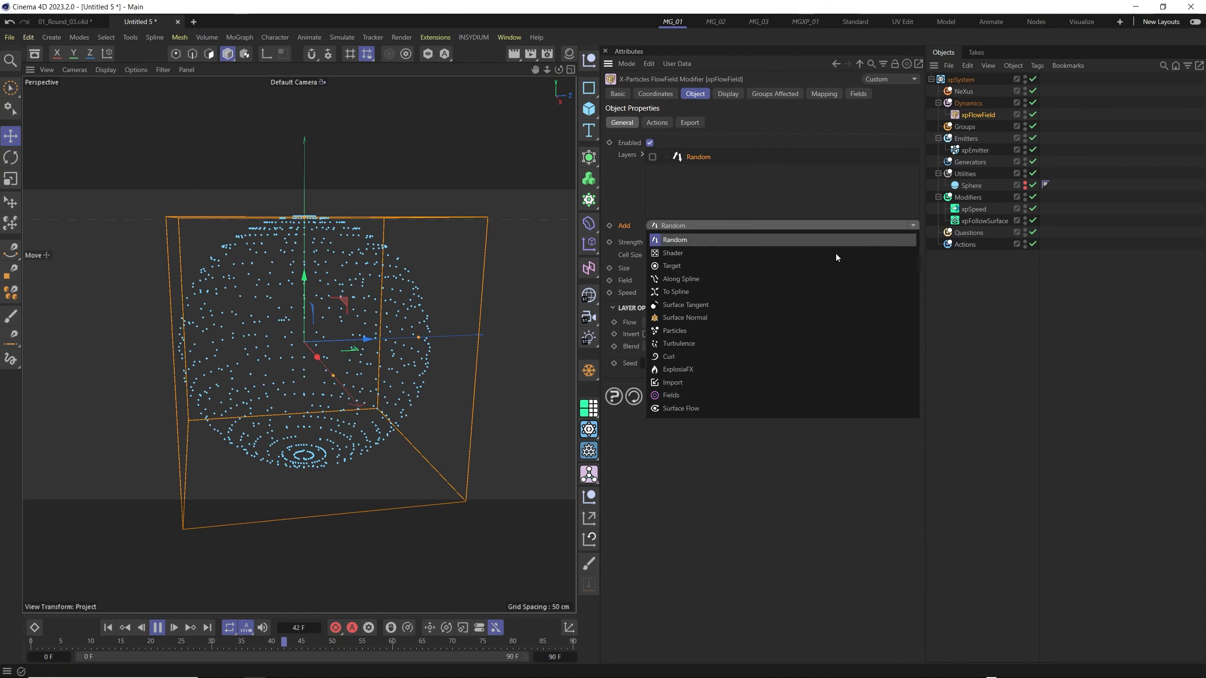
{"action": "left_click", "coordinate": [712, 305]}
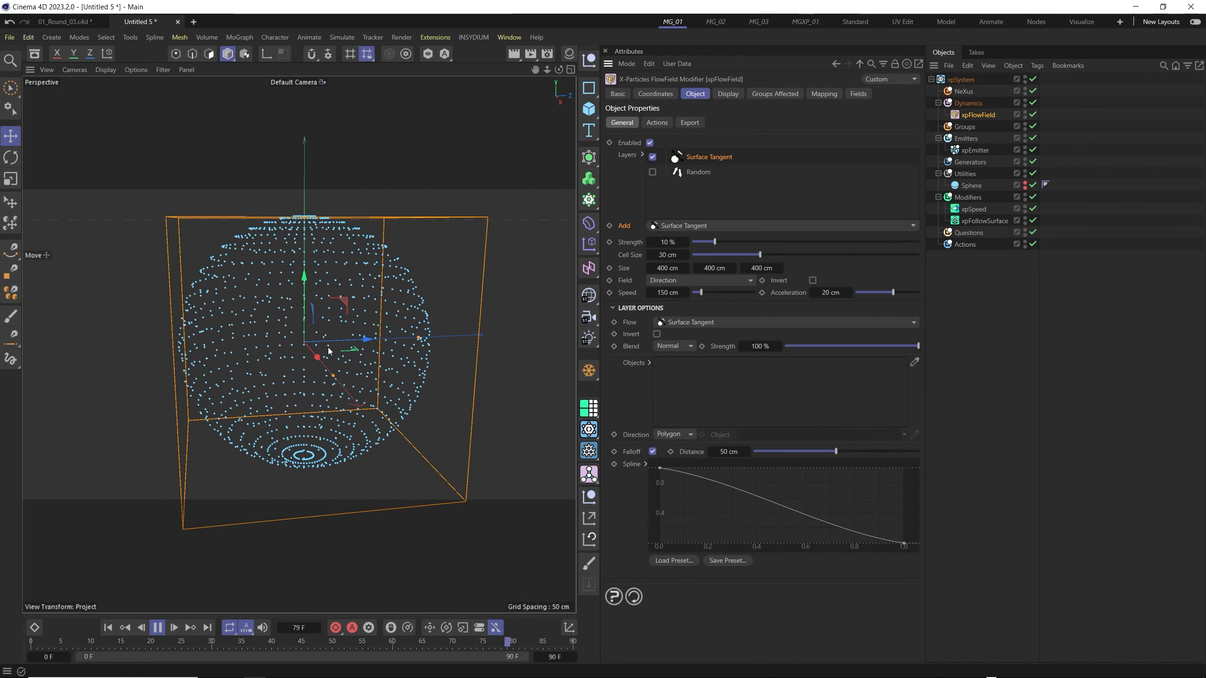
Link the sphere as the source object of the xpFlowField's Surface Tangent layer
{"action": "scroll", "coordinate": [334, 340], "scroll_direction": "down", "scroll_amount": 2}
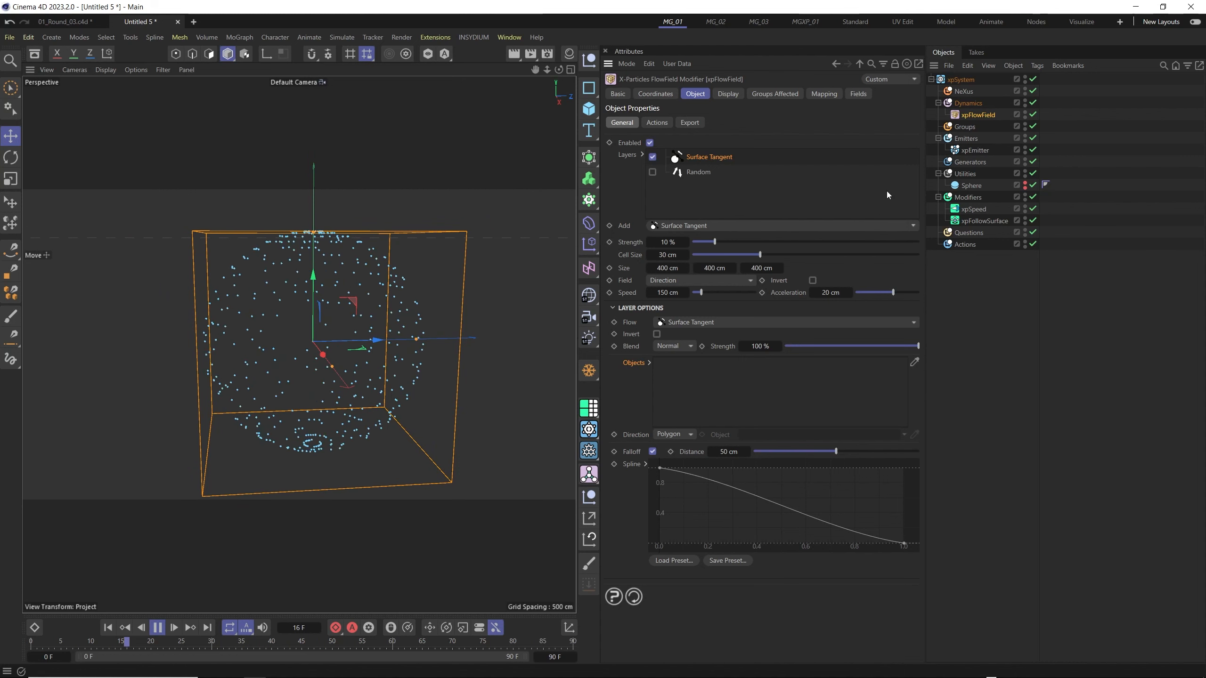
{"action": "left_click", "coordinate": [971, 187]}
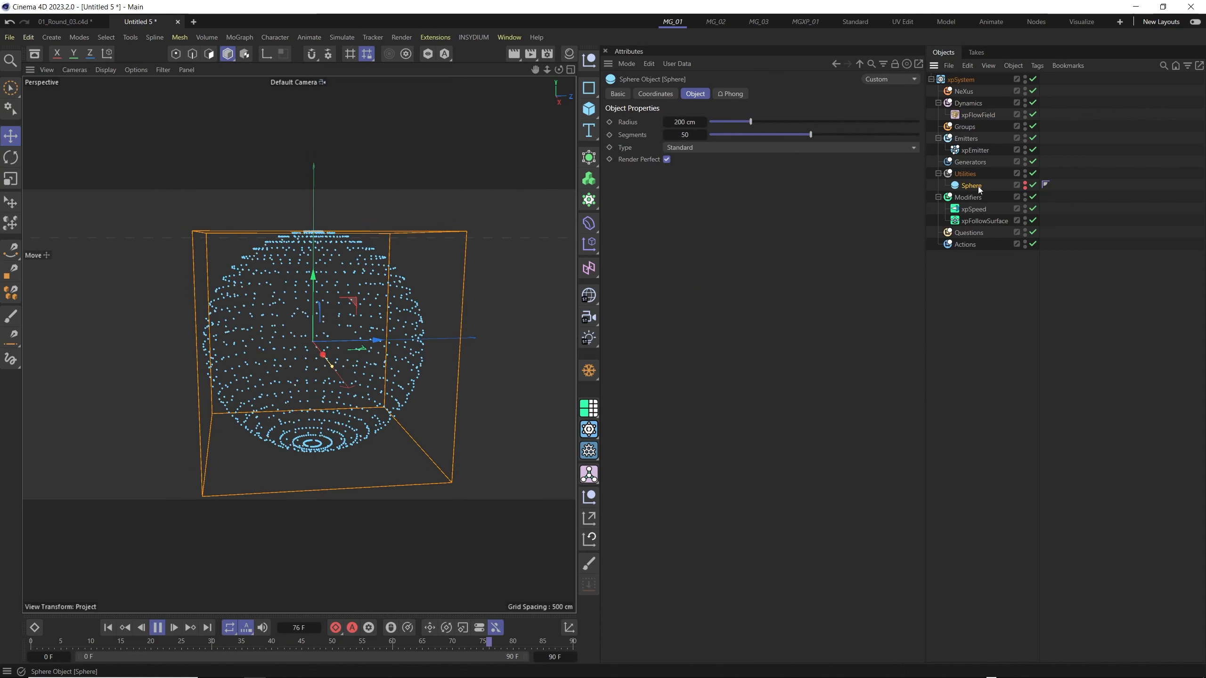
{"action": "left_click", "coordinate": [982, 116]}
{"action": "left_click_drag", "start_coordinate": [970, 187], "coordinate": [701, 392]}
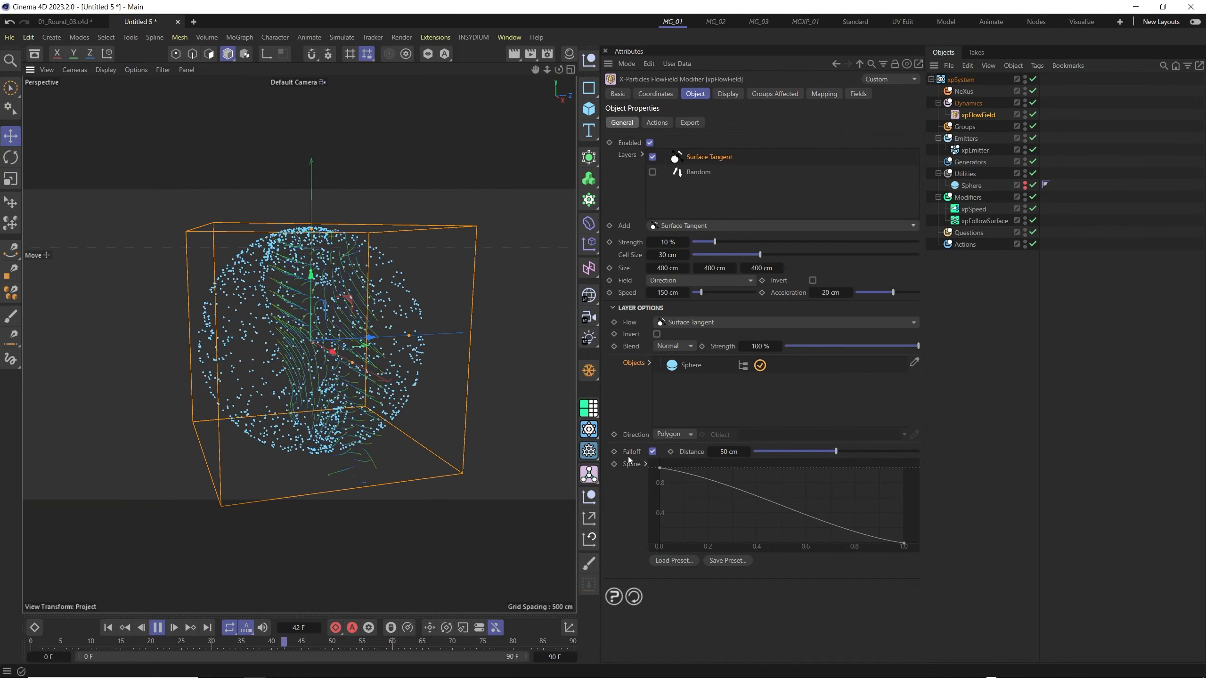
{"action": "left_click_drag", "start_coordinate": [361, 364], "coordinate": [327, 370], "text": "alt"}
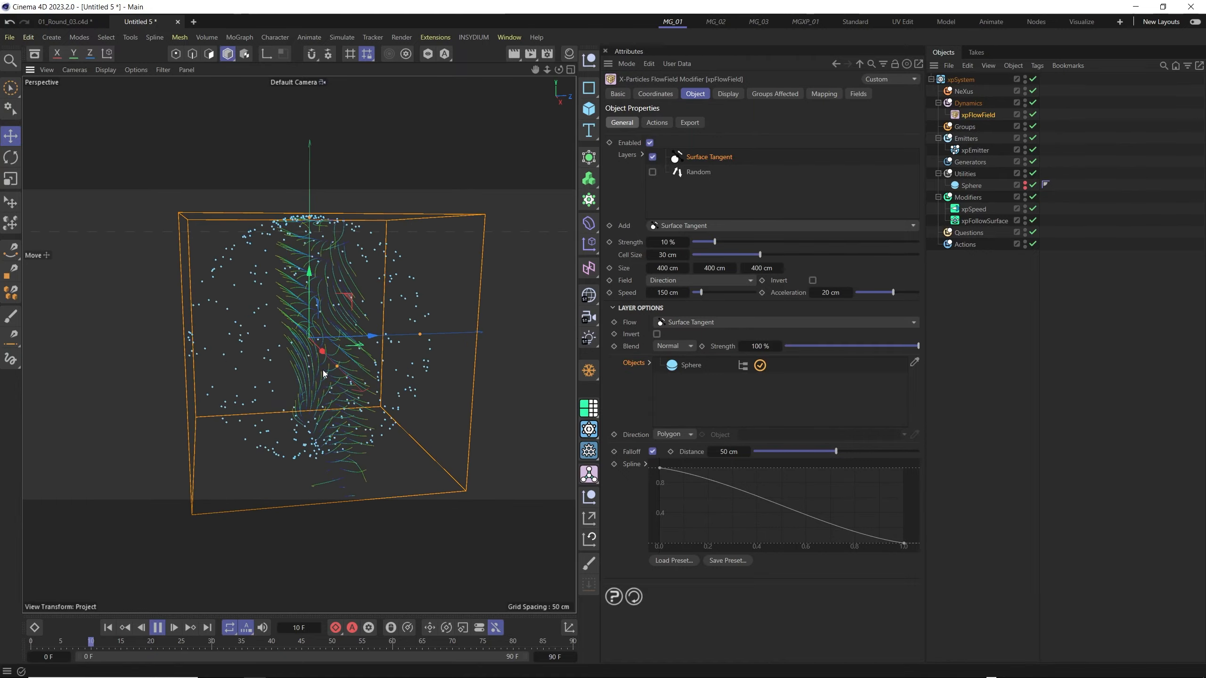
Set the xpEmitter's birthrate to 300
{"action": "left_click", "coordinate": [975, 150]}
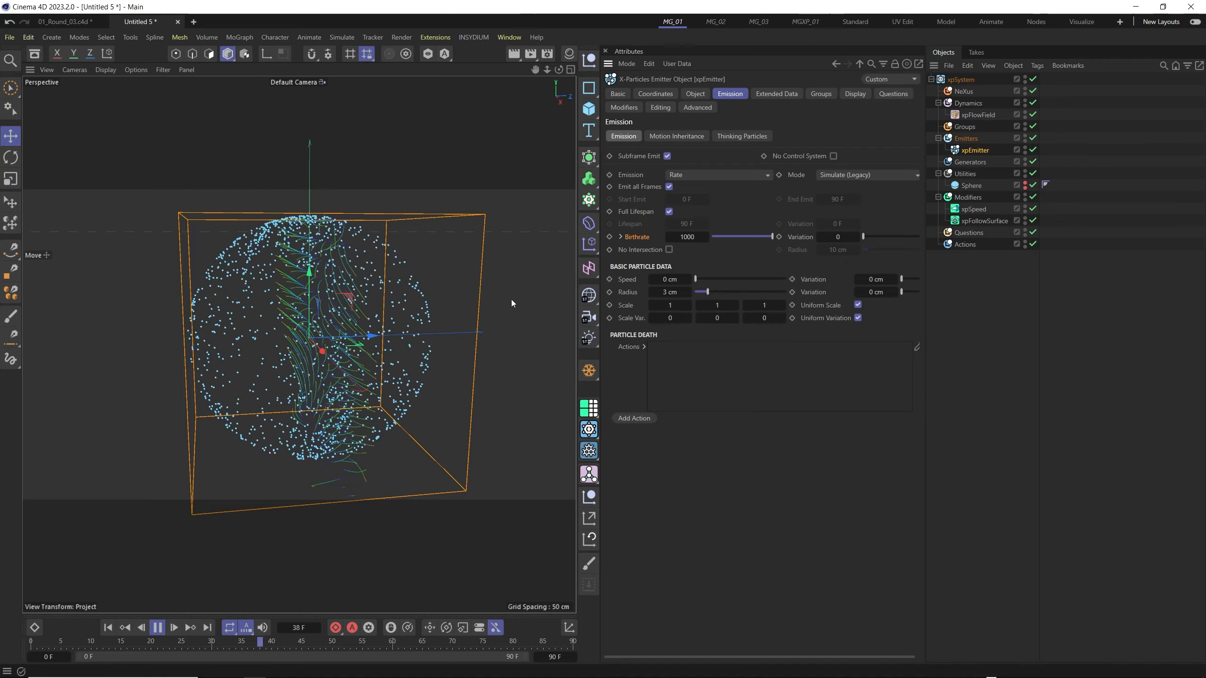
{"action": "double_click", "coordinate": [689, 237]}
{"action": "type", "text": "300"}
{"action": "key", "text": "Return"}
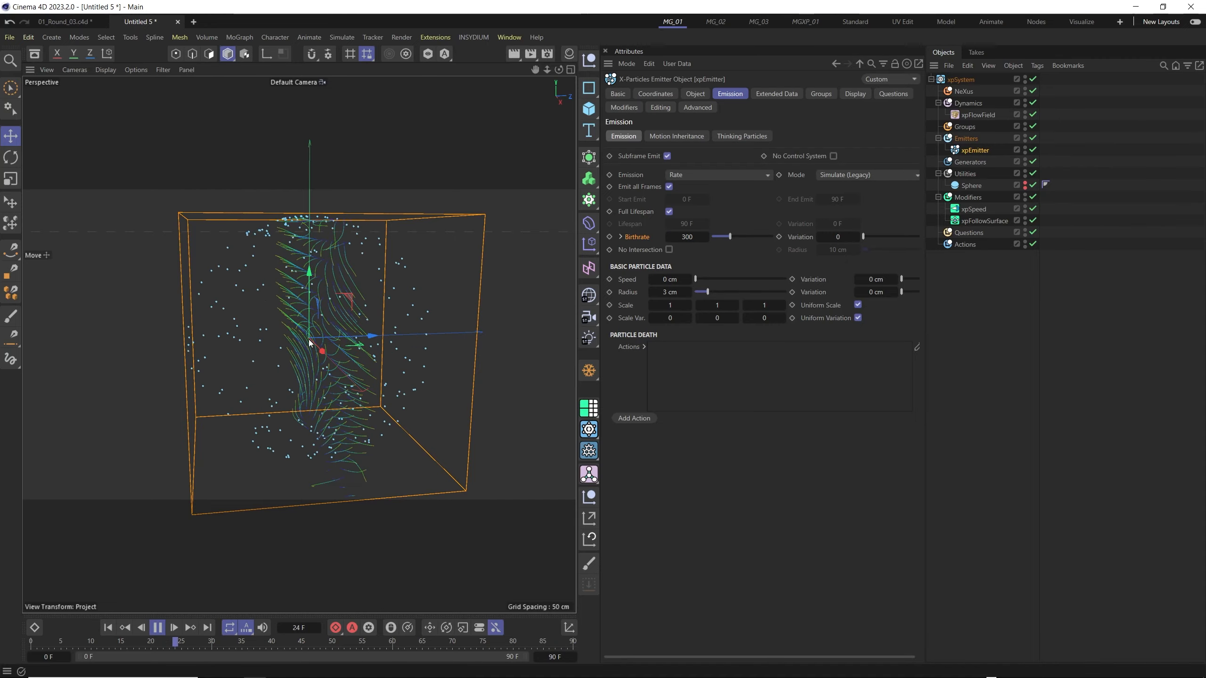
{"action": "left_click_drag", "start_coordinate": [308, 343], "coordinate": [324, 302], "text": "alt"}
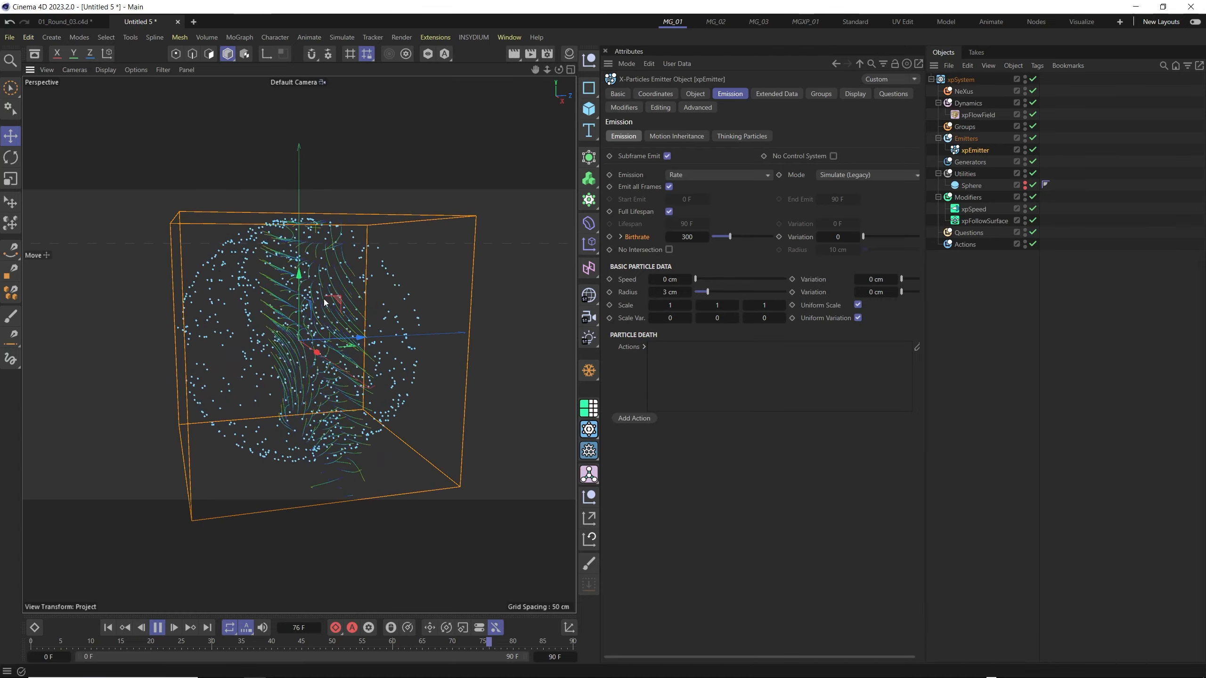
Turn off the Surface Tangent layer's falloff and raise the xpFlowField's overall strength to 100 %
{"action": "left_click", "coordinate": [980, 115]}
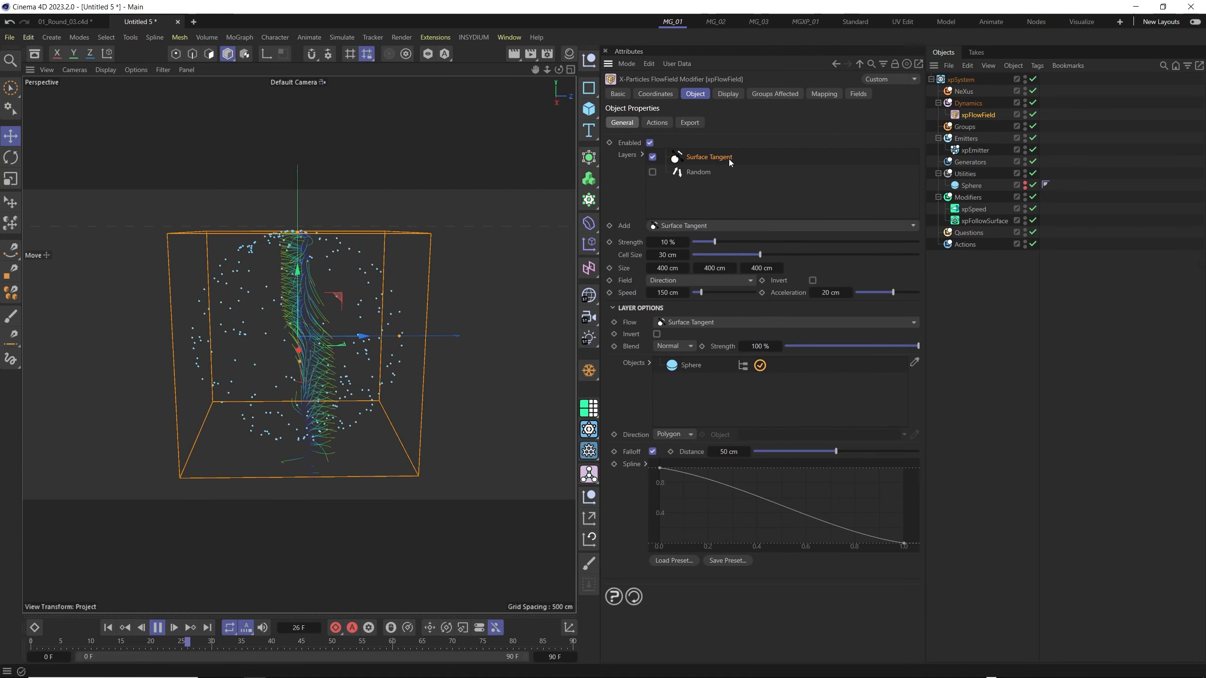
{"action": "left_click", "coordinate": [651, 452]}
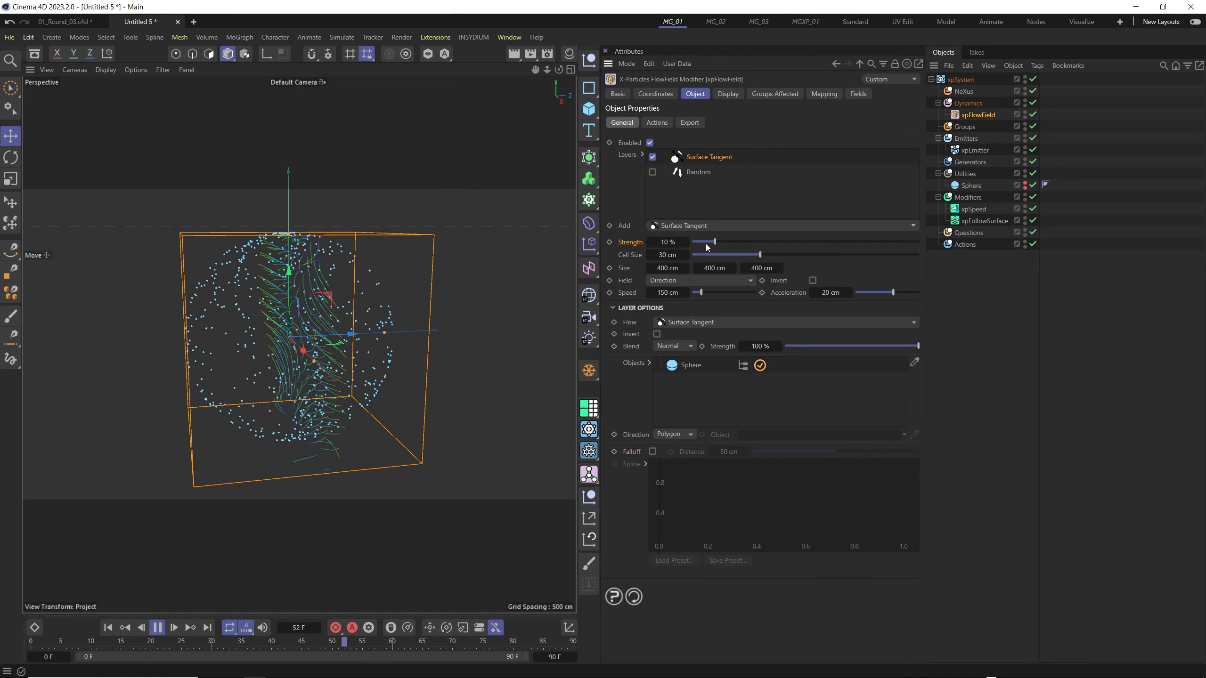
{"action": "left_click_drag", "start_coordinate": [718, 241], "coordinate": [923, 242]}
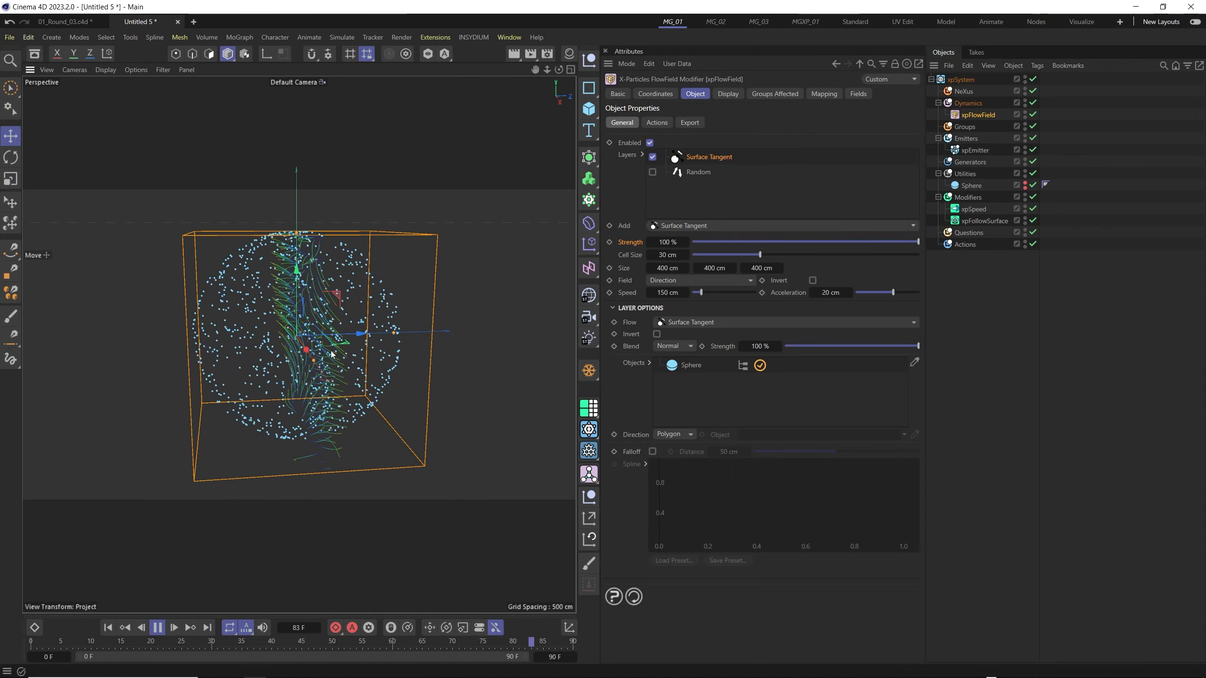
{"action": "left_click_drag", "start_coordinate": [332, 352], "coordinate": [324, 328], "text": "alt"}
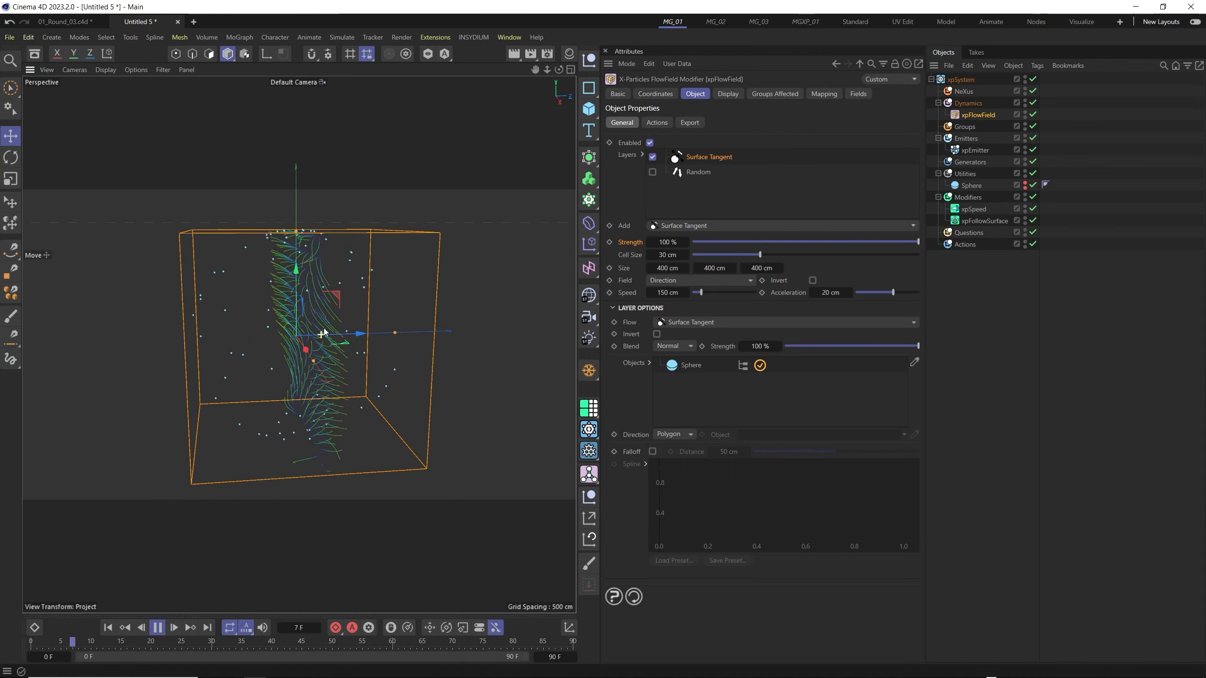
{"action": "scroll", "coordinate": [324, 328], "scroll_direction": "up", "scroll_amount": 2}
Stop playback, add an xpTrail object to the Generators folder and link the xpEmitter as its emitter
{"action": "left_click", "coordinate": [157, 627]}
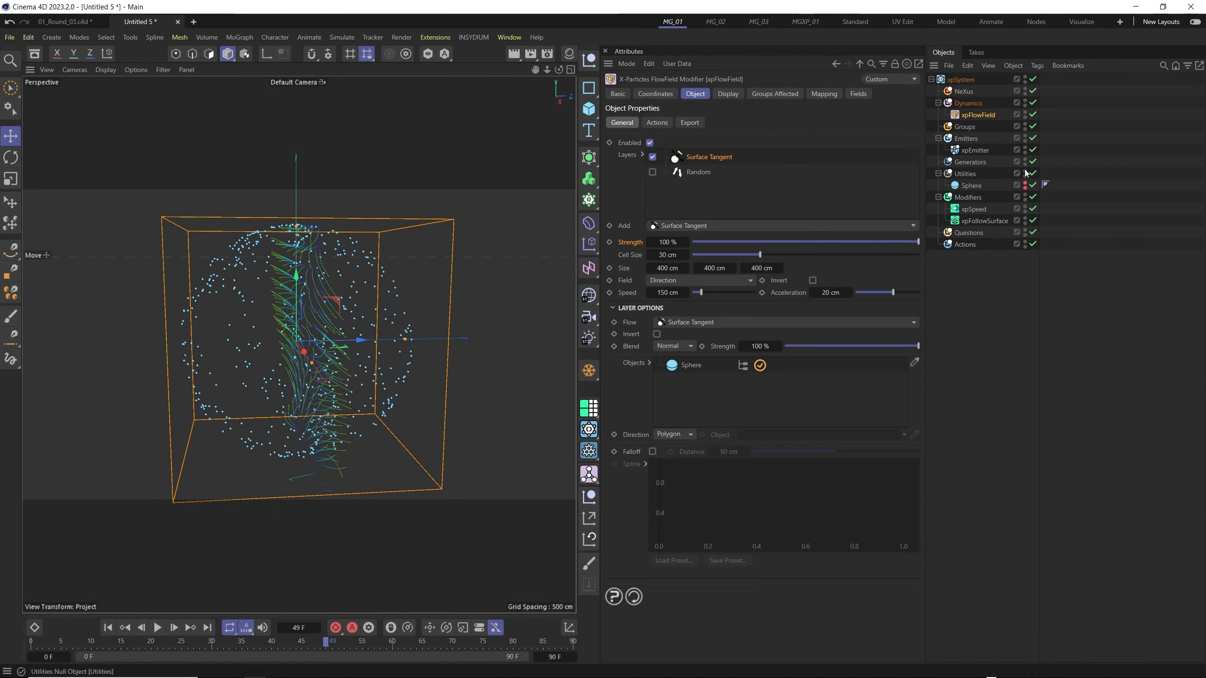
{"action": "left_click", "coordinate": [970, 162]}
{"action": "left_click", "coordinate": [911, 148]}
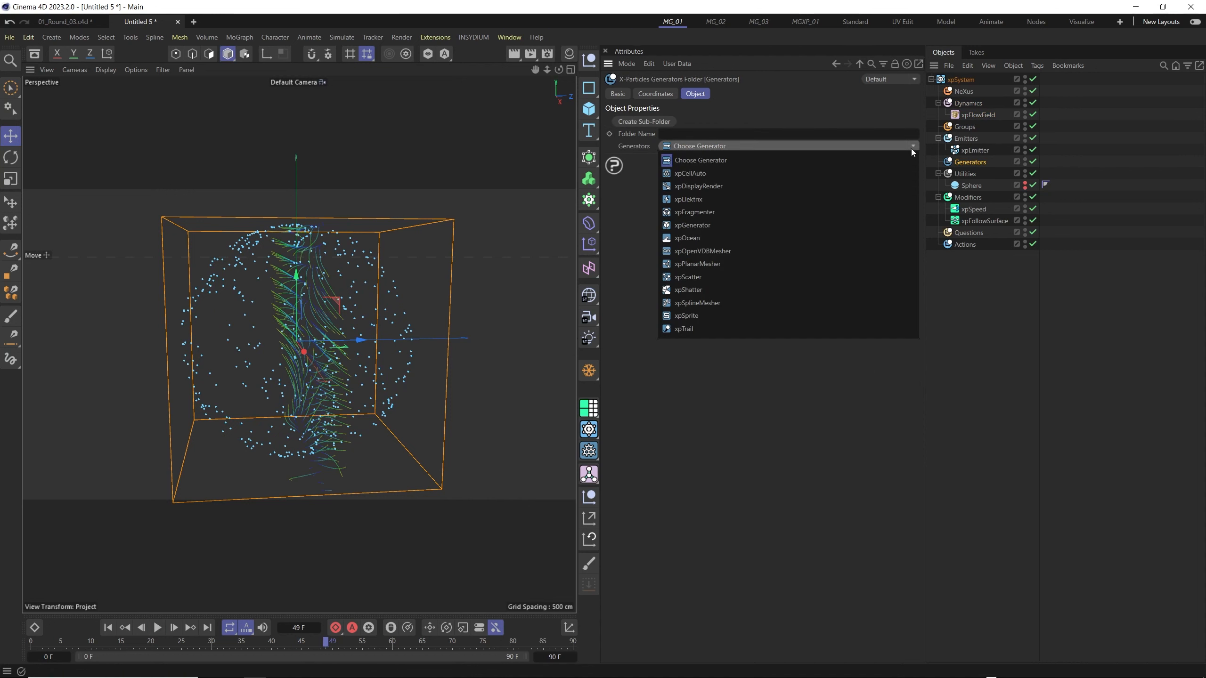
{"action": "left_click", "coordinate": [680, 326]}
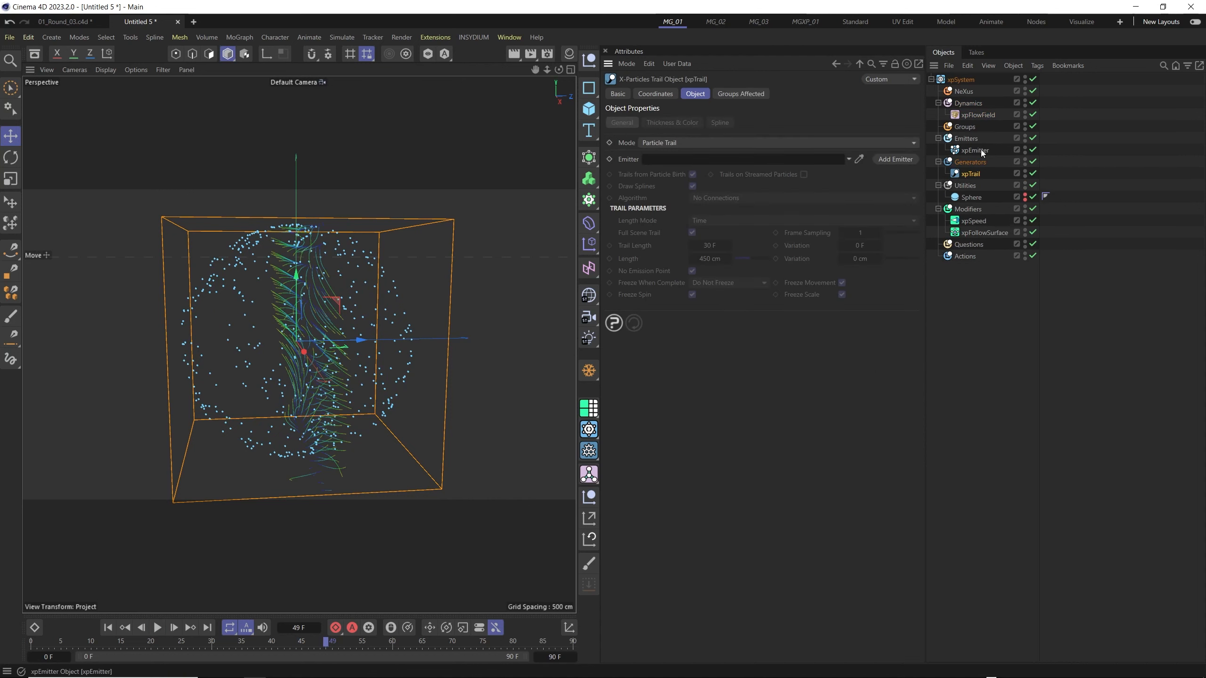
{"action": "left_click_drag", "start_coordinate": [974, 150], "coordinate": [972, 150]}
{"action": "left_click_drag", "start_coordinate": [719, 169], "coordinate": [719, 168]}
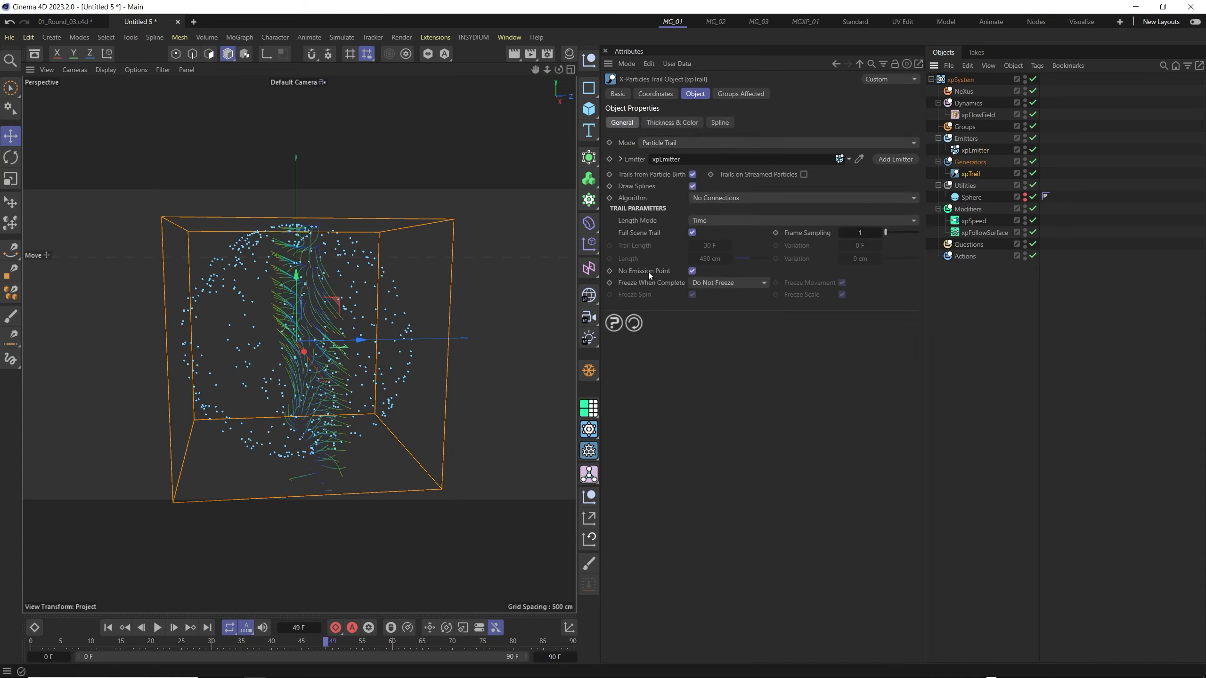
Play the simulation from the first frame to preview the particle trails, then stop playback
{"action": "left_click", "coordinate": [158, 627]}
{"action": "left_click", "coordinate": [108, 627]}
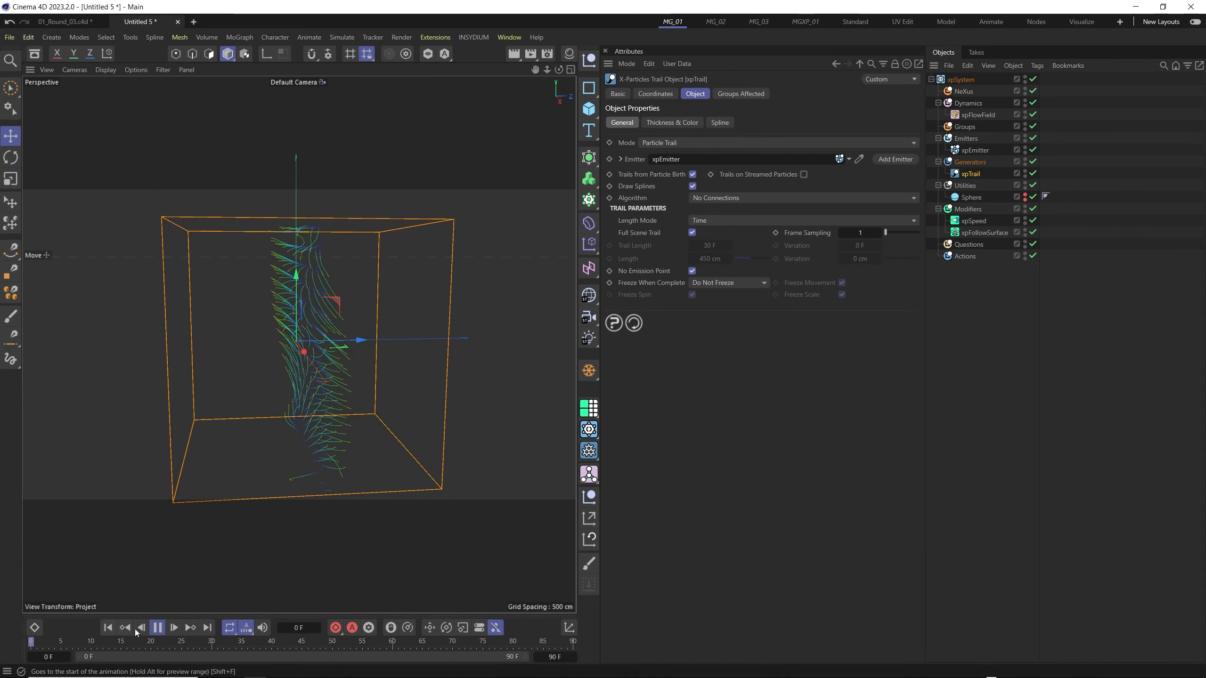
{"action": "left_click", "coordinate": [108, 628]}
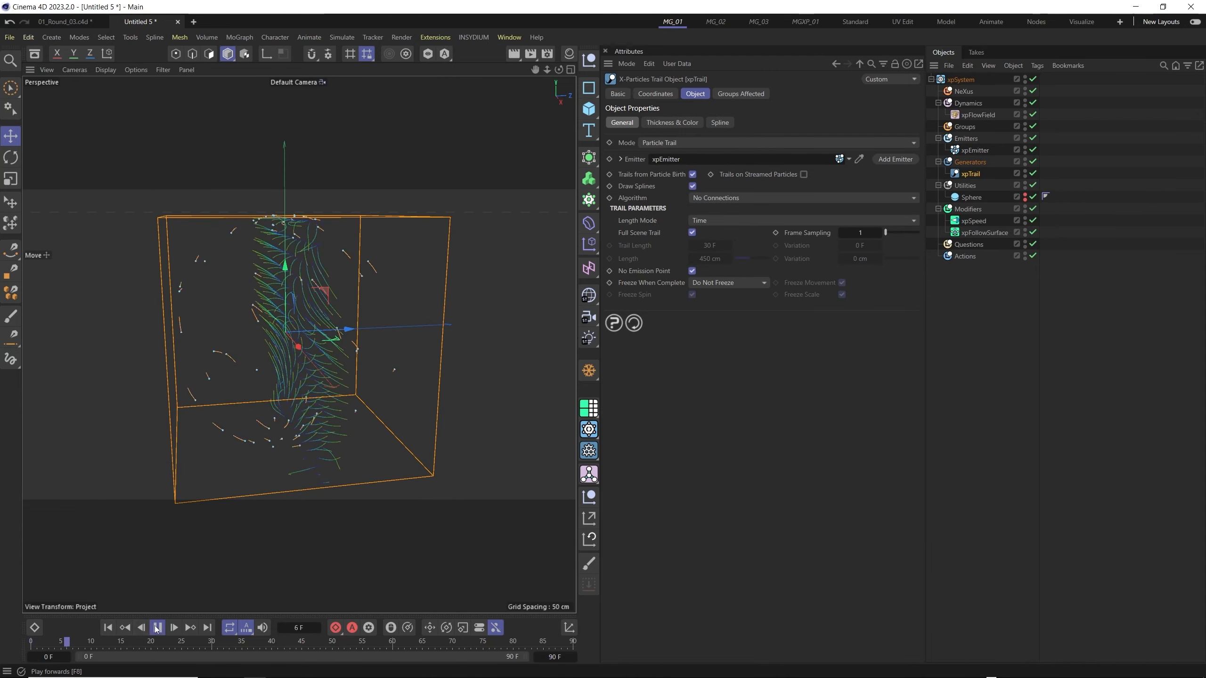
{"action": "left_click", "coordinate": [158, 627]}
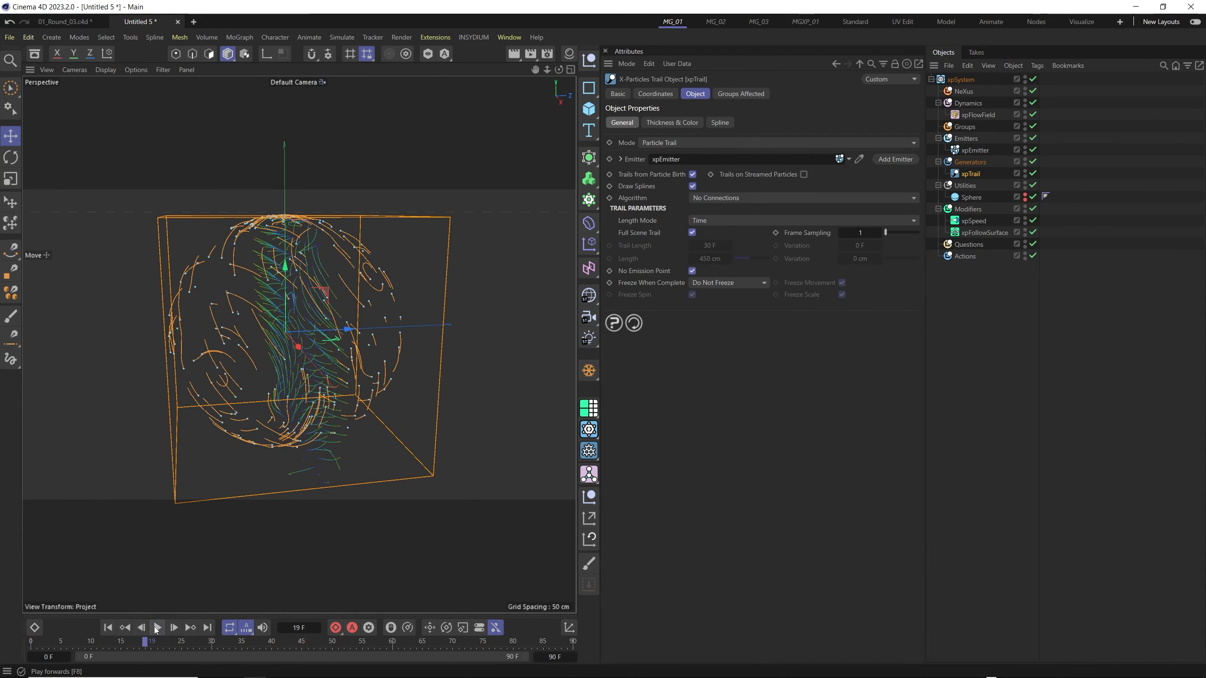
Extend the timeline's end to 200 frames and play the simulation further to build up longer trails
{"action": "type", "text": "20"}
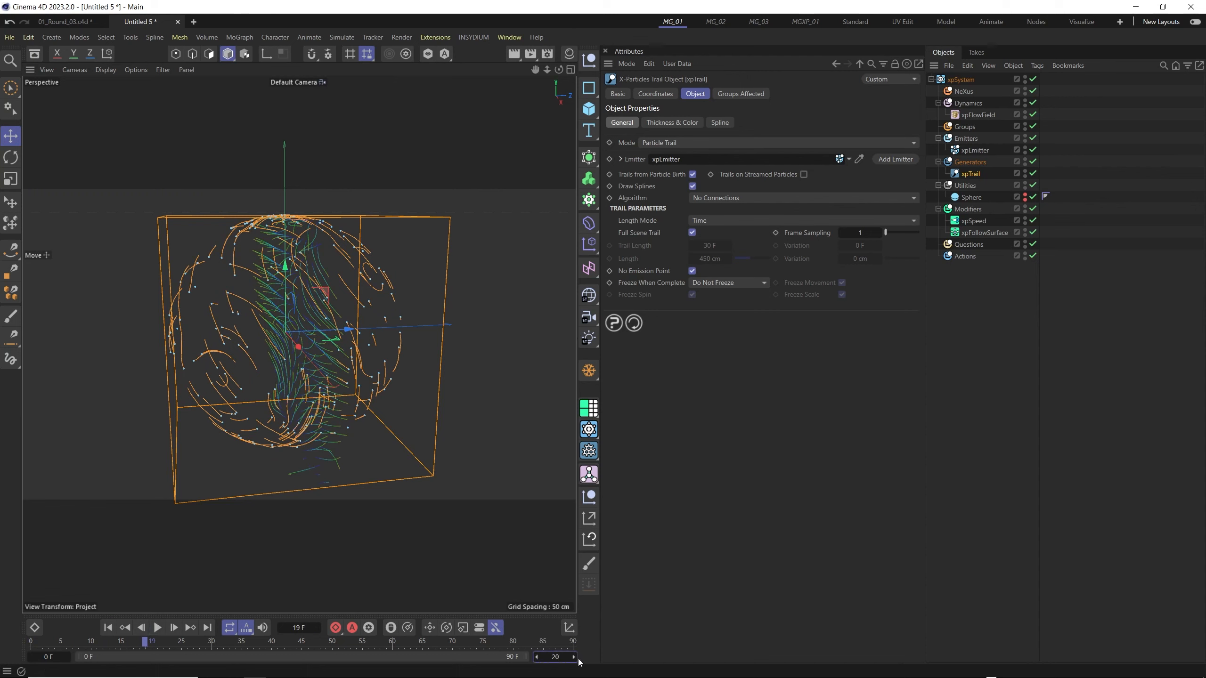
{"action": "type", "text": "0"}
{"action": "key", "text": "Return"}
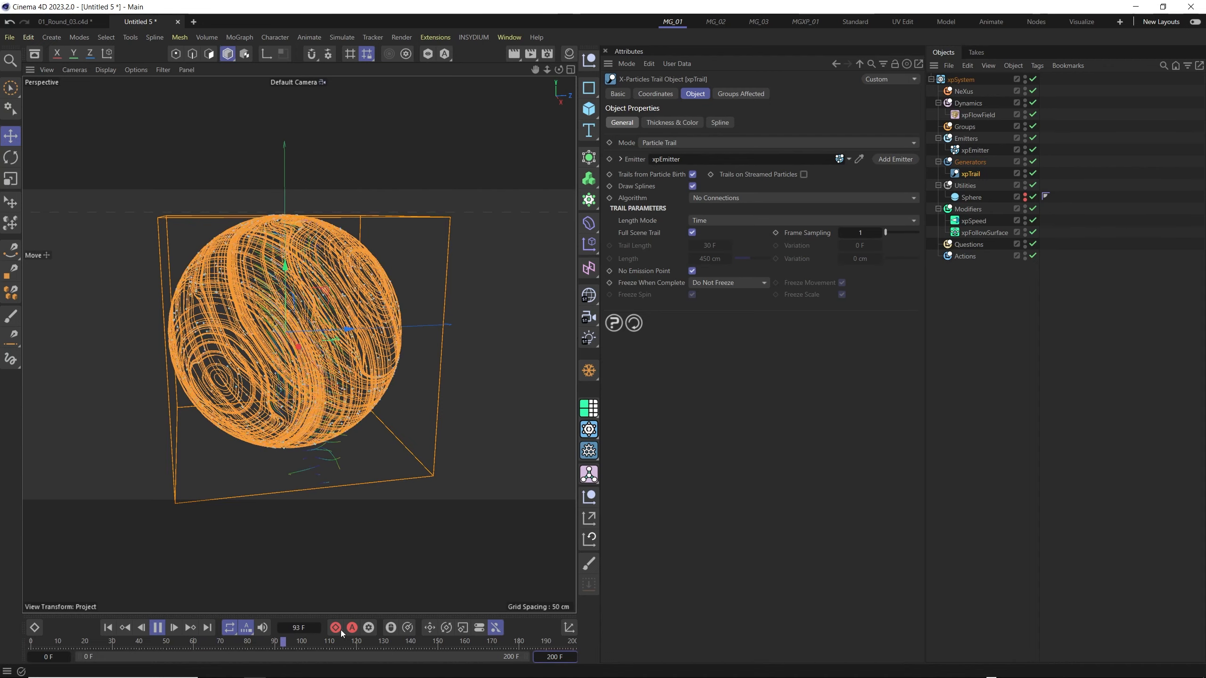
{"action": "left_click", "coordinate": [157, 627]}
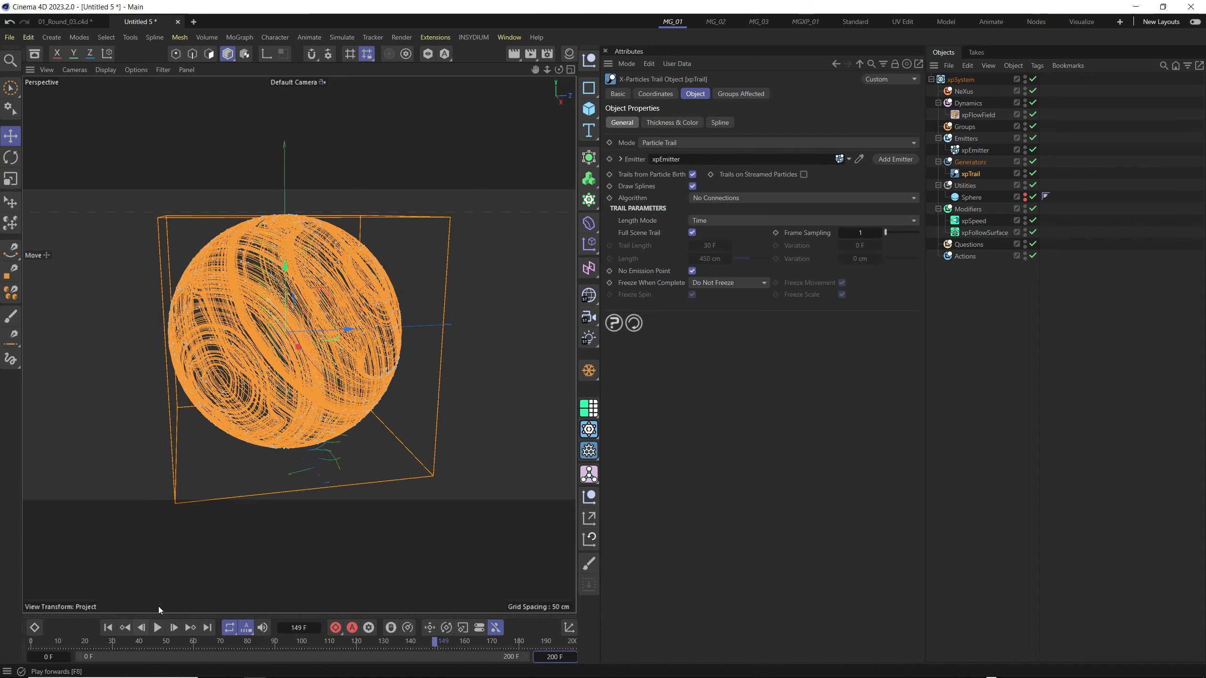
{"action": "left_click_drag", "start_coordinate": [362, 351], "coordinate": [343, 322], "text": "alt"}
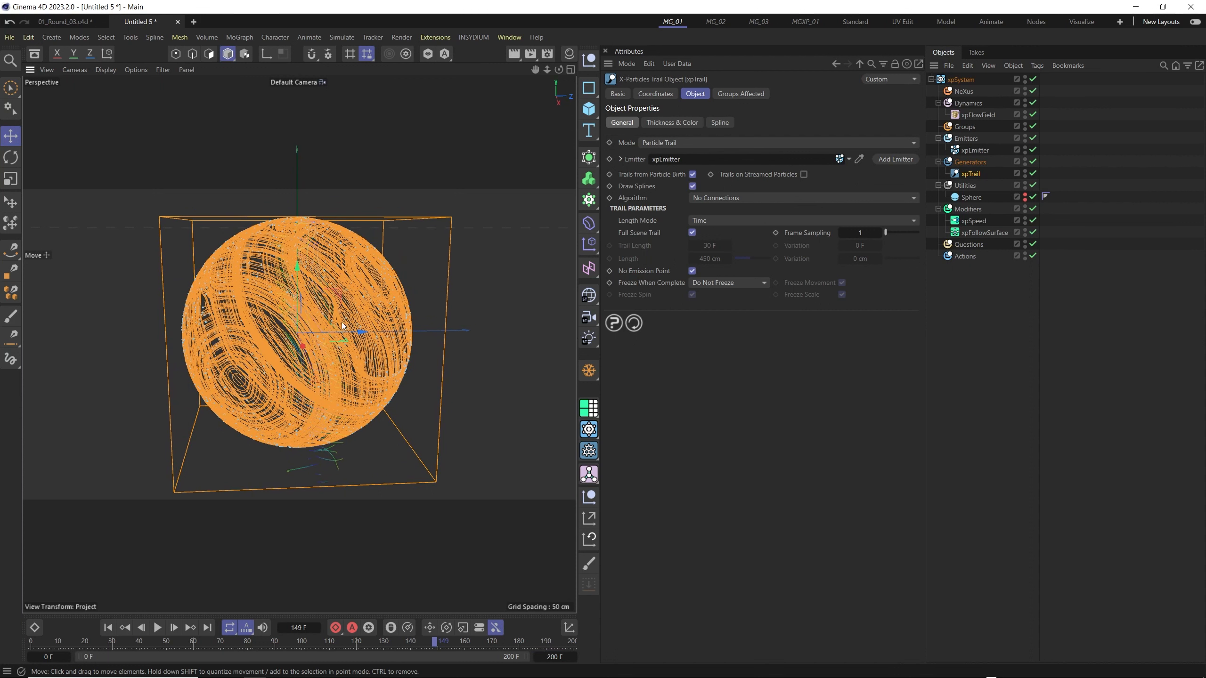
Add an xpTrailsMod control modifier to the Modifiers folder
{"action": "left_click", "coordinate": [976, 214]}
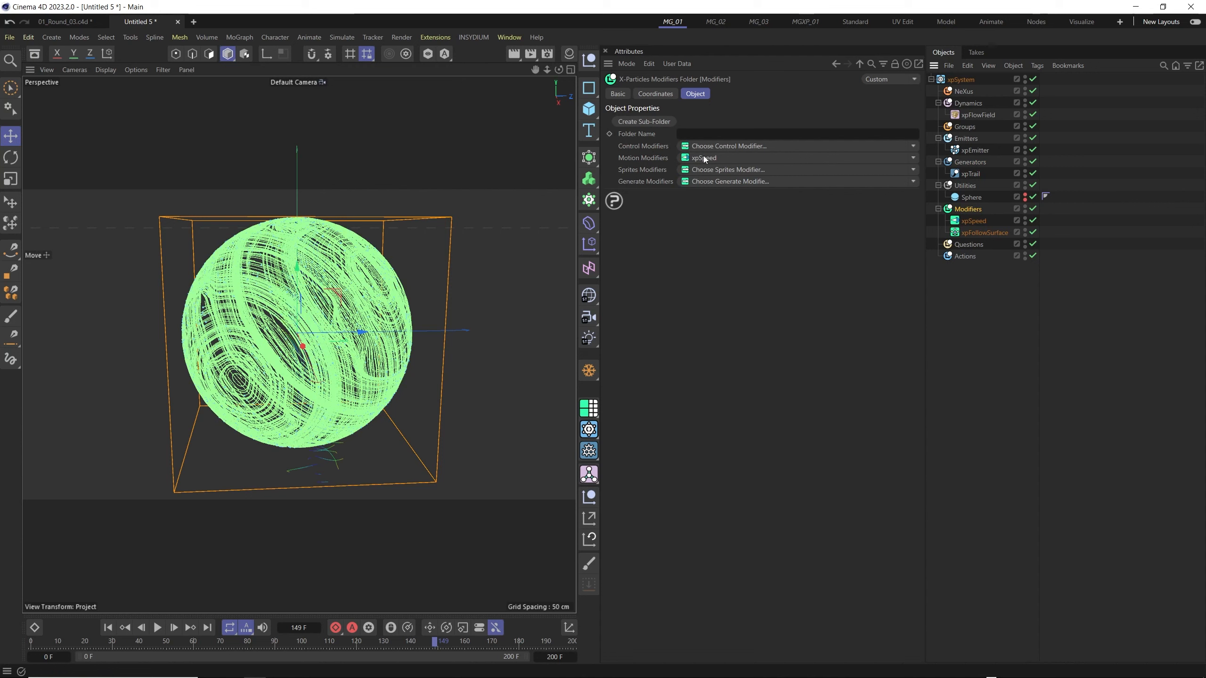
{"action": "left_click", "coordinate": [912, 145]}
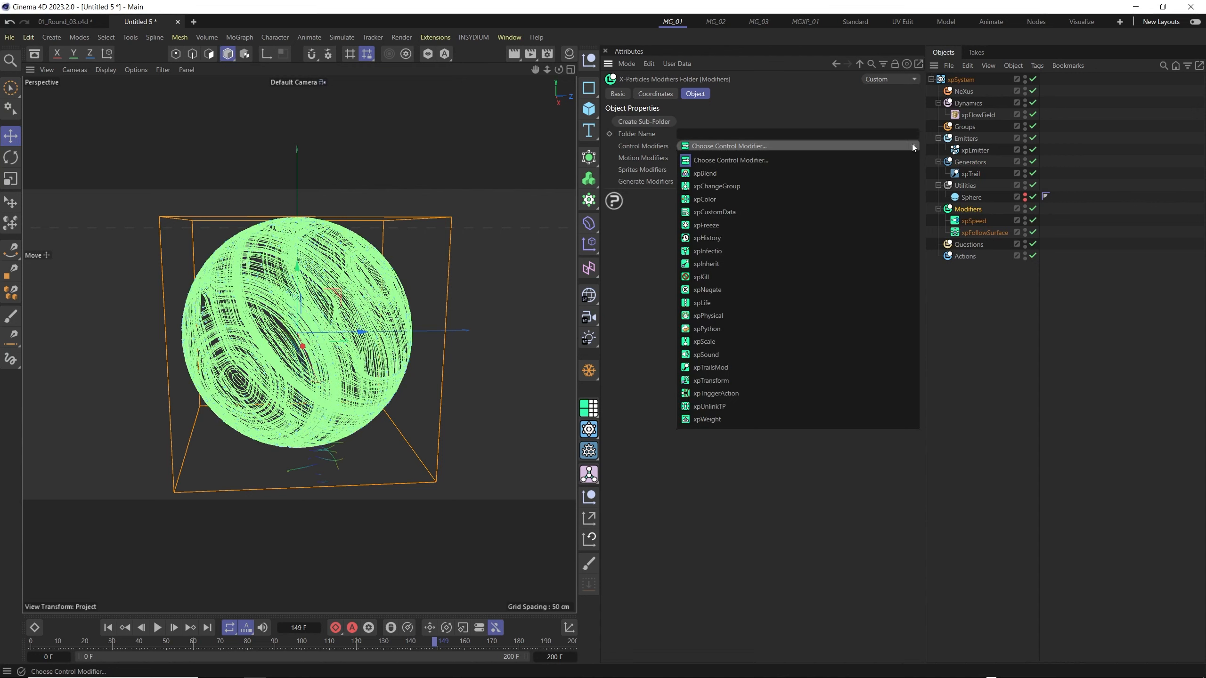
{"action": "left_click", "coordinate": [715, 368]}
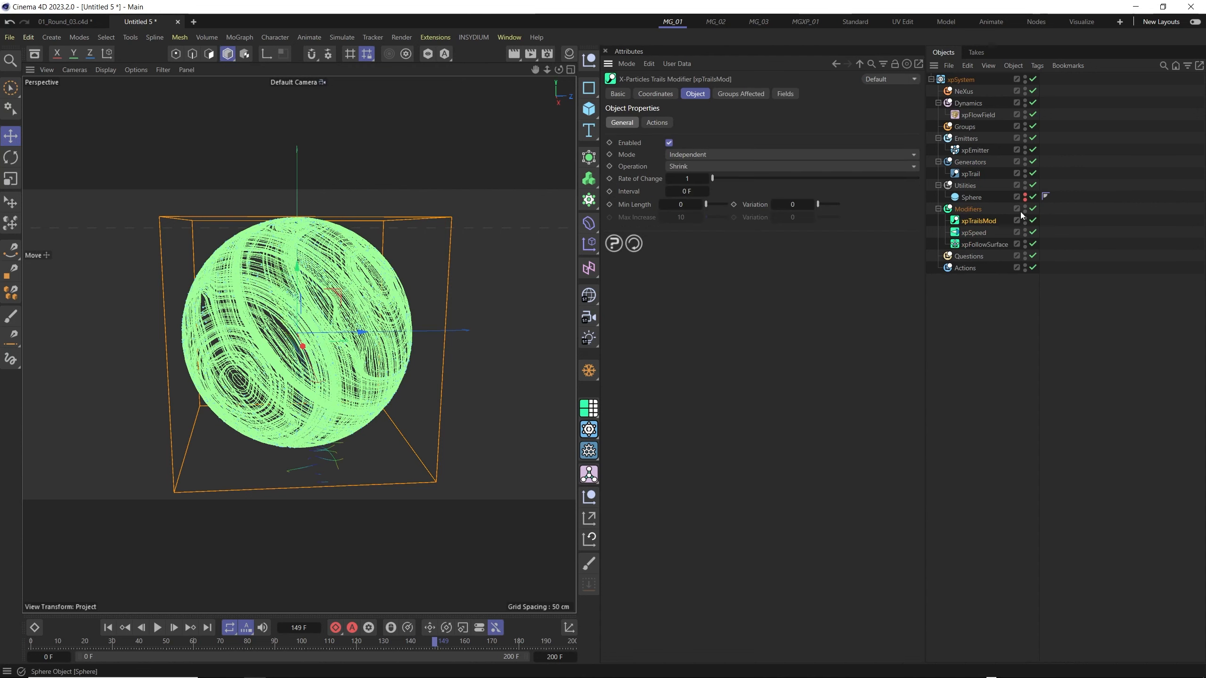
Replay the simulation from the start and examine the xpTrailsMod's Interval and Operation settings
{"action": "left_click", "coordinate": [107, 627]}
{"action": "left_click", "coordinate": [158, 627]}
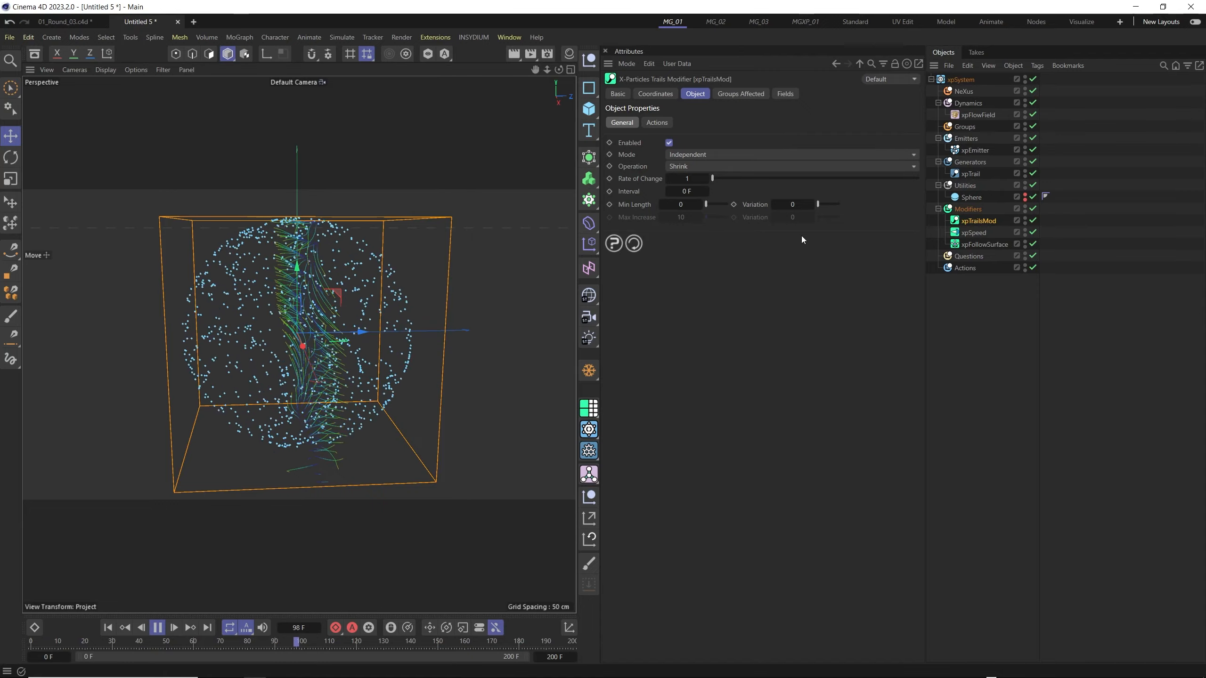
{"action": "left_click", "coordinate": [628, 191]}
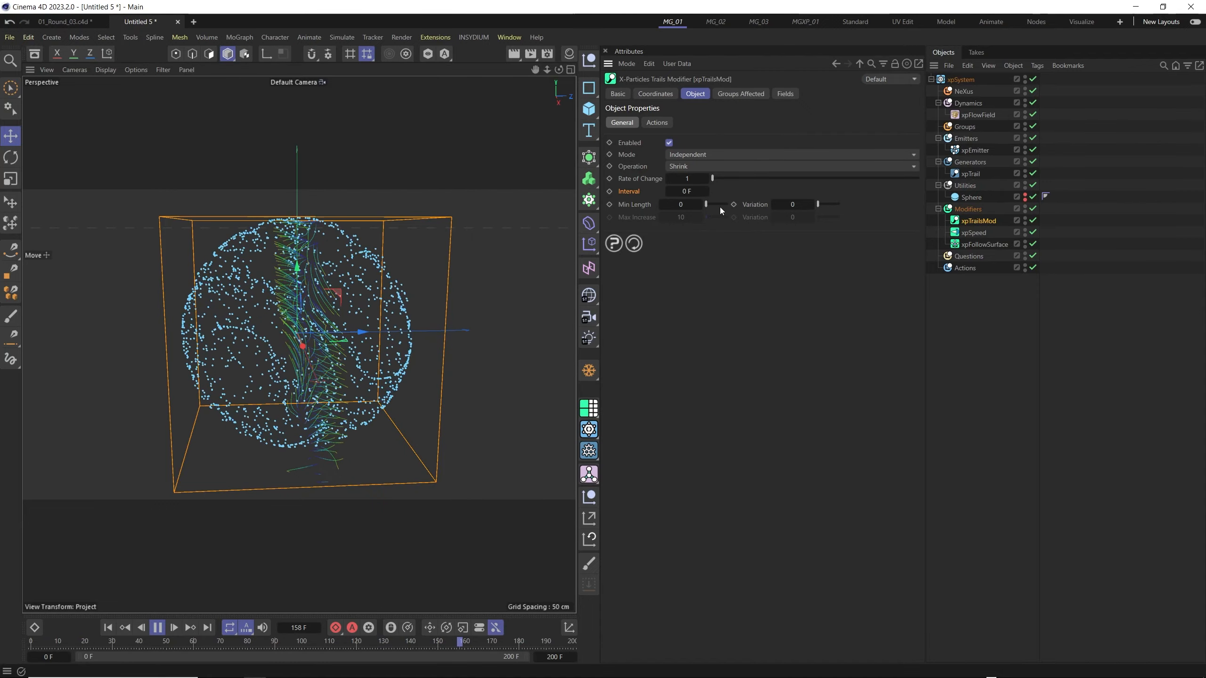
{"action": "left_click", "coordinate": [634, 167]}
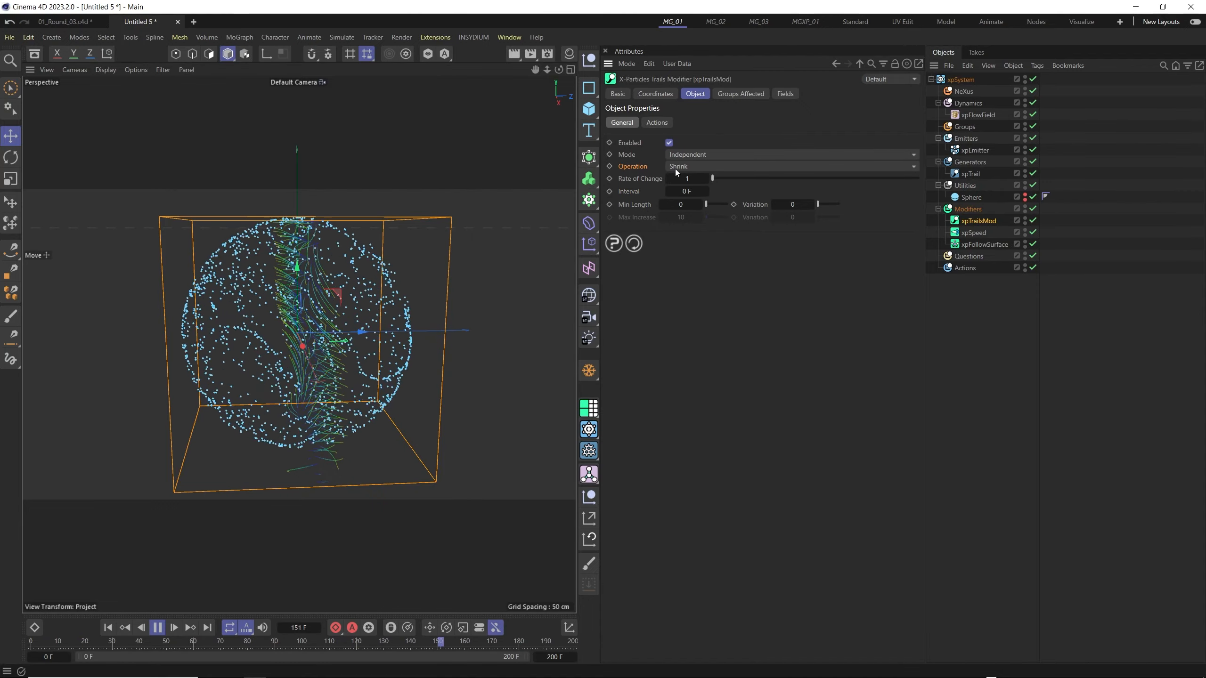
Set the xpTrailsMod's Interval to 25 F and watch the resulting trails on the sphere
{"action": "left_click", "coordinate": [687, 191]}
{"action": "type", "text": "25"}
{"action": "key", "text": "Return"}
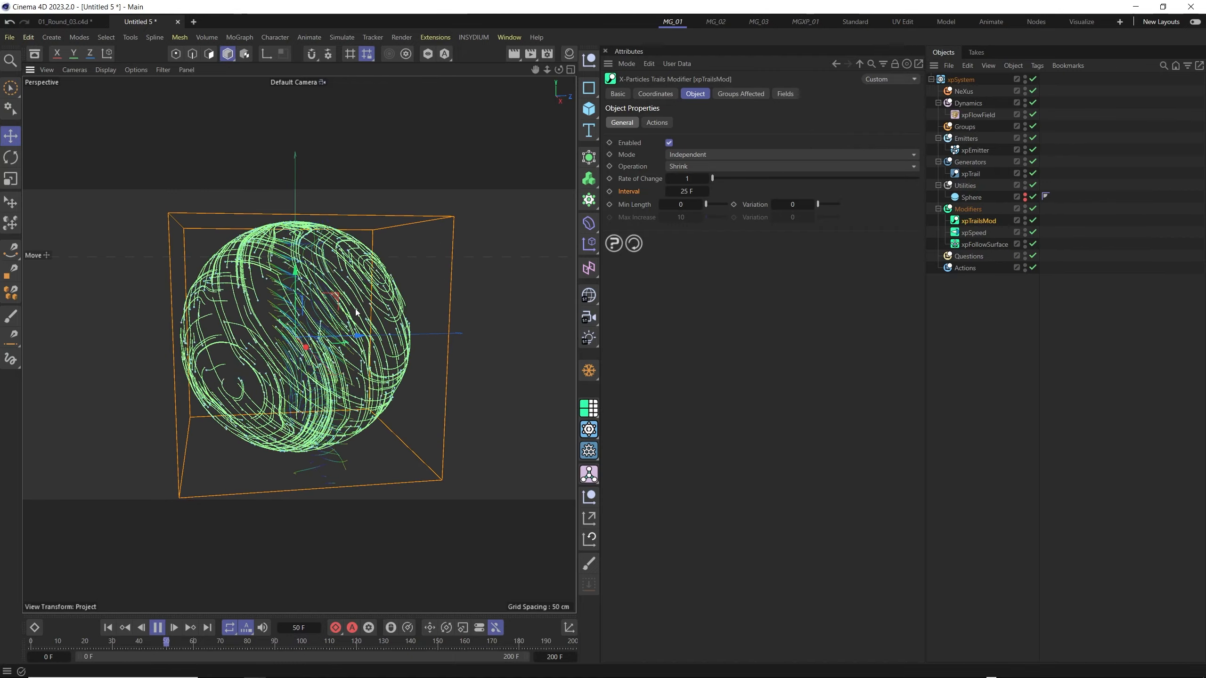
{"action": "scroll", "coordinate": [308, 316], "scroll_direction": "up", "scroll_amount": 2}
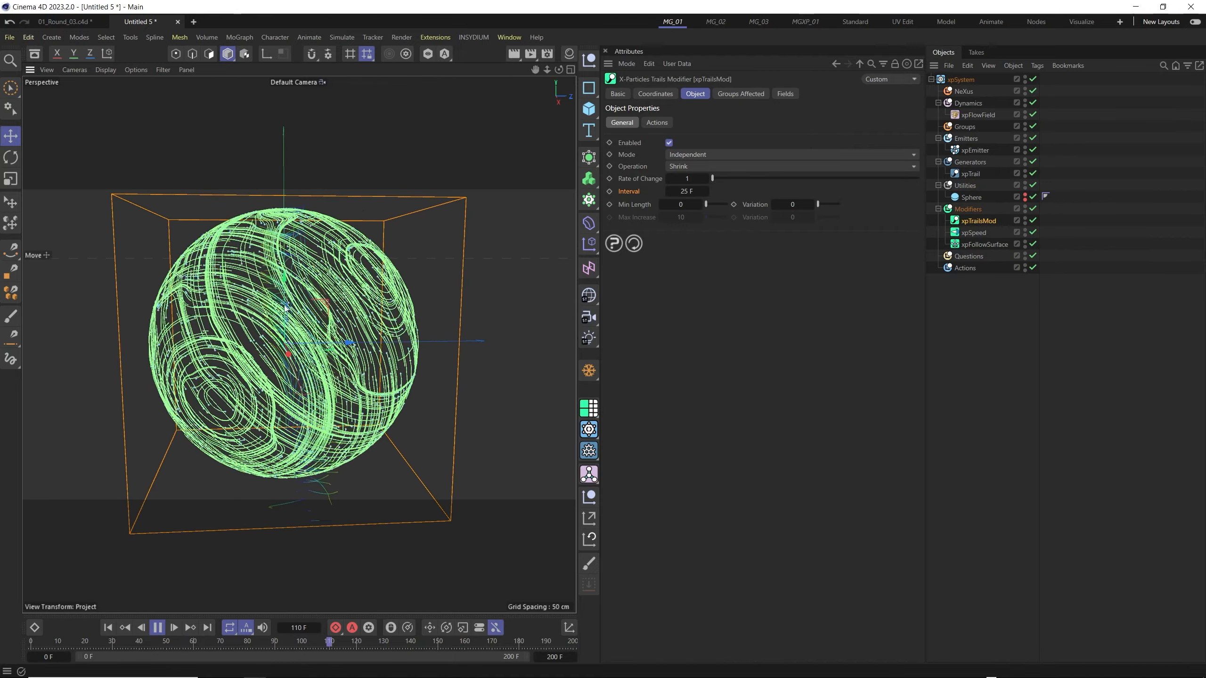
{"action": "scroll", "coordinate": [318, 316], "scroll_direction": "down", "scroll_amount": 3}
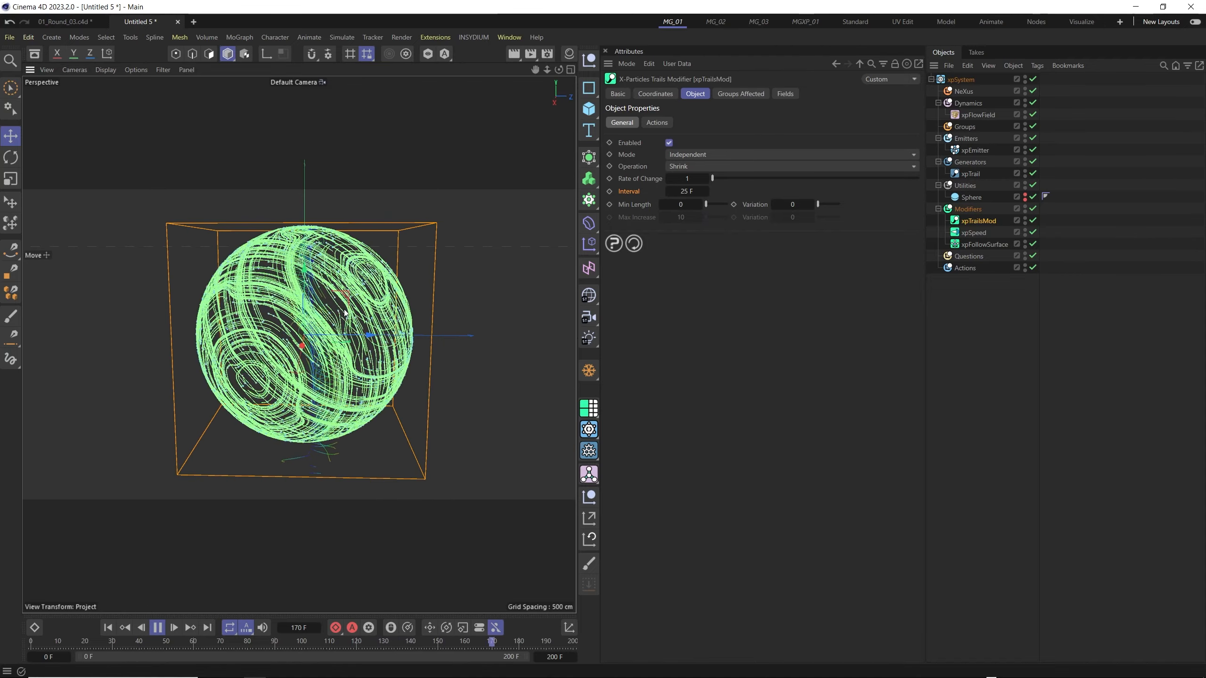
Set the xpTrailsMod's Interval to 5 F and watch the trails during playback
{"action": "left_click", "coordinate": [688, 191]}
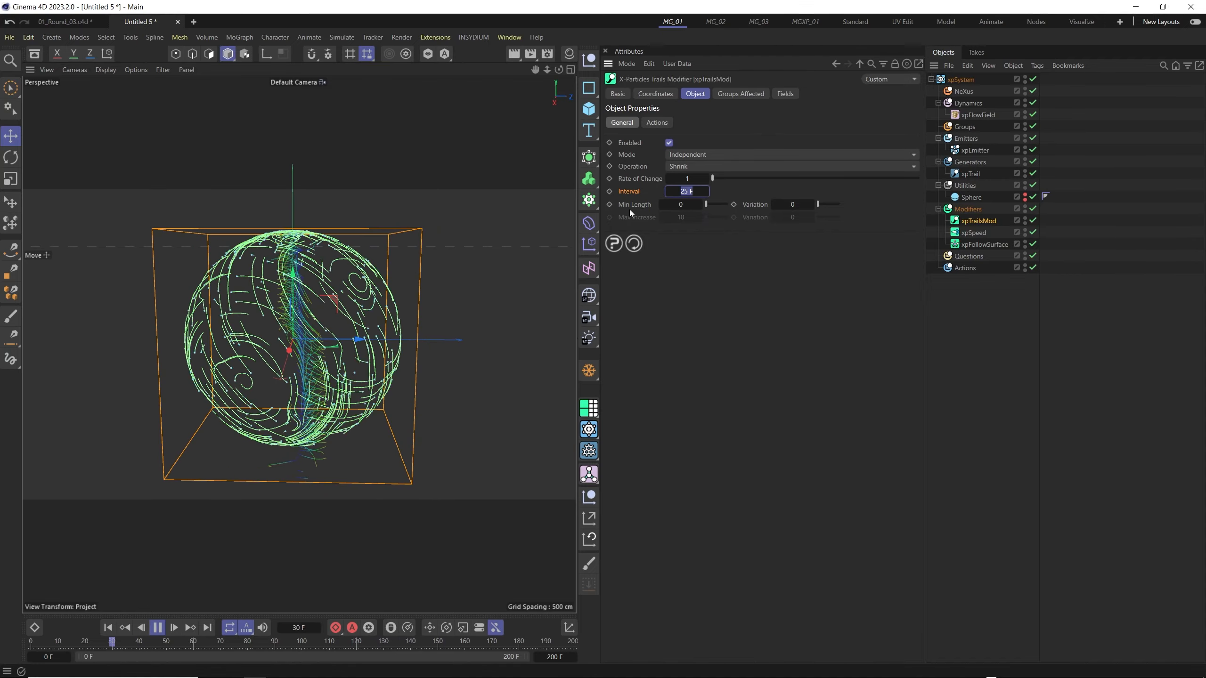
{"action": "type", "text": "5"}
{"action": "key", "text": "Return"}
{"action": "left_click", "coordinate": [98, 642]}
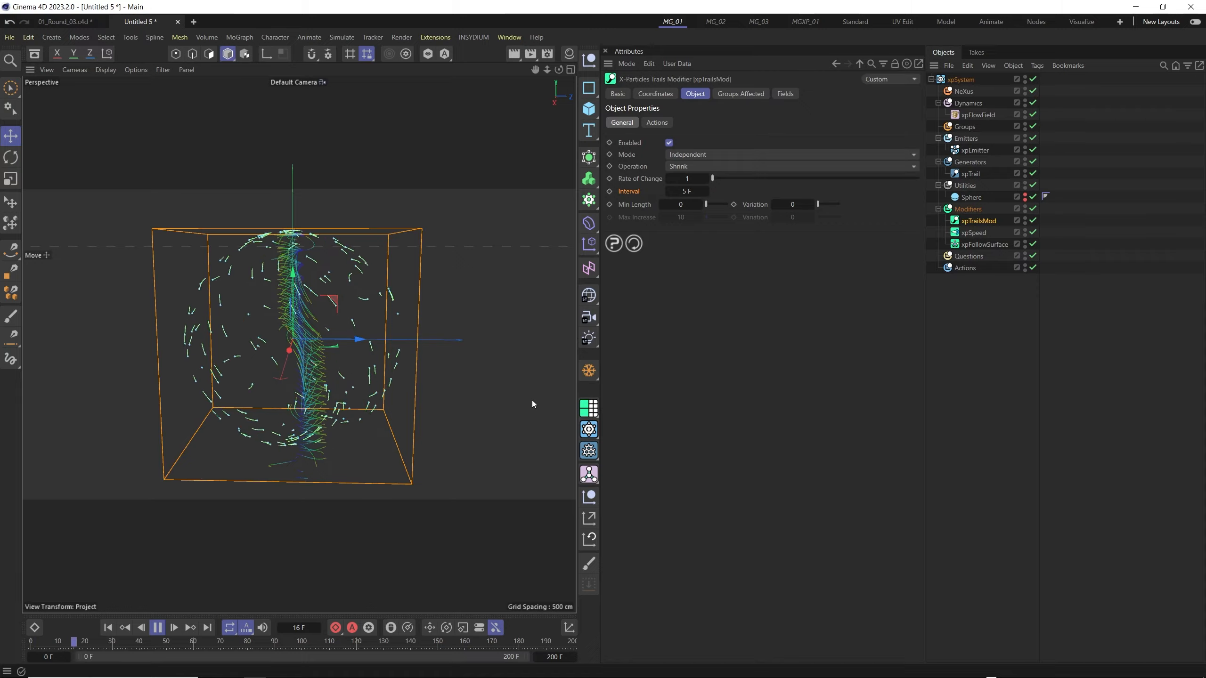
{"action": "scroll", "coordinate": [333, 339], "scroll_direction": "up", "scroll_amount": 3}
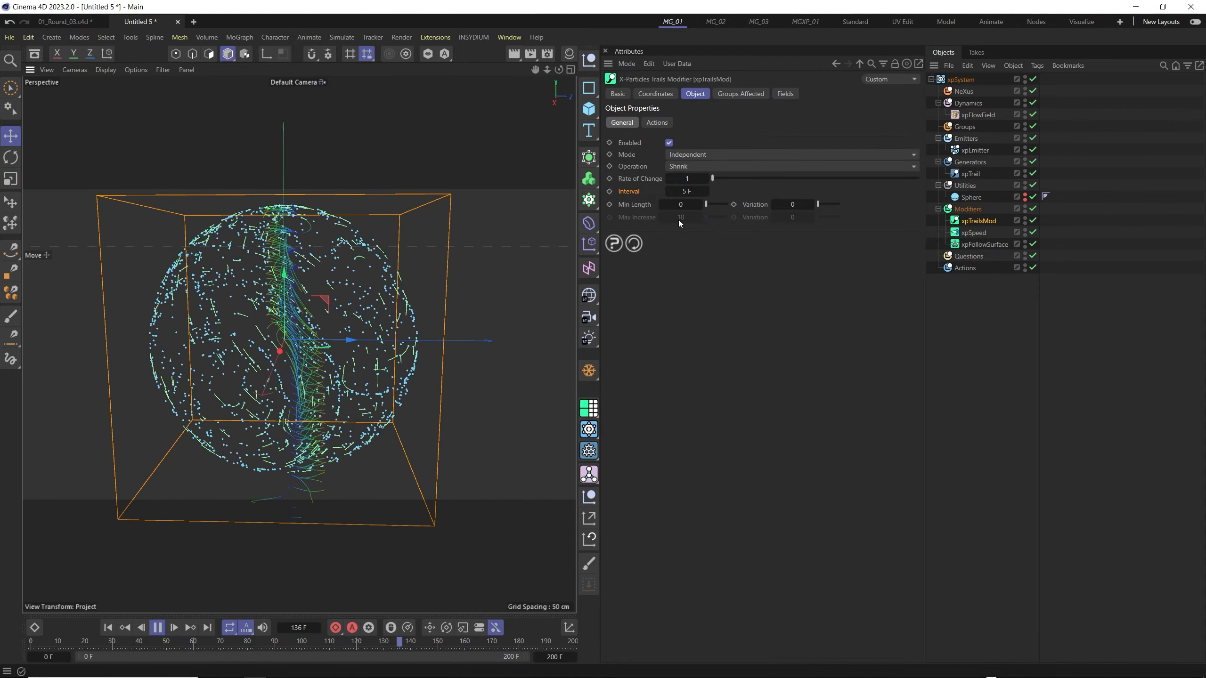
{"action": "middle_click_drag", "start_coordinate": [341, 318], "coordinate": [345, 324], "text": "alt"}
Set the xpTrailsMod's Interval to 15 F and replay the simulation from the start
{"action": "double_click", "coordinate": [686, 191]}
{"action": "type", "text": "15"}
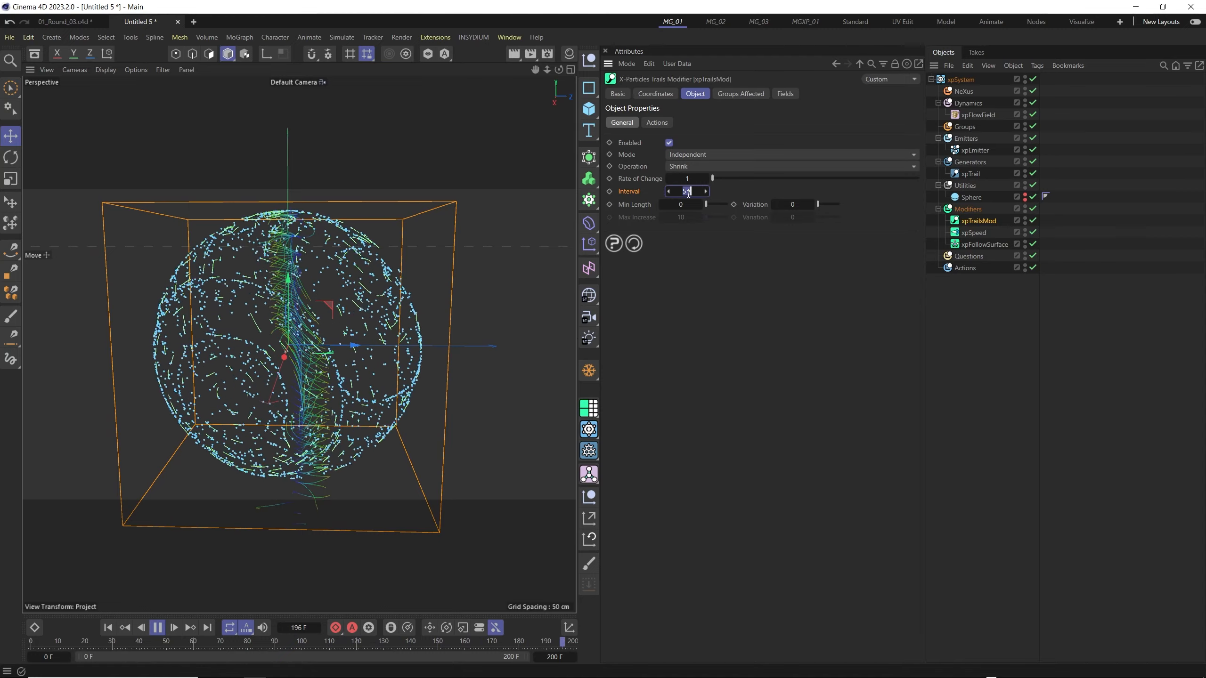
{"action": "key", "text": "Return"}
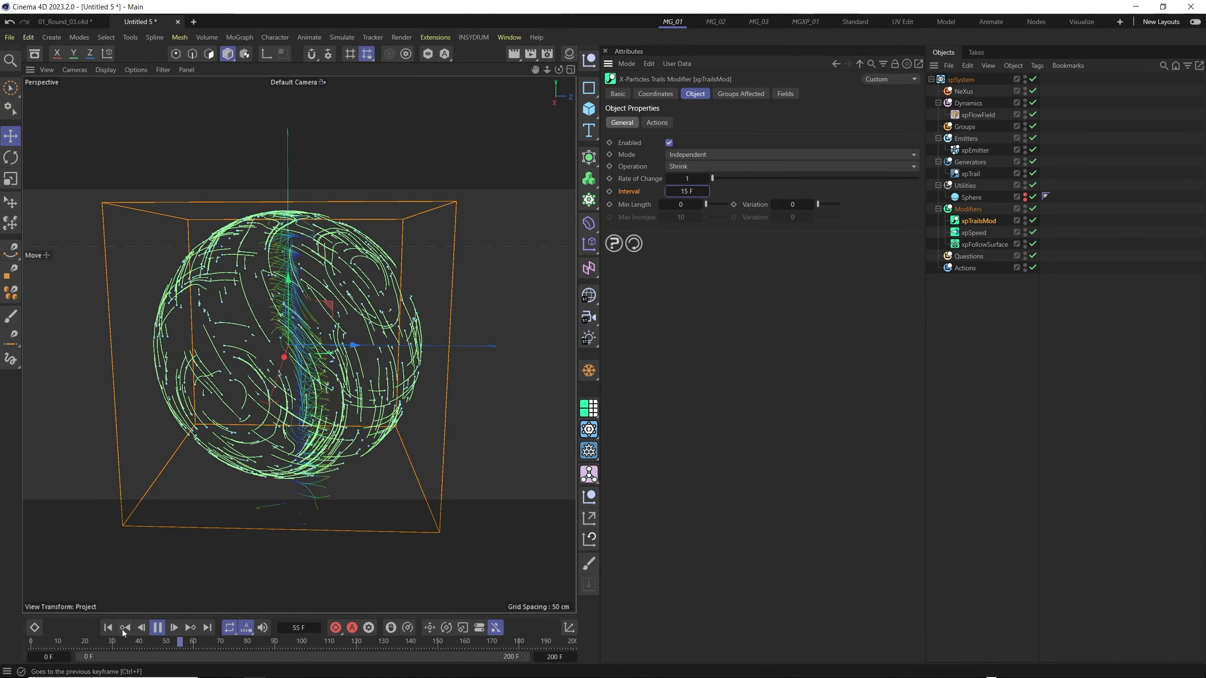
{"action": "left_click", "coordinate": [108, 627]}
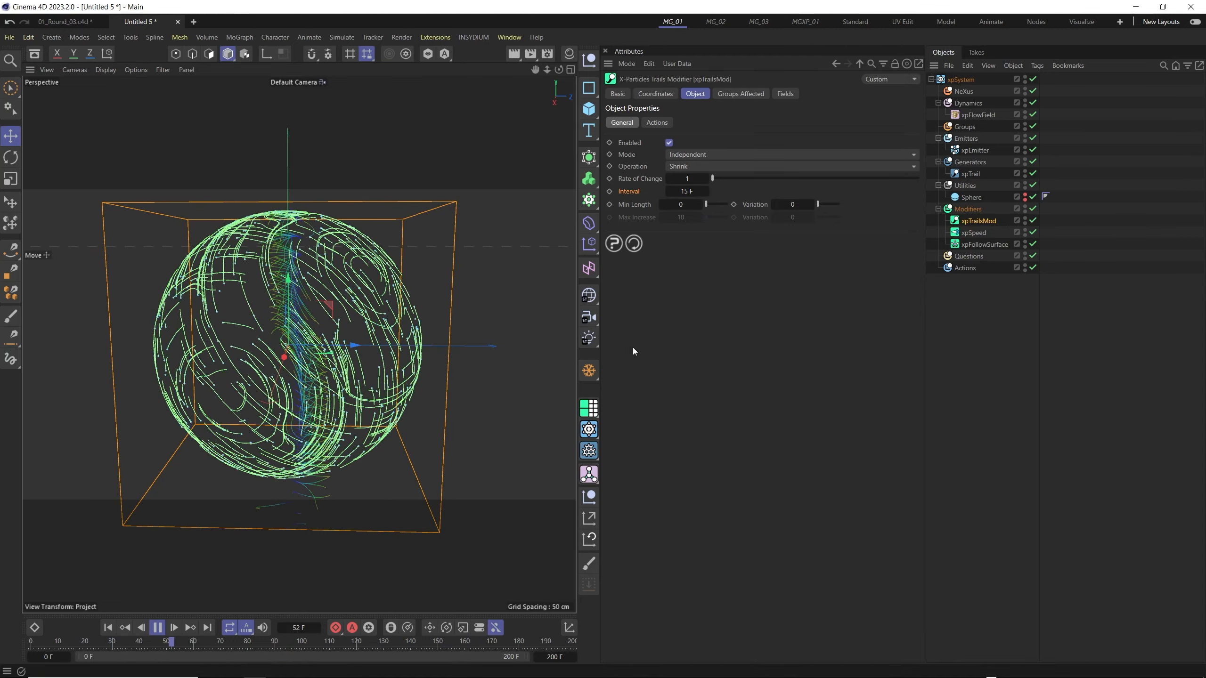
{"action": "double_click", "coordinate": [687, 191]}
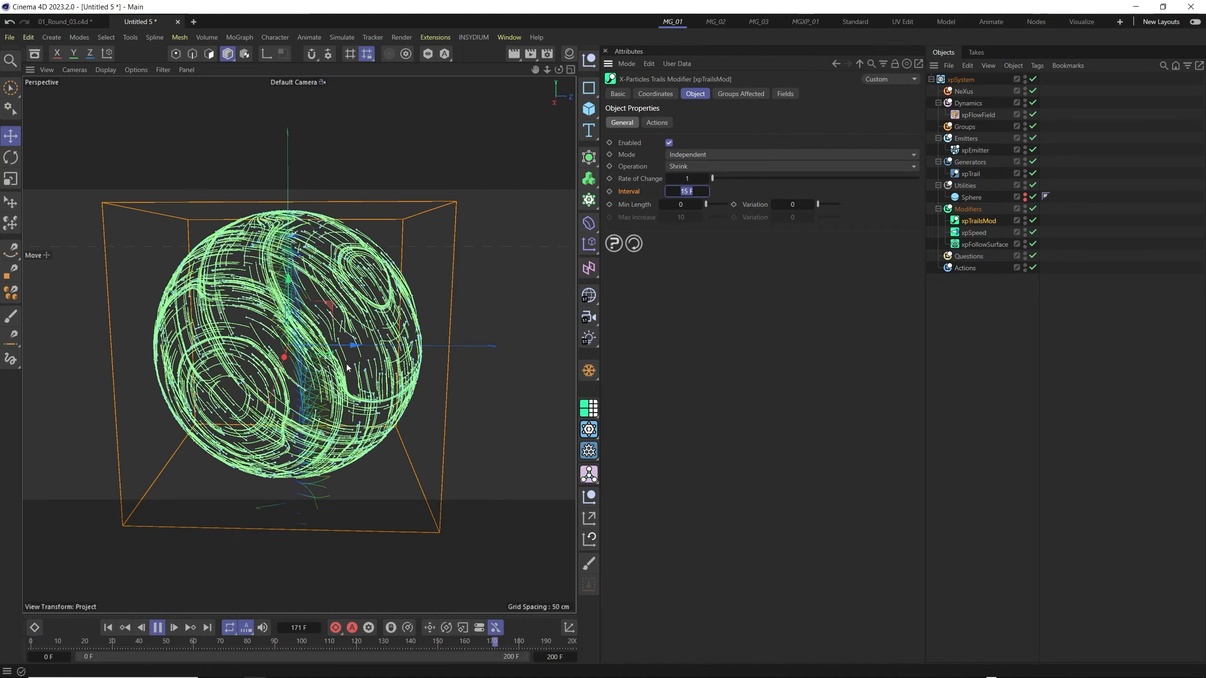
Add an xpSprite generator to the Generators folder and assign xpEmitter as its emitter
{"action": "left_click", "coordinate": [970, 162]}
{"action": "left_click", "coordinate": [913, 146]}
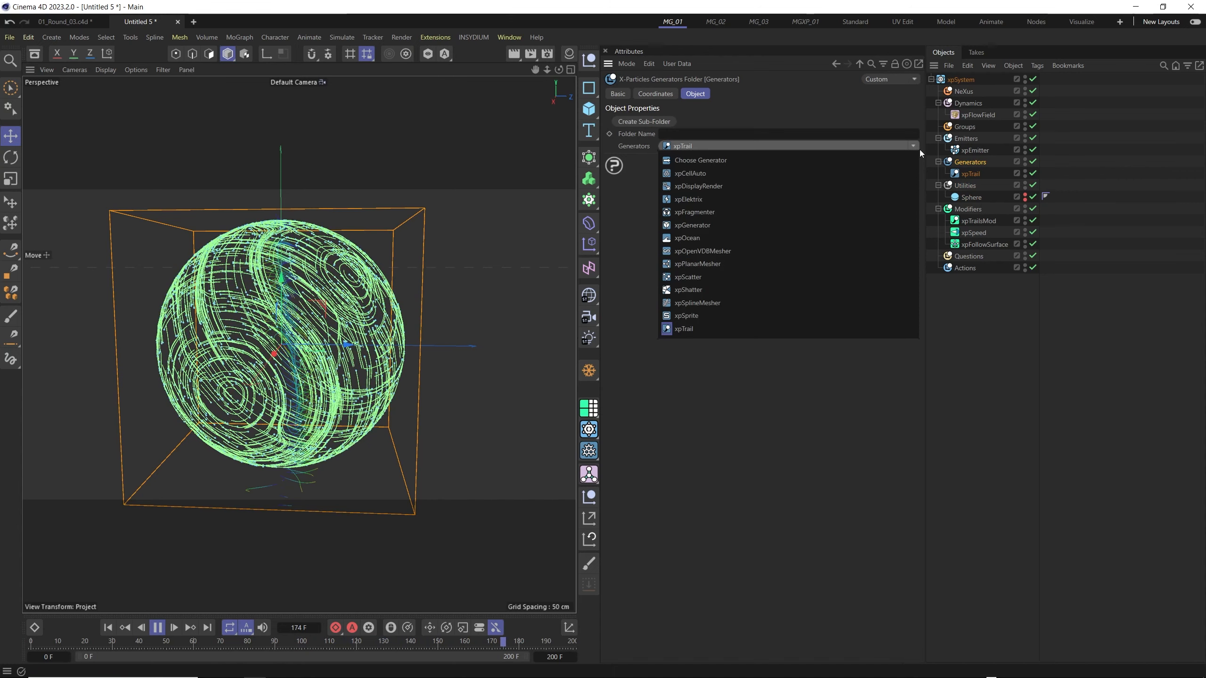
{"action": "left_click", "coordinate": [691, 316]}
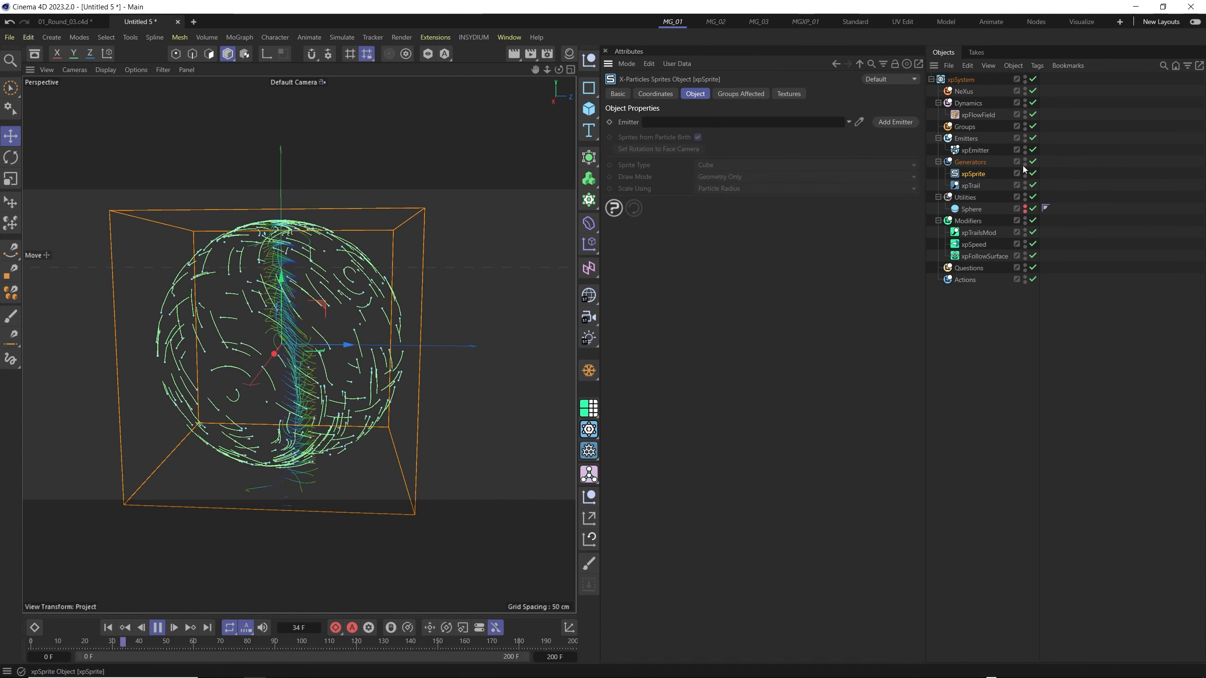
{"action": "left_click_drag", "start_coordinate": [974, 150], "coordinate": [690, 124]}
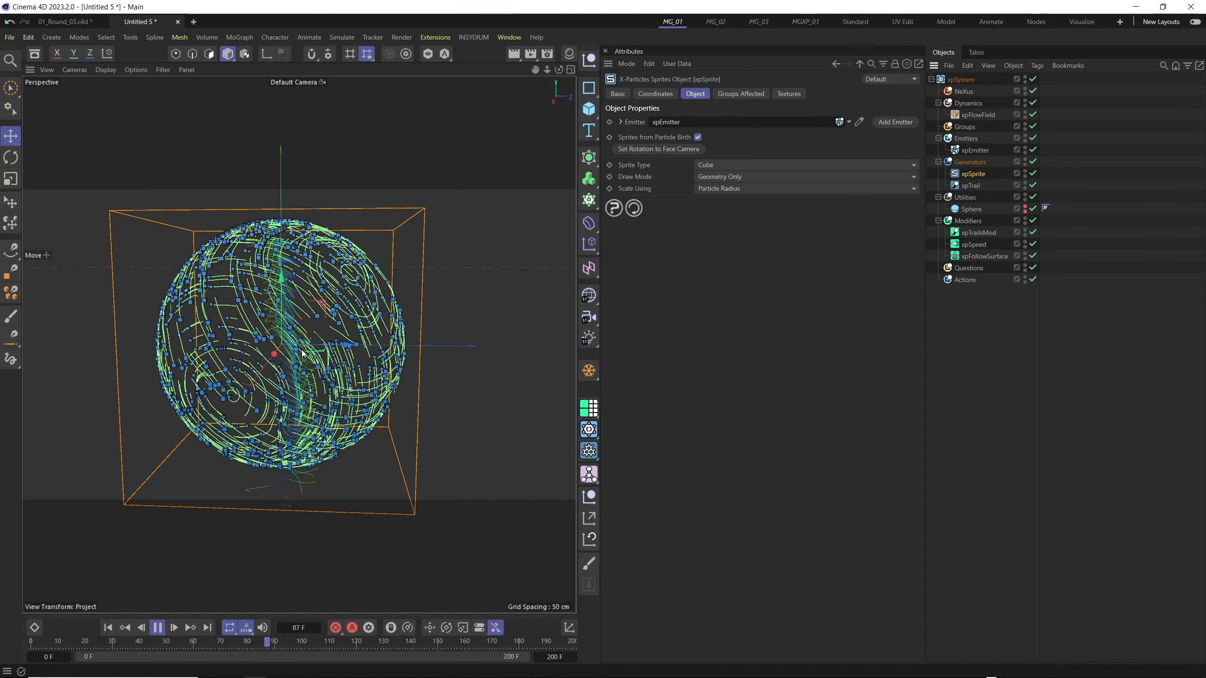
Set the xpSprite's Sprite Type to Sphere, replay the simulation from the start and pause it
{"action": "left_click_drag", "start_coordinate": [278, 343], "coordinate": [286, 339], "text": "alt"}
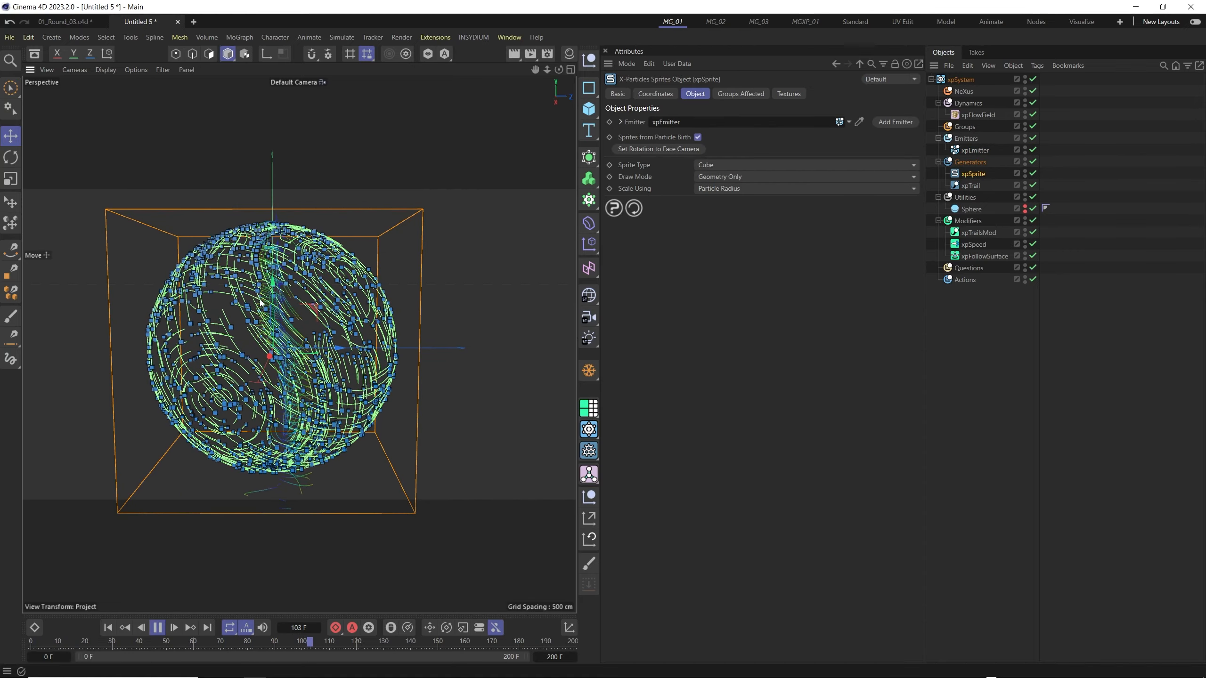
{"action": "scroll", "coordinate": [270, 301], "scroll_direction": "up", "scroll_amount": 2}
{"action": "left_click", "coordinate": [729, 165]}
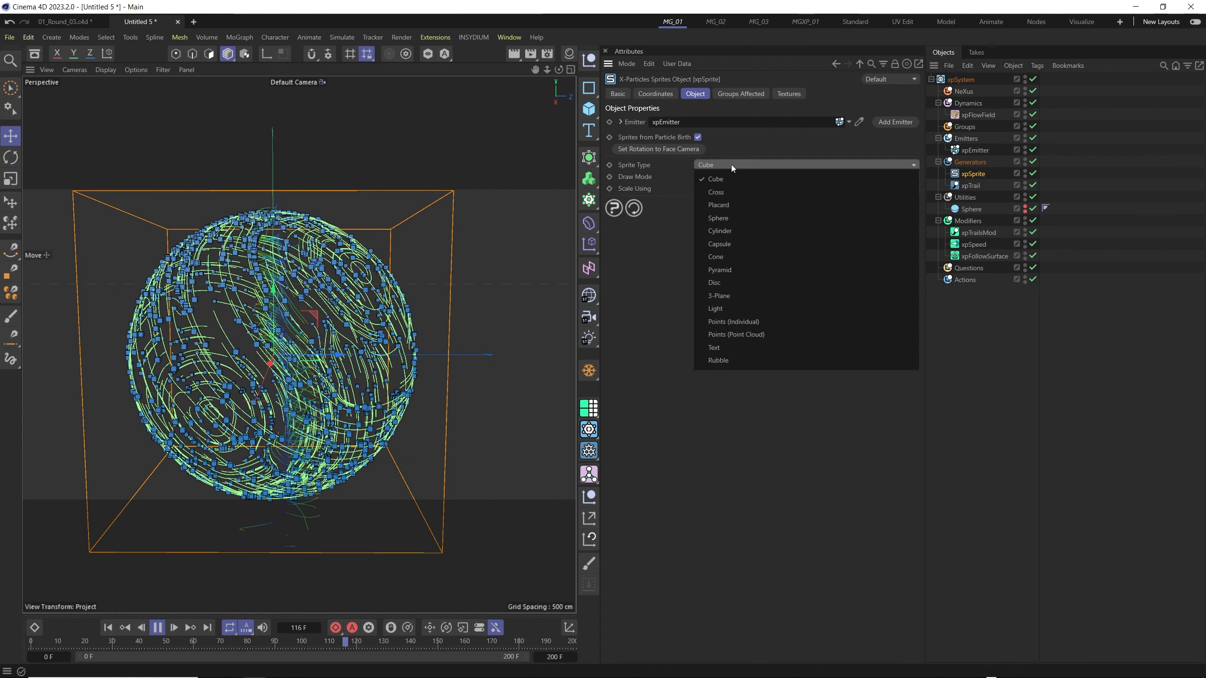
{"action": "left_click", "coordinate": [724, 216]}
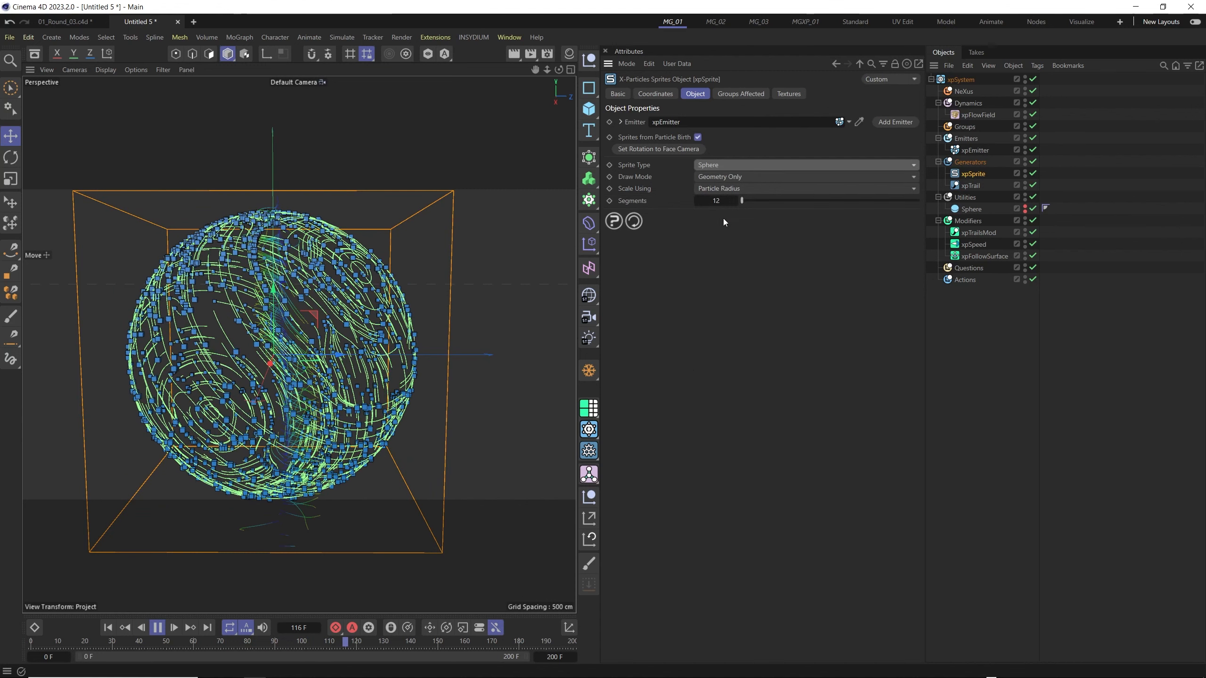
{"action": "left_click", "coordinate": [103, 628]}
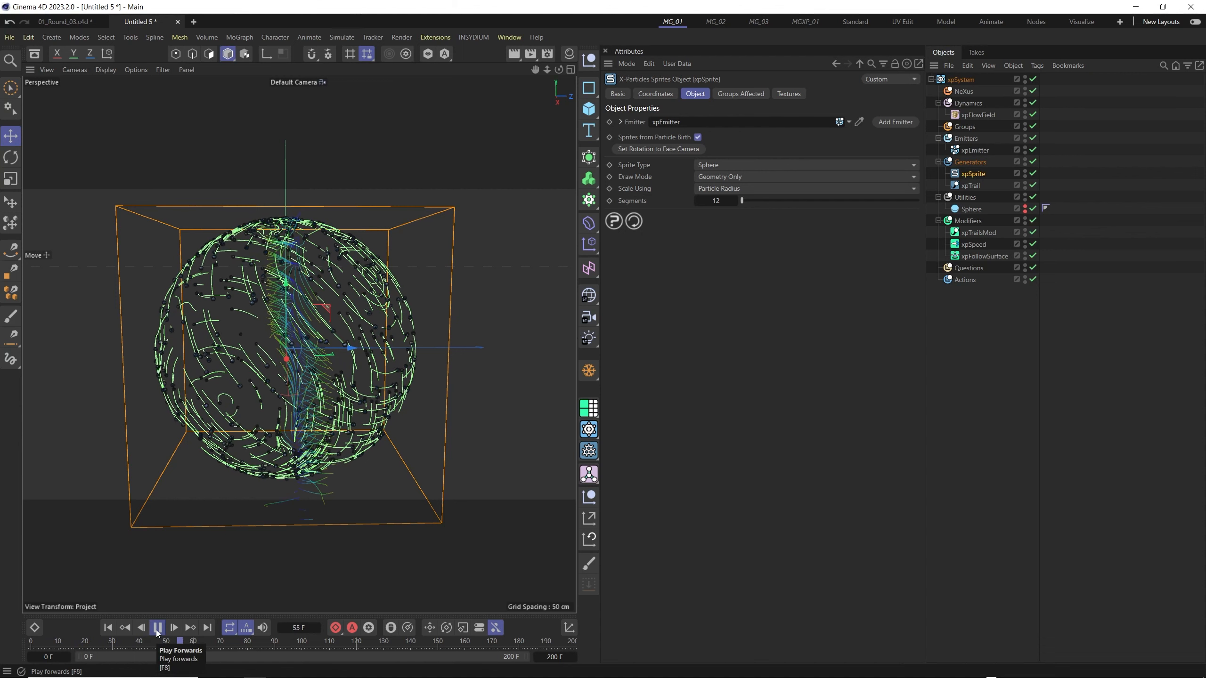
{"action": "left_click", "coordinate": [158, 628]}
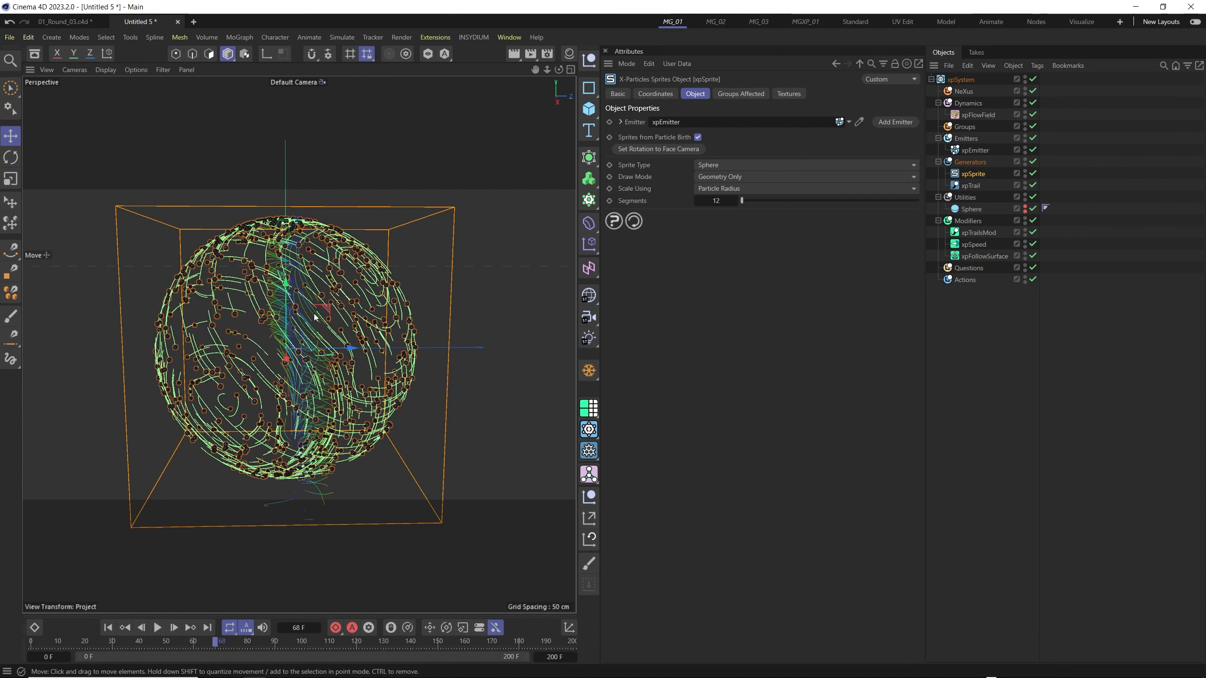
{"action": "middle_click_drag", "start_coordinate": [392, 286], "coordinate": [379, 281], "text": "alt"}
Rename the emitter as 01 and duplicate it as a second emitter named 02
{"action": "left_click", "coordinate": [977, 151]}
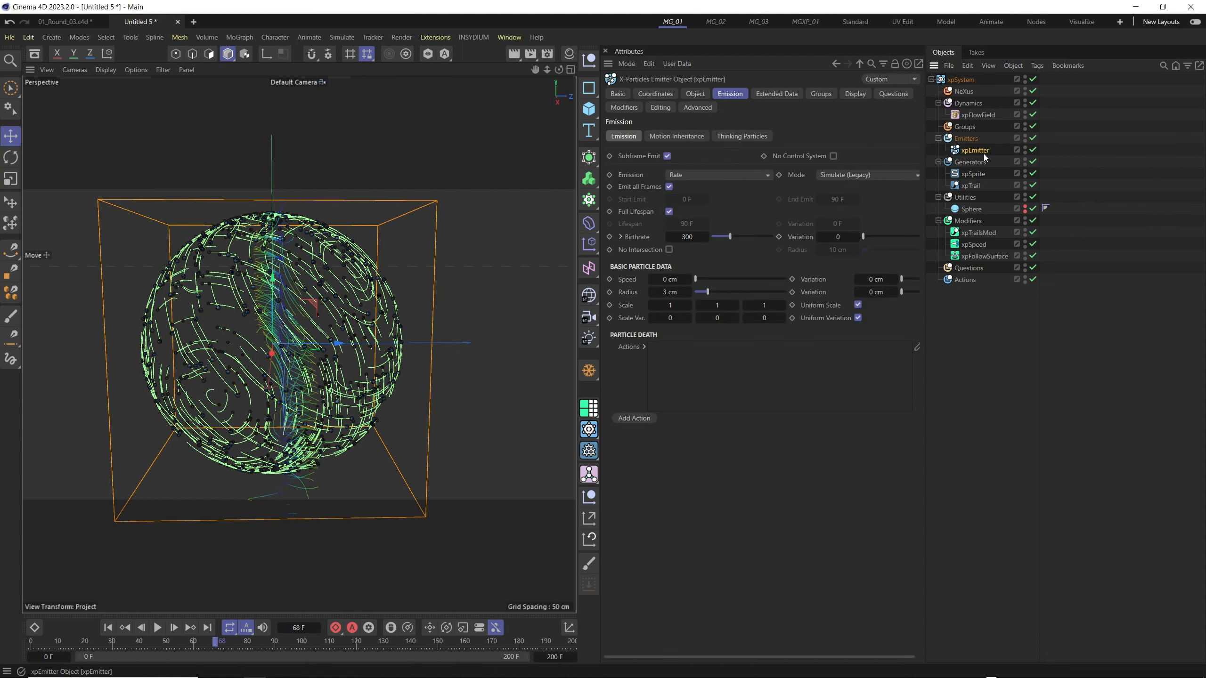
{"action": "double_click", "coordinate": [980, 152]}
{"action": "key", "text": "Return"}
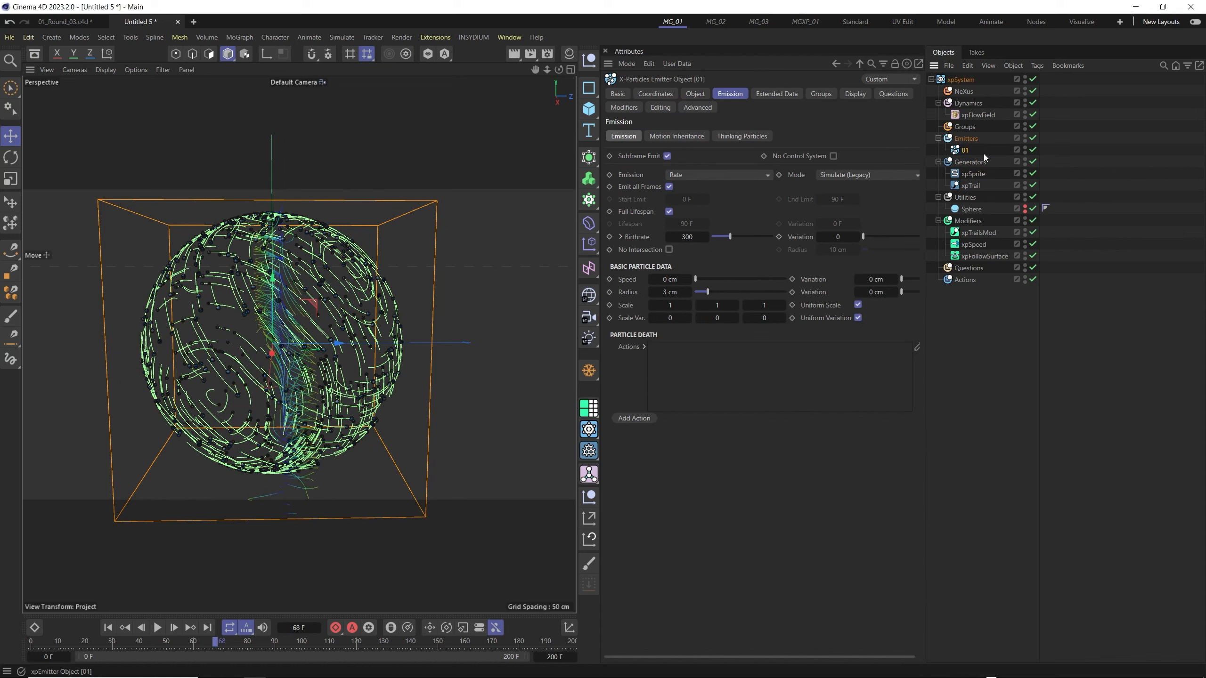
{"action": "left_click_drag", "start_coordinate": [967, 155], "coordinate": [972, 163], "text": "alt"}
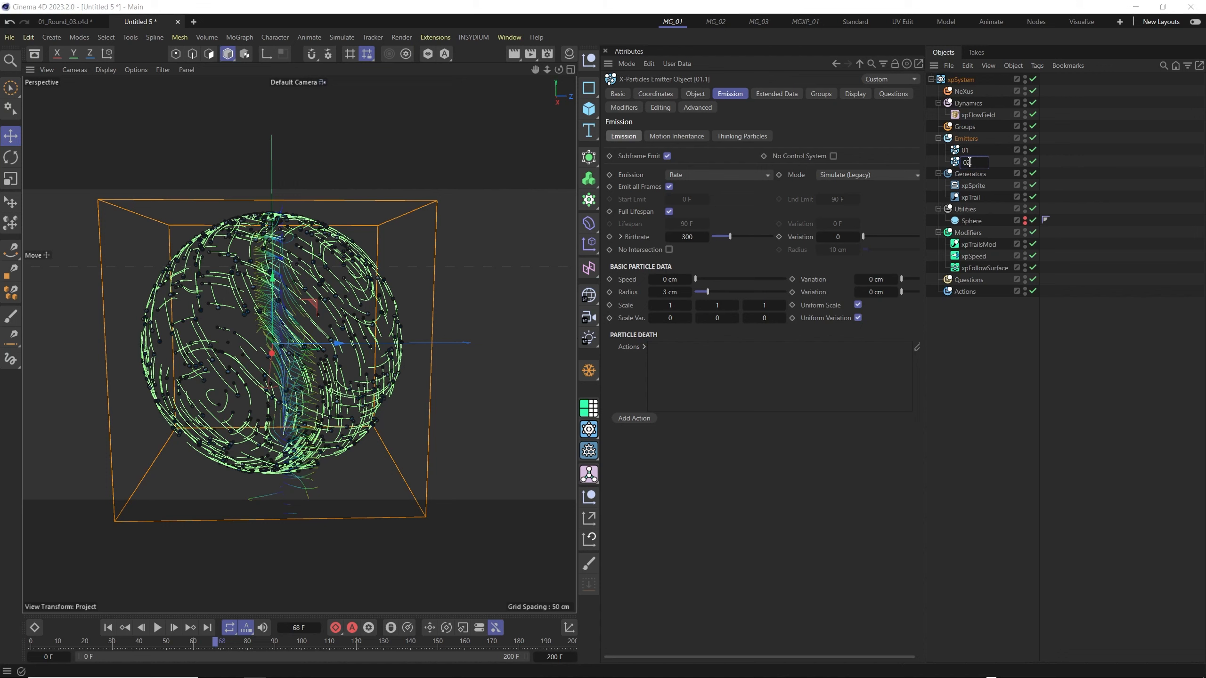
{"action": "key", "text": "Return"}
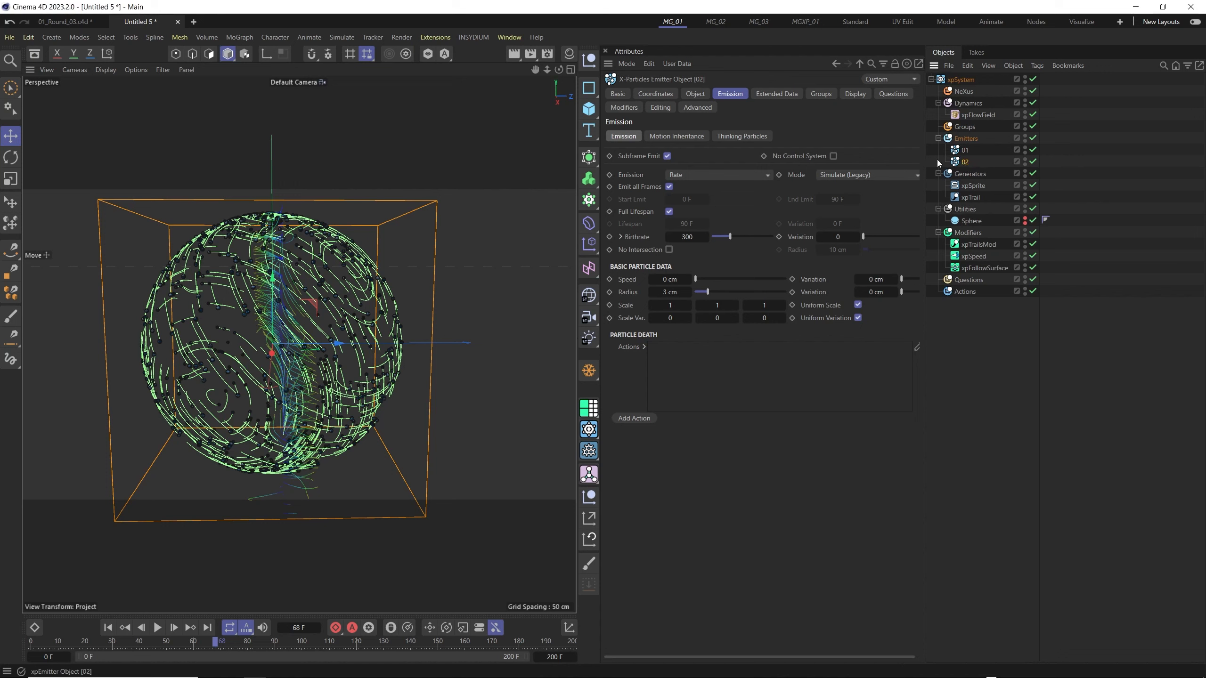
Set emitter 02's Icon Color (CPU) to the red palette swatch (RGB 191, 96, 96)
{"action": "left_click", "coordinate": [857, 94]}
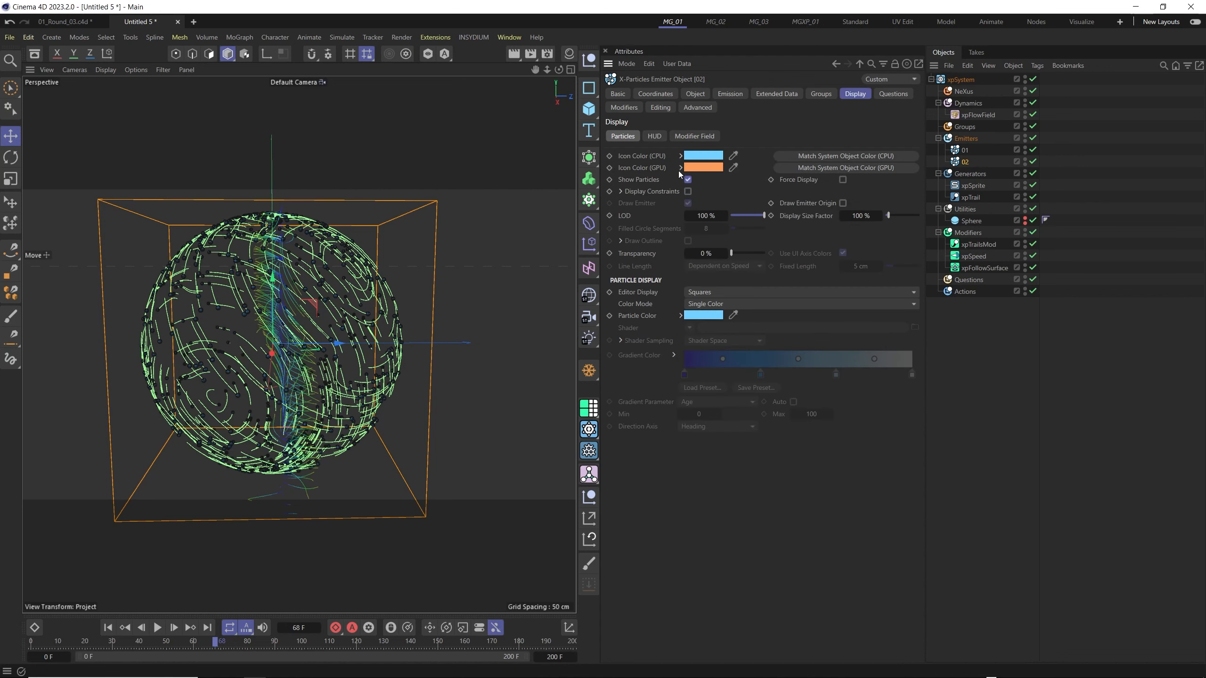
{"action": "left_click", "coordinate": [698, 156]}
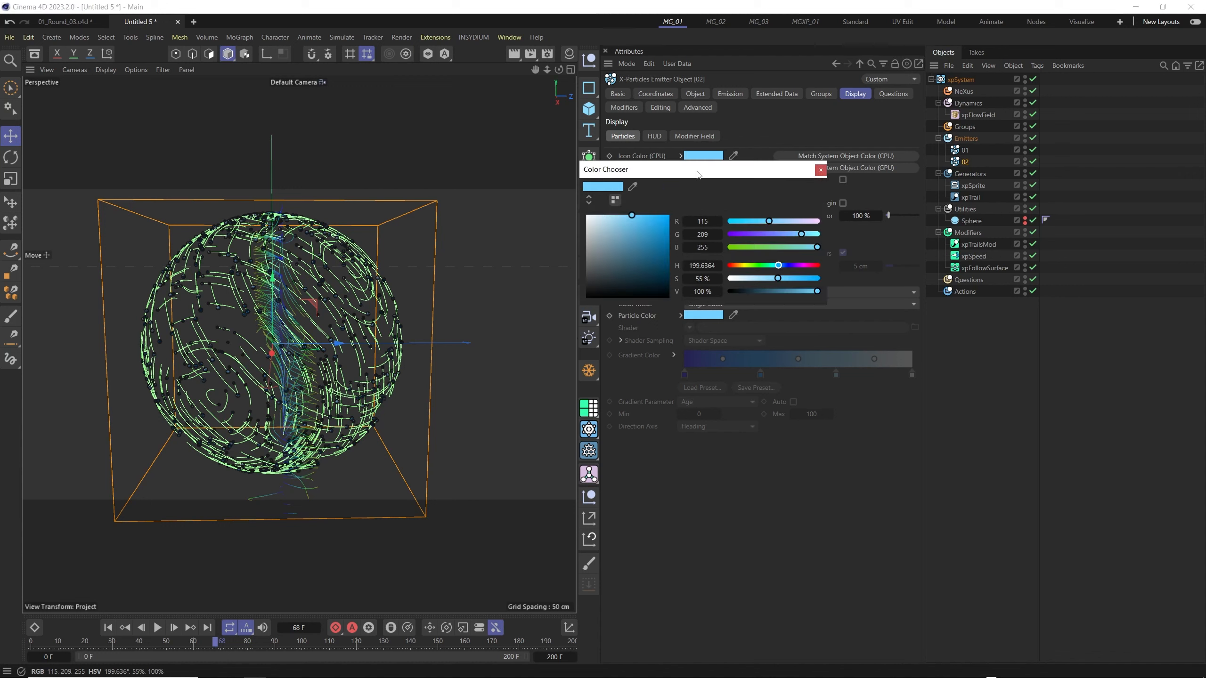
{"action": "left_click", "coordinate": [615, 200]}
{"action": "left_click", "coordinate": [631, 331]}
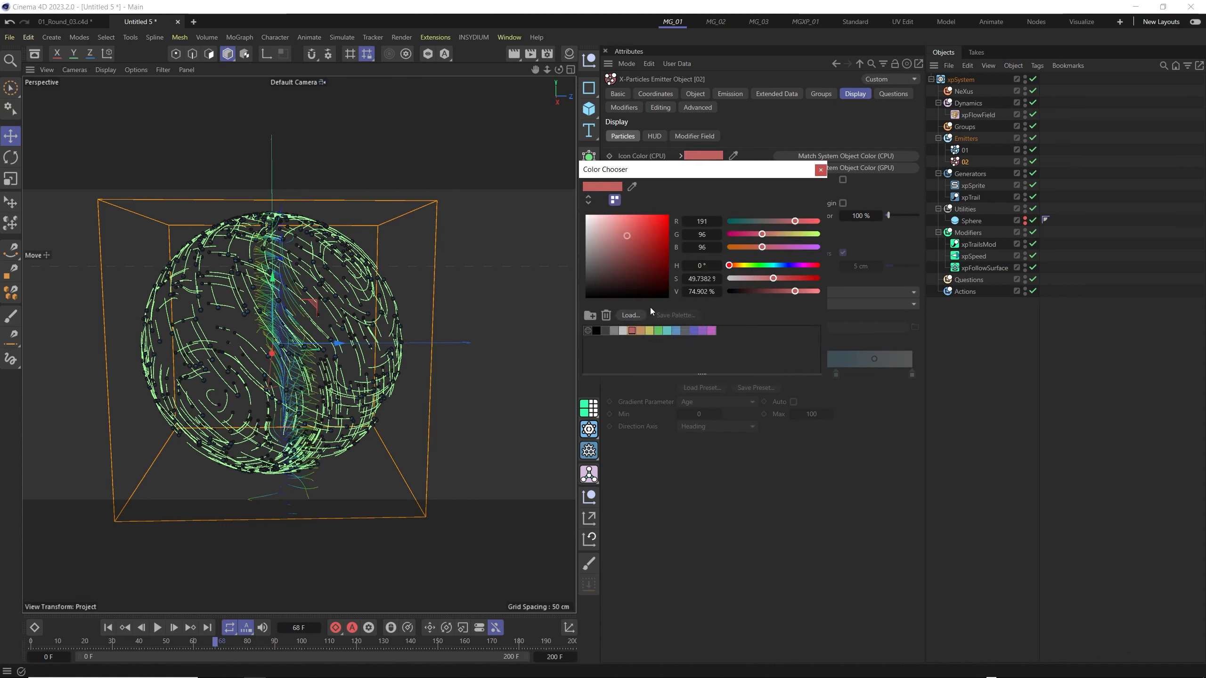
{"action": "left_click", "coordinate": [820, 170]}
Set emitter 02's Particle Color to the same red palette swatch (RGB 191, 96, 96)
{"action": "left_click", "coordinate": [705, 316]}
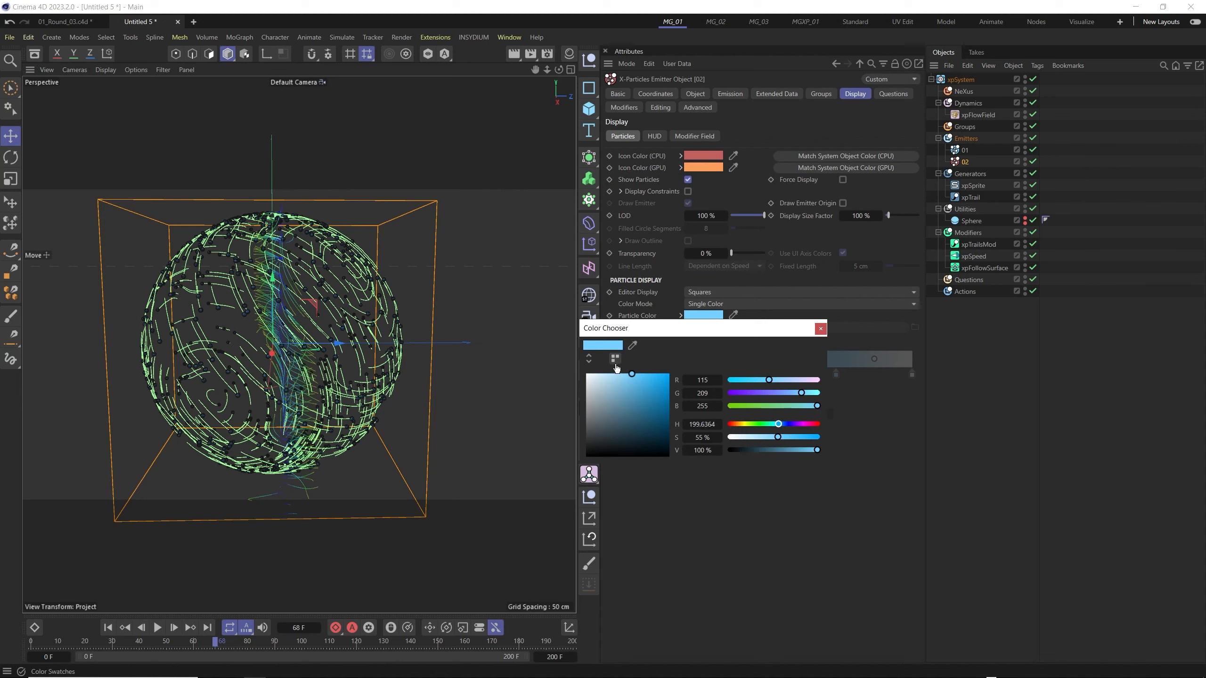
{"action": "left_click", "coordinate": [614, 358]}
{"action": "left_click", "coordinate": [632, 489]}
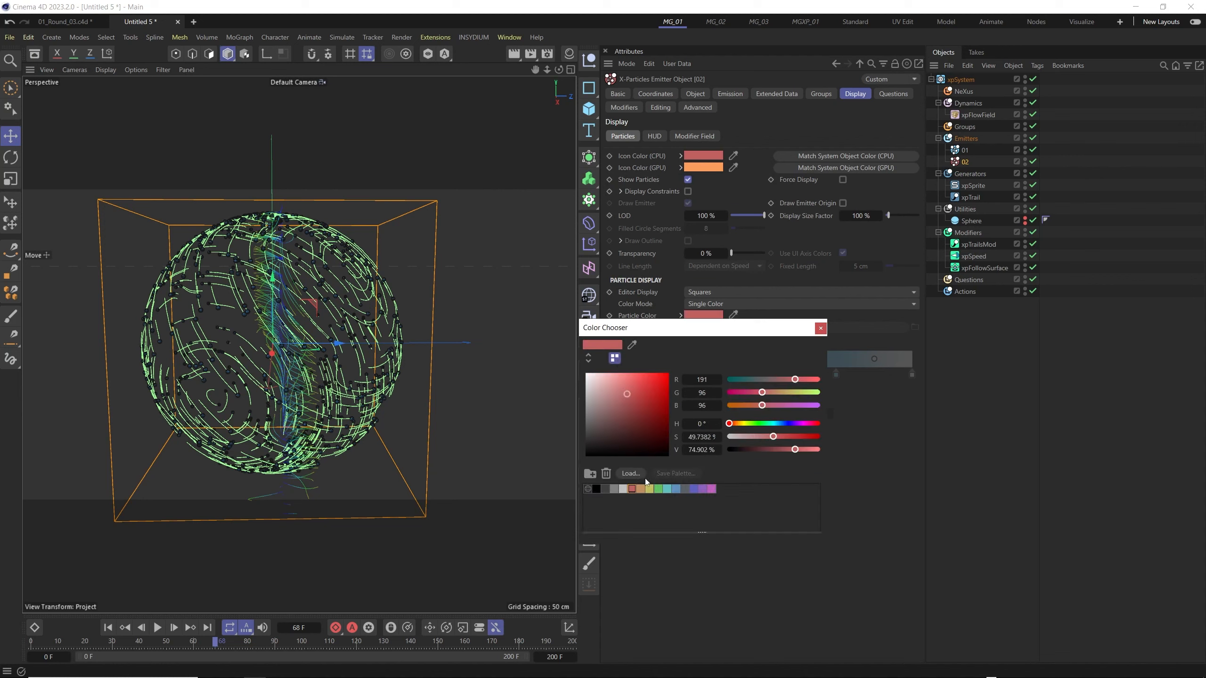
{"action": "left_click", "coordinate": [821, 328]}
Replay the simulation and set emitter 02's Editor Display to Spheres
{"action": "left_click", "coordinate": [118, 630]}
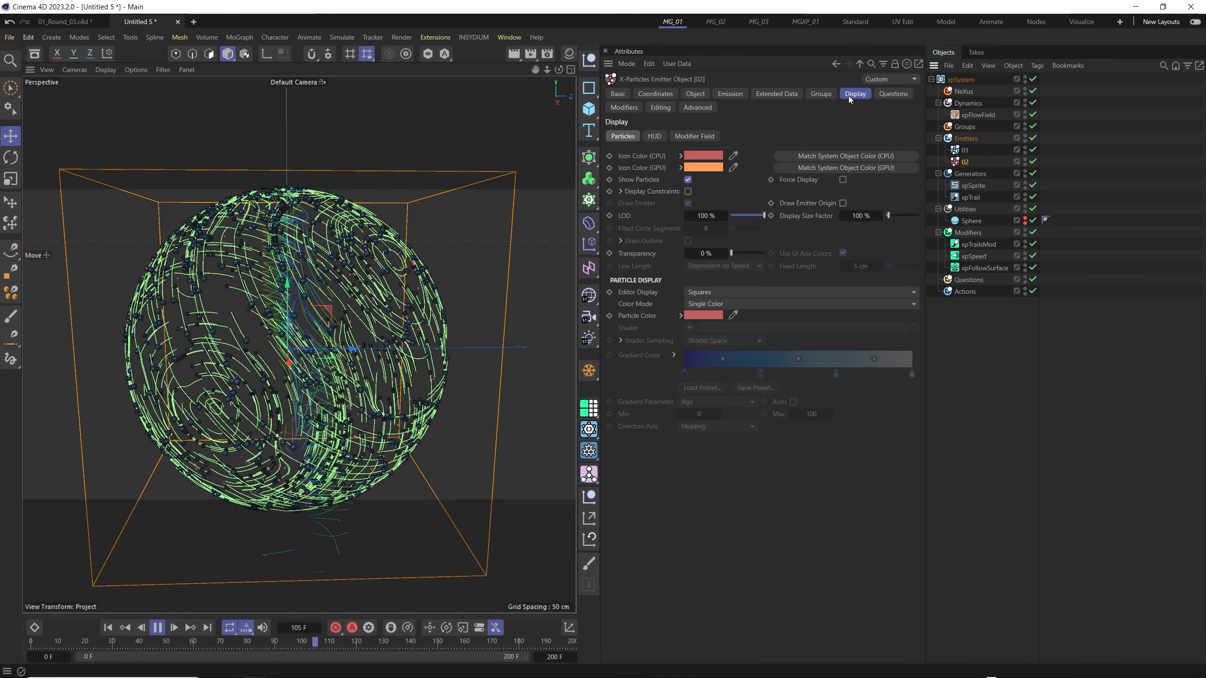
{"action": "left_click", "coordinate": [736, 291]}
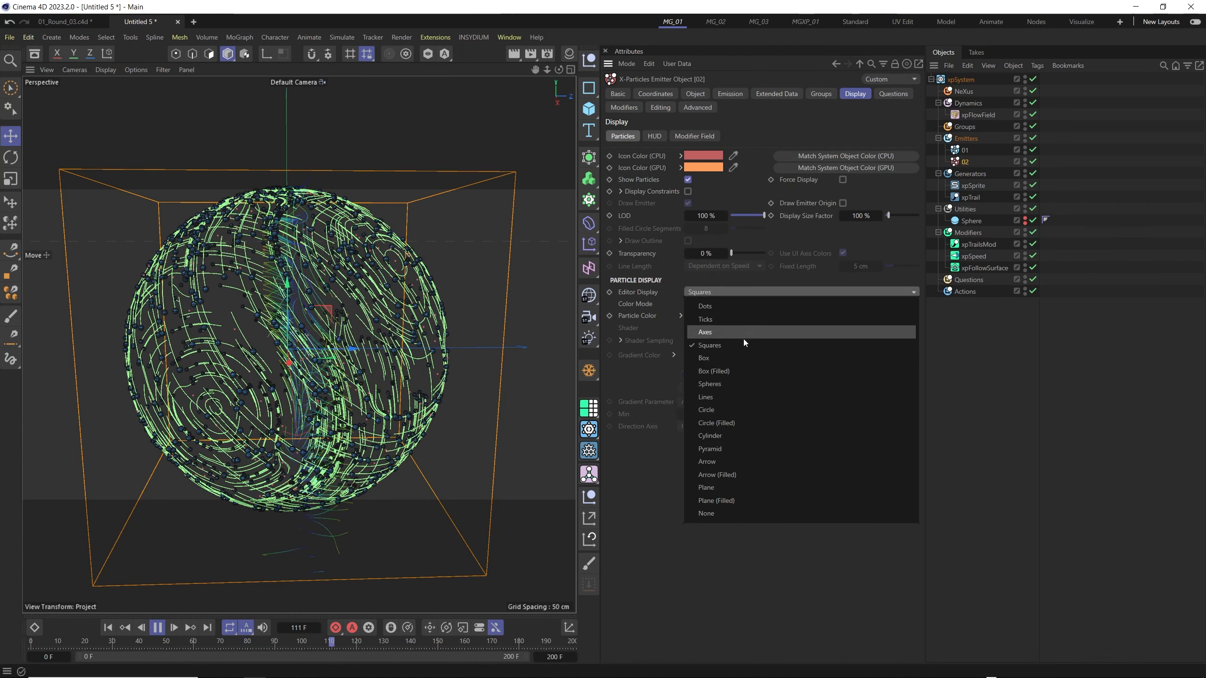
{"action": "left_click", "coordinate": [709, 384]}
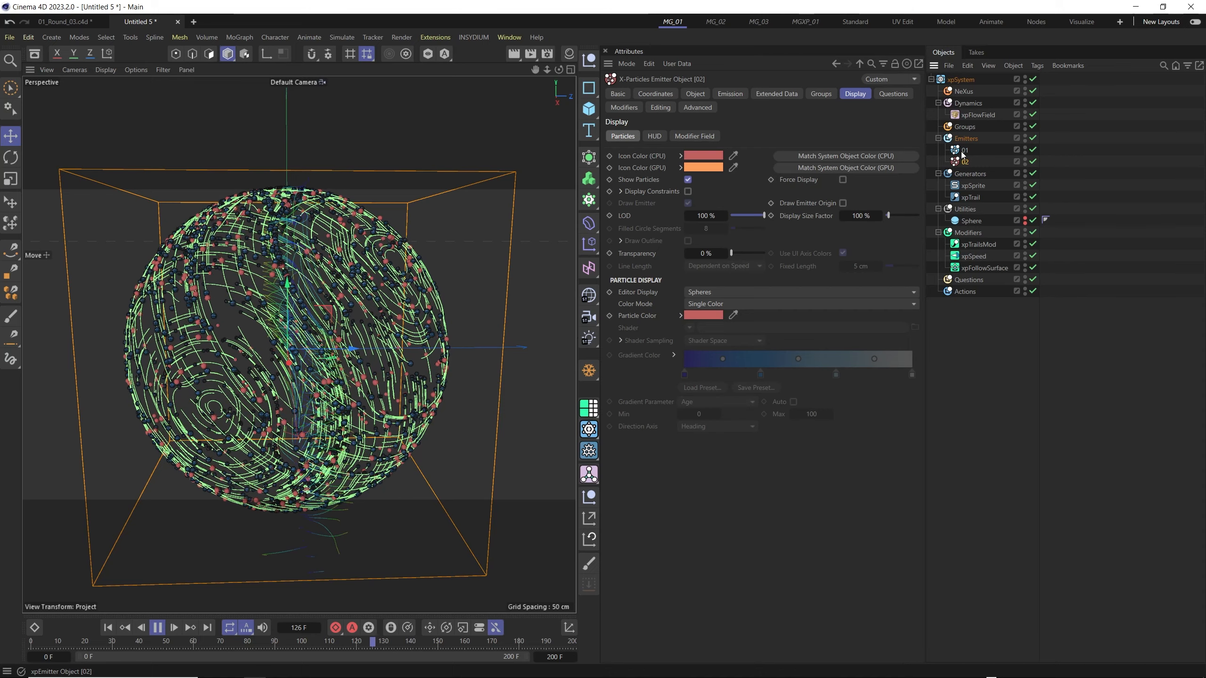
Check emitter 01's emission settings and set emitter 02's Birthrate to 100
{"action": "left_click", "coordinate": [965, 150]}
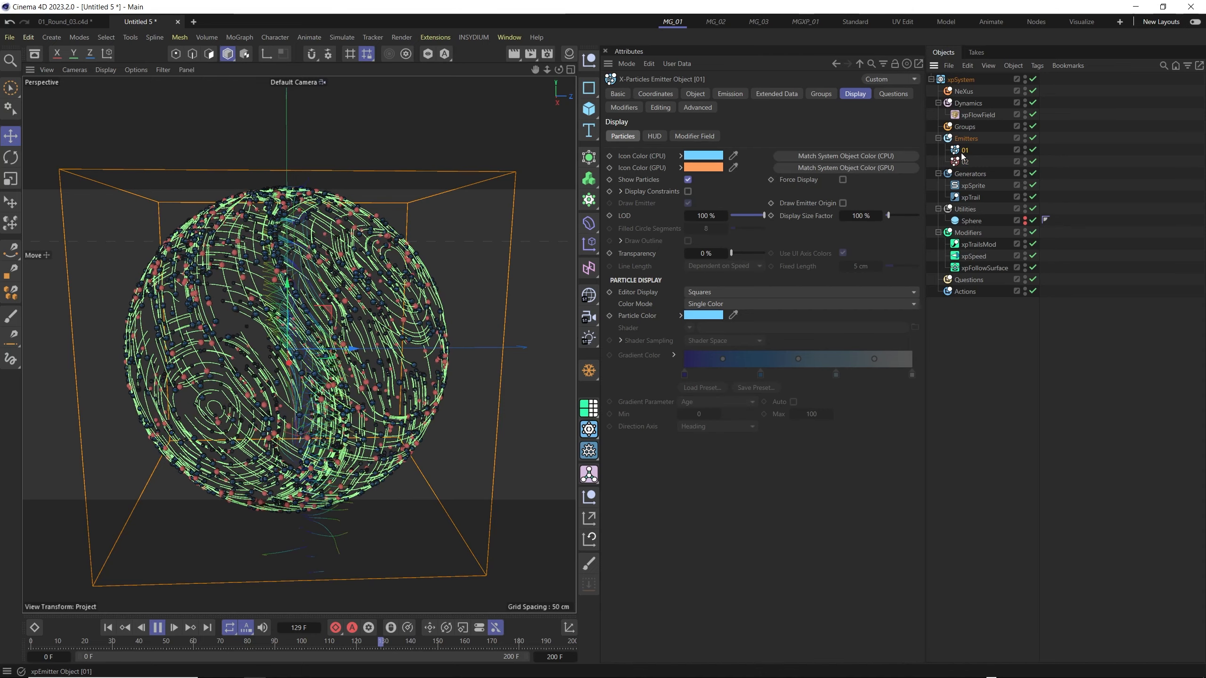
{"action": "left_click", "coordinate": [730, 94]}
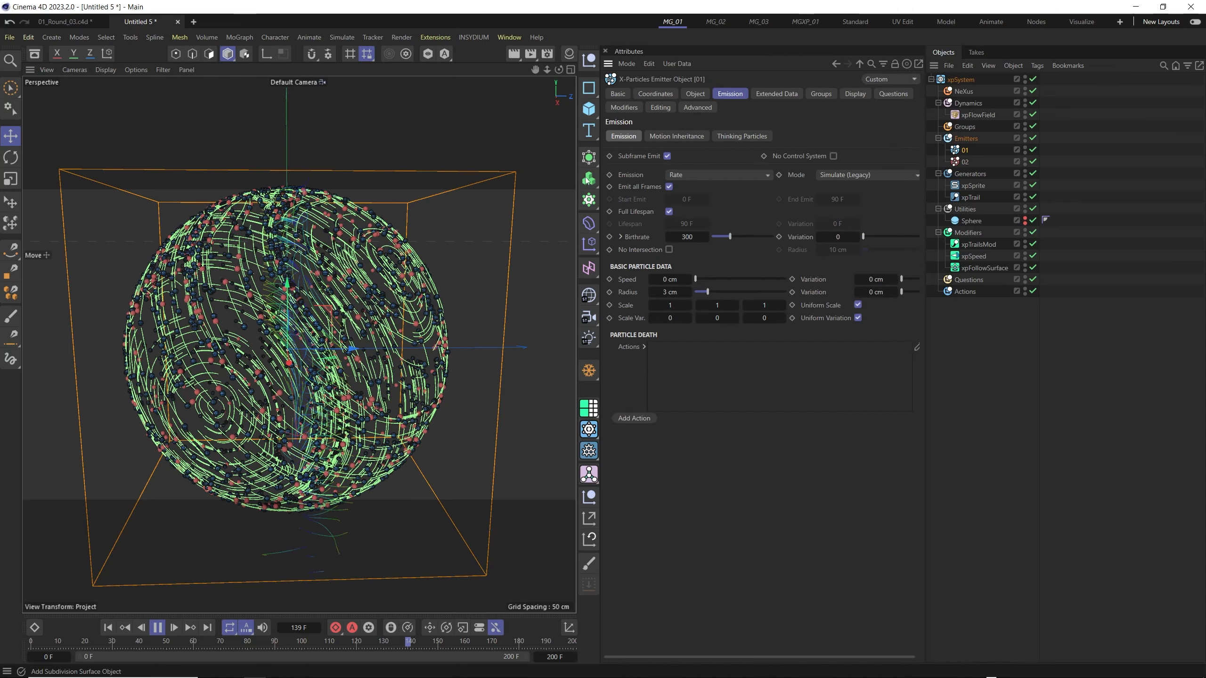
{"action": "left_click", "coordinate": [629, 175]}
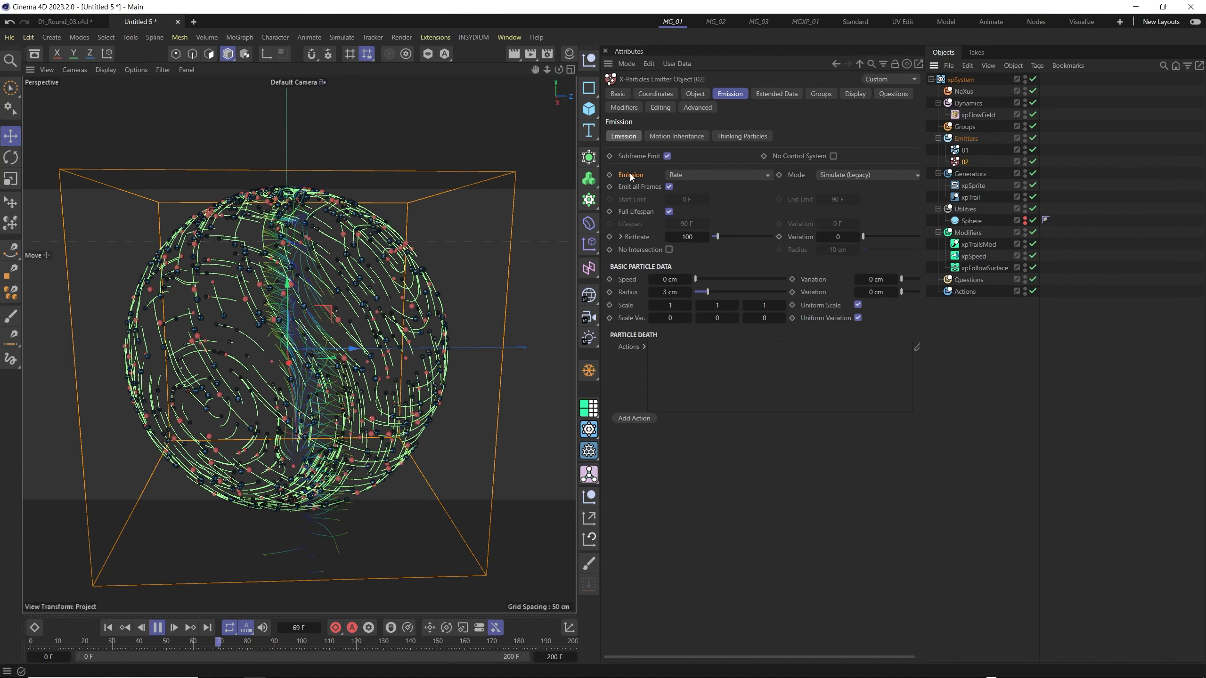
Change emitter 01's Emission mode to Shot
{"action": "left_click", "coordinate": [965, 150]}
{"action": "left_click", "coordinate": [691, 175]}
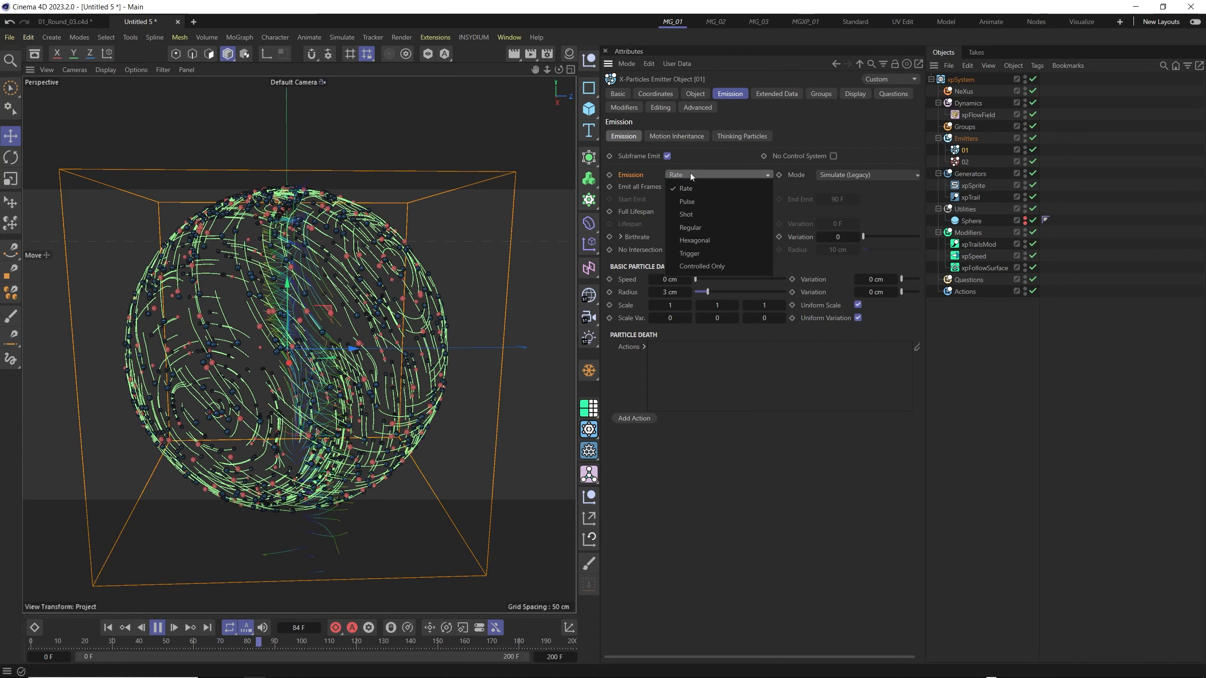
{"action": "left_click", "coordinate": [686, 214]}
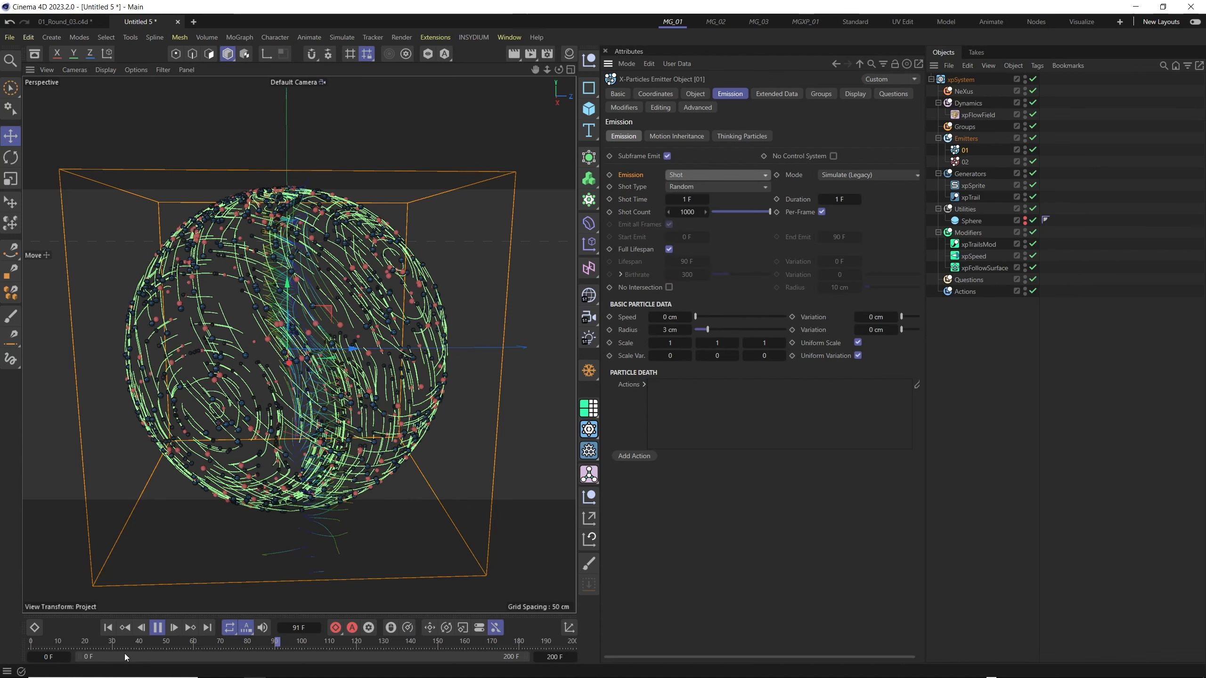
Replay the simulation from the start and rename the xpTrail object to 01
{"action": "left_click", "coordinate": [107, 627]}
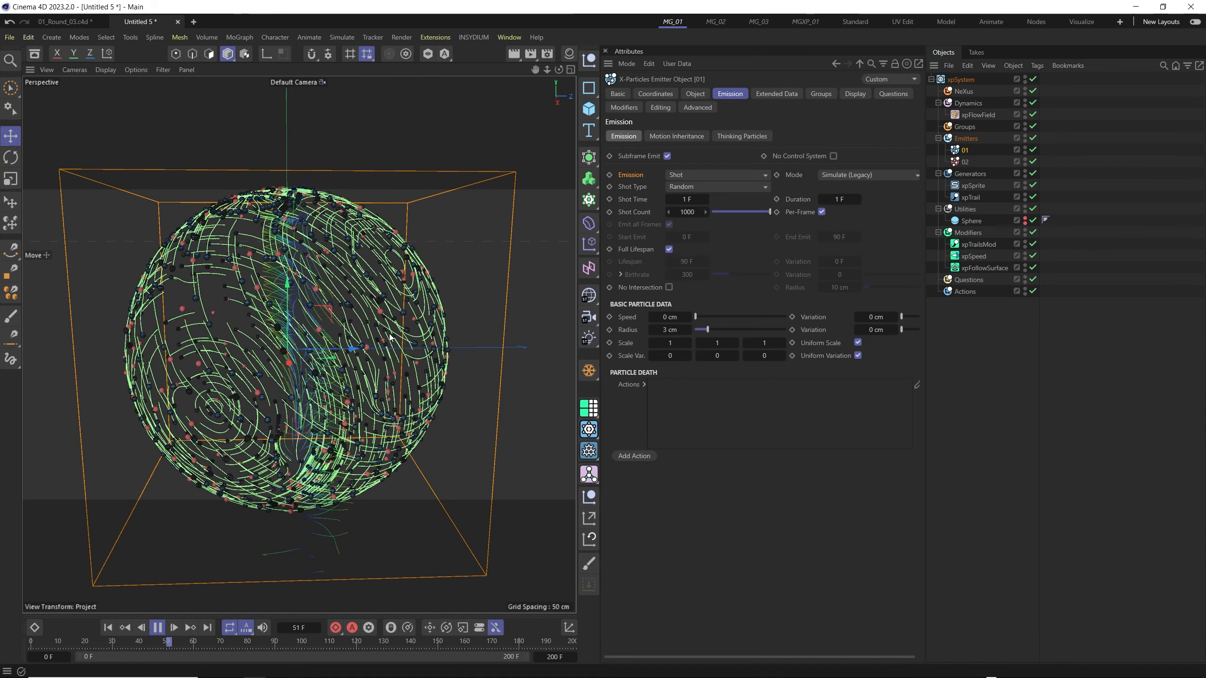
{"action": "left_click", "coordinate": [970, 197]}
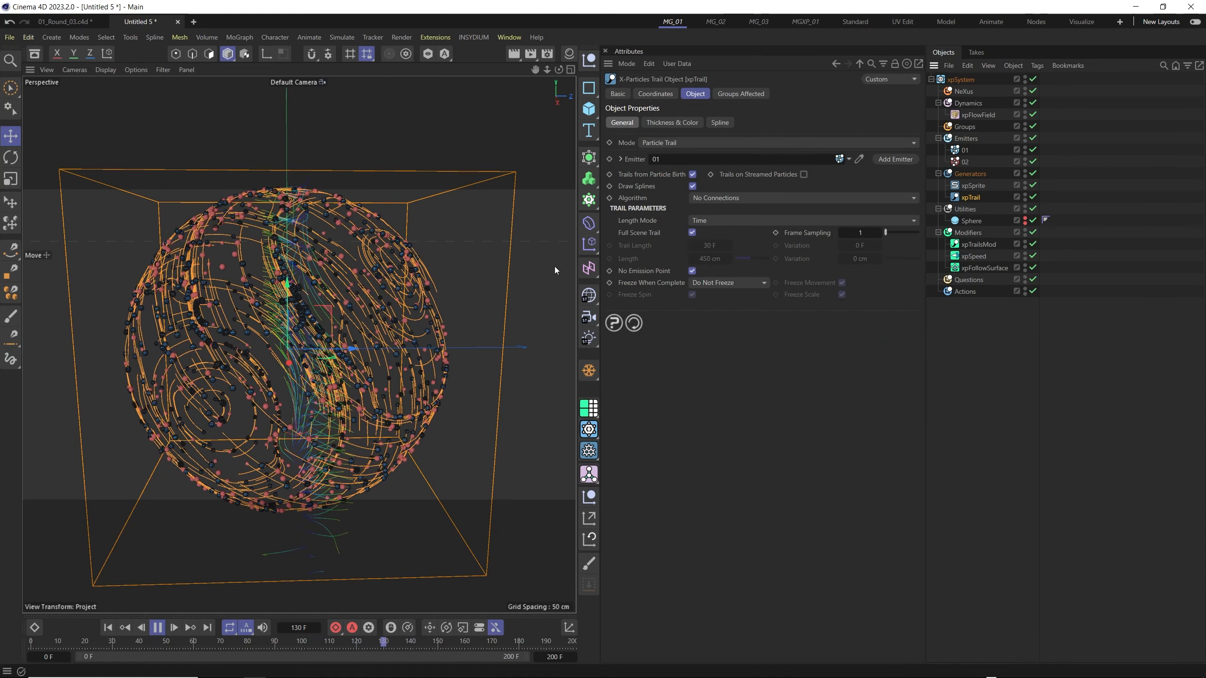
{"action": "double_click", "coordinate": [972, 197]}
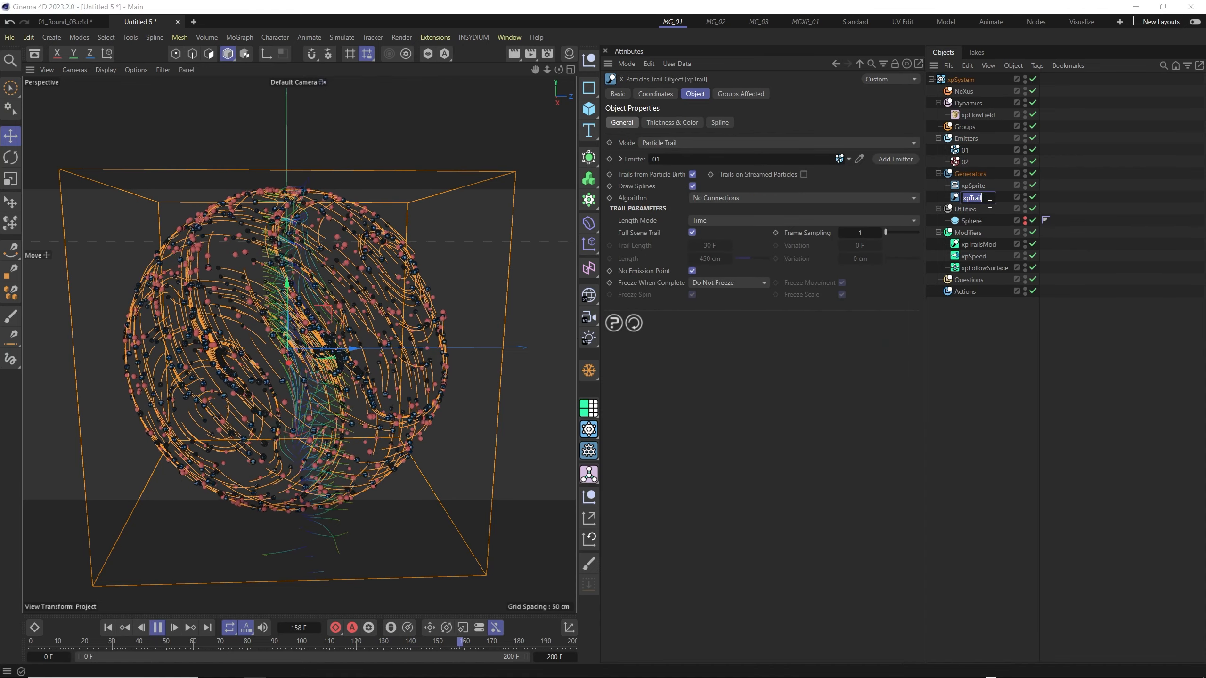
{"action": "type", "text": "01"}
{"action": "key", "text": "Return"}
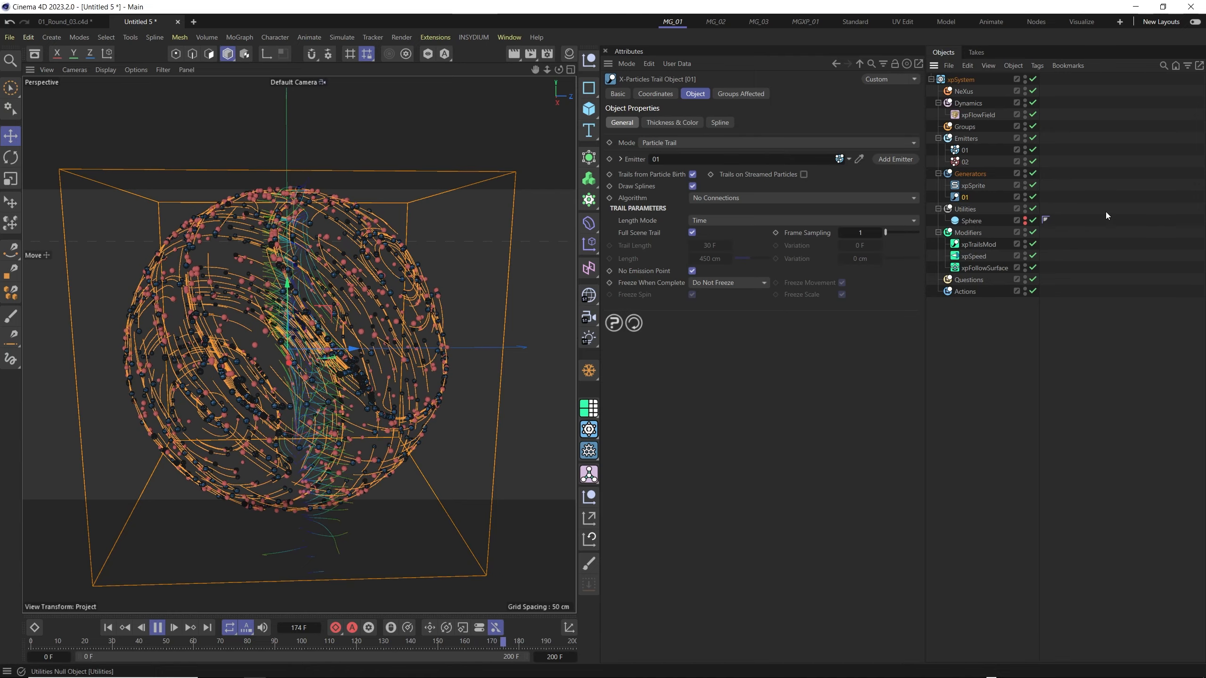
Duplicate trail 01, rename the copy 02, link it to emitter 02 and replay from the first frame
{"action": "left_click", "coordinate": [964, 150]}
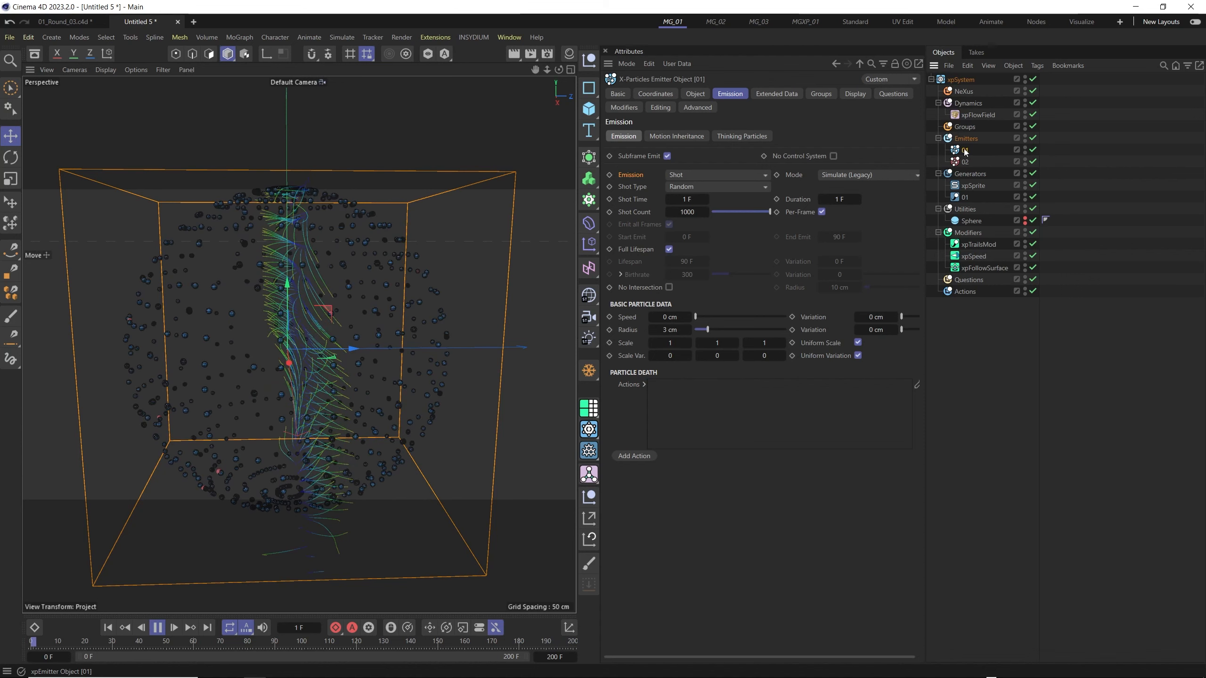
{"action": "left_click", "coordinate": [965, 197]}
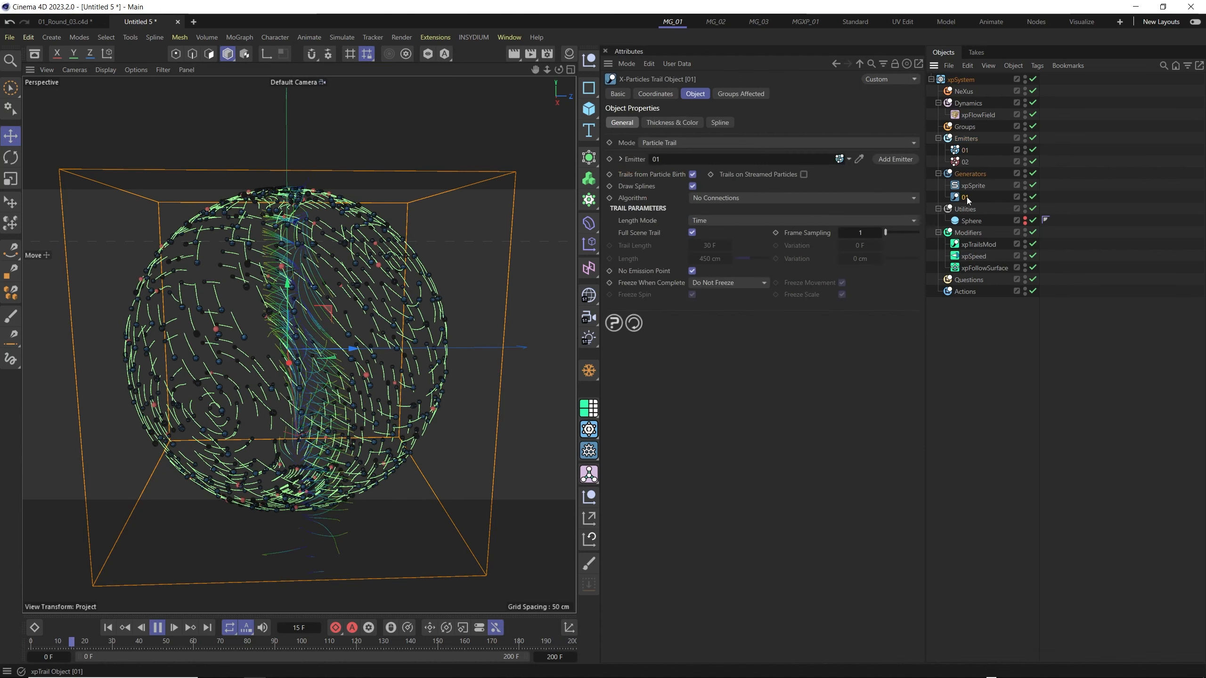
{"action": "left_click_drag", "start_coordinate": [967, 197], "coordinate": [969, 208]}
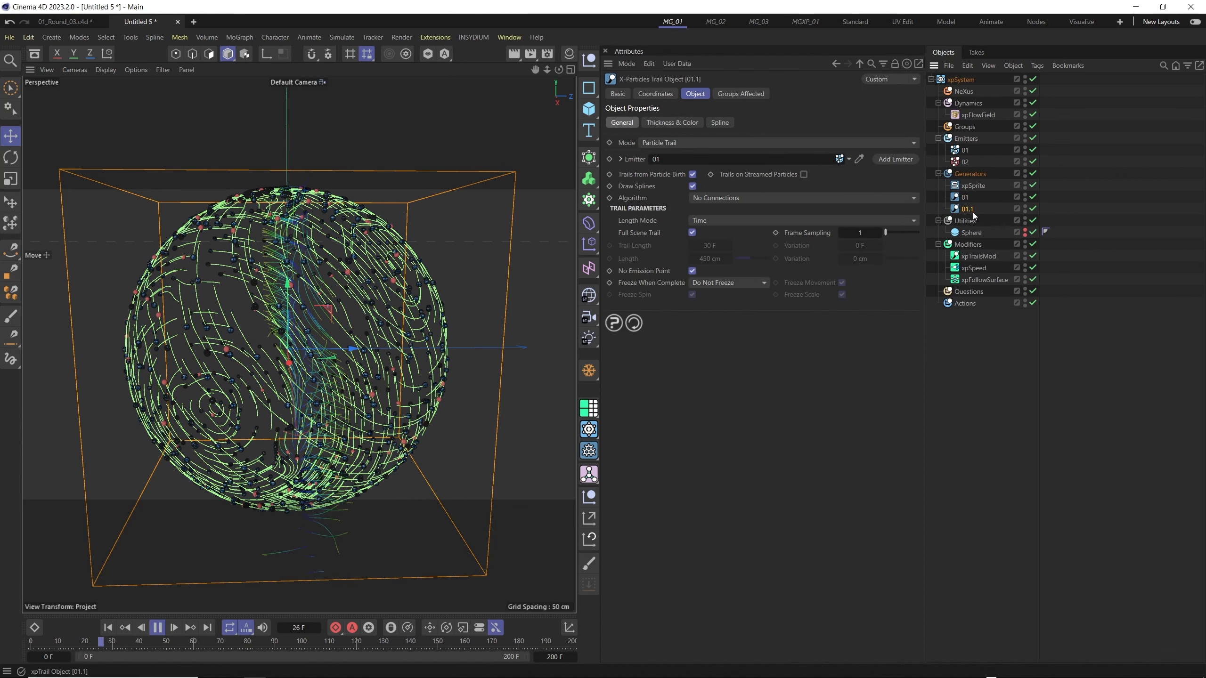
{"action": "double_click", "coordinate": [971, 210]}
{"action": "type", "text": "02"}
{"action": "key", "text": "Return"}
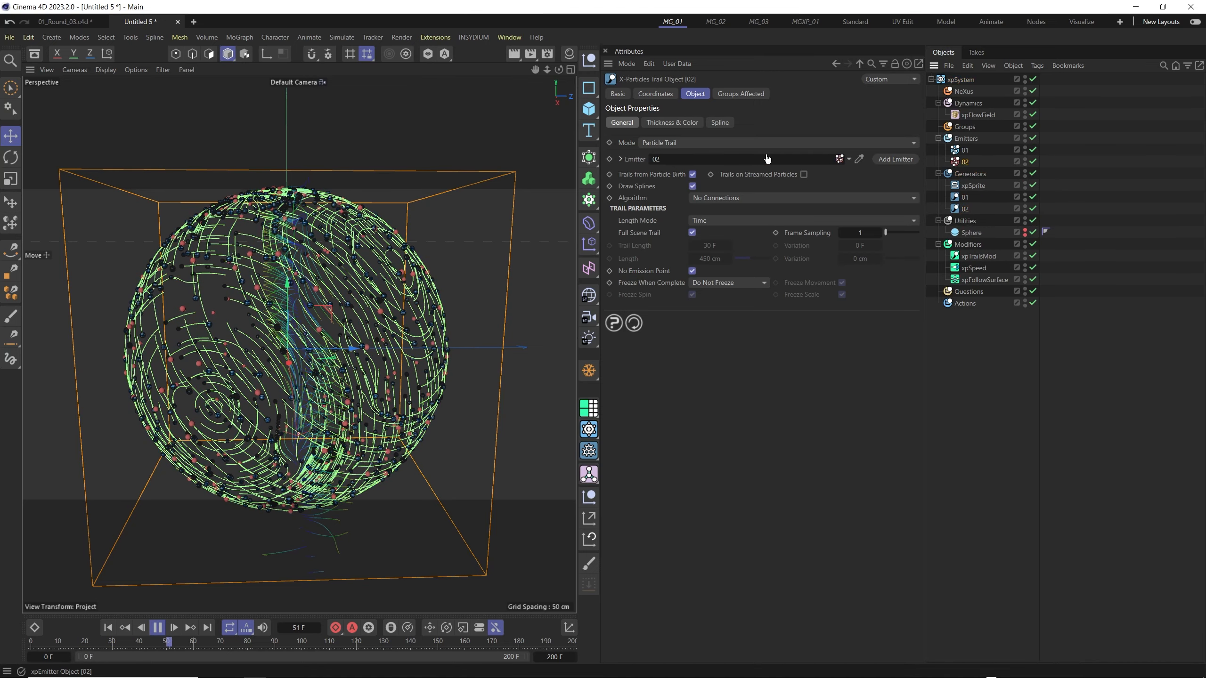
{"action": "left_click", "coordinate": [114, 630]}
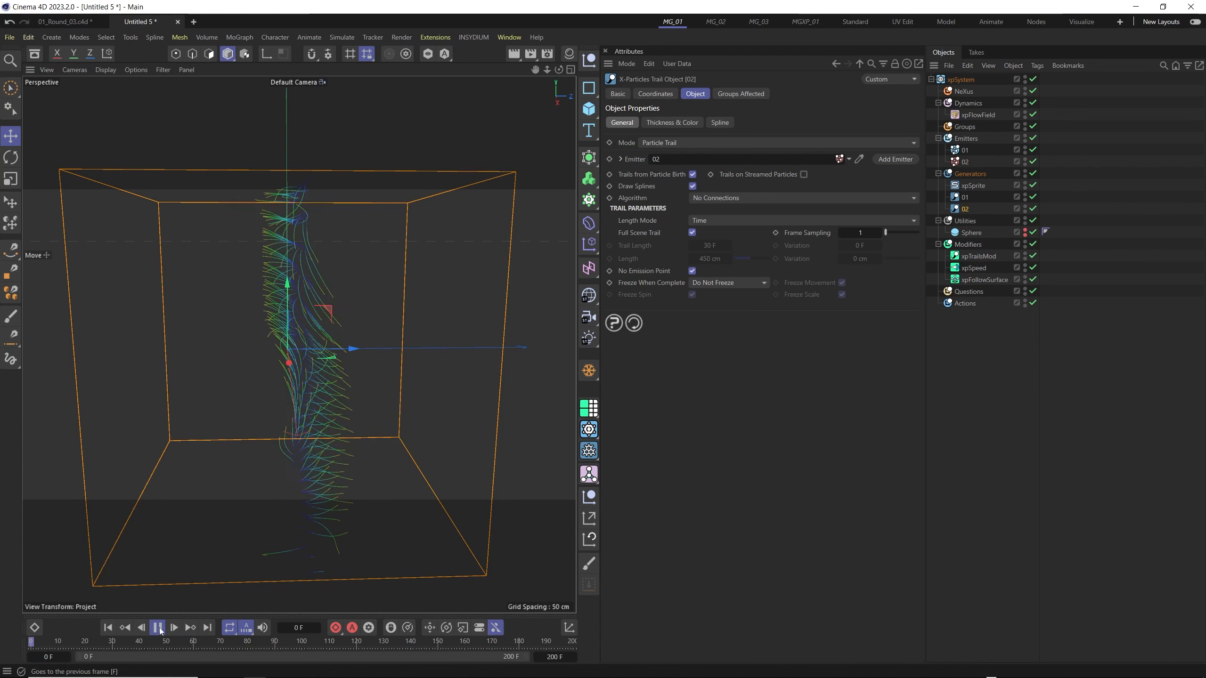
Set trail 02's Algorithm to Nearest by Distance and check the connections during playback
{"action": "left_click", "coordinate": [959, 164]}
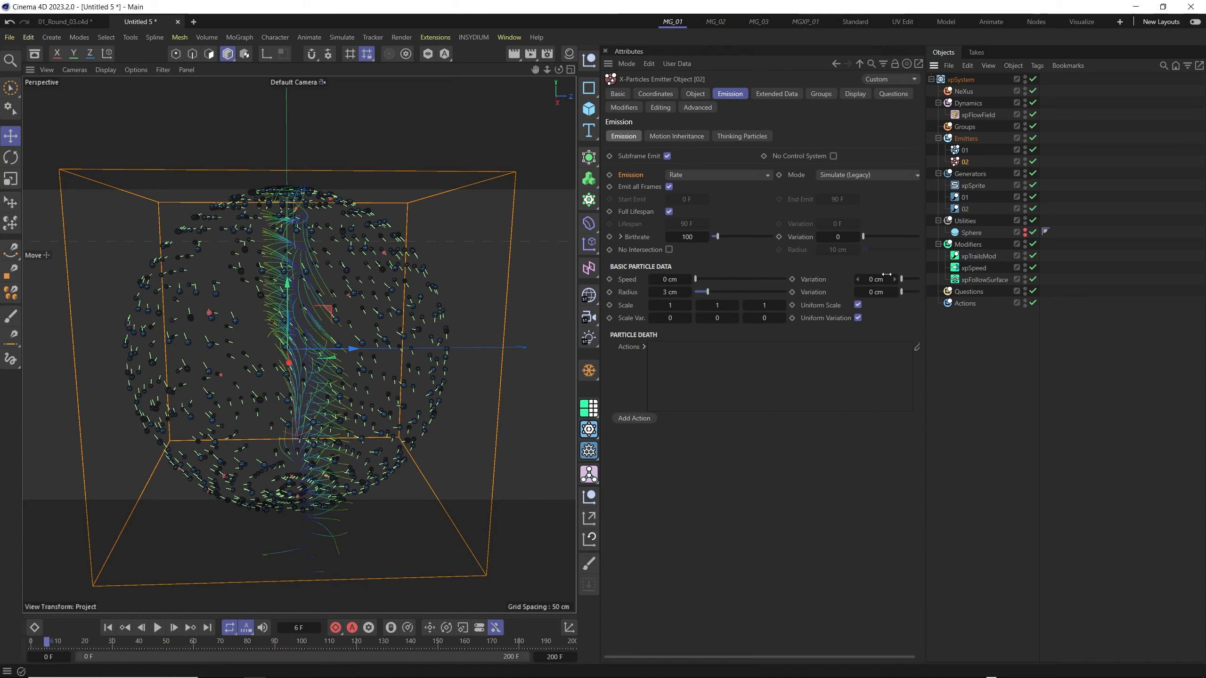
{"action": "left_click", "coordinate": [964, 210]}
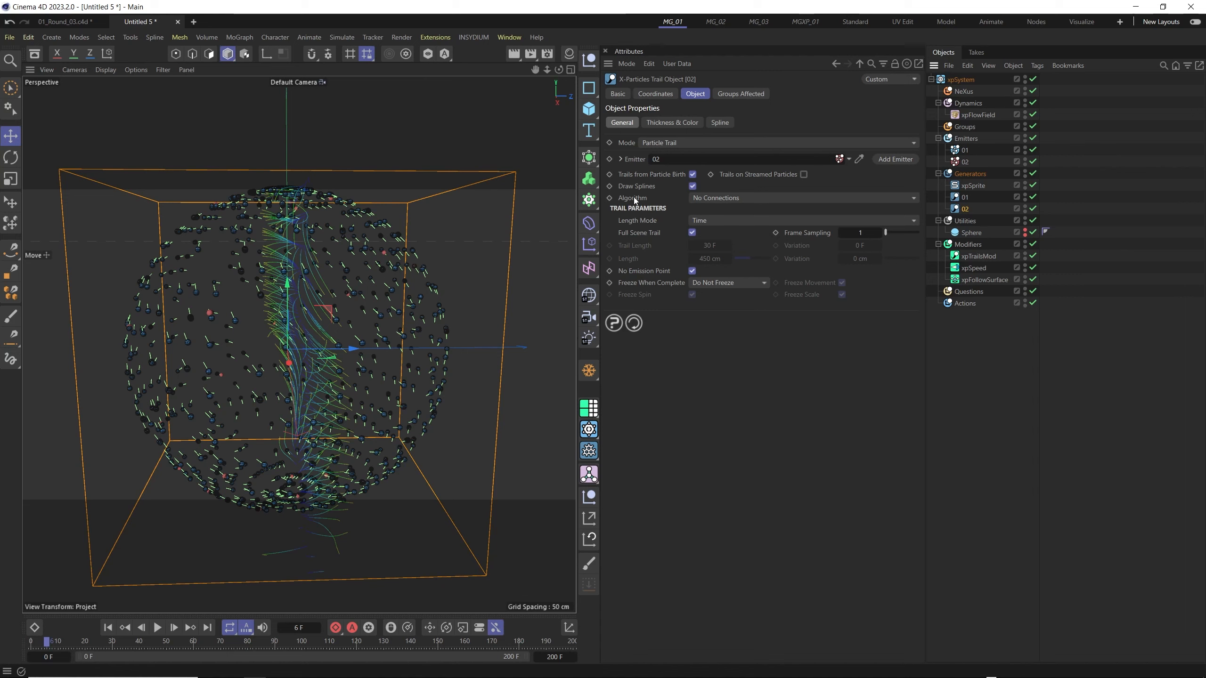
{"action": "left_click", "coordinate": [723, 201]}
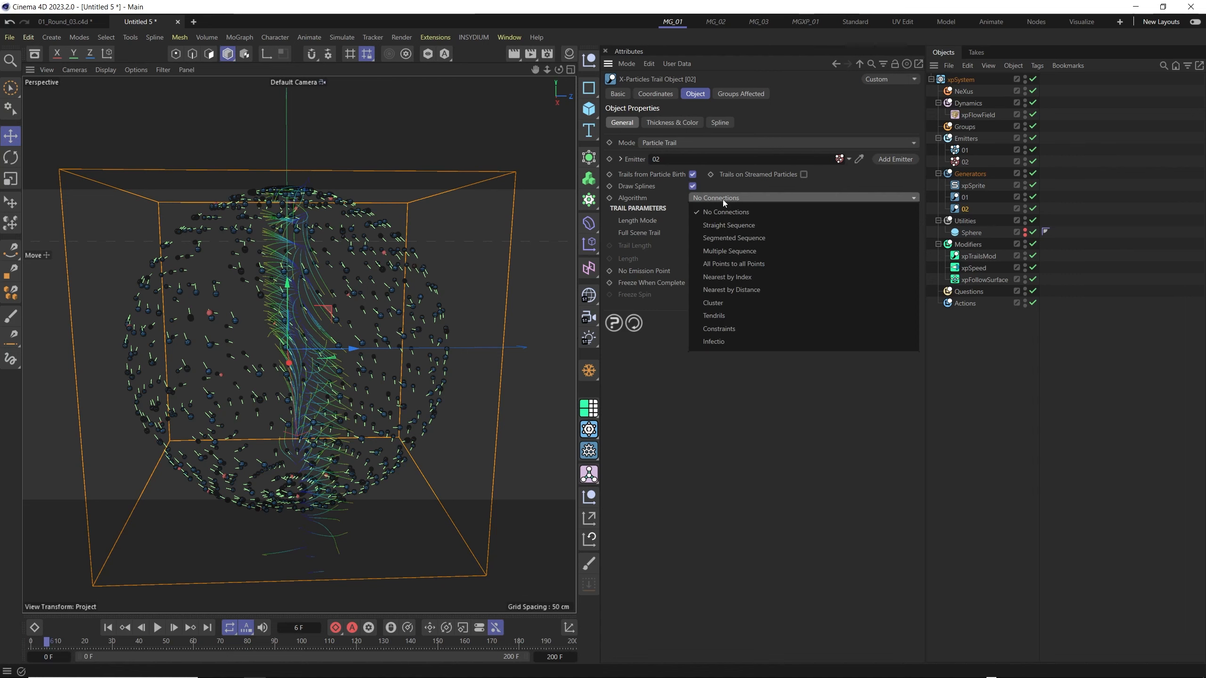
{"action": "left_click", "coordinate": [763, 287]}
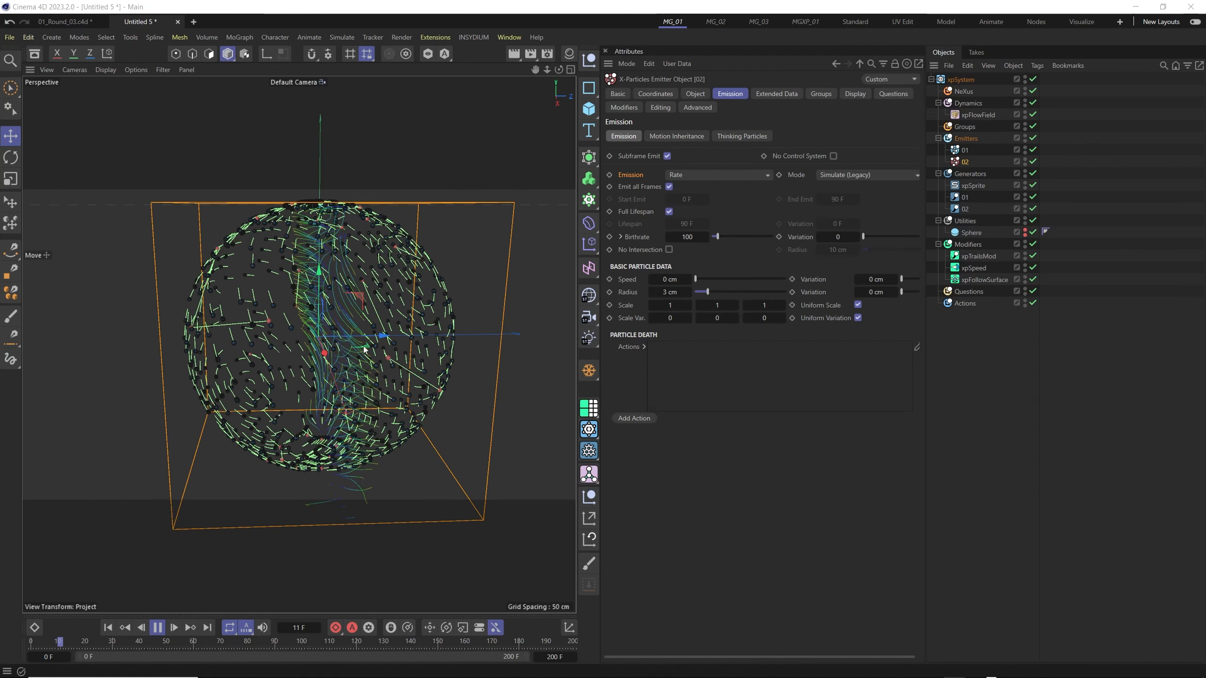
{"action": "right_click_drag", "start_coordinate": [307, 300], "coordinate": [370, 305], "text": "alt"}
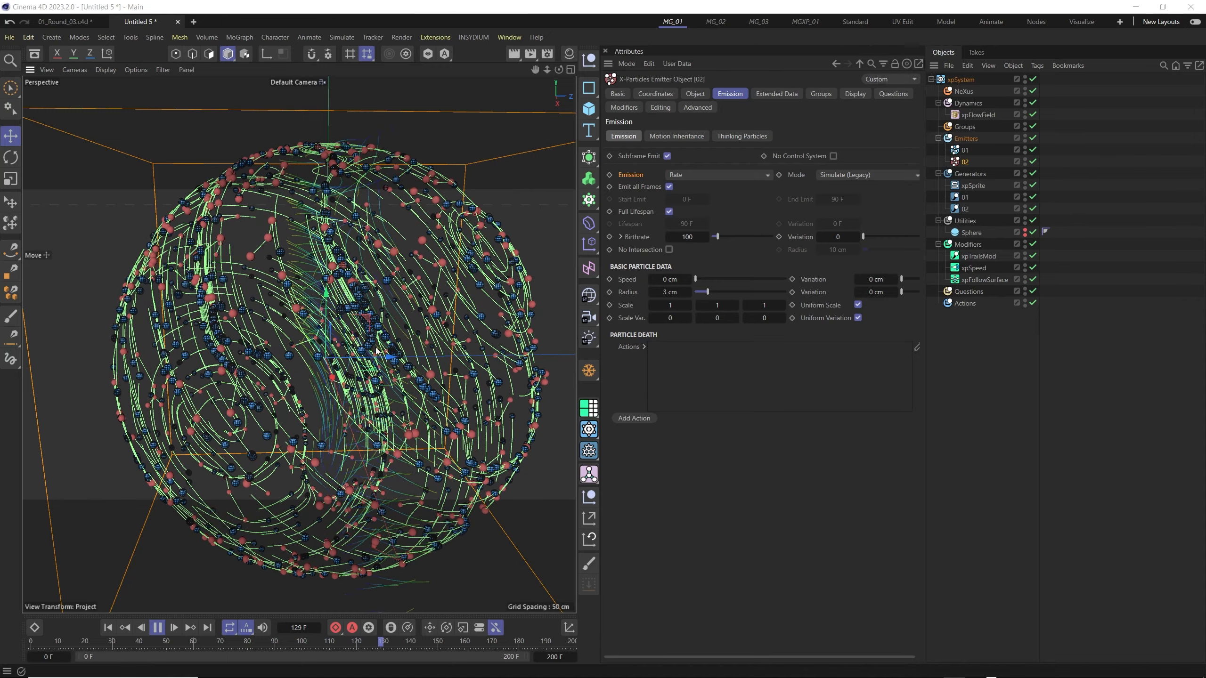
{"action": "scroll", "coordinate": [312, 332], "scroll_direction": "down", "scroll_amount": 5}
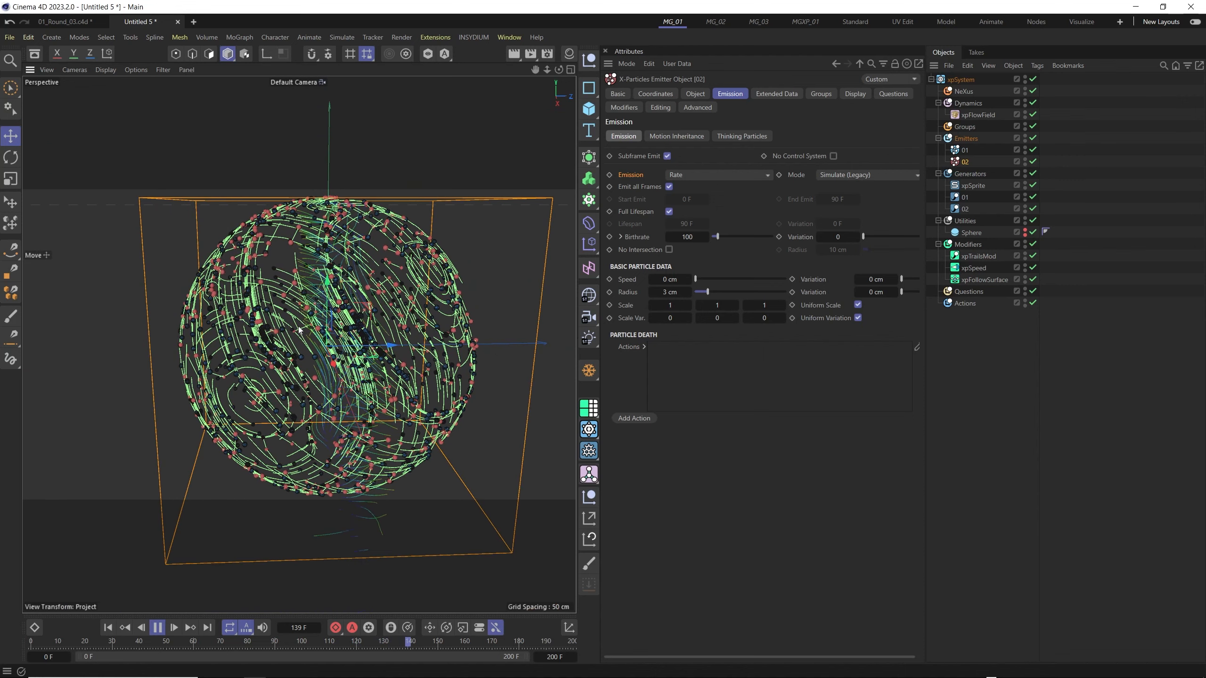
Try the Hemisphere and Tetrahedron types on the Sphere in Utilities and replay the simulation
{"action": "left_click", "coordinate": [971, 233]}
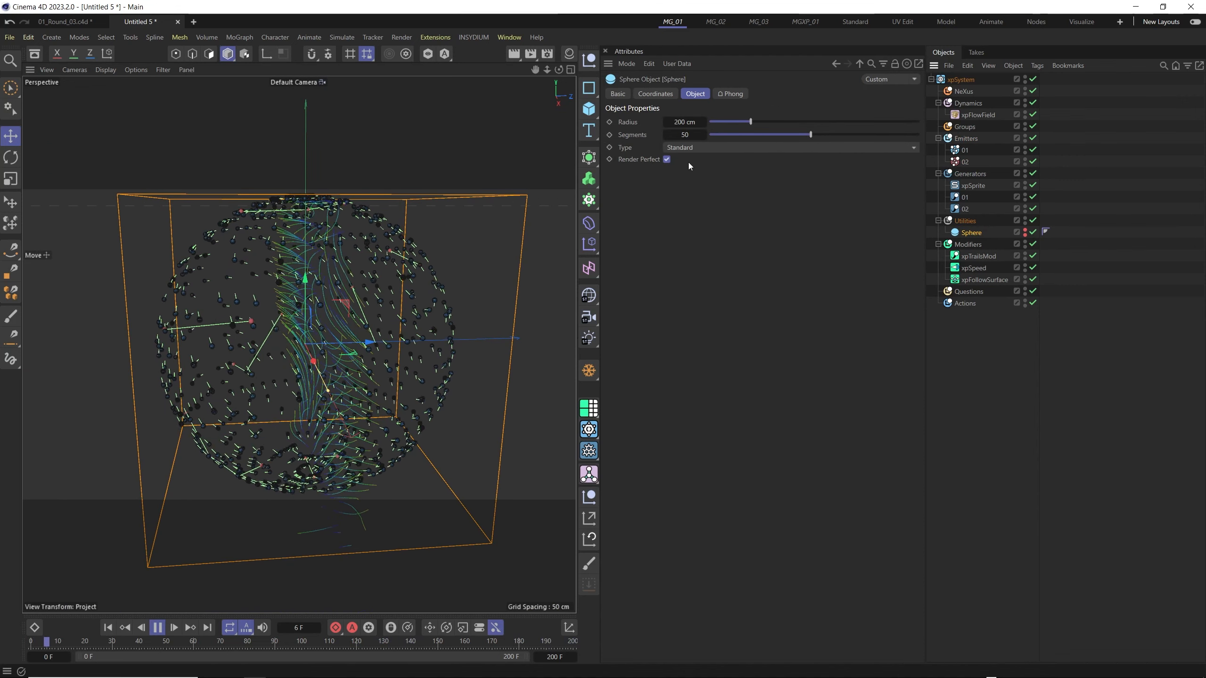
{"action": "left_click", "coordinate": [712, 147]}
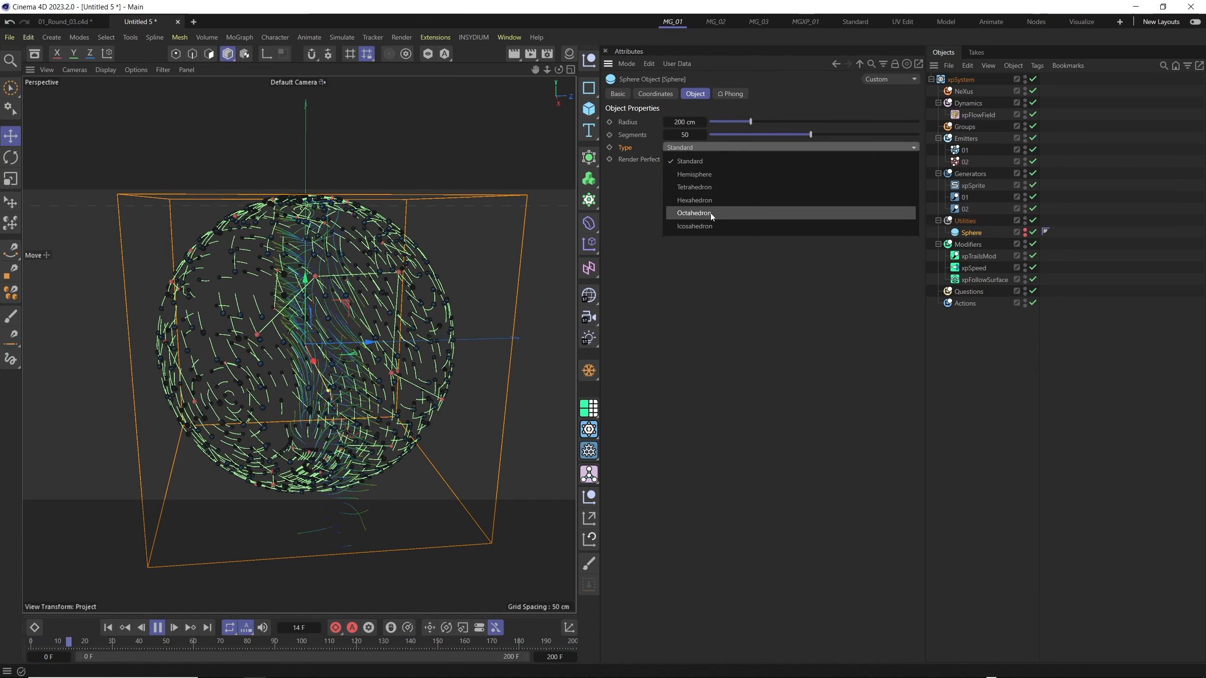
{"action": "left_click", "coordinate": [693, 179]}
{"action": "left_click", "coordinate": [695, 150]}
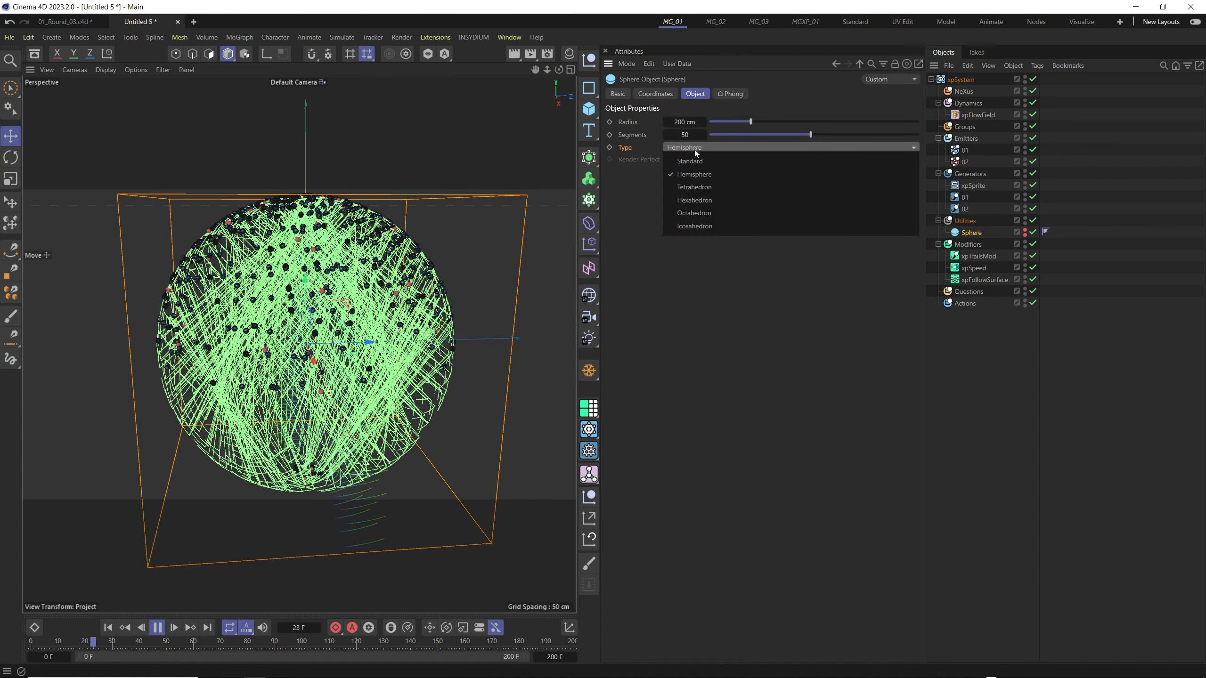
{"action": "left_click", "coordinate": [690, 188]}
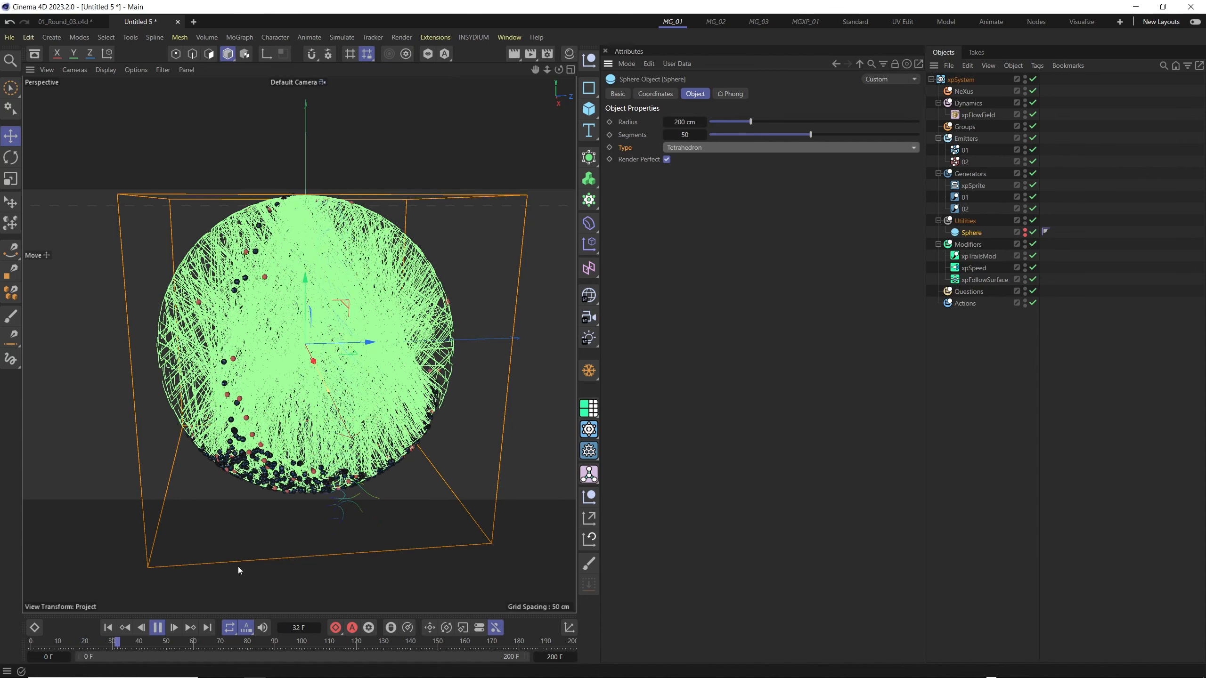
{"action": "left_click", "coordinate": [108, 628]}
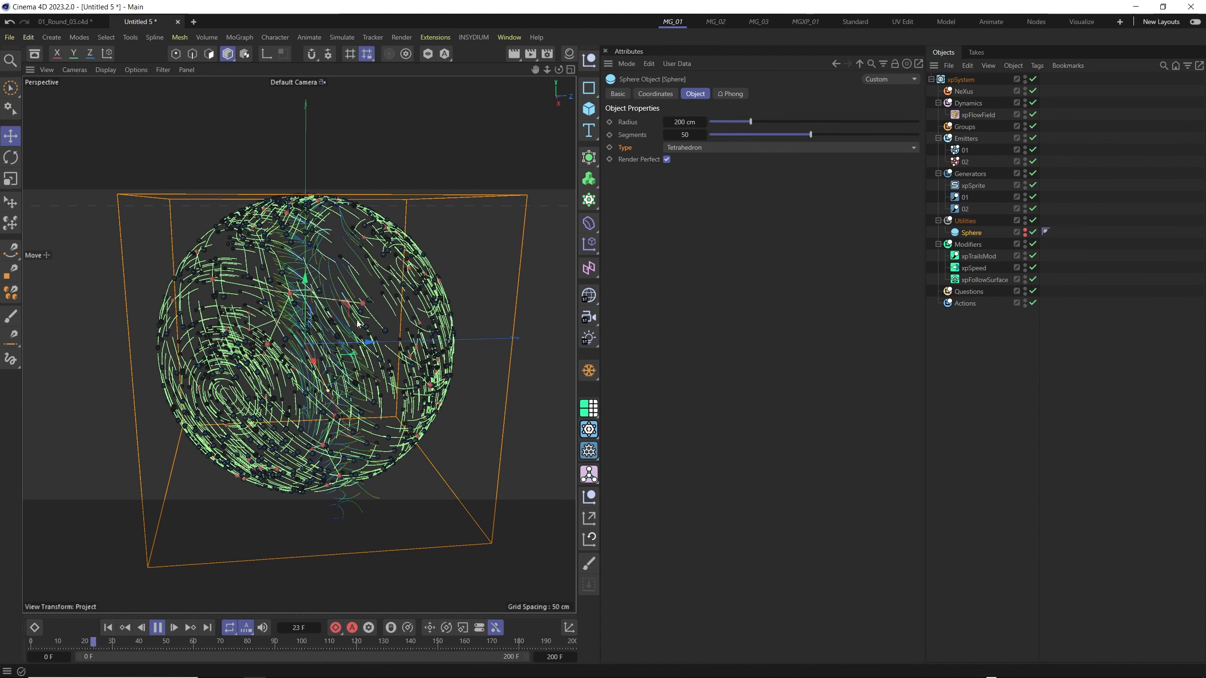
{"action": "mouse_move", "coordinate": [268, 340]}
{"action": "left_mouse_down", "text": "alt"}
{"action": "mouse_move", "coordinate": [316, 343]}
{"action": "mouse_move", "coordinate": [261, 339]}
{"action": "left_mouse_up", "text": "alt"}
Set the Sphere's Type to Octahedron and replay the simulation
{"action": "left_click", "coordinate": [692, 147]}
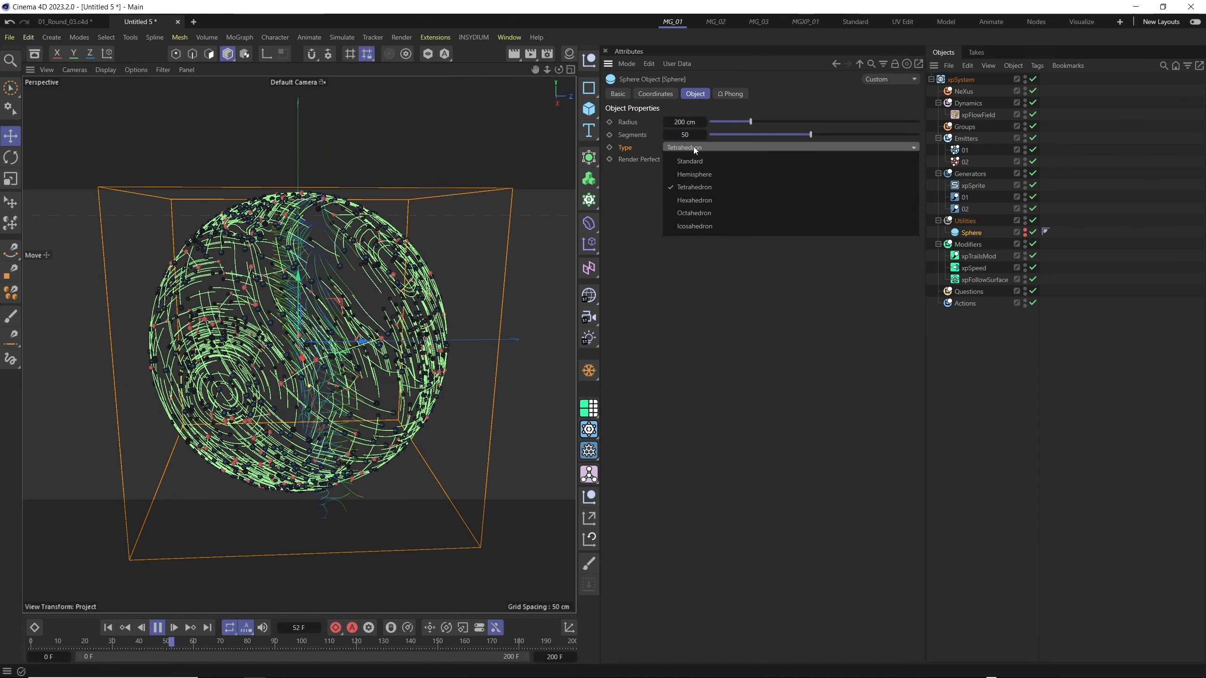
{"action": "left_click", "coordinate": [692, 213]}
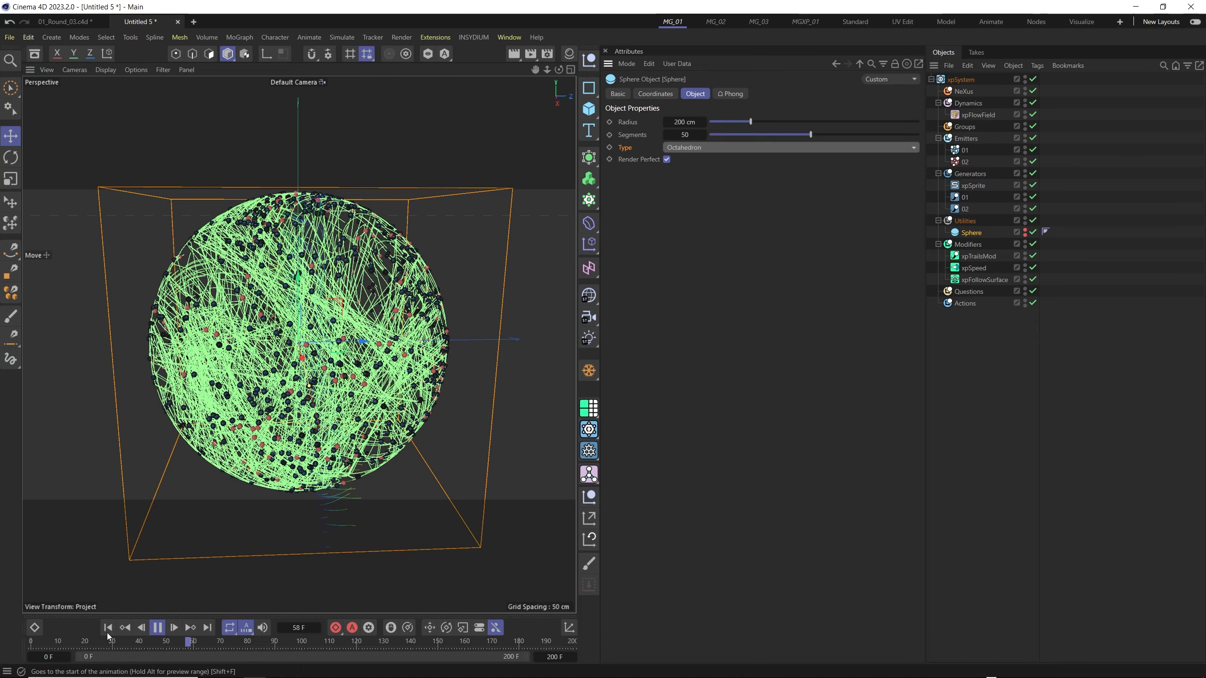
{"action": "left_click_drag", "start_coordinate": [328, 306], "coordinate": [360, 309], "text": "alt"}
{"action": "scroll", "coordinate": [360, 308], "scroll_direction": "up", "scroll_amount": 3}
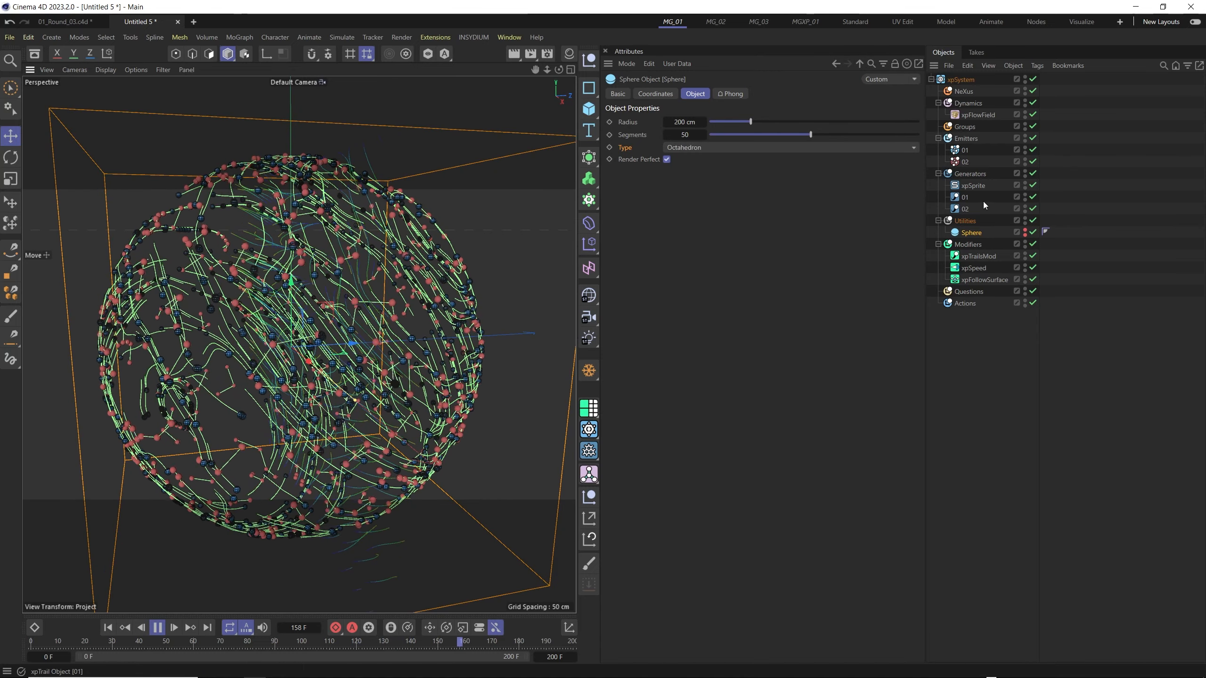
Set trail 02's Display Color to Custom with pure red (RGB 255, 0, 0)
{"action": "left_click", "coordinate": [964, 197]}
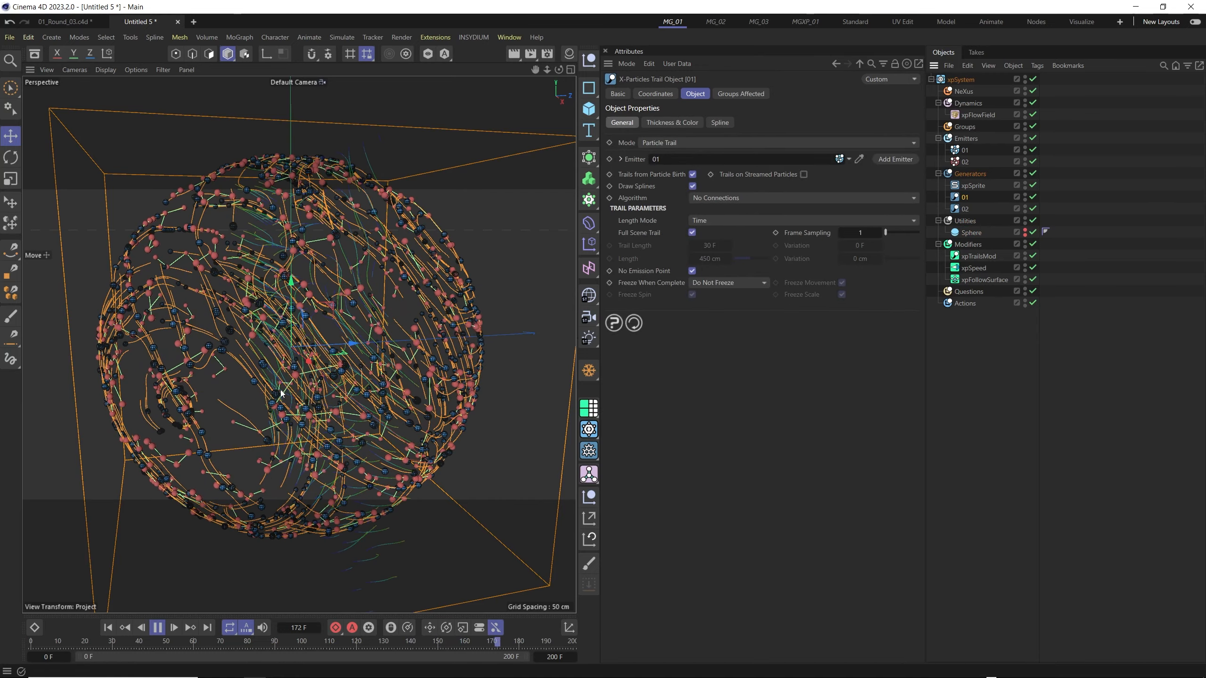
{"action": "left_click", "coordinate": [965, 209]}
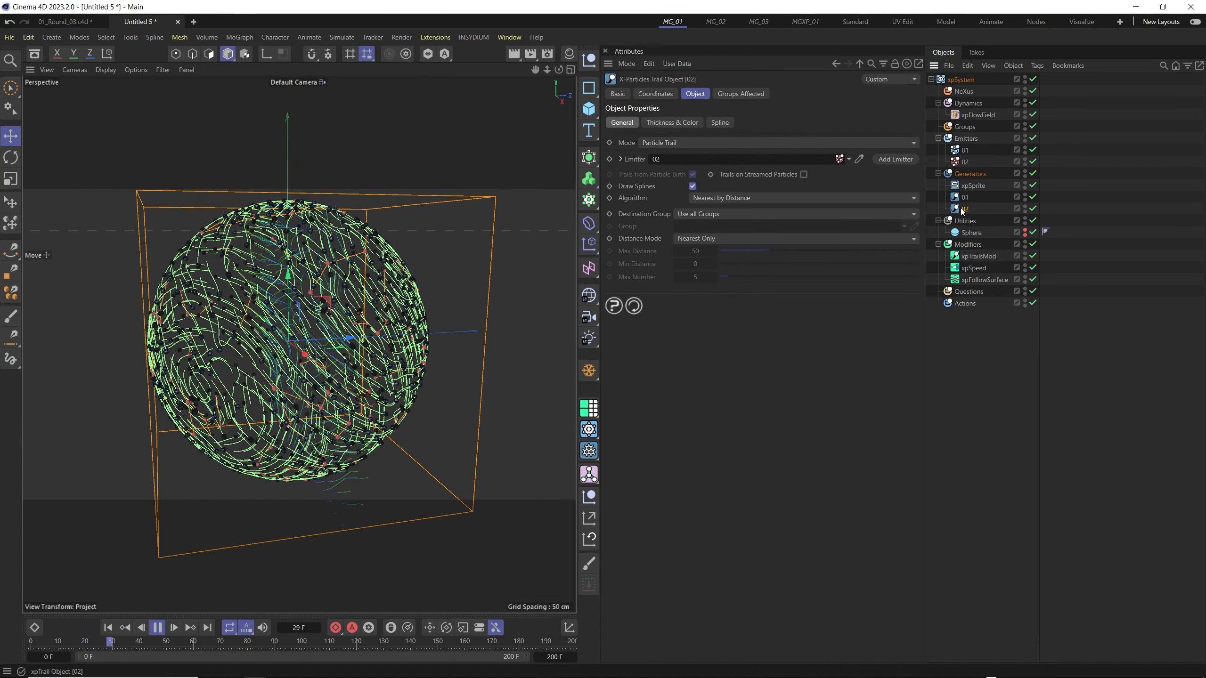
{"action": "left_click", "coordinate": [618, 94]}
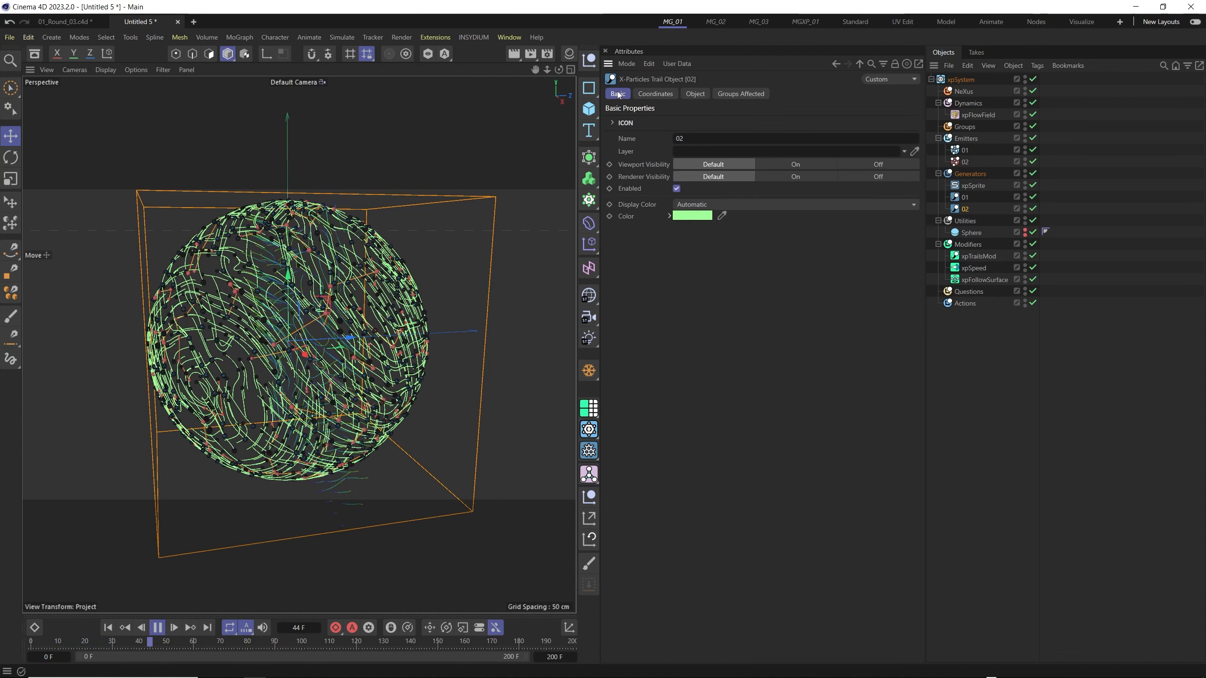
{"action": "left_click", "coordinate": [696, 204]}
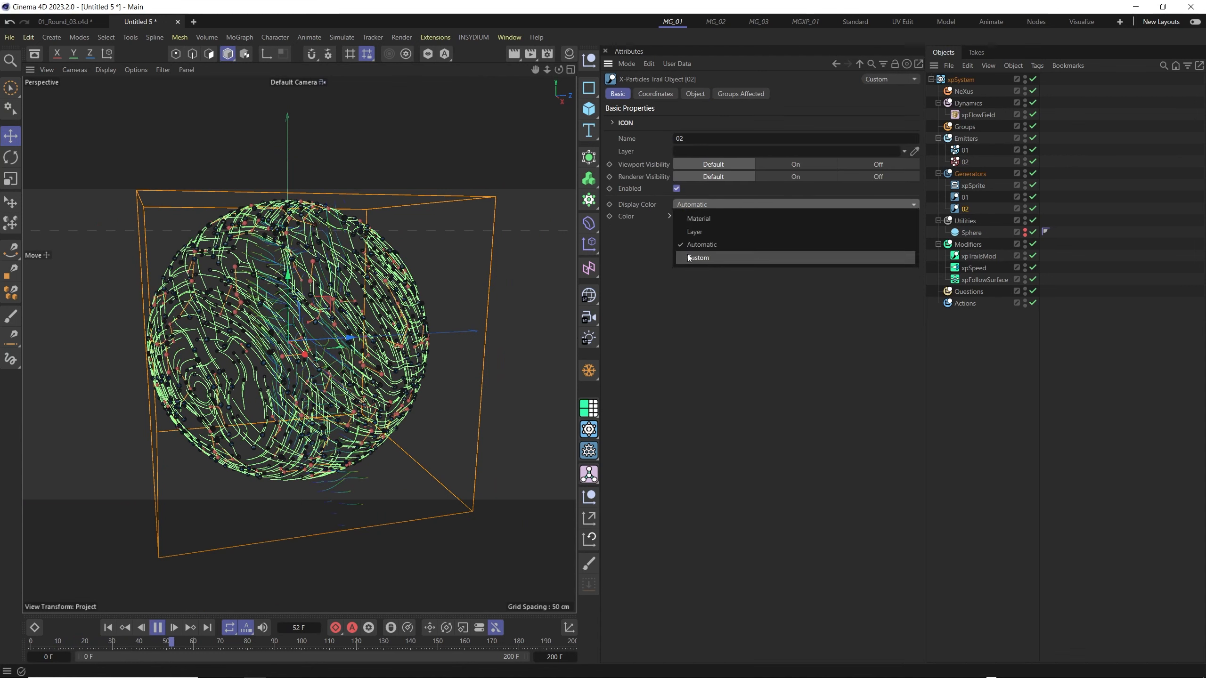
{"action": "left_click", "coordinate": [688, 258]}
{"action": "left_click", "coordinate": [690, 216]}
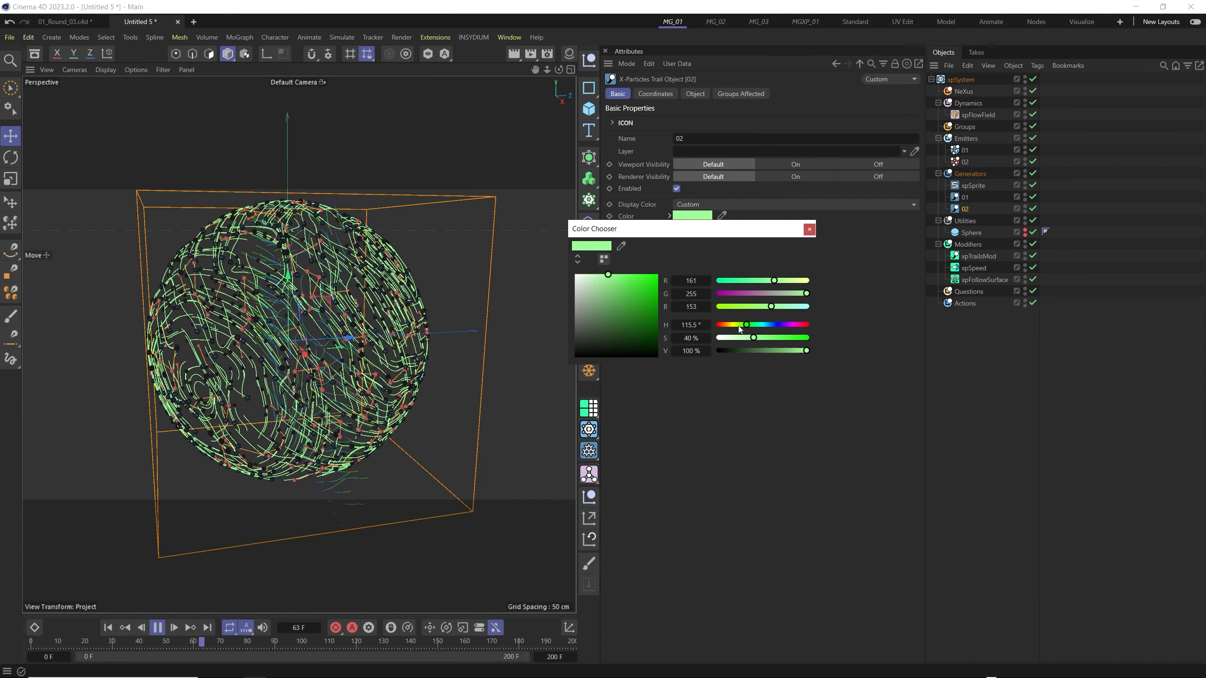
{"action": "left_click", "coordinate": [716, 326]}
{"action": "left_click", "coordinate": [806, 325]}
{"action": "left_click", "coordinate": [806, 338]}
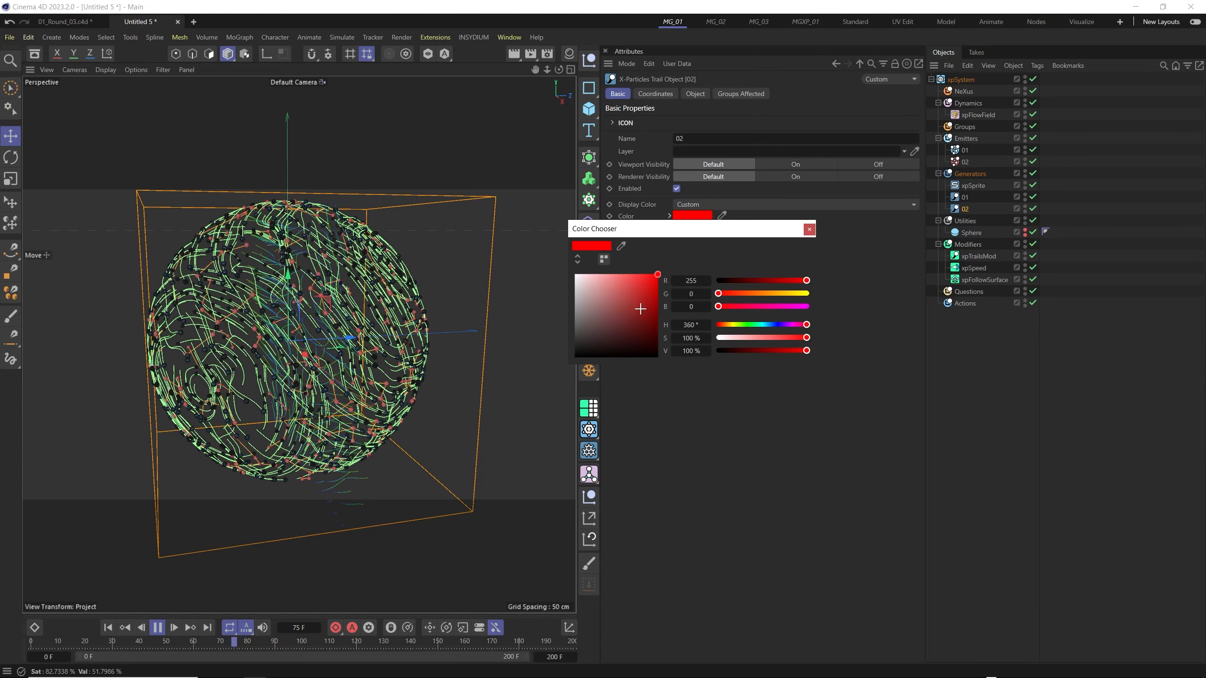
{"action": "left_click", "coordinate": [809, 229]}
Check trail 01's display settings and examine the trails and red particle connections up close during playback
{"action": "left_click", "coordinate": [964, 197]}
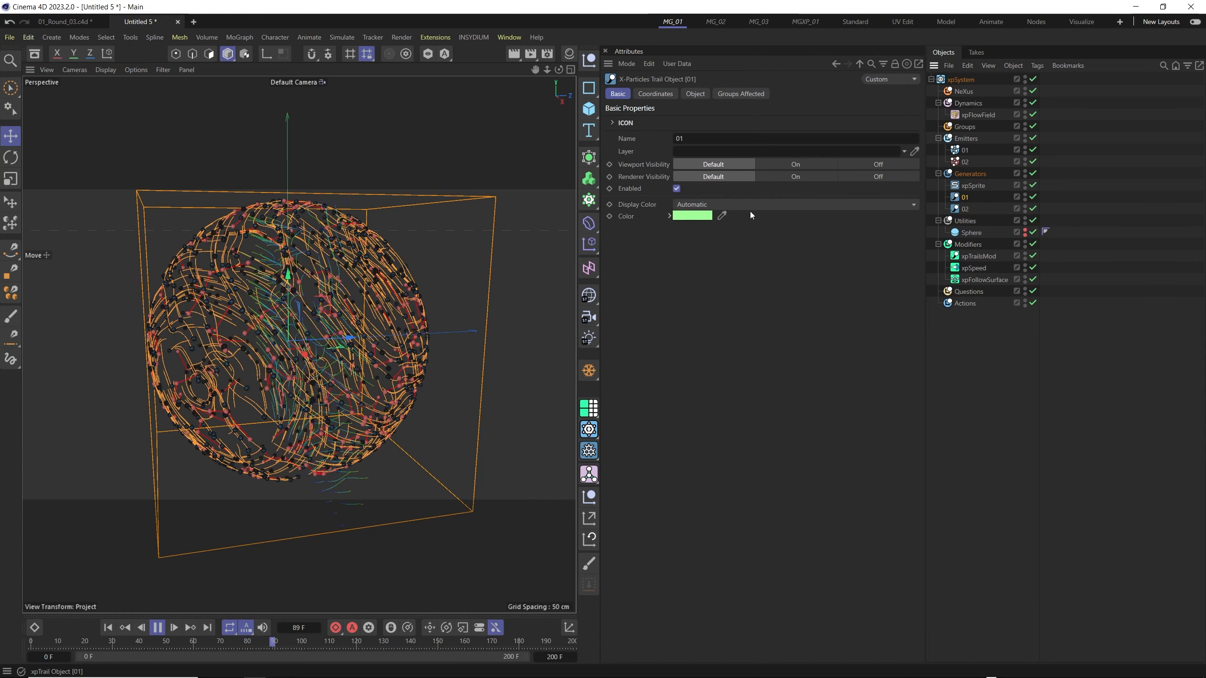
{"action": "left_click", "coordinate": [971, 174]}
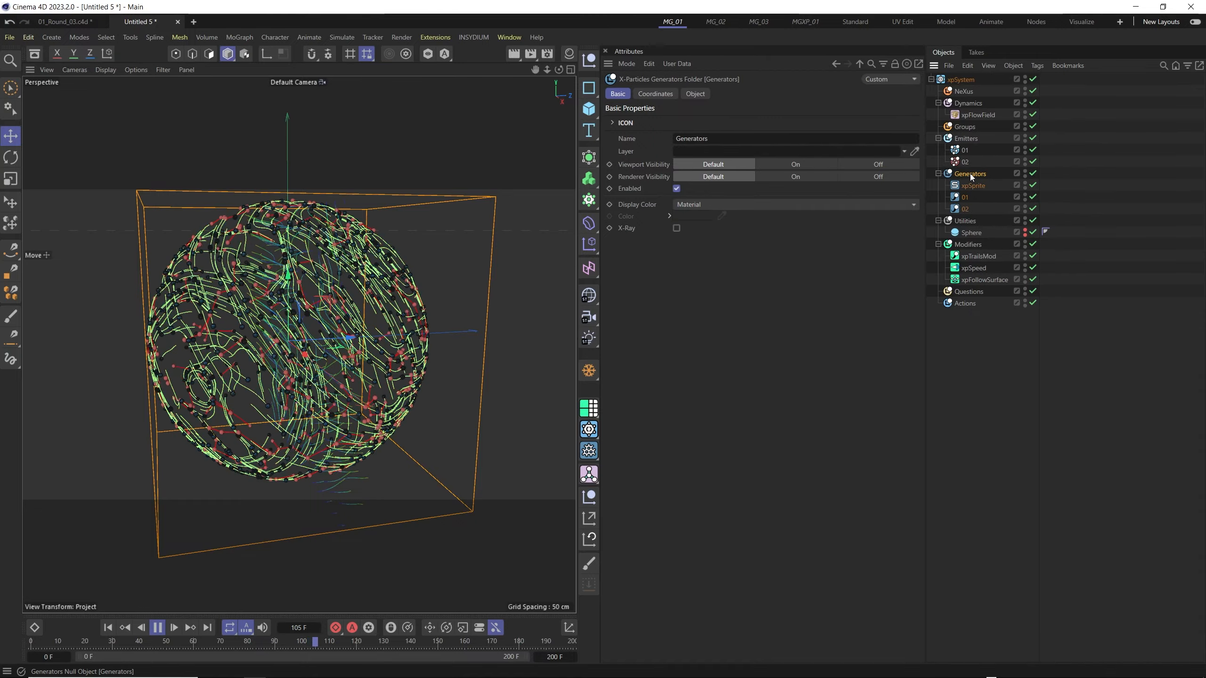
{"action": "right_click_drag", "start_coordinate": [207, 343], "coordinate": [262, 335], "text": "alt"}
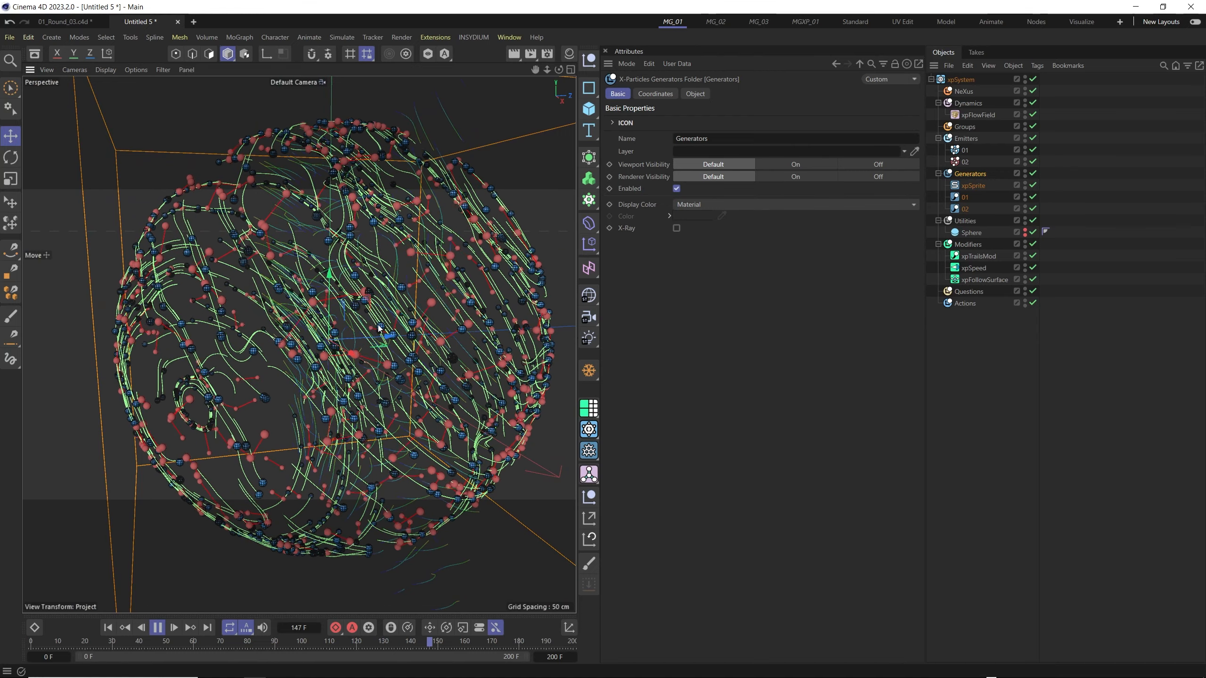
{"action": "scroll", "coordinate": [366, 292], "scroll_direction": "down", "scroll_amount": 2}
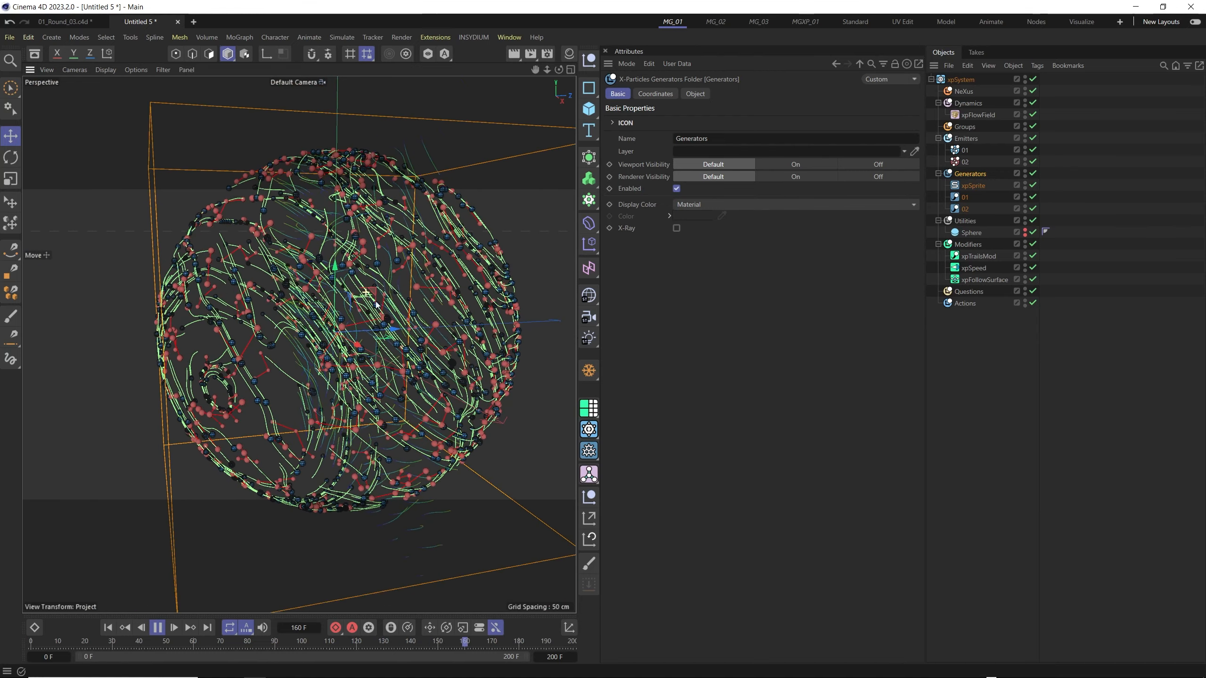
{"action": "scroll", "coordinate": [350, 322], "scroll_direction": "down", "scroll_amount": 1}
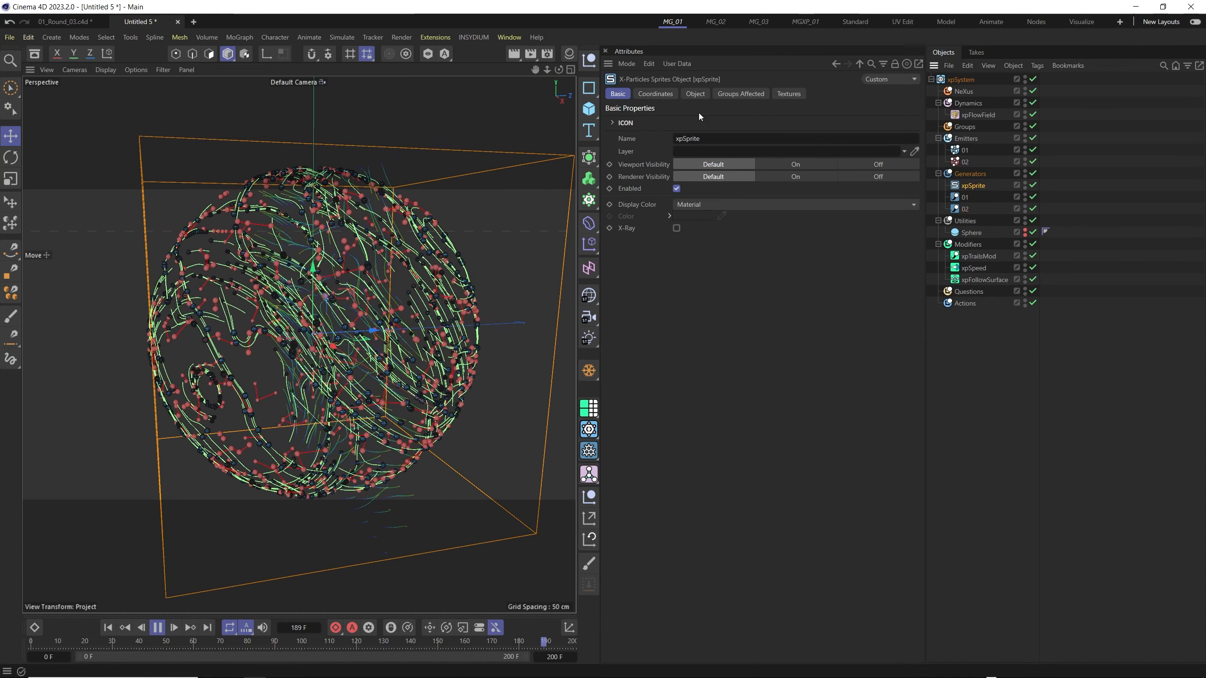
Set the xpSprite generator's Sprite Type to Cube and check the cubes around the sphere
{"action": "left_click", "coordinate": [695, 94]}
{"action": "left_click", "coordinate": [719, 165]}
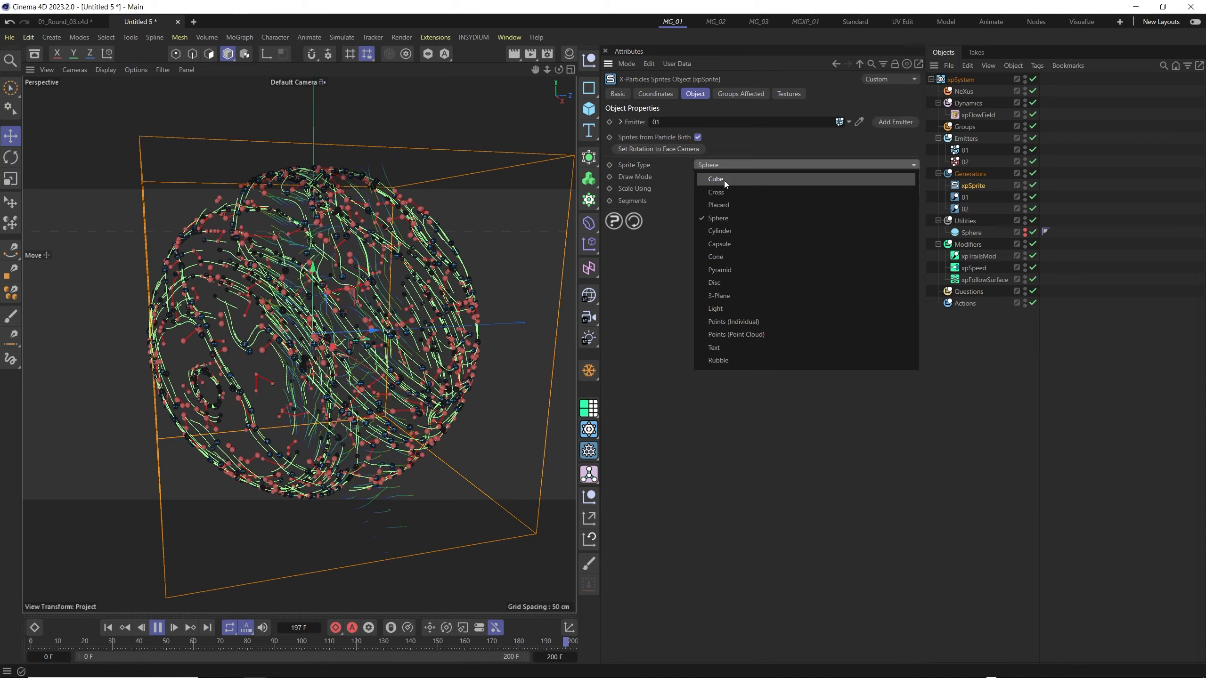
{"action": "left_click", "coordinate": [723, 181]}
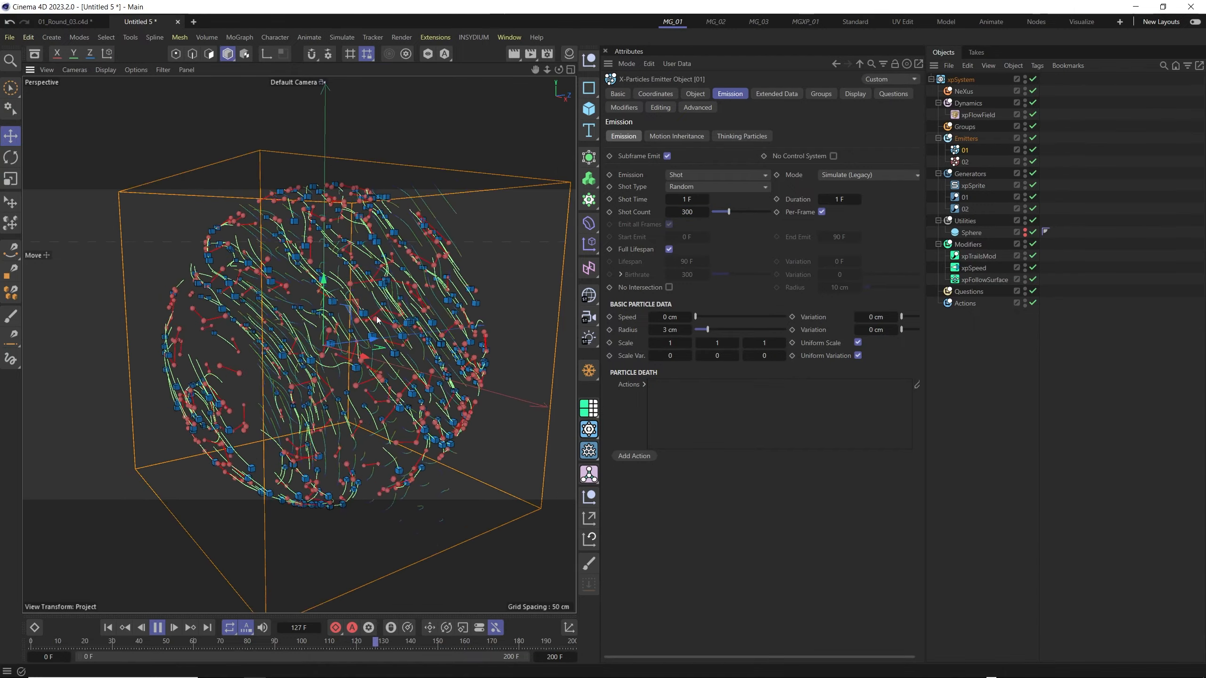
{"action": "left_click_drag", "start_coordinate": [346, 281], "coordinate": [433, 252], "text": "alt"}
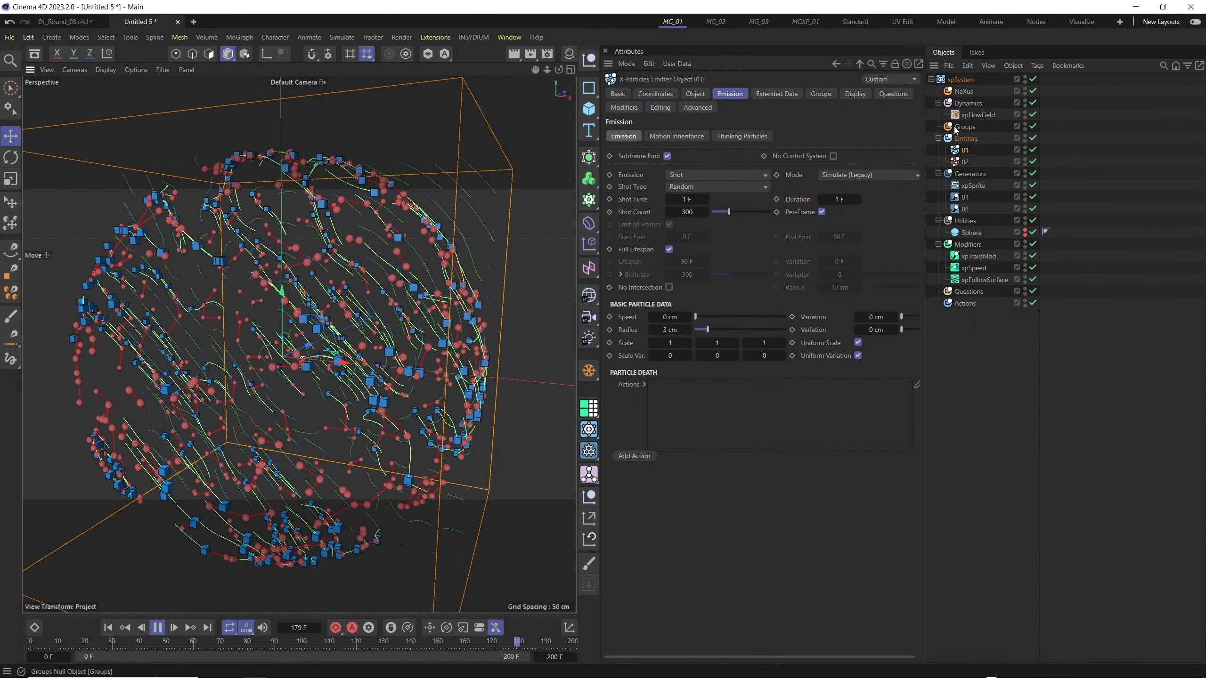
Turn off Show Vectors in the xpFlowField display settings
{"action": "left_click", "coordinate": [967, 117]}
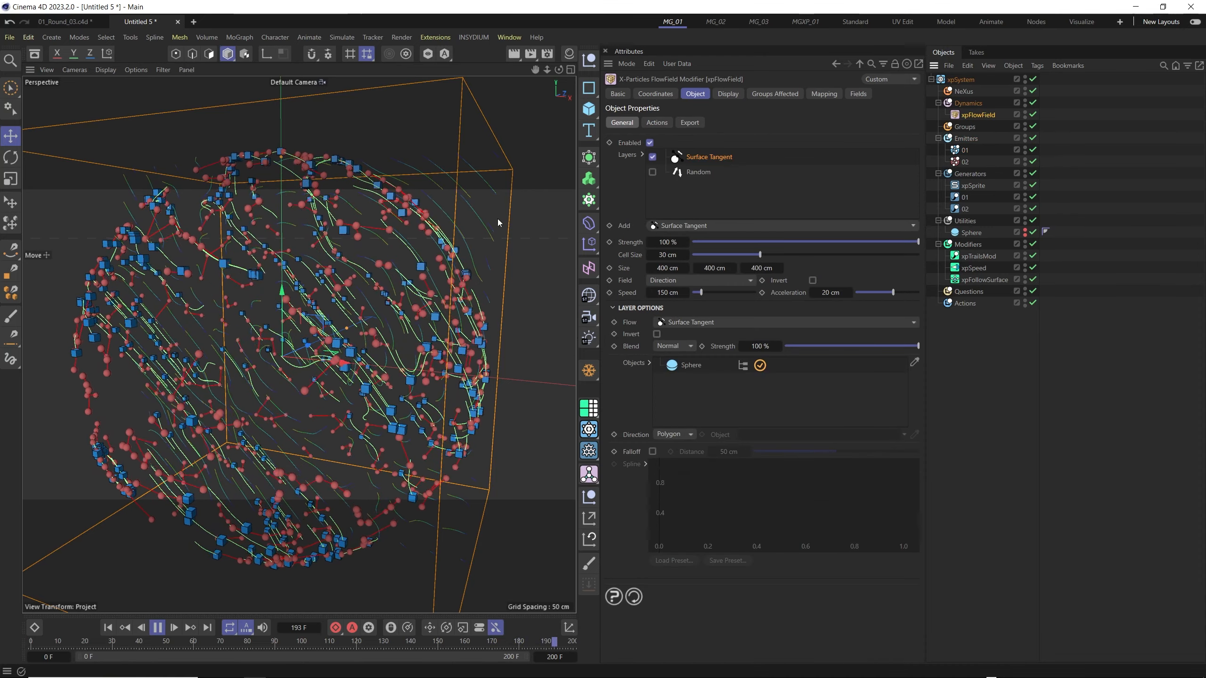
{"action": "left_click", "coordinate": [1025, 118], "text": "alt"}
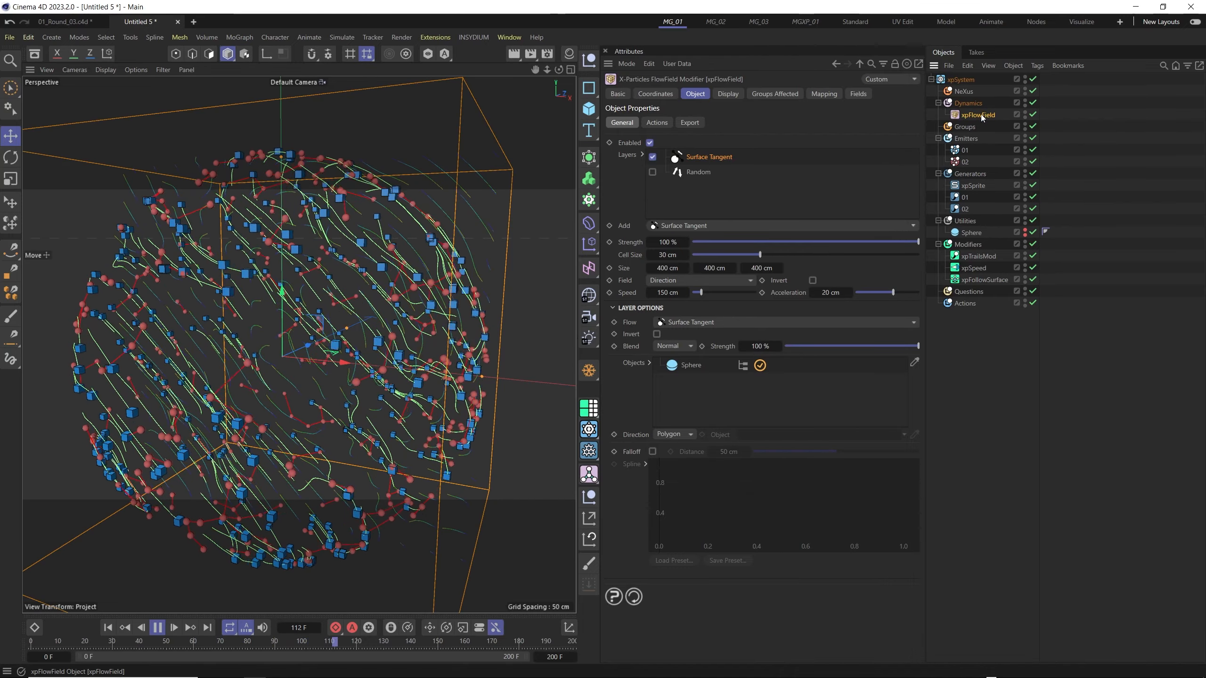
{"action": "left_click", "coordinate": [735, 94]}
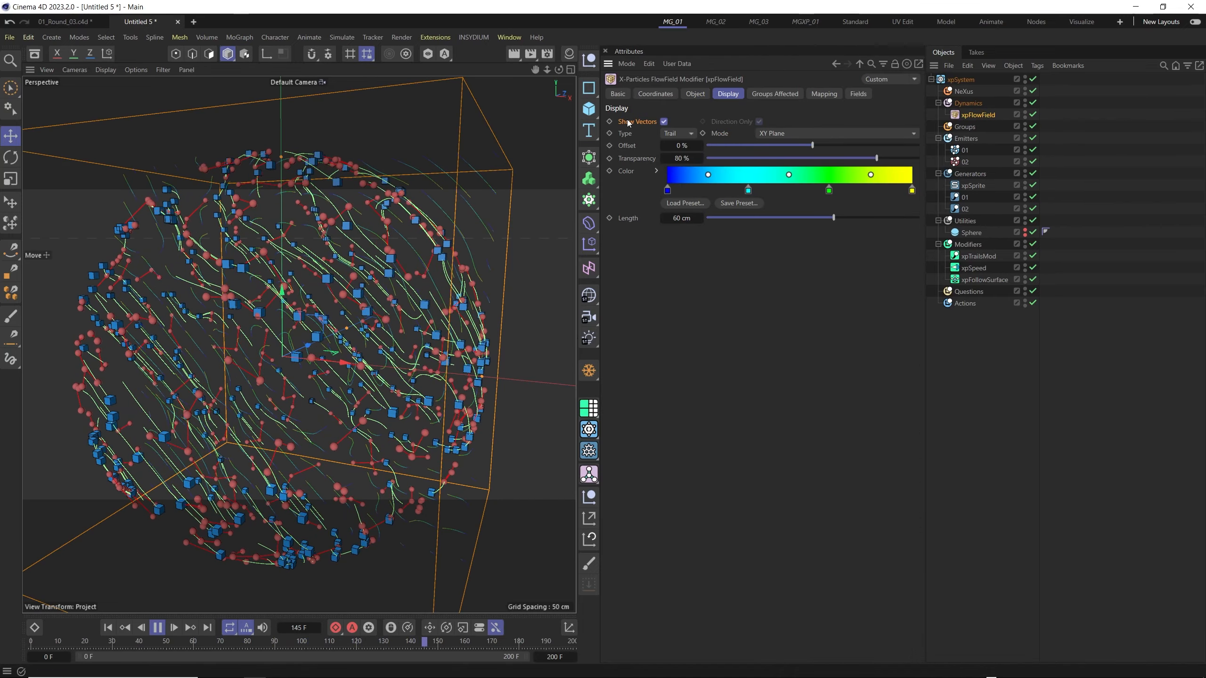
{"action": "left_click", "coordinate": [664, 121]}
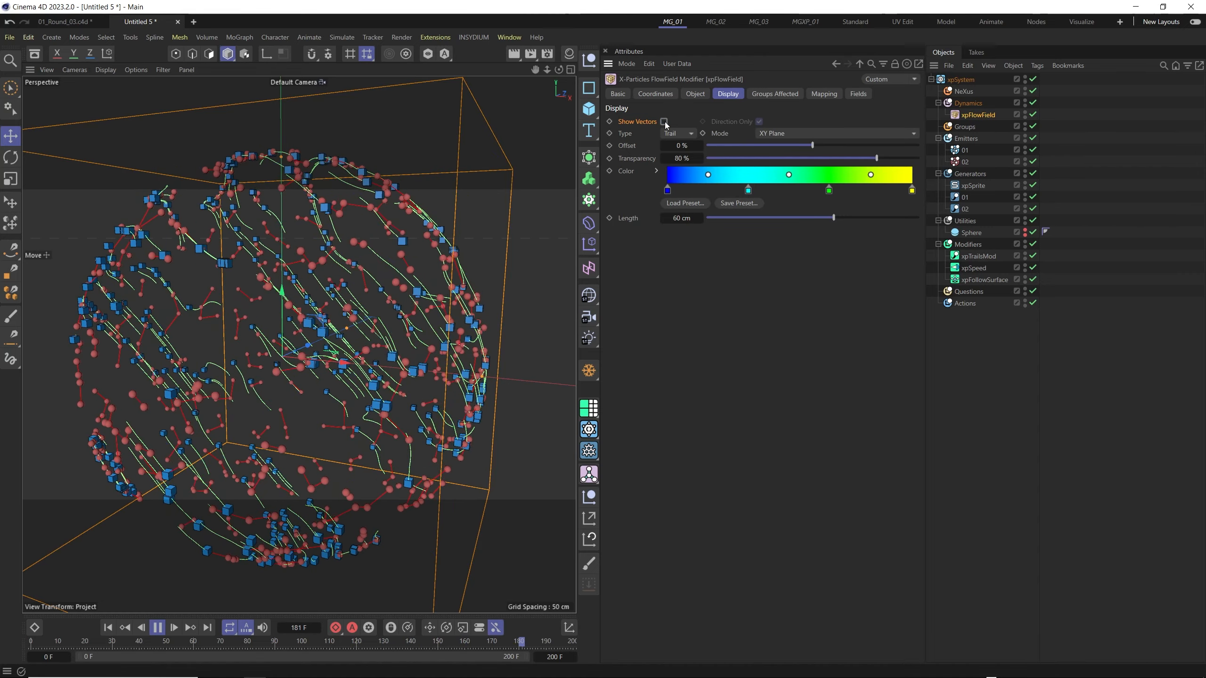
{"action": "scroll", "coordinate": [342, 339], "scroll_direction": "down", "scroll_amount": 5}
{"action": "left_click_drag", "start_coordinate": [341, 339], "coordinate": [288, 350], "text": "alt"}
{"action": "scroll", "coordinate": [365, 335], "scroll_direction": "up", "scroll_amount": 3}
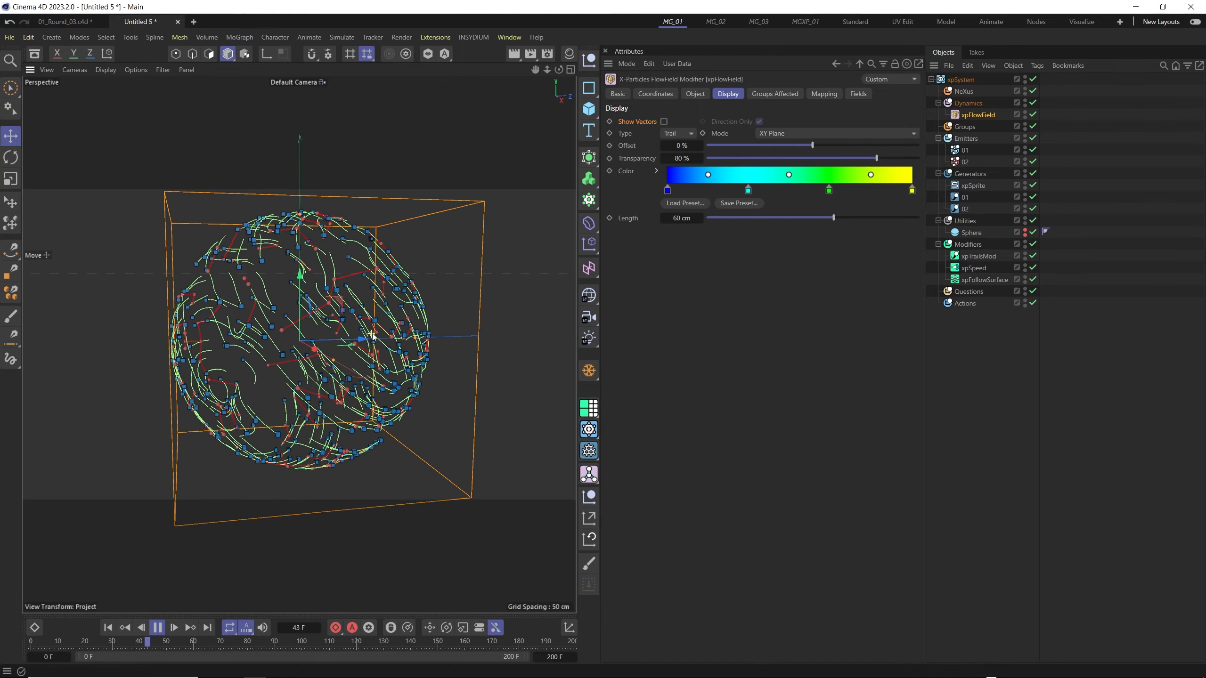
{"action": "middle_click_drag", "start_coordinate": [371, 334], "coordinate": [351, 334], "text": "alt"}
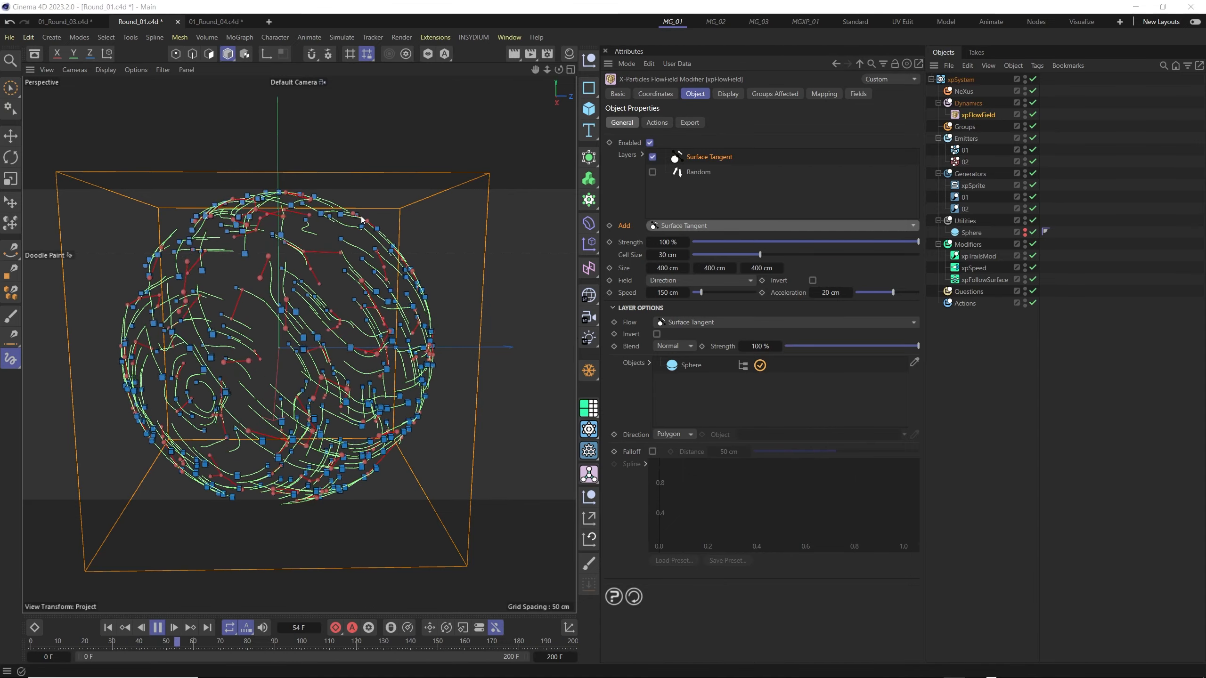
Doodle nested loops over the sphere's upper part to illustrate the surface-tangent flow
{"action": "left_click_drag", "start_coordinate": [352, 216], "coordinate": [348, 217]}
{"action": "left_click_drag", "start_coordinate": [325, 198], "coordinate": [253, 274]}
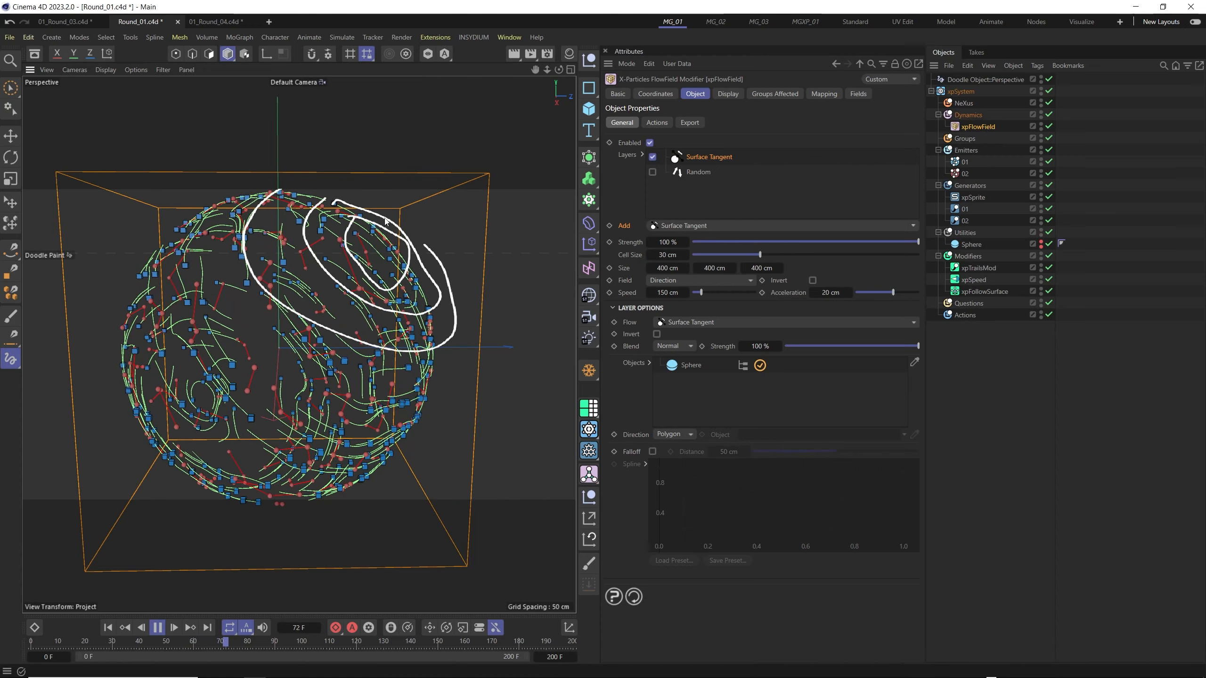
{"action": "left_click_drag", "start_coordinate": [386, 218], "coordinate": [276, 195]}
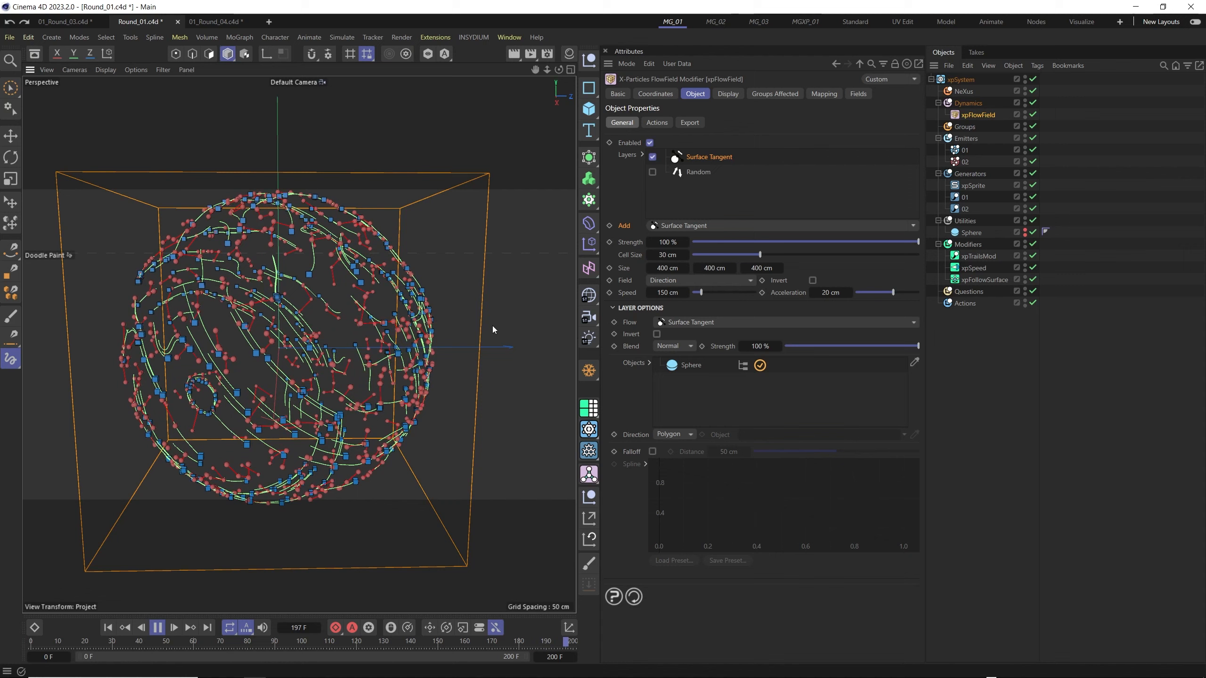
Doodle flow-direction strokes across the sphere's middle and lower half, and undo them
{"action": "mouse_move", "coordinate": [482, 294]}
{"action": "left_mouse_down"}
{"action": "mouse_move", "coordinate": [448, 320]}
{"action": "mouse_move", "coordinate": [352, 350]}
{"action": "mouse_move", "coordinate": [384, 359]}
{"action": "left_mouse_up"}
{"action": "left_click_drag", "start_coordinate": [70, 322], "coordinate": [127, 342]}
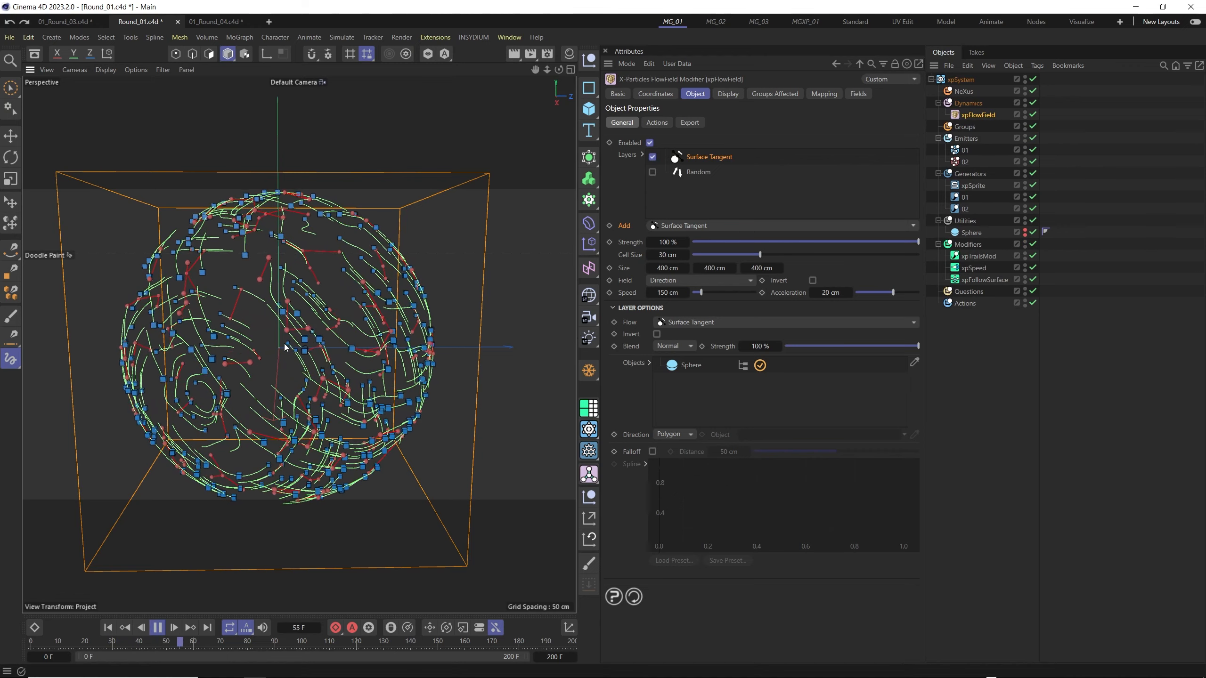
{"action": "mouse_move", "coordinate": [285, 346]}
{"action": "left_mouse_down"}
{"action": "mouse_move", "coordinate": [438, 348]}
{"action": "mouse_move", "coordinate": [437, 360]}
{"action": "left_mouse_up"}
{"action": "left_click_drag", "start_coordinate": [203, 356], "coordinate": [54, 333]}
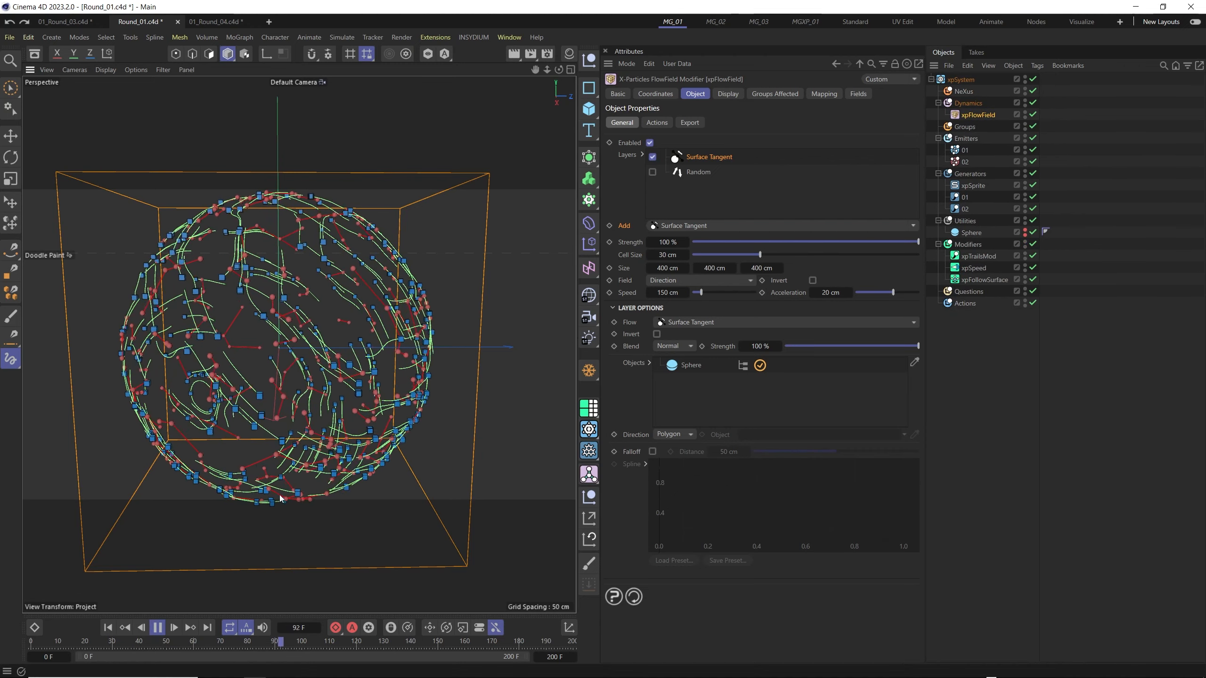
{"action": "left_click_drag", "start_coordinate": [273, 363], "coordinate": [281, 499]}
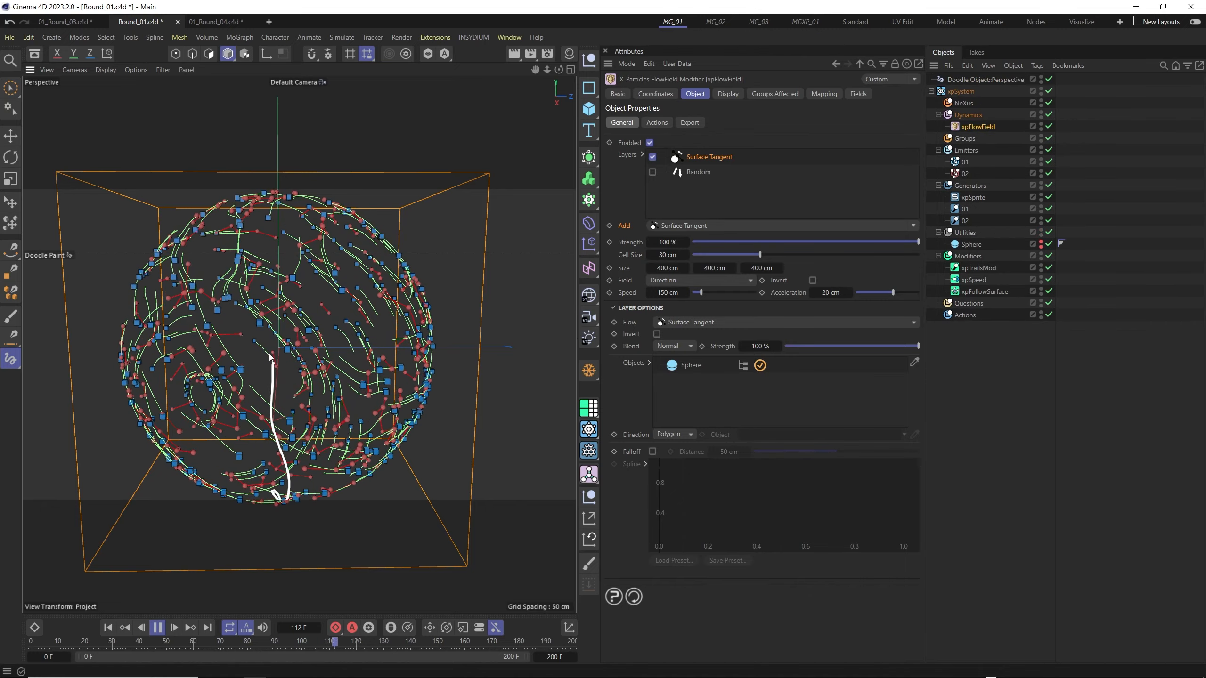
{"action": "mouse_move", "coordinate": [272, 331]}
{"action": "left_mouse_down"}
{"action": "mouse_move", "coordinate": [252, 236]}
{"action": "mouse_move", "coordinate": [301, 237]}
{"action": "left_mouse_up"}
{"action": "key", "text": "ctrl+z"}
{"action": "key", "text": "ctrl+z"}
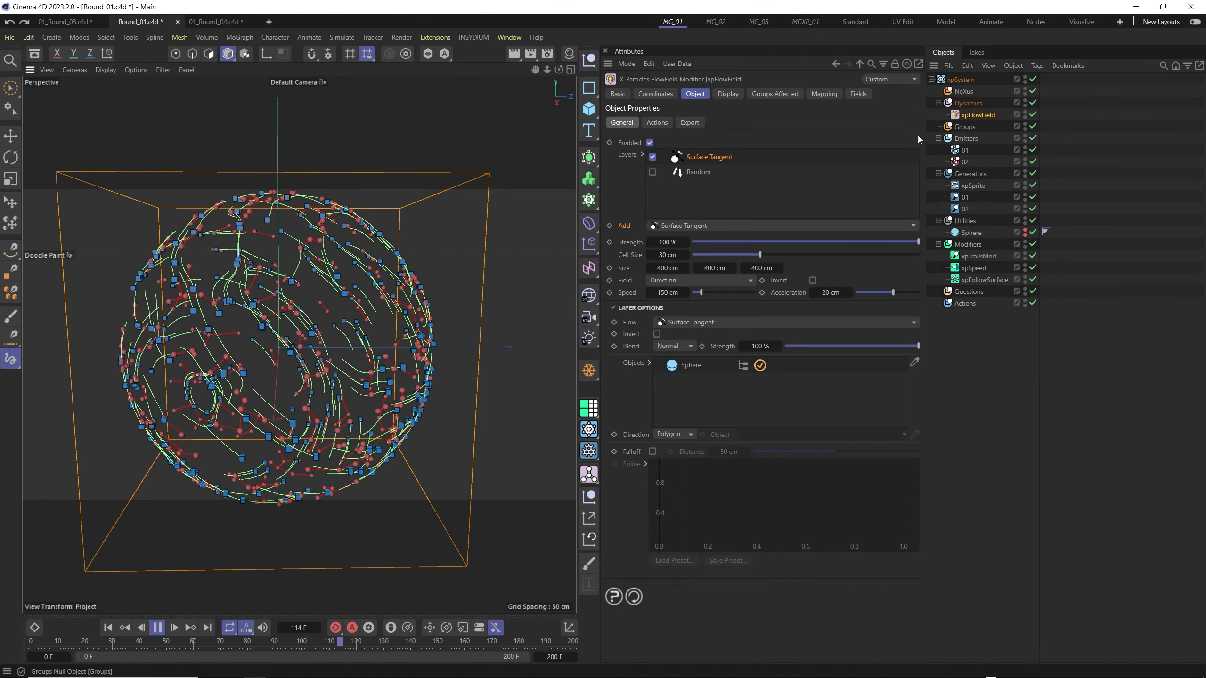
Disable xpFlowField's Surface Tangent layer and check the xpFollowSurface settings while replaying the simulation
{"action": "left_click", "coordinate": [974, 104]}
{"action": "left_click", "coordinate": [981, 116]}
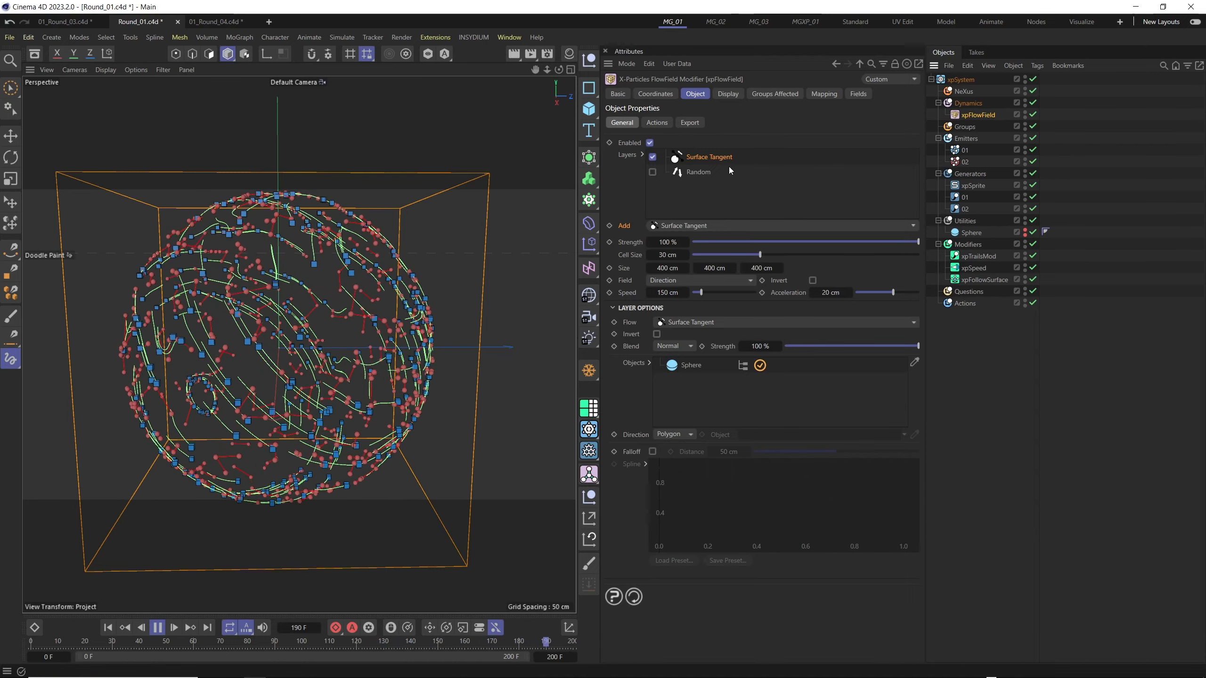
{"action": "left_click", "coordinate": [652, 157]}
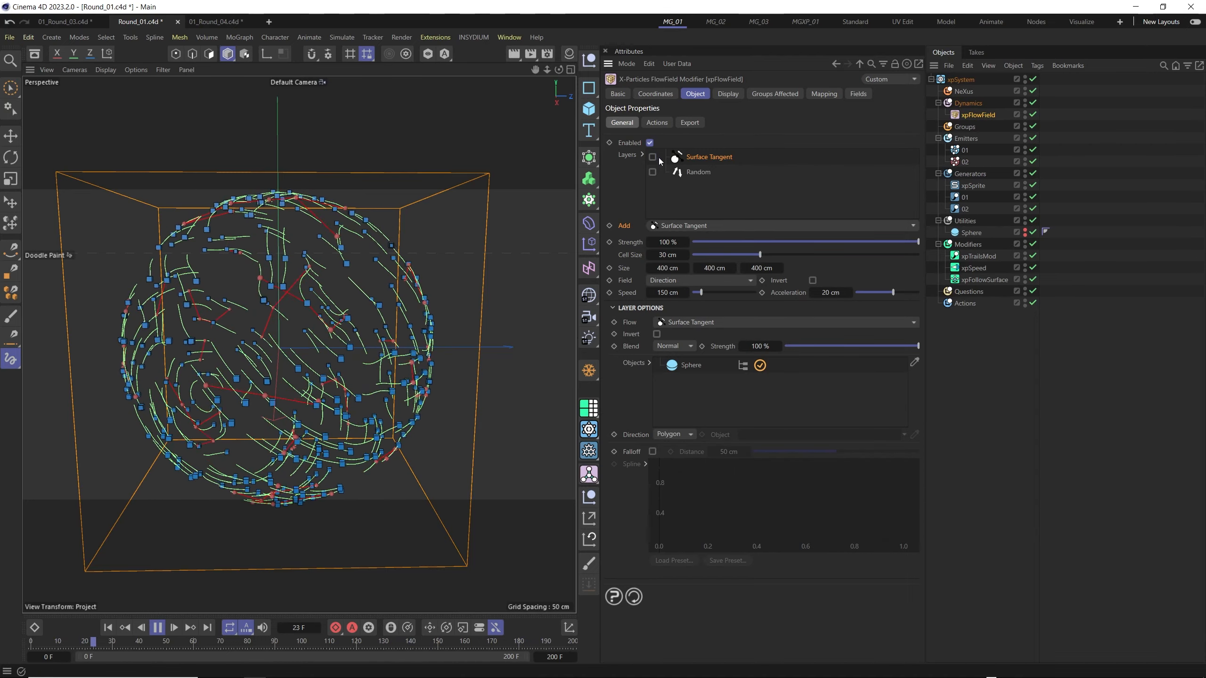
{"action": "left_click", "coordinate": [109, 627]}
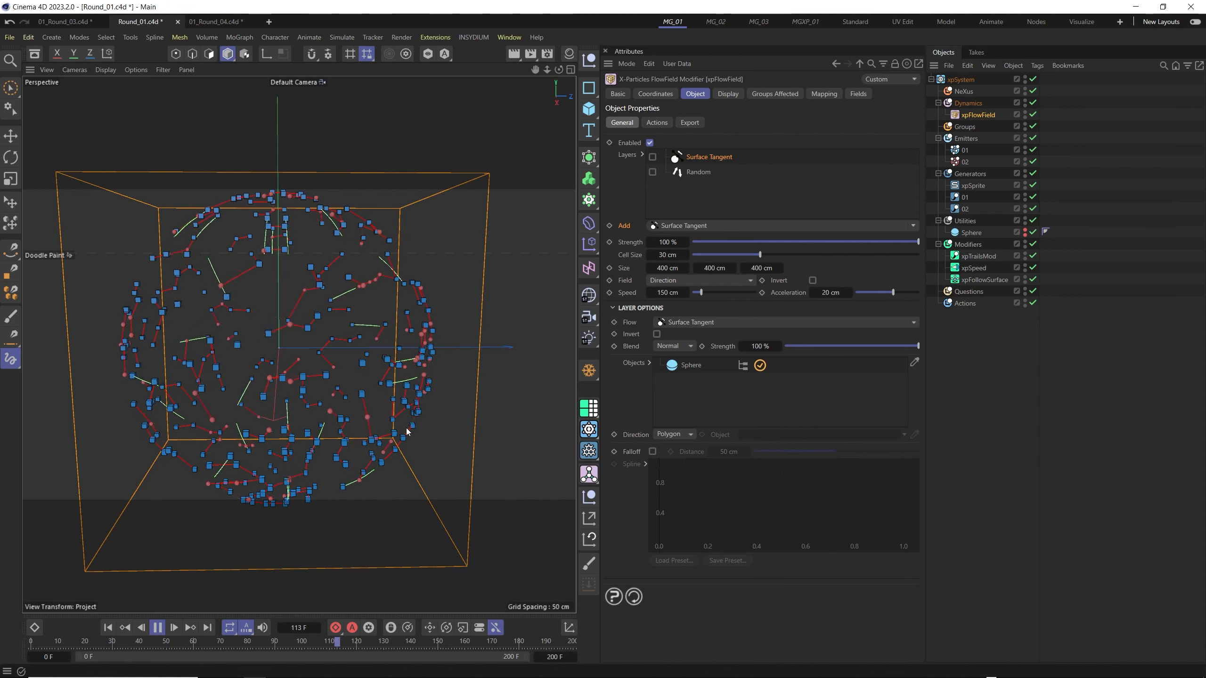
{"action": "left_click", "coordinate": [992, 280]}
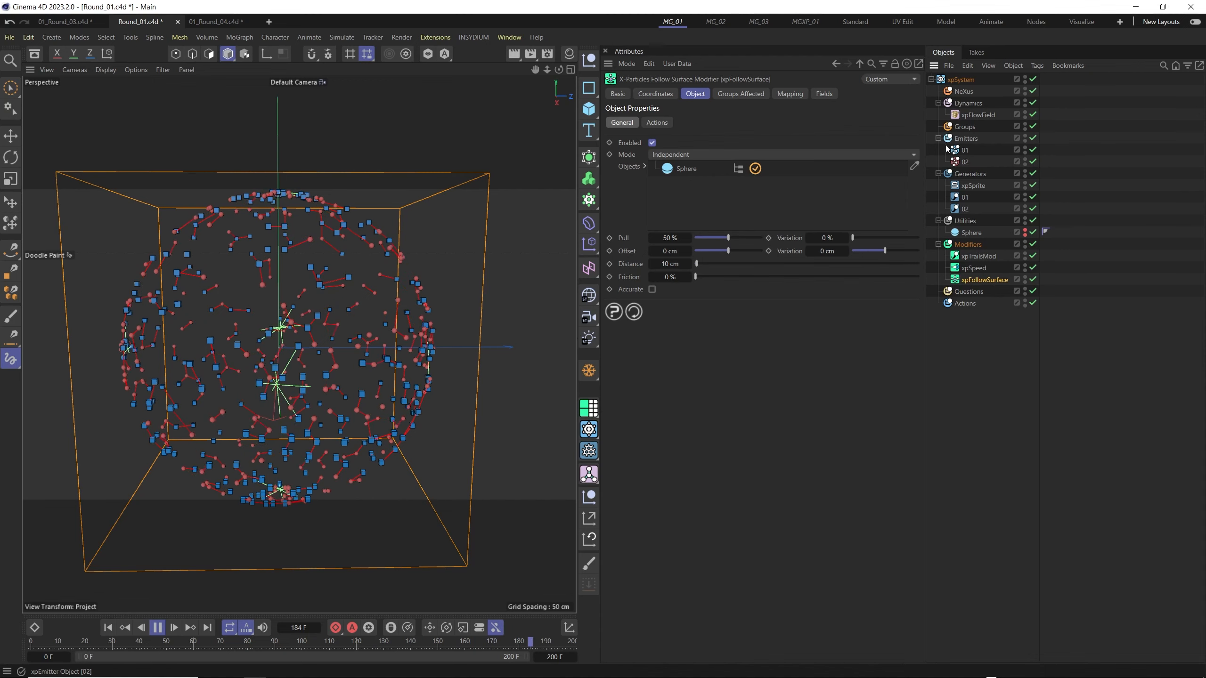
{"action": "left_click", "coordinate": [979, 115]}
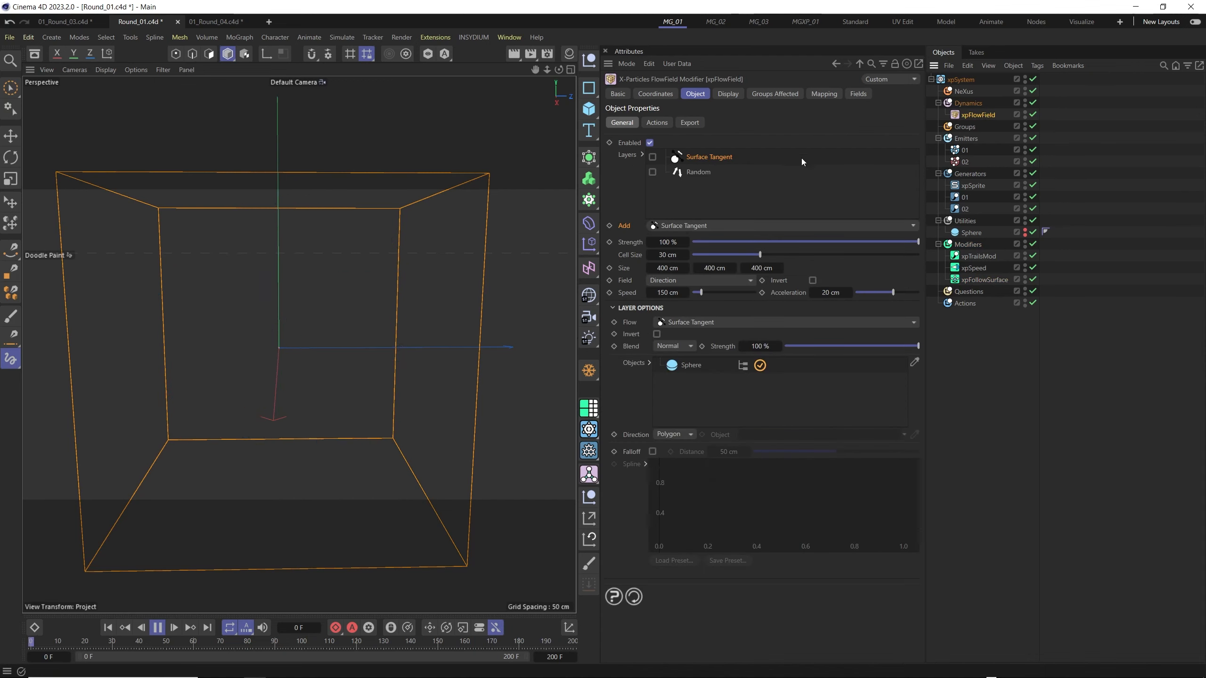
Add a Shader layer to xpFlowField
{"action": "left_click", "coordinate": [653, 172]}
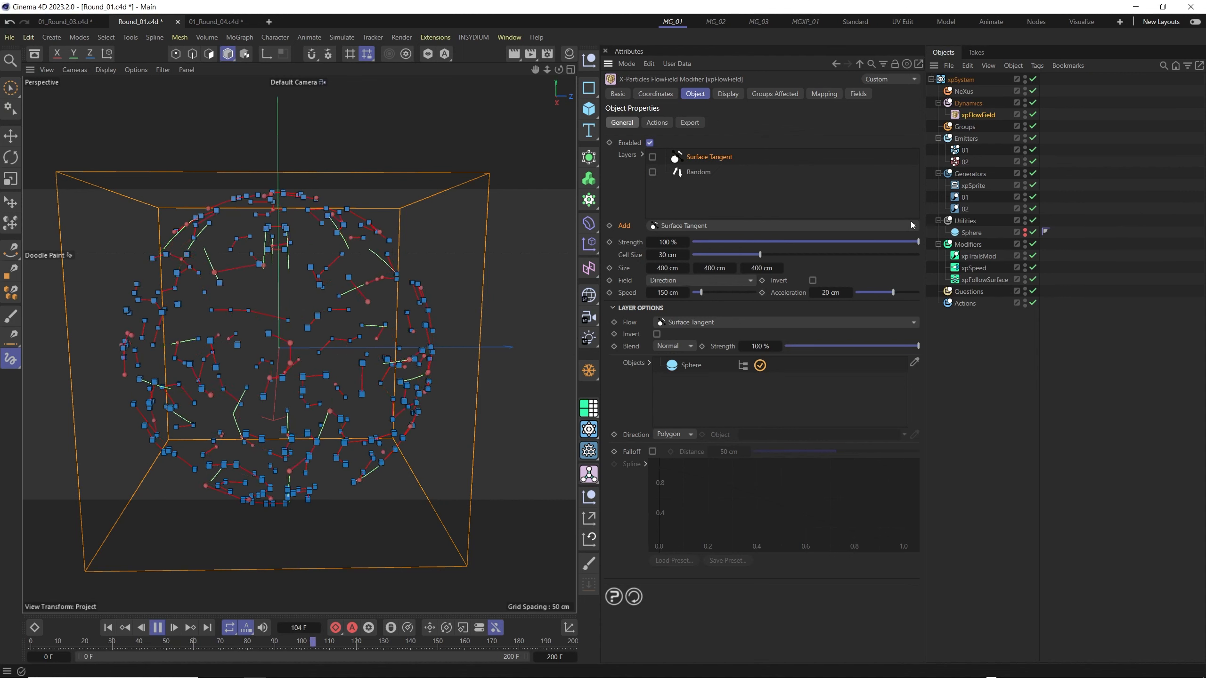
{"action": "left_click", "coordinate": [912, 224]}
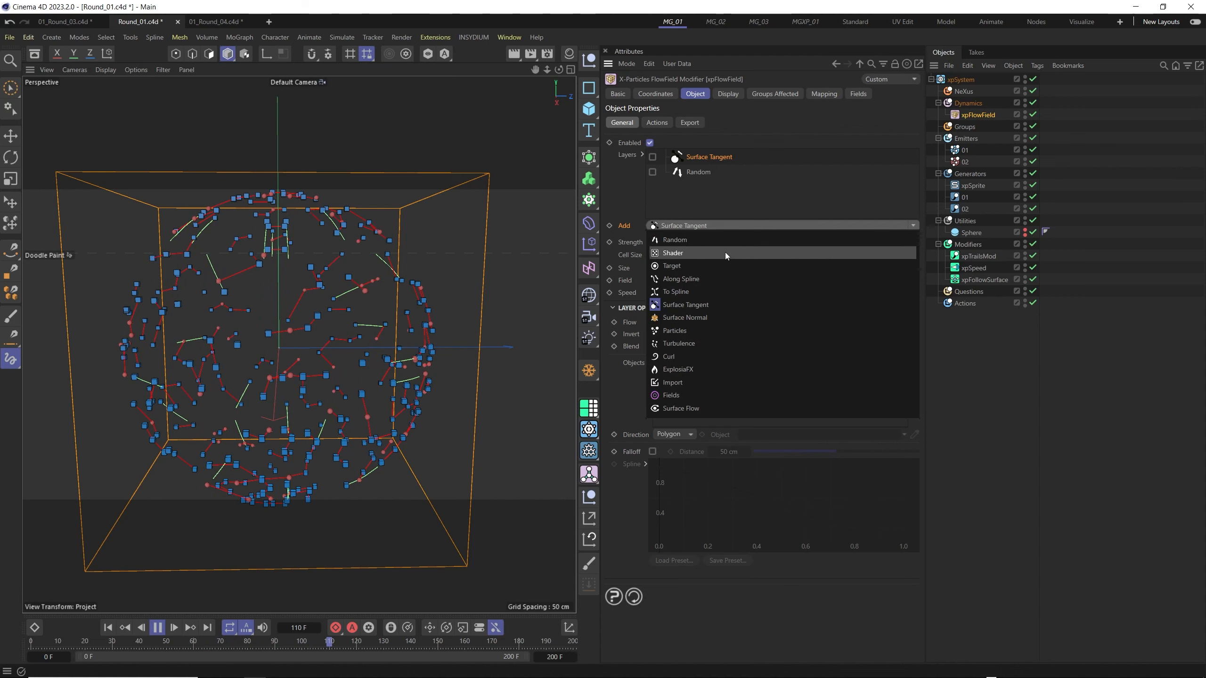
{"action": "left_click", "coordinate": [695, 253]}
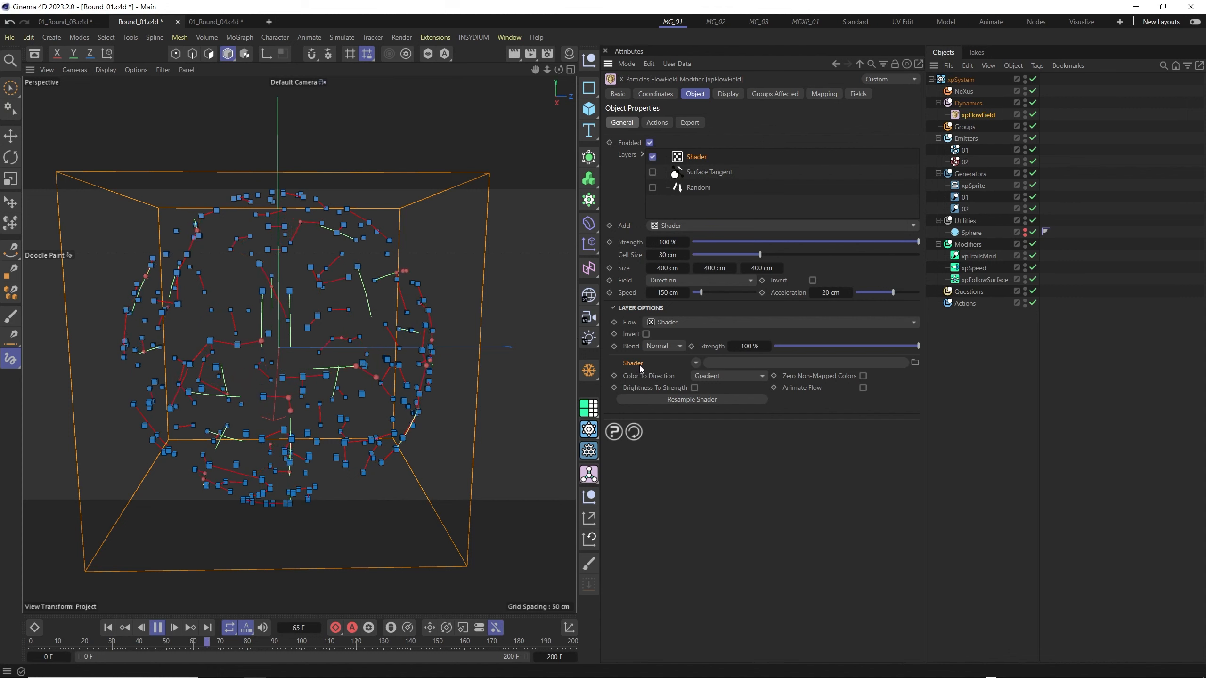
Try a Noise shader in xpFlowField's Shader layer during playback, and clear it
{"action": "left_click", "coordinate": [696, 363]}
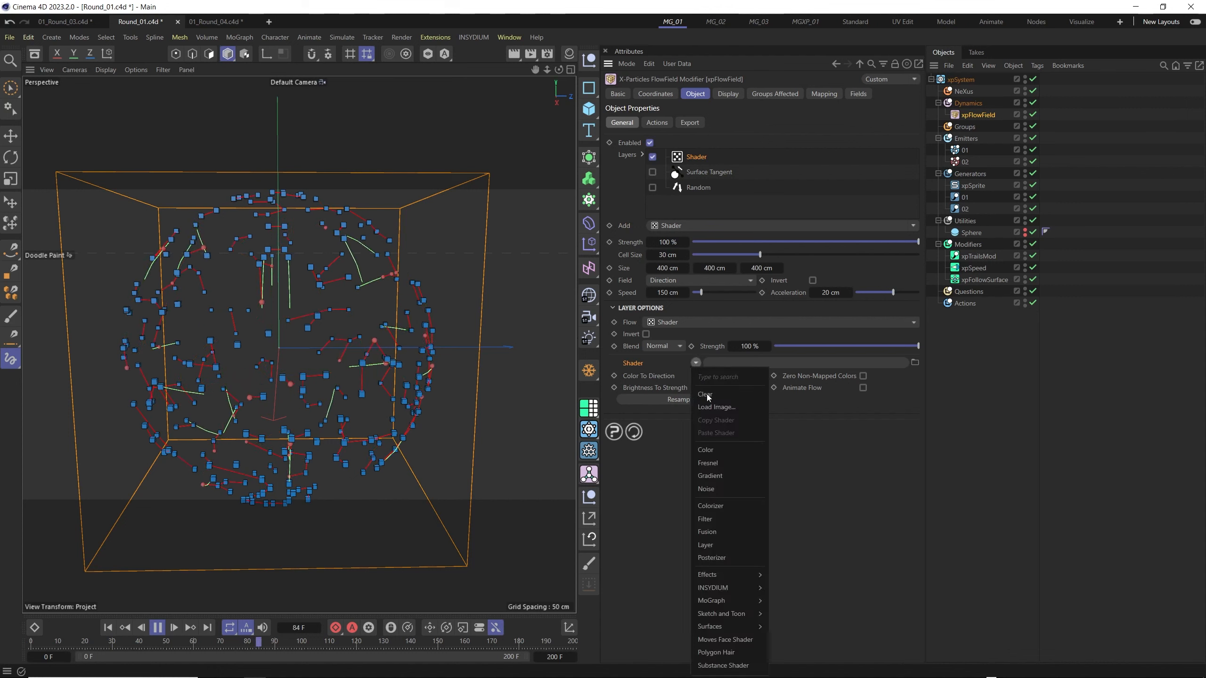
{"action": "left_click", "coordinate": [728, 489]}
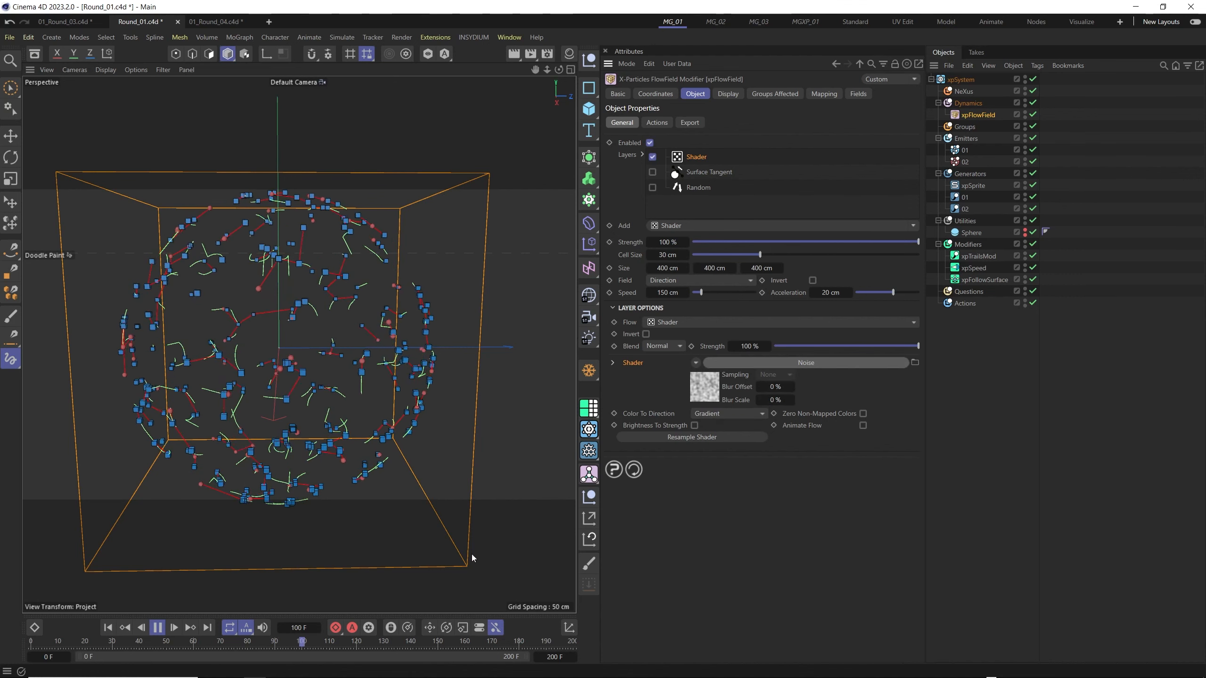
{"action": "left_click", "coordinate": [105, 641]}
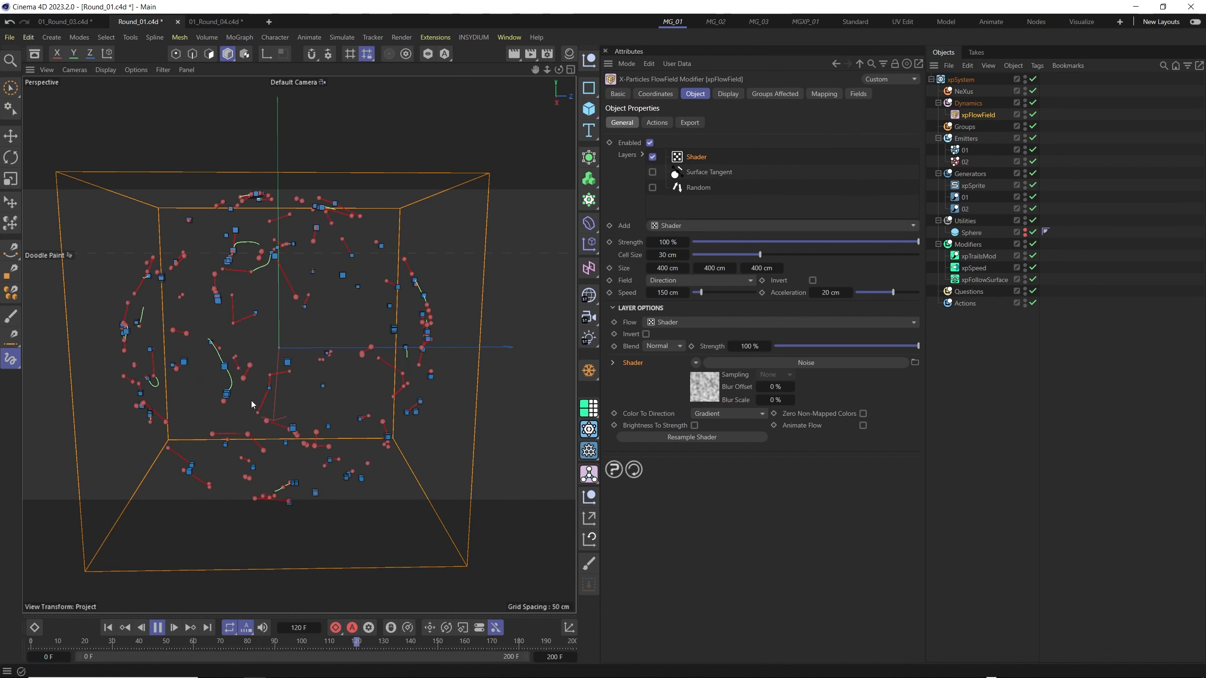
{"action": "right_click", "coordinate": [630, 363]}
{"action": "left_click", "coordinate": [666, 461]}
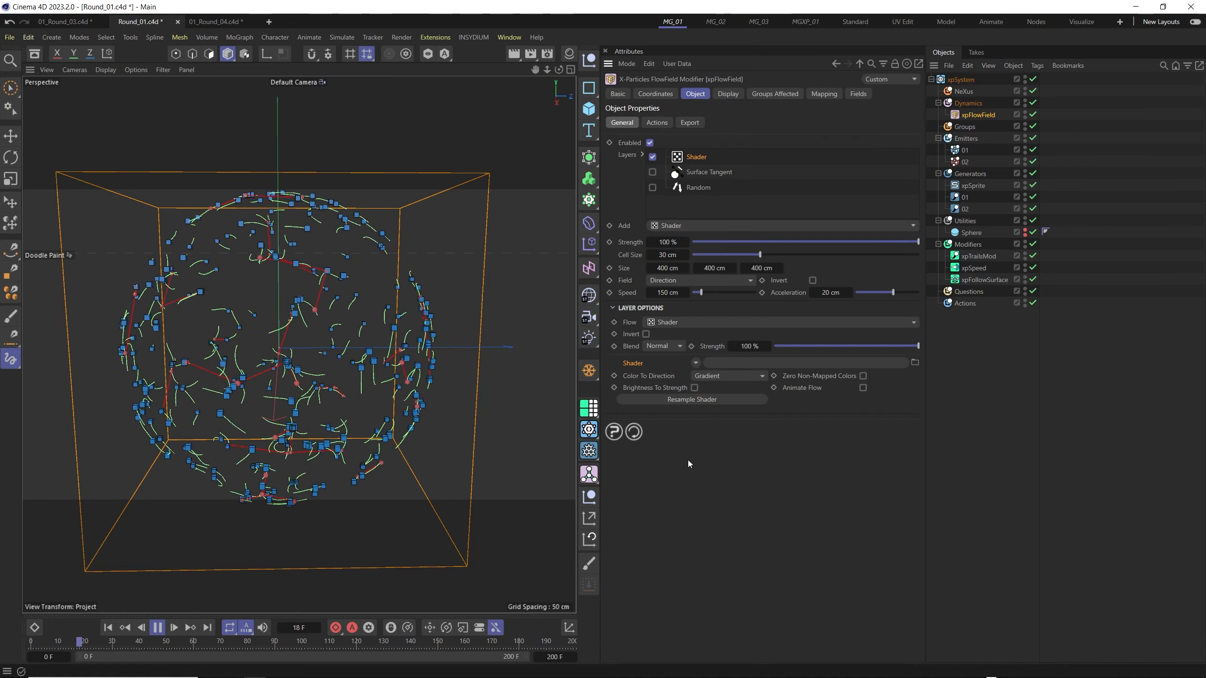
Assign a Gradient shader to xpFlowField's Shader layer and replay the simulation
{"action": "left_click", "coordinate": [696, 362]}
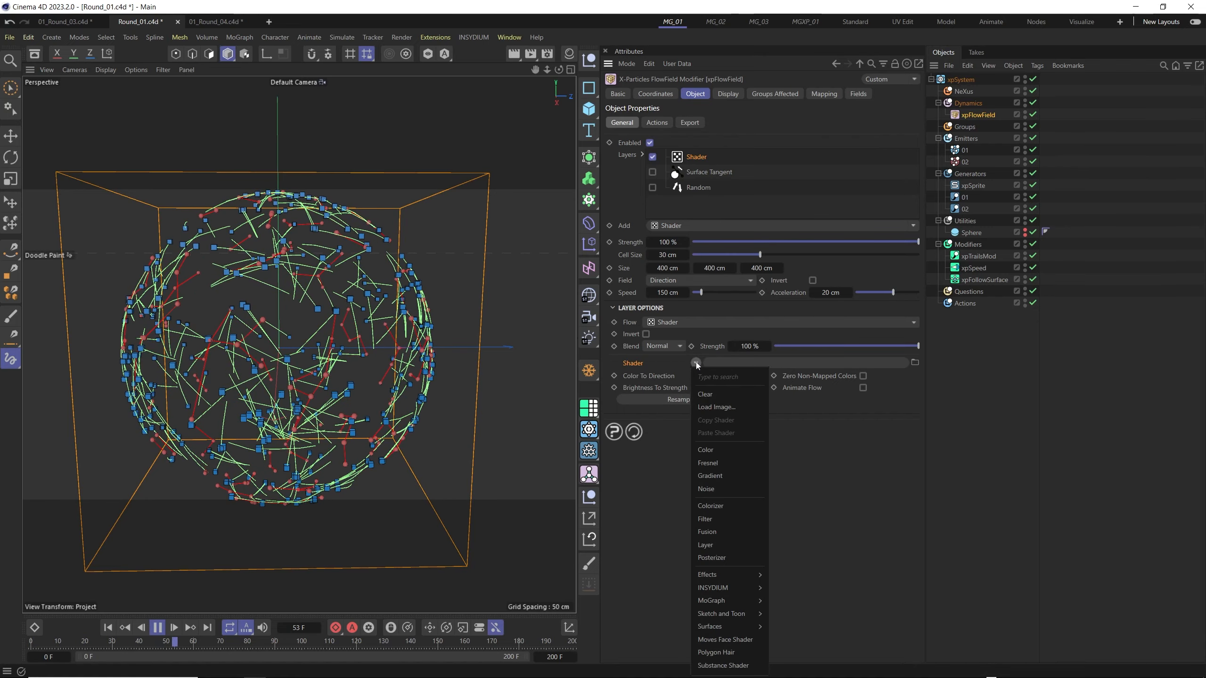
{"action": "left_click", "coordinate": [714, 476]}
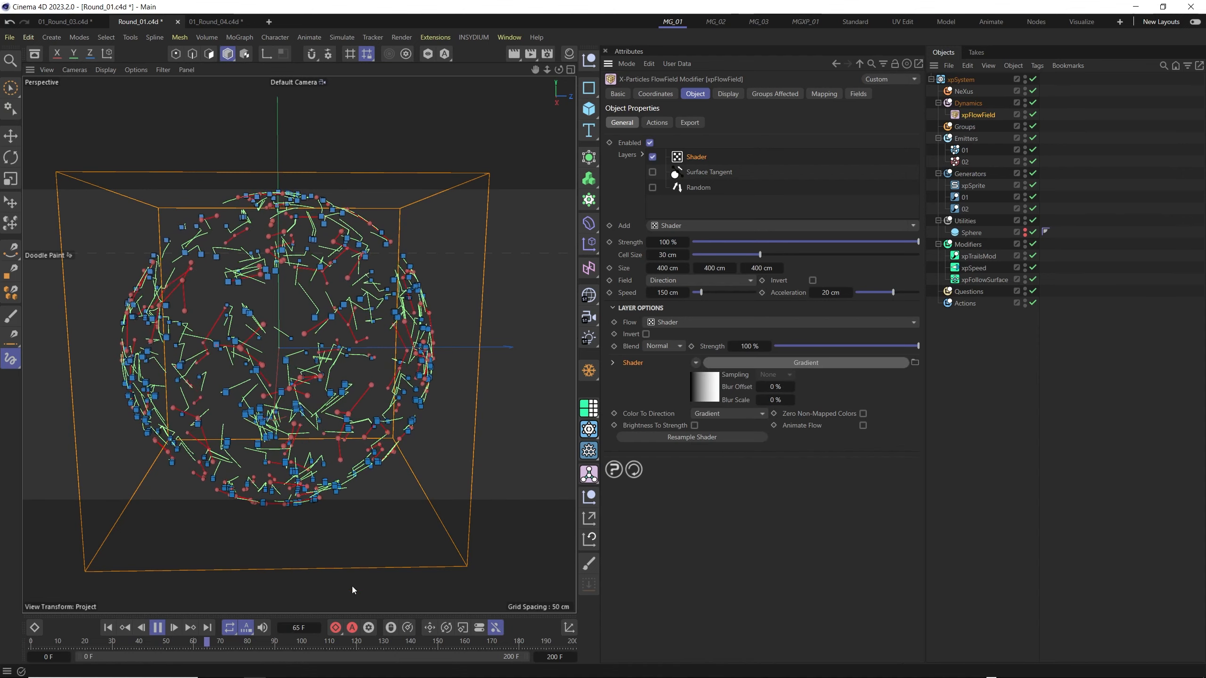
{"action": "left_click", "coordinate": [112, 629]}
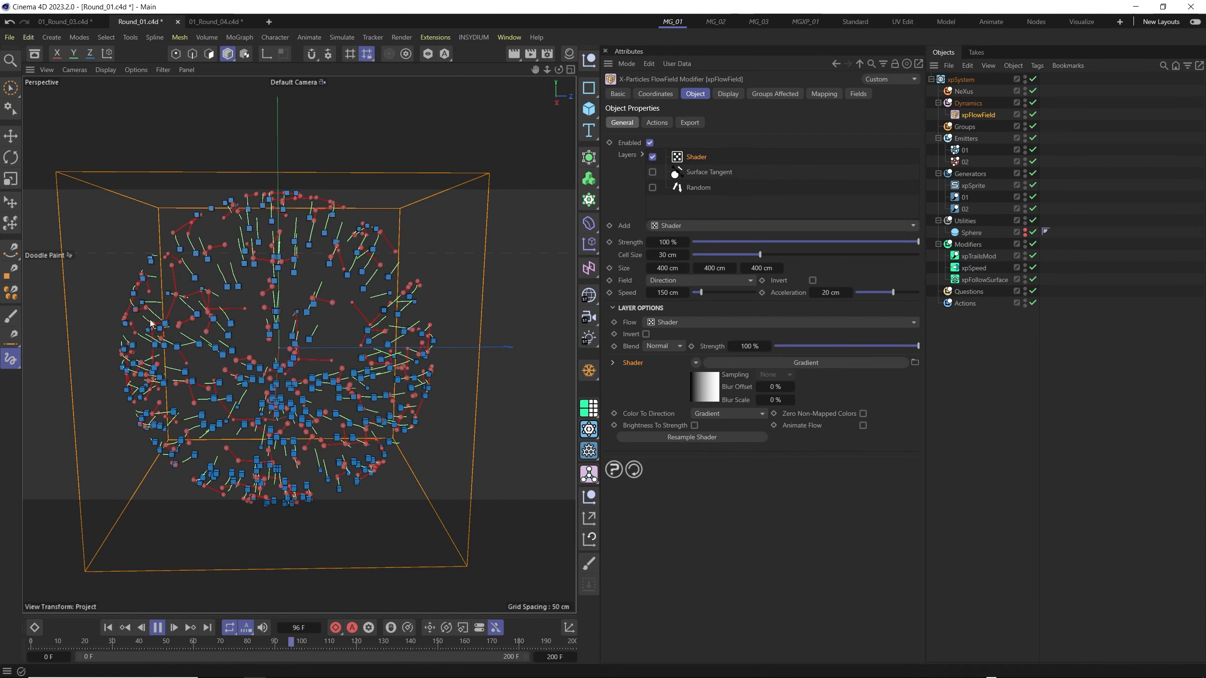
Doodle loops and direction strokes over the sphere to illustrate the gradient-driven flow, undoing the loops
{"action": "left_click_drag", "start_coordinate": [288, 195], "coordinate": [285, 243]}
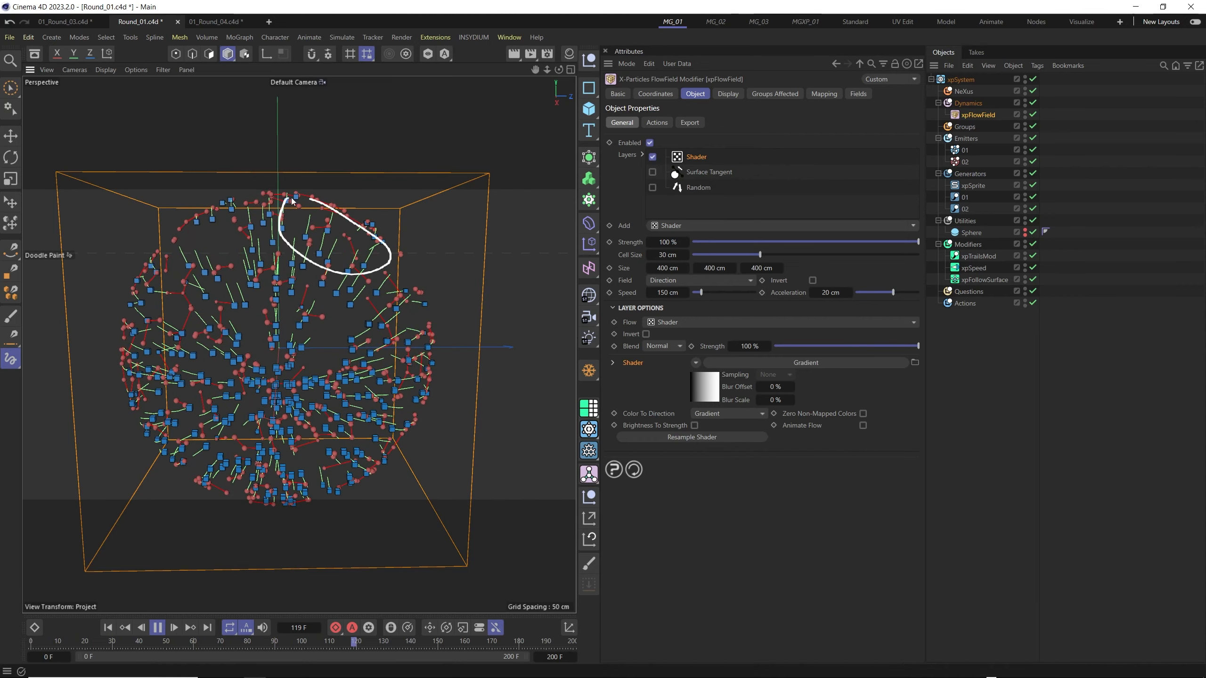
{"action": "left_click_drag", "start_coordinate": [263, 191], "coordinate": [261, 262]}
{"action": "left_click_drag", "start_coordinate": [221, 196], "coordinate": [256, 296]}
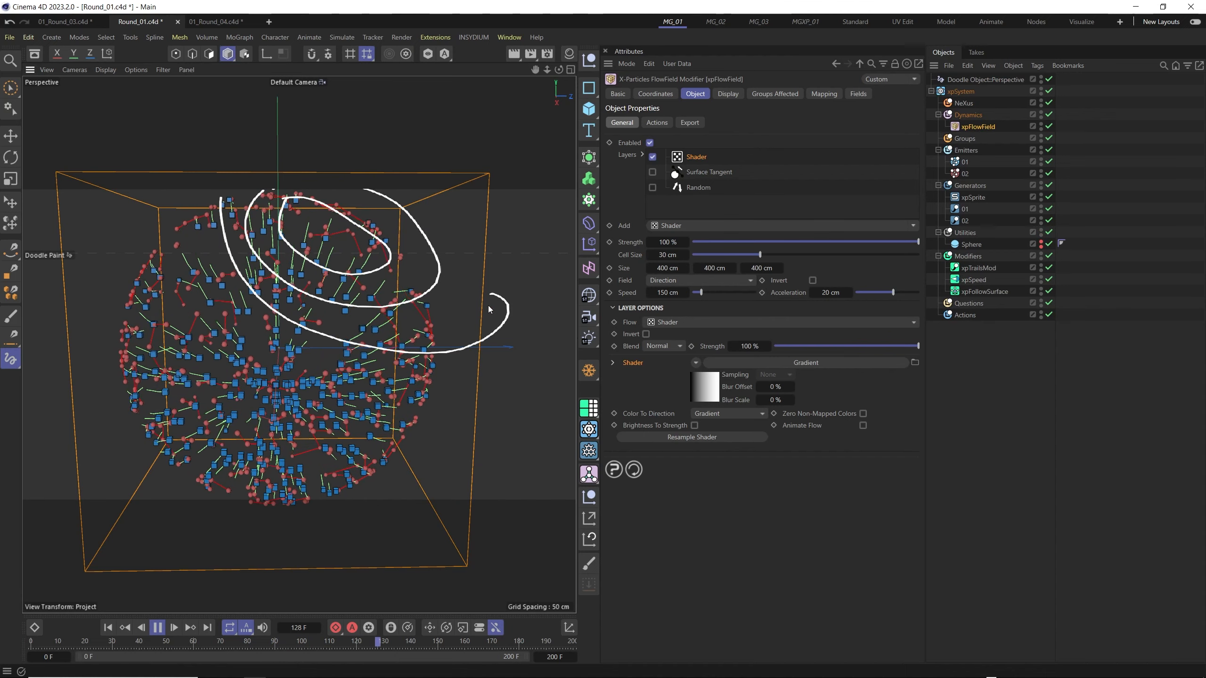
{"action": "key", "text": "ctrl+z"}
{"action": "key", "text": "ctrl+z"}
{"action": "key", "text": "ctrl+z"}
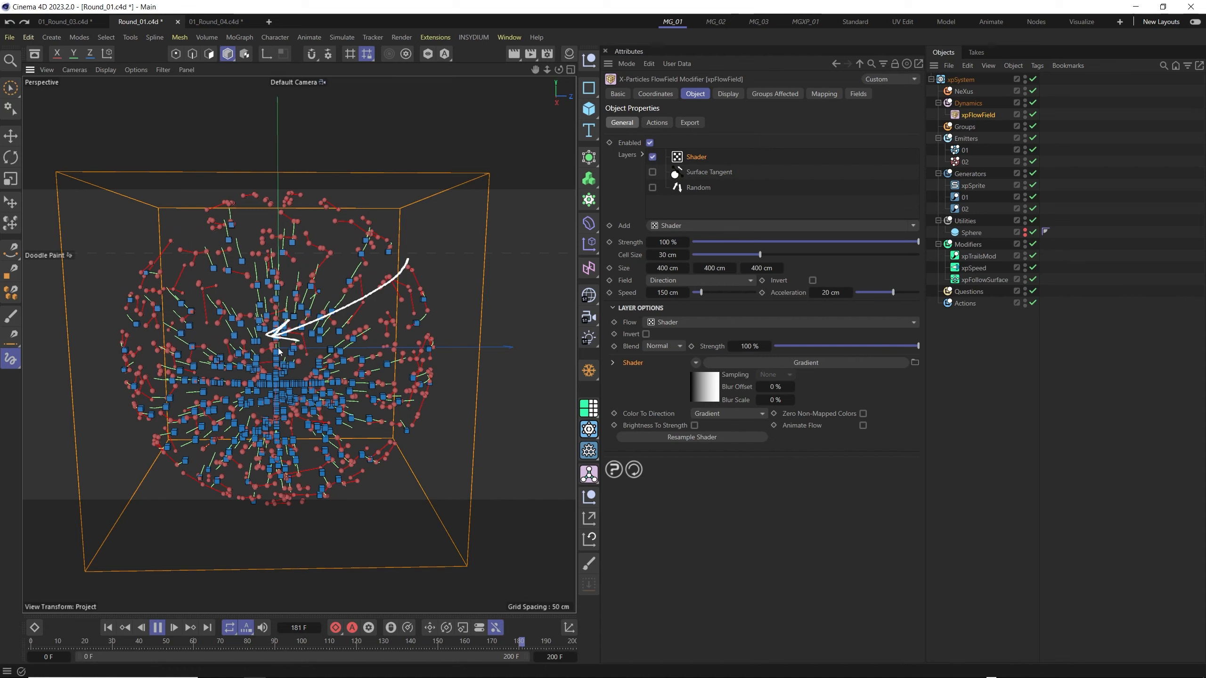
{"action": "left_click_drag", "start_coordinate": [216, 460], "coordinate": [219, 447]}
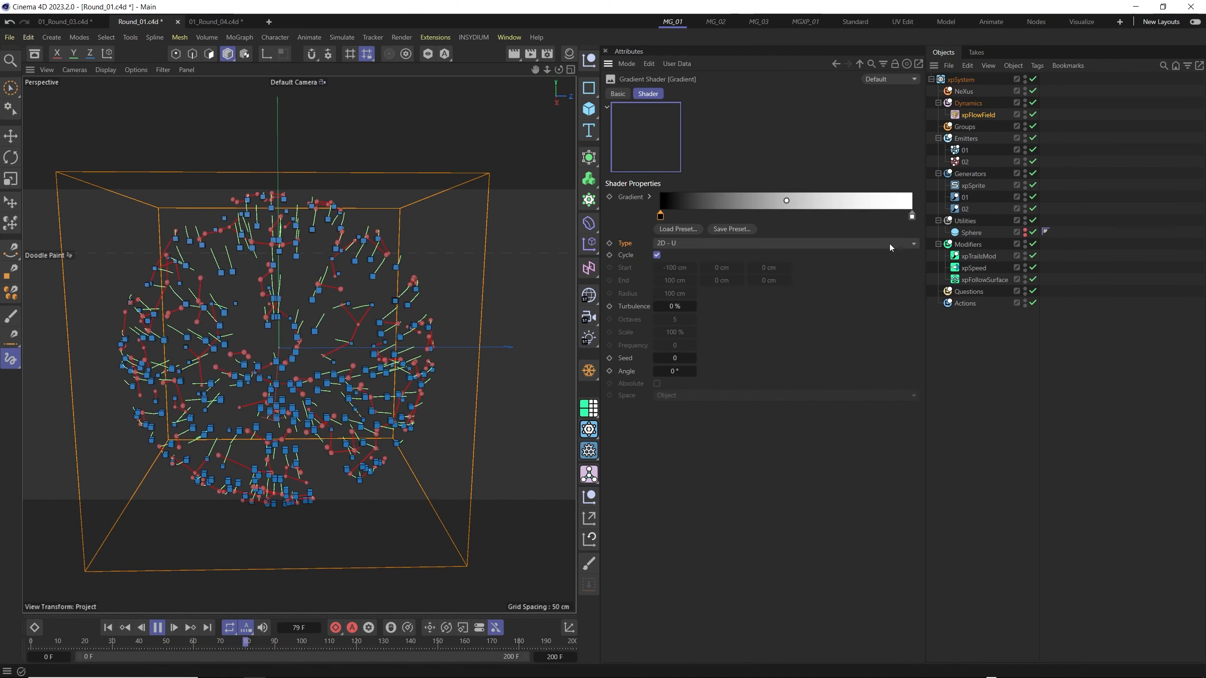
Set the Gradient shader's type to 2D - V, replay the simulation, and doodle a downward arrow over the sphere before undoing it
{"action": "left_click", "coordinate": [889, 243]}
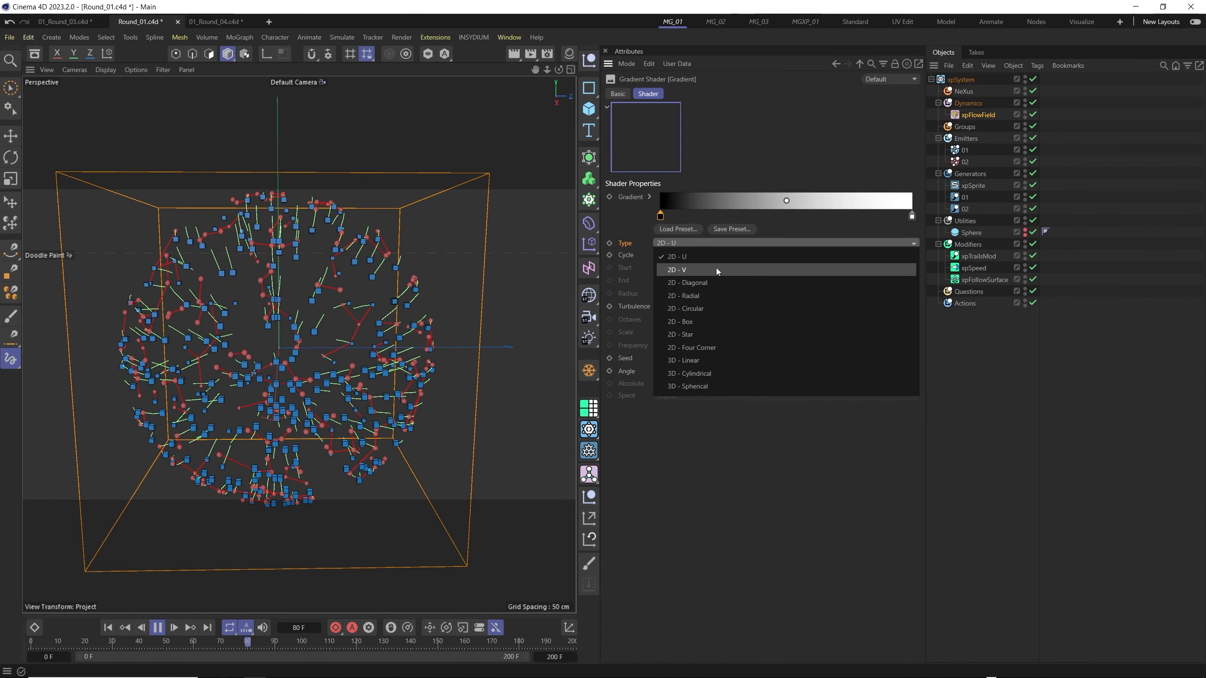
{"action": "left_click", "coordinate": [711, 270]}
{"action": "left_click", "coordinate": [108, 628]}
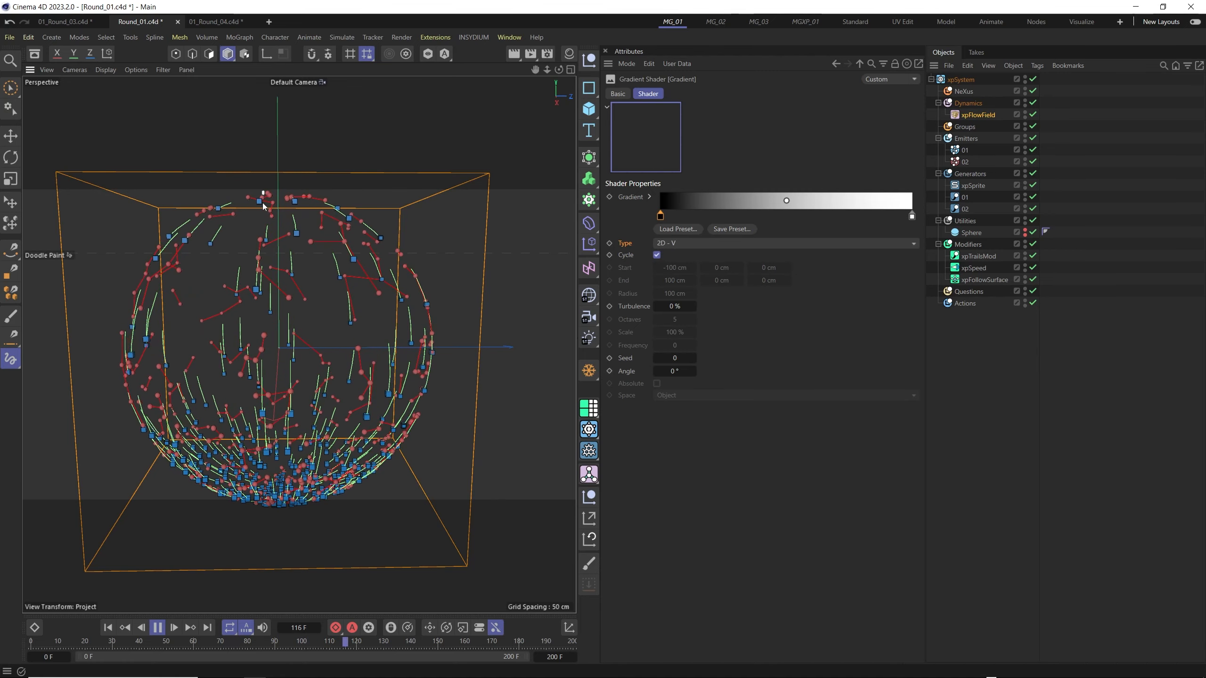
{"action": "left_click_drag", "start_coordinate": [268, 300], "coordinate": [272, 298]}
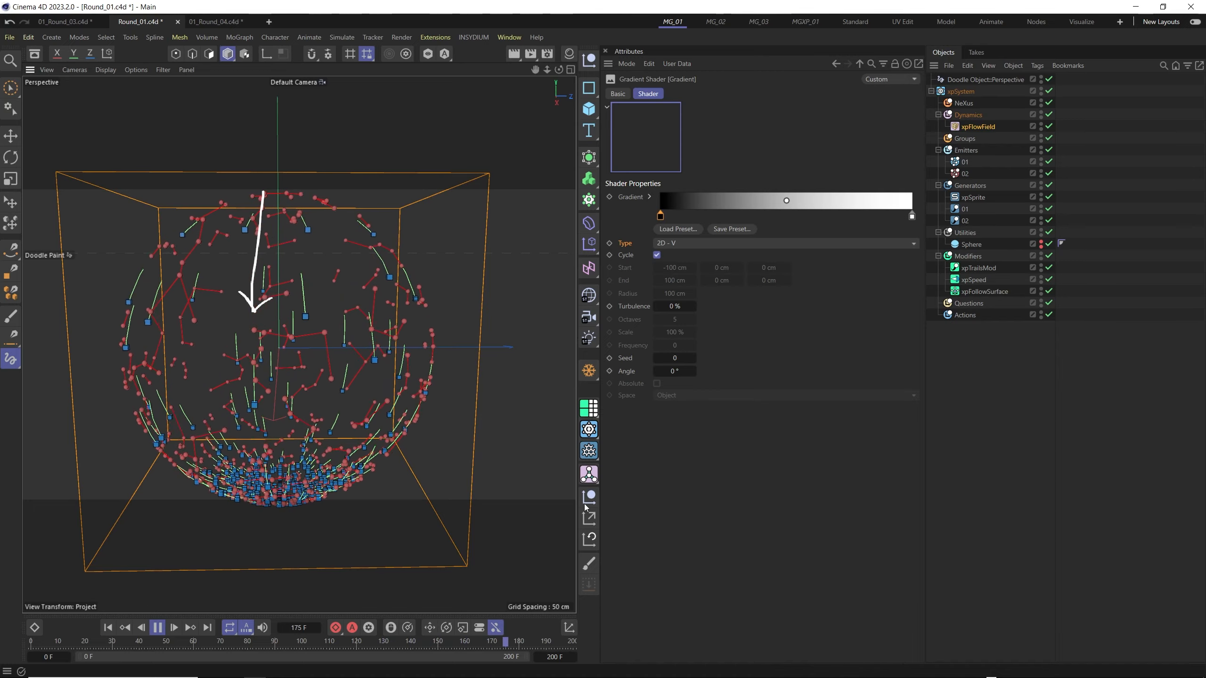
{"action": "key", "text": "ctrl+z"}
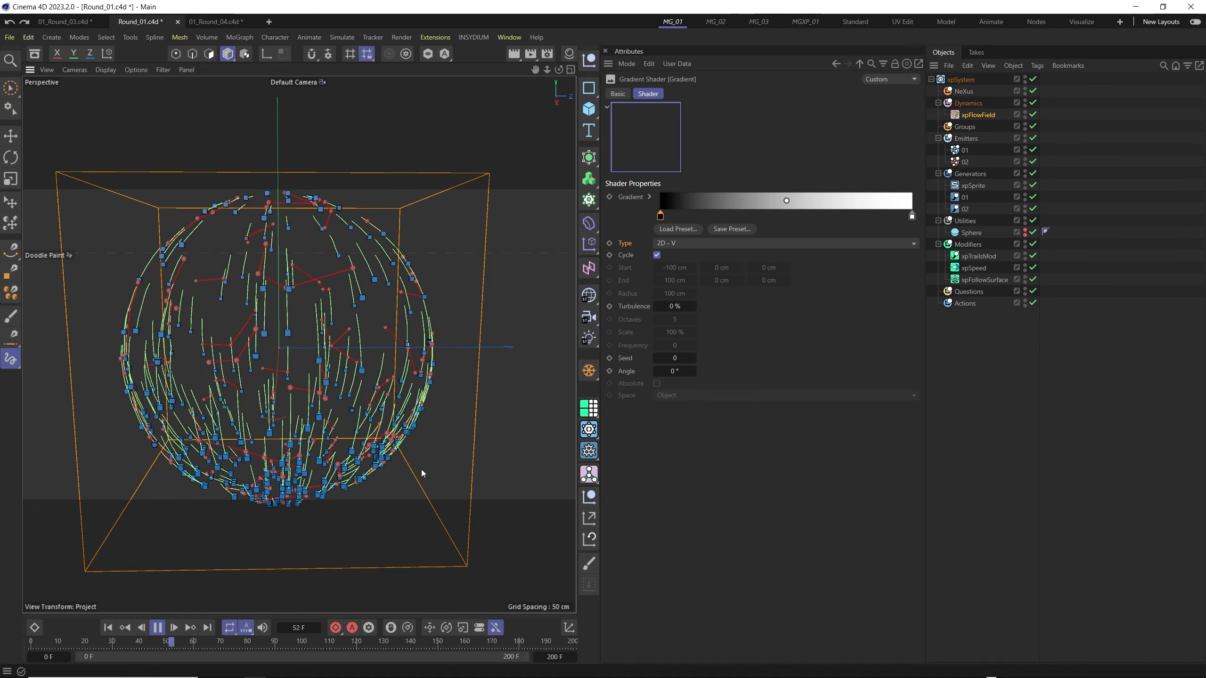
Invert the shader's gradient and replay the simulation from the start
{"action": "right_click", "coordinate": [699, 198]}
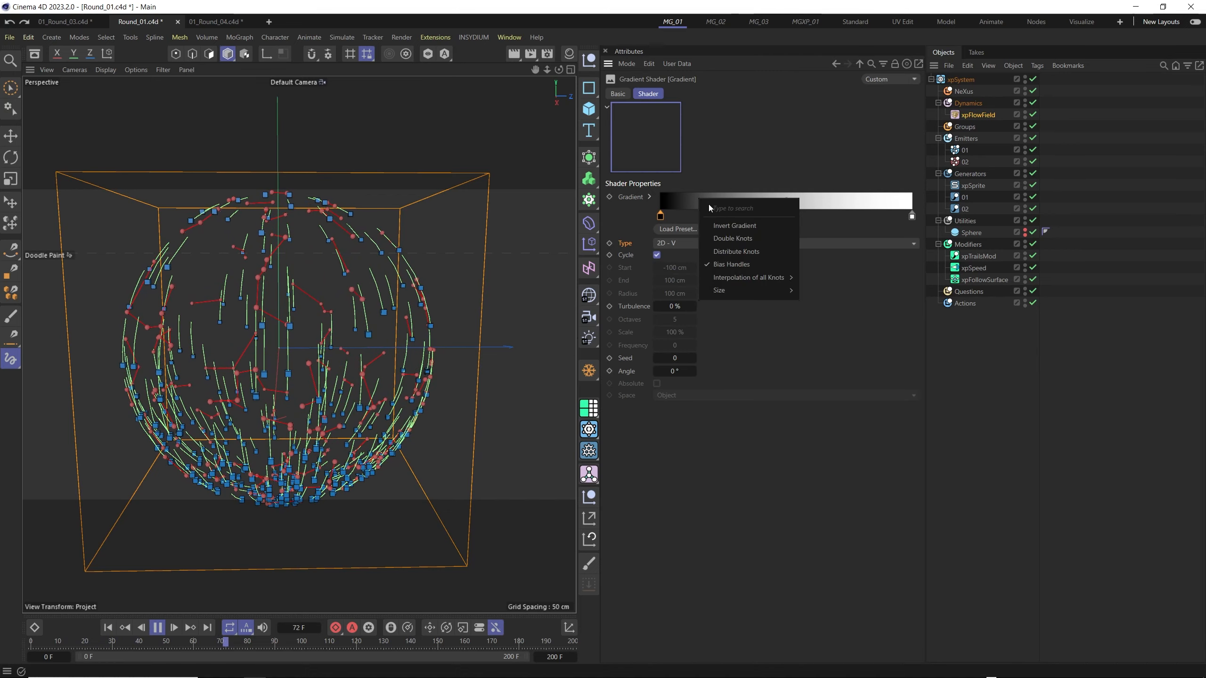
{"action": "left_click", "coordinate": [719, 226]}
{"action": "left_click", "coordinate": [107, 628]}
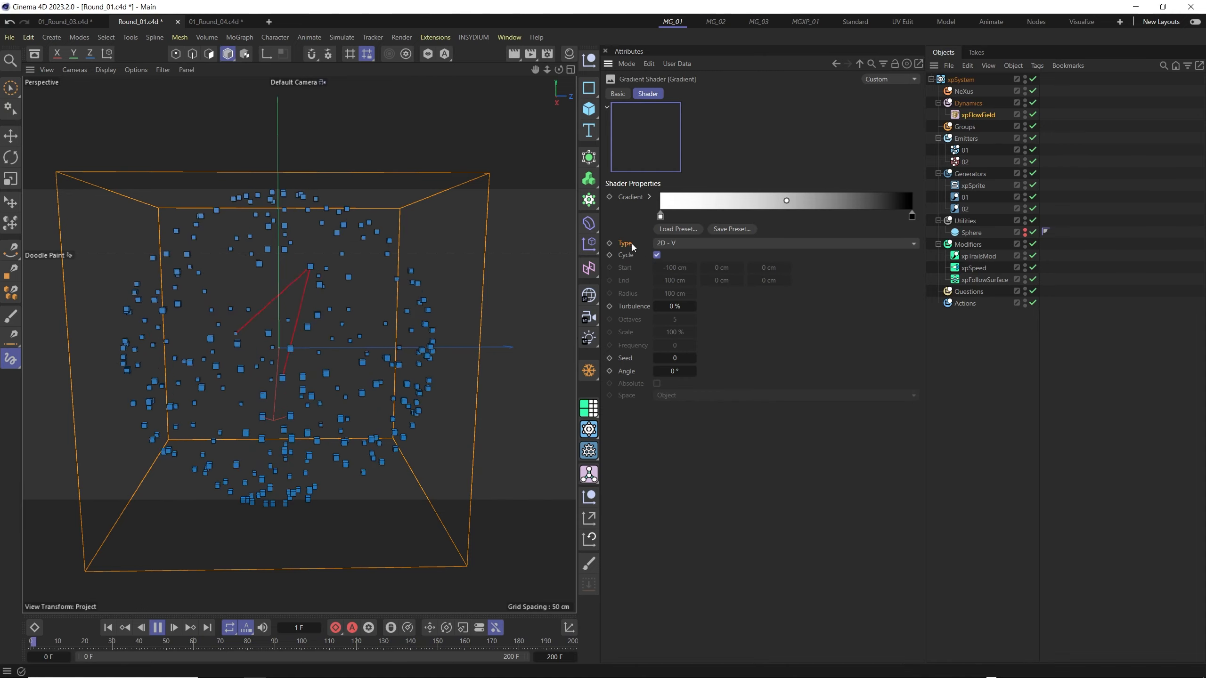
Set the Gradient shader's type to 2D - Radial and replay the simulation from the start
{"action": "left_click", "coordinate": [912, 243]}
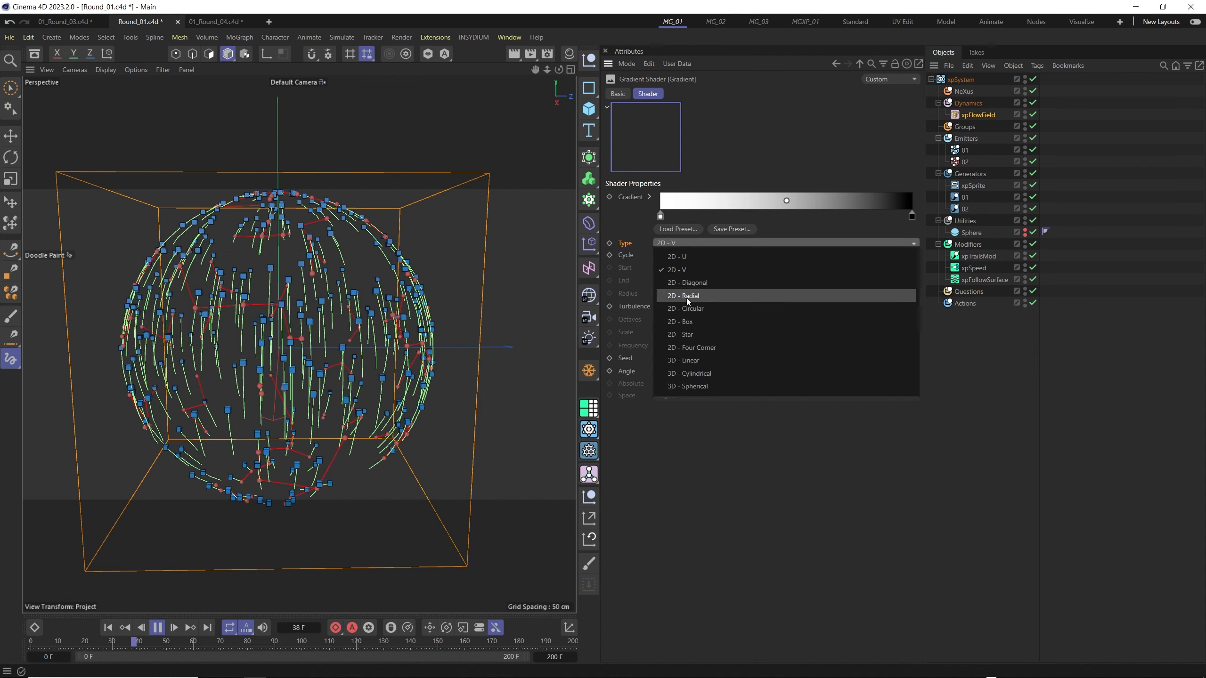
{"action": "left_click", "coordinate": [700, 296]}
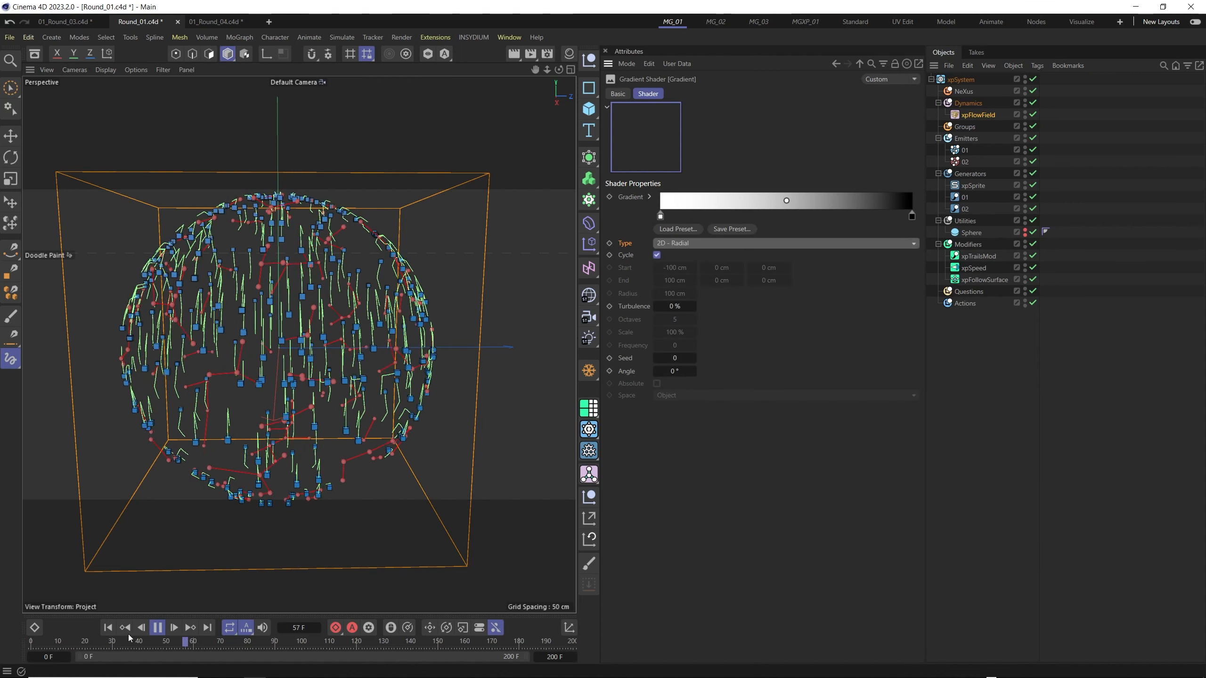
{"action": "left_click", "coordinate": [109, 628]}
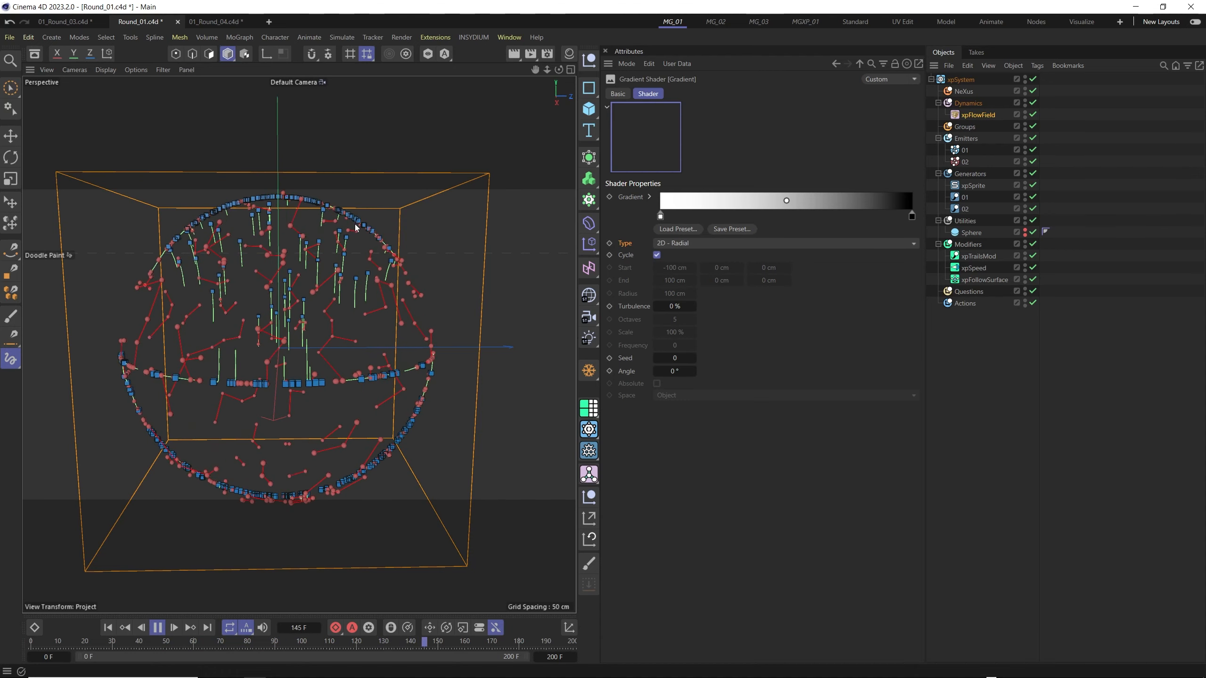
Doodle rings near the sphere's upper part to illustrate the radial gradient, undo them, and sketch two downward curved arrows
{"action": "left_click_drag", "start_coordinate": [311, 224], "coordinate": [321, 182]}
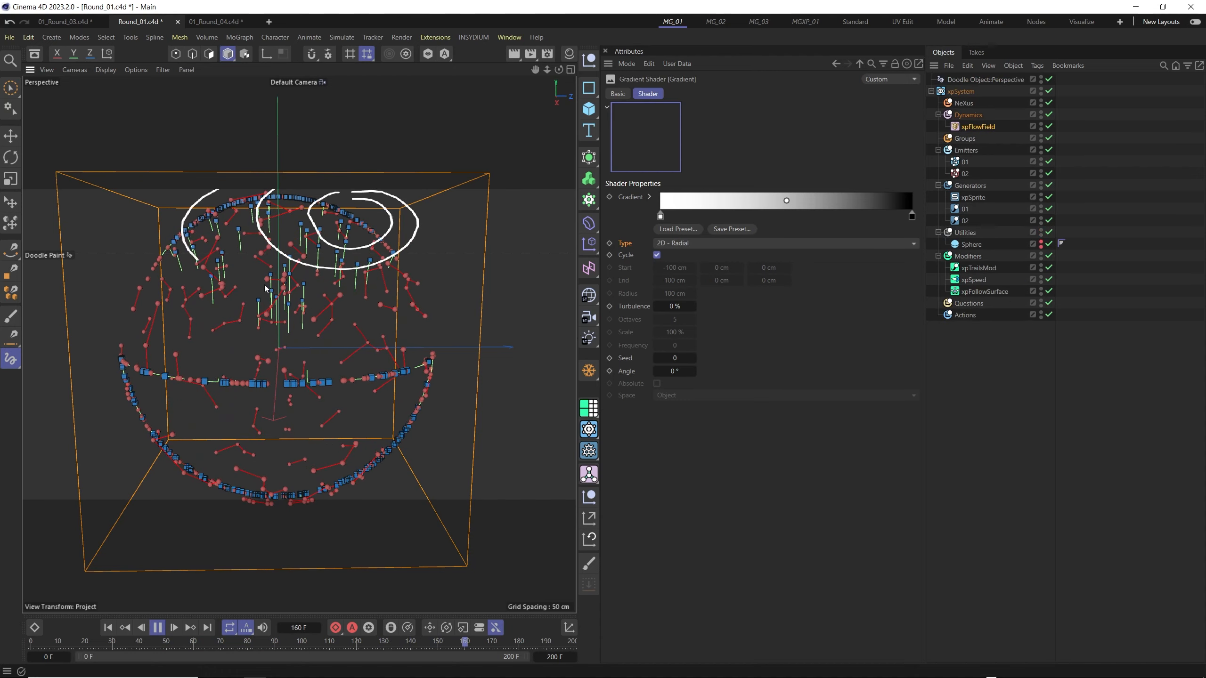
{"action": "key", "text": "ctrl+z"}
{"action": "key", "text": "ctrl+z"}
{"action": "key", "text": "ctrl+z"}
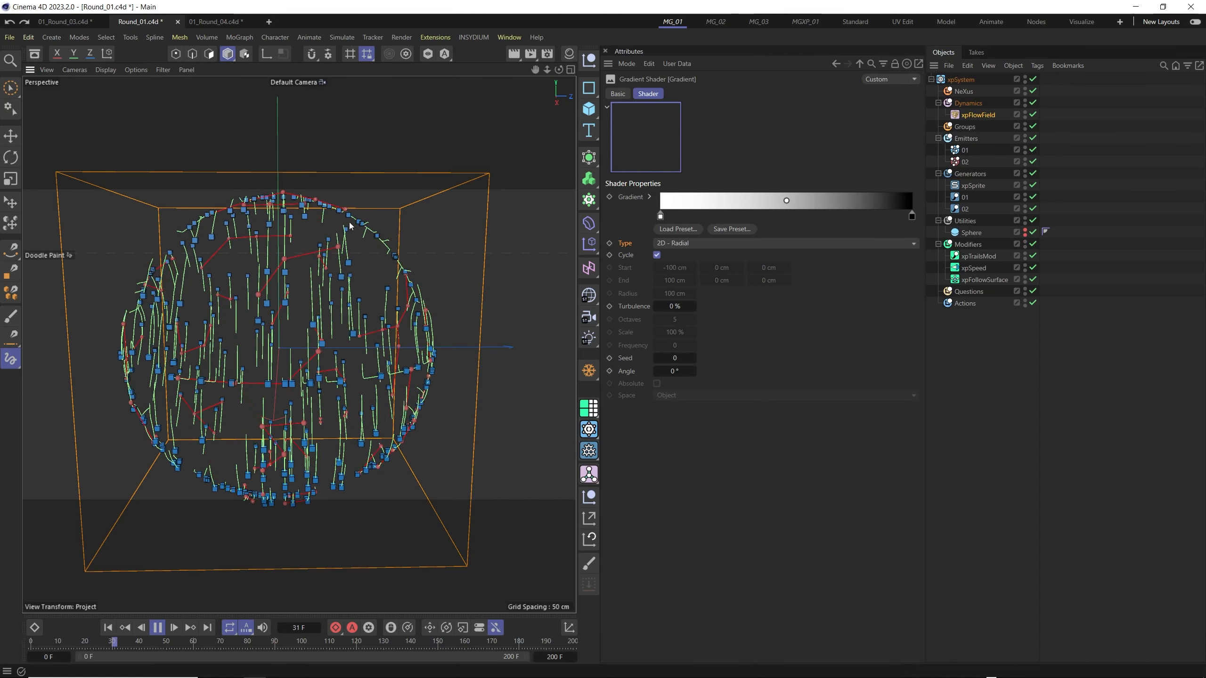
{"action": "left_click_drag", "start_coordinate": [369, 440], "coordinate": [366, 444]}
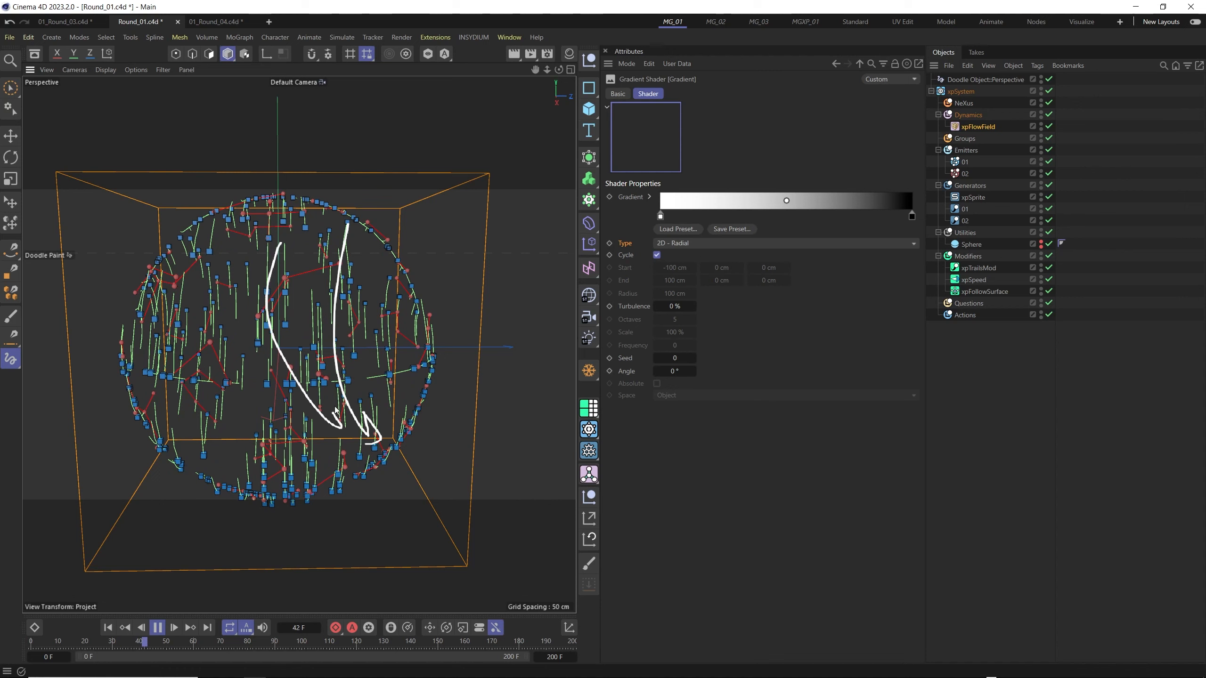
Invert the gradient to run from black to white and set its type to 2D - Circular
{"action": "left_click", "coordinate": [911, 244]}
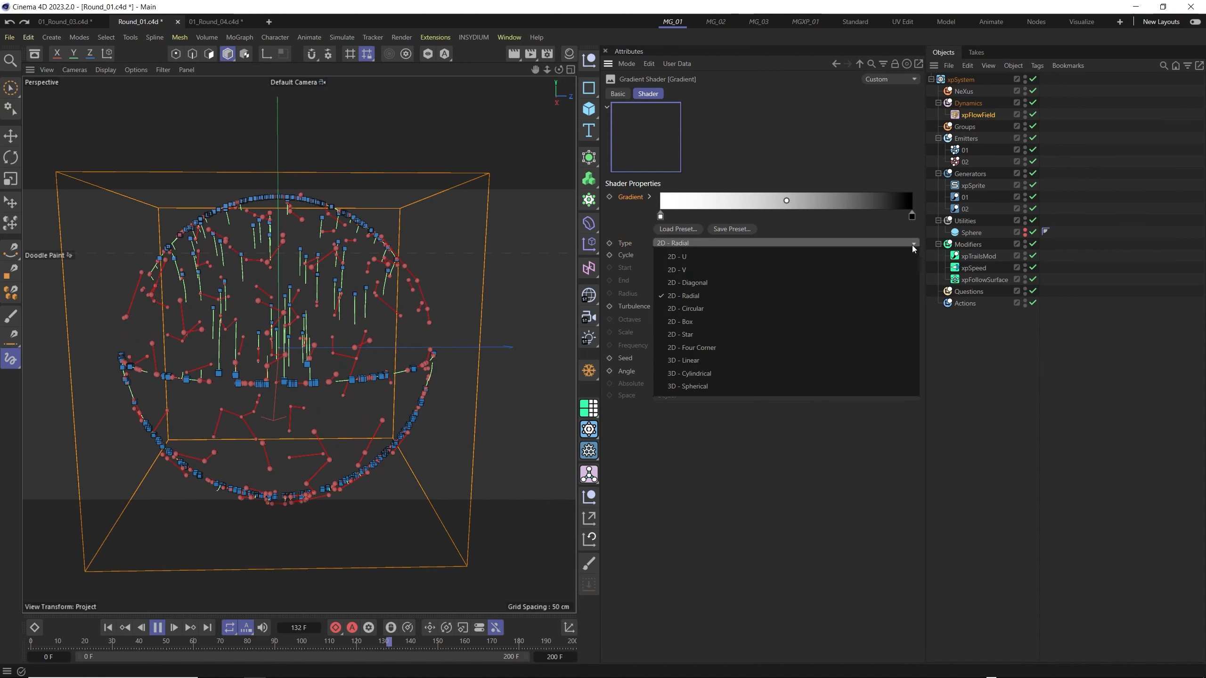
{"action": "left_click", "coordinate": [849, 224]}
{"action": "right_click", "coordinate": [718, 203]}
{"action": "left_click", "coordinate": [761, 227]}
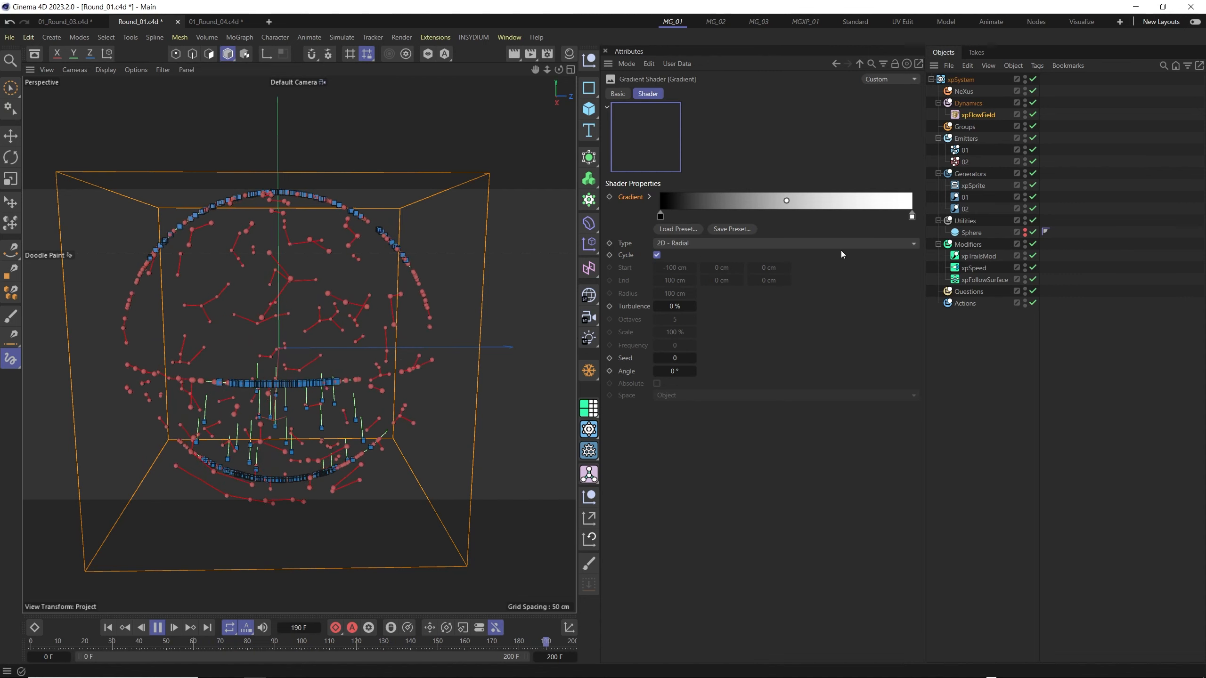
{"action": "left_click", "coordinate": [914, 241]}
{"action": "left_click", "coordinate": [730, 307]}
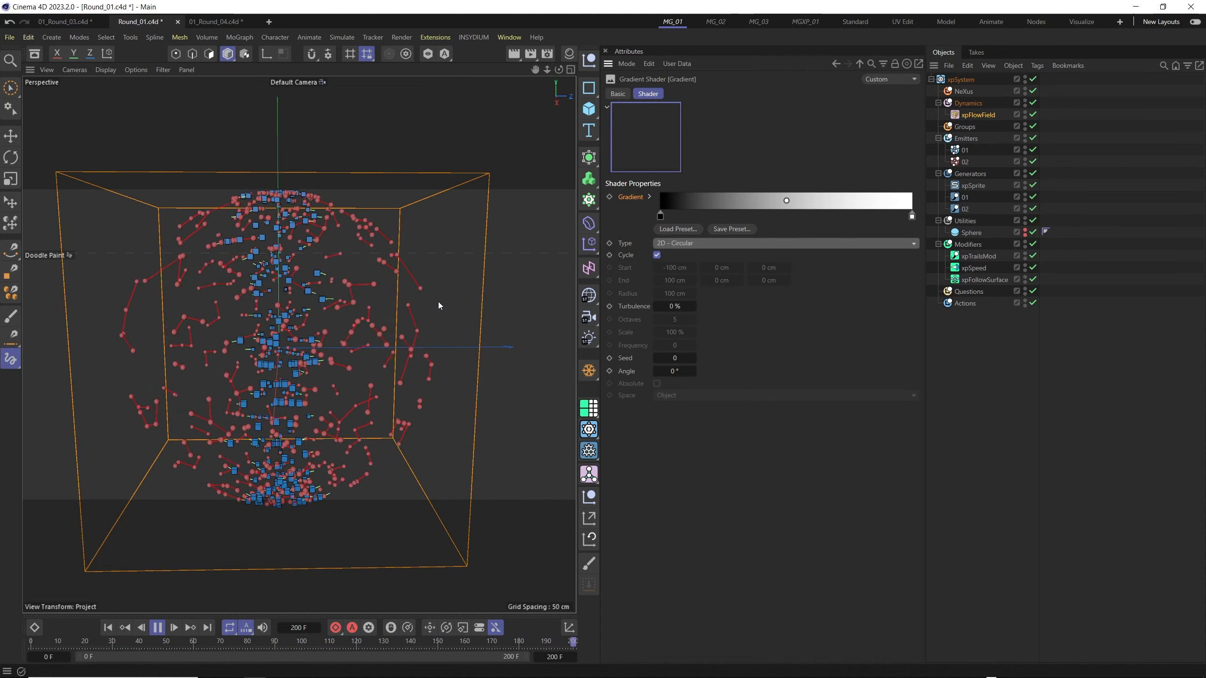
Doodle inward arrows from both sides and a vertical center line over the sphere, and undo all the strokes
{"action": "mouse_move", "coordinate": [451, 331]}
{"action": "left_mouse_down"}
{"action": "mouse_move", "coordinate": [382, 319]}
{"action": "mouse_move", "coordinate": [389, 333]}
{"action": "left_mouse_up"}
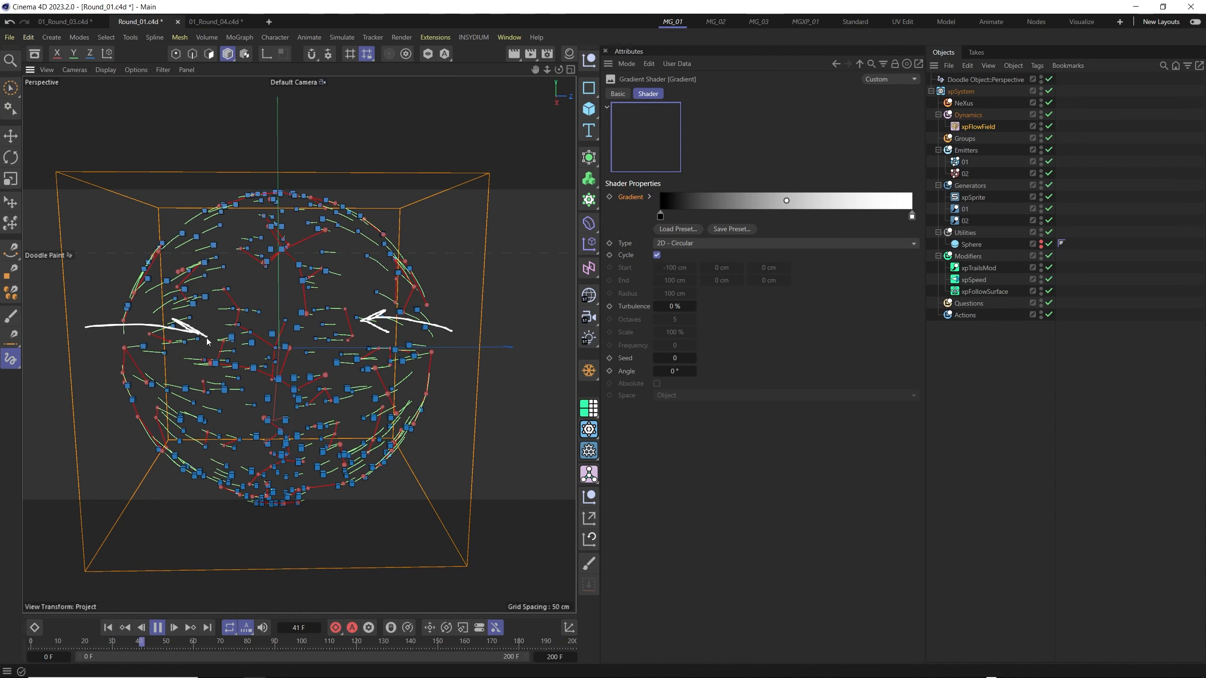
{"action": "left_click_drag", "start_coordinate": [208, 339], "coordinate": [168, 342]}
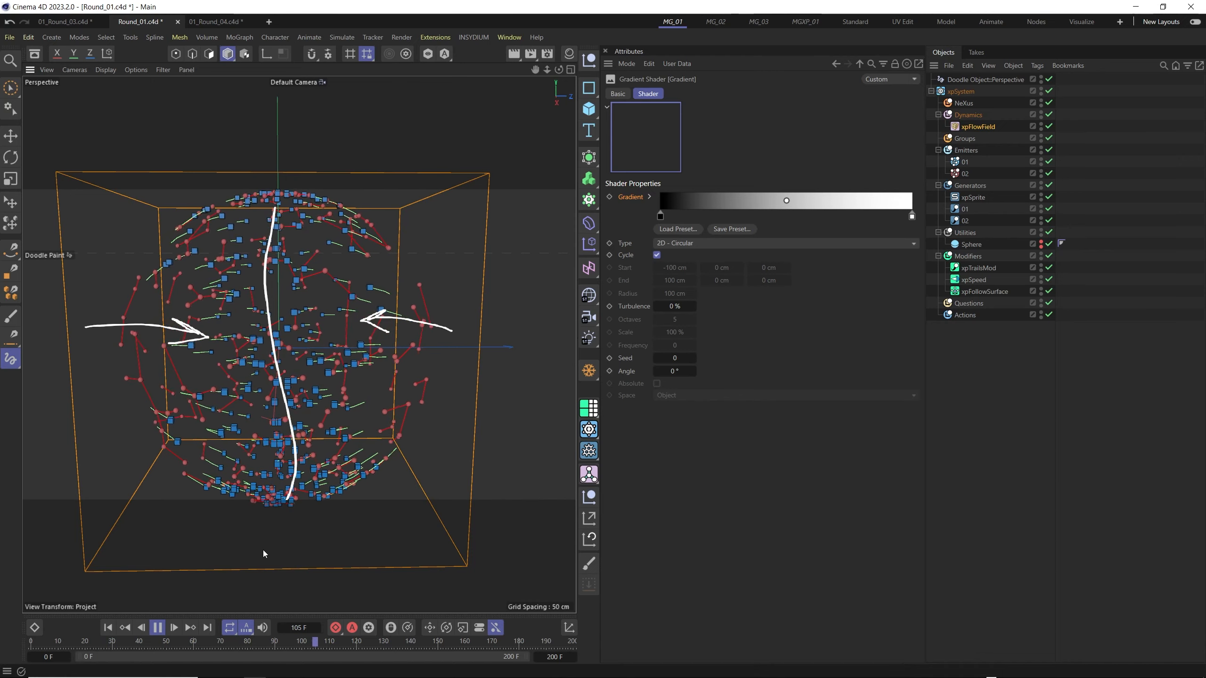
{"action": "key", "text": "ctrl+z"}
{"action": "key", "text": "ctrl+z"}
{"action": "key", "text": "ctrl+z"}
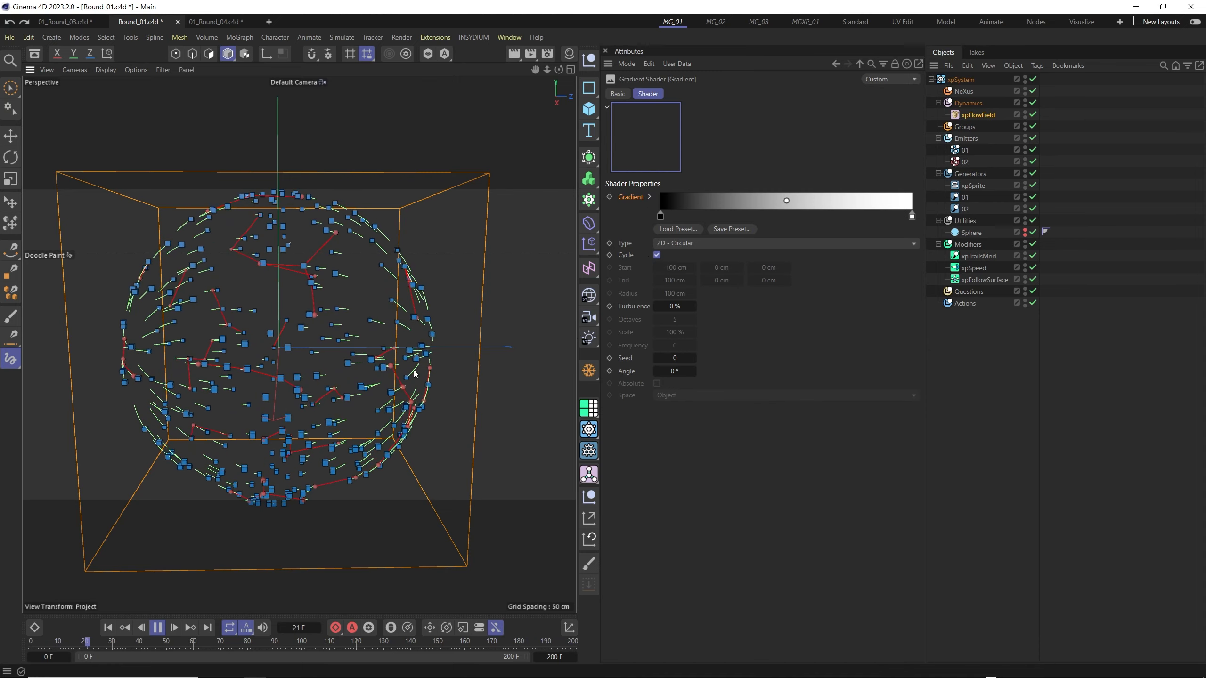
Set the Gradient shader's type to 2D - Box, replay the simulation, and doodle flow arrows and a central loop over the sphere
{"action": "left_click", "coordinate": [914, 241]}
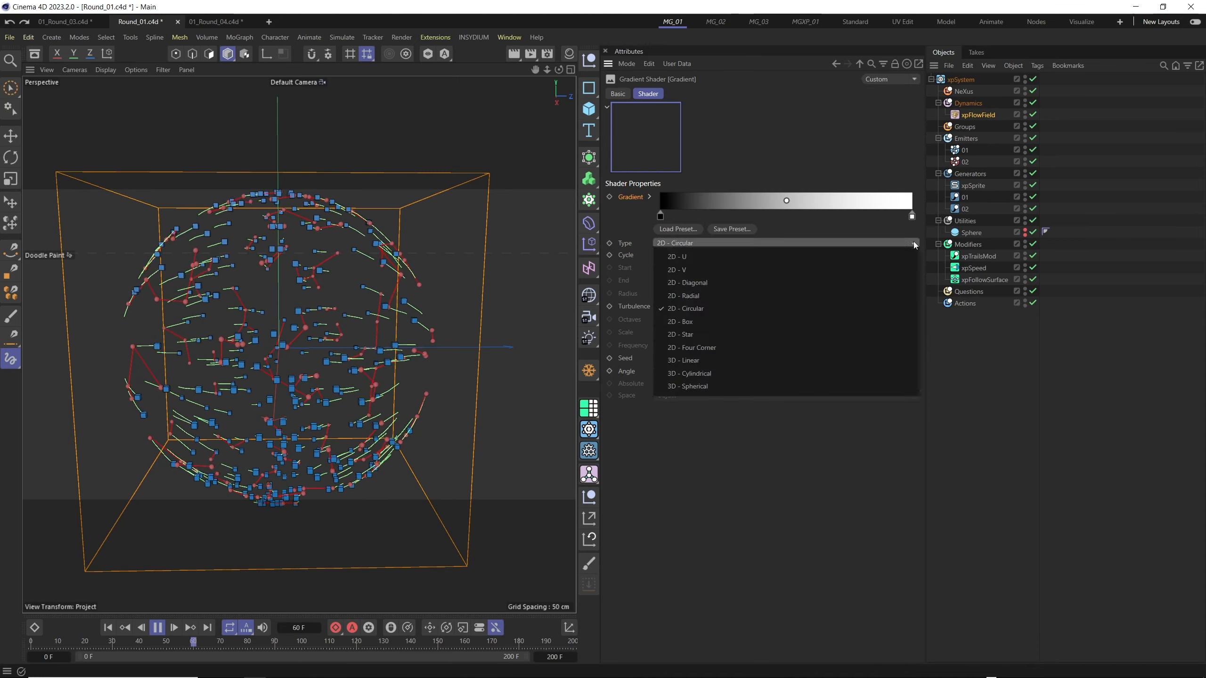
{"action": "left_click", "coordinate": [701, 320]}
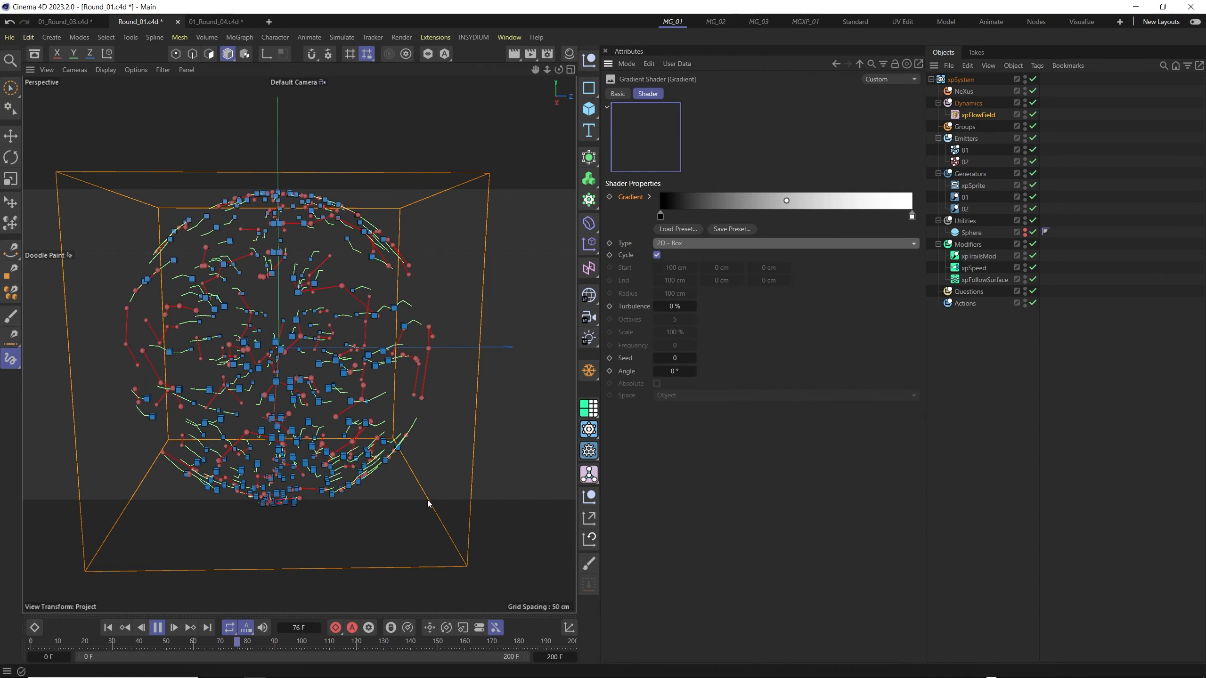
{"action": "left_click", "coordinate": [109, 627]}
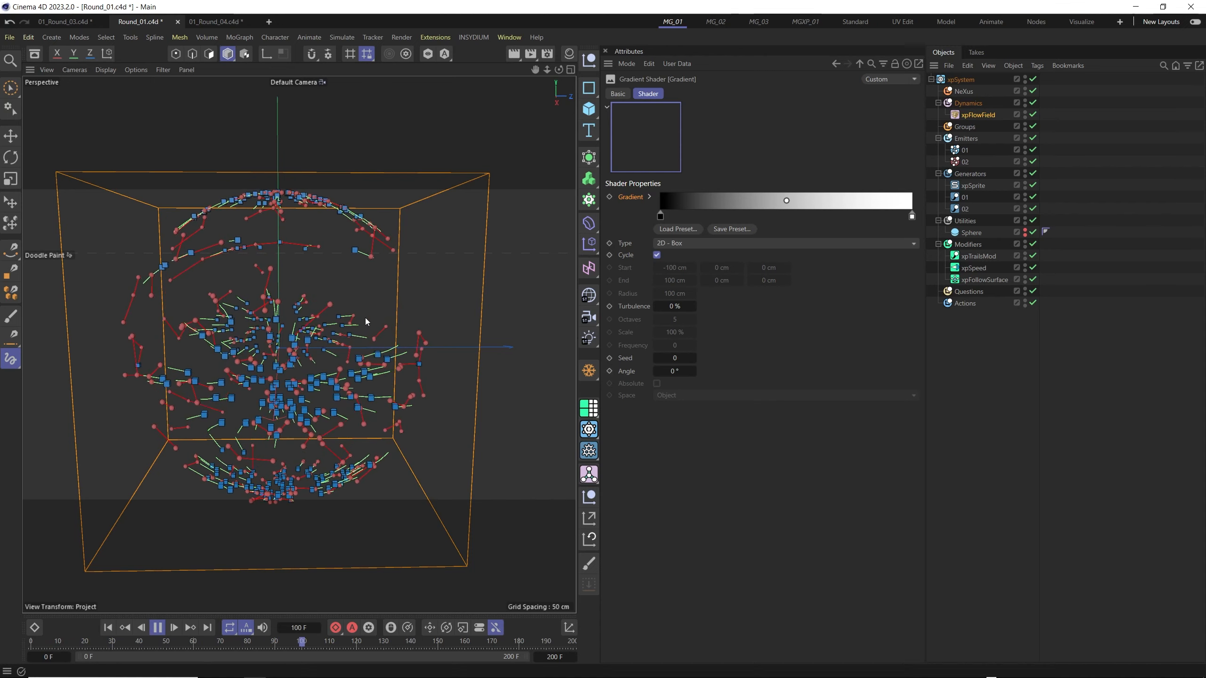
{"action": "left_click_drag", "start_coordinate": [375, 252], "coordinate": [298, 227]}
{"action": "mouse_move", "coordinate": [387, 438]}
{"action": "left_mouse_down"}
{"action": "mouse_move", "coordinate": [354, 467]}
{"action": "mouse_move", "coordinate": [349, 499]}
{"action": "left_mouse_up"}
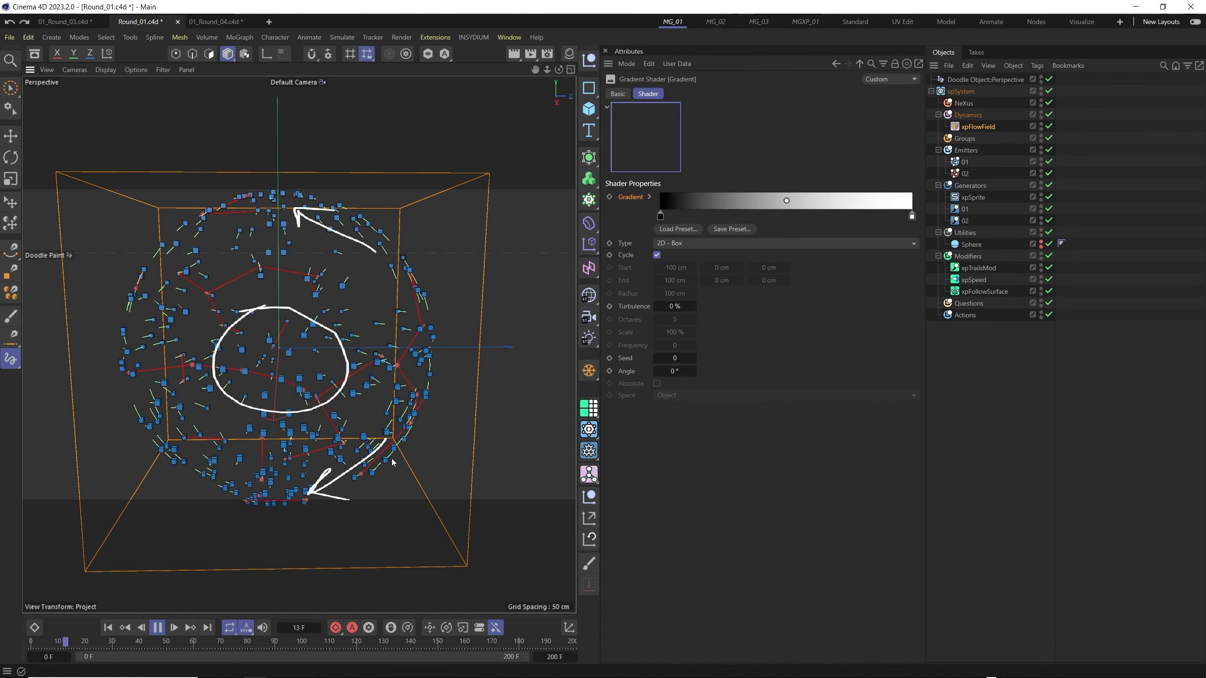
Try the 3D - Linear gradient type with a replay of the simulation, and switch the type to 3D - Spherical
{"action": "left_click", "coordinate": [912, 243]}
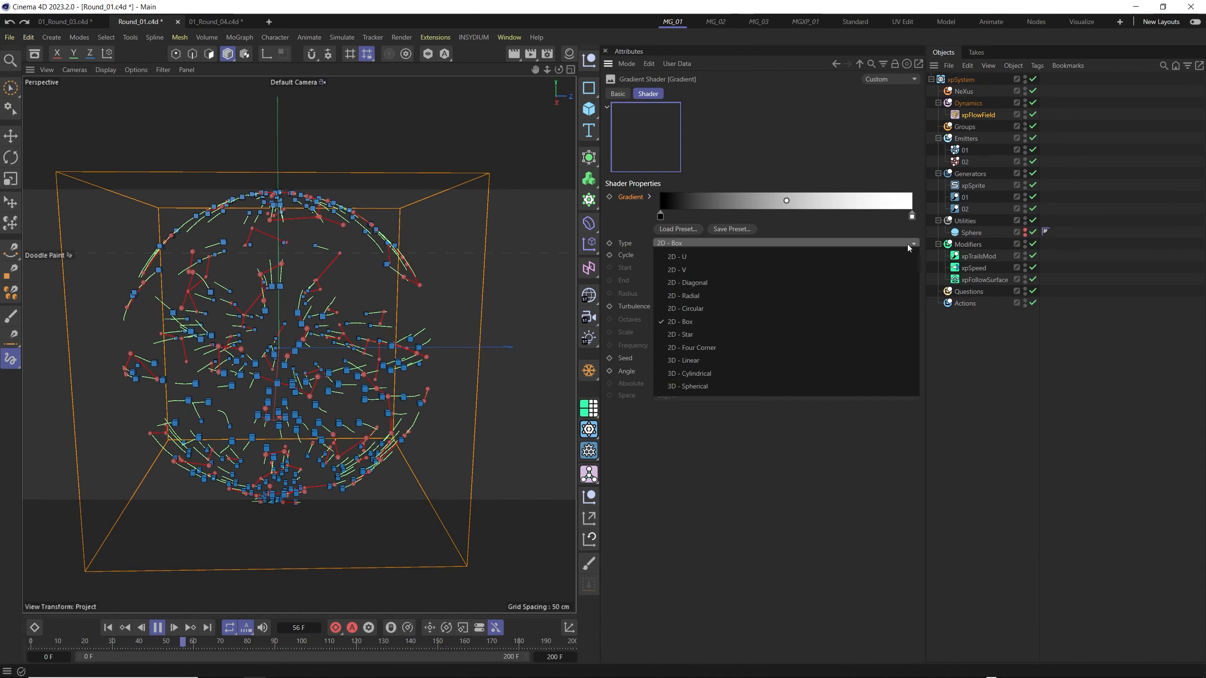
{"action": "left_click", "coordinate": [698, 361]}
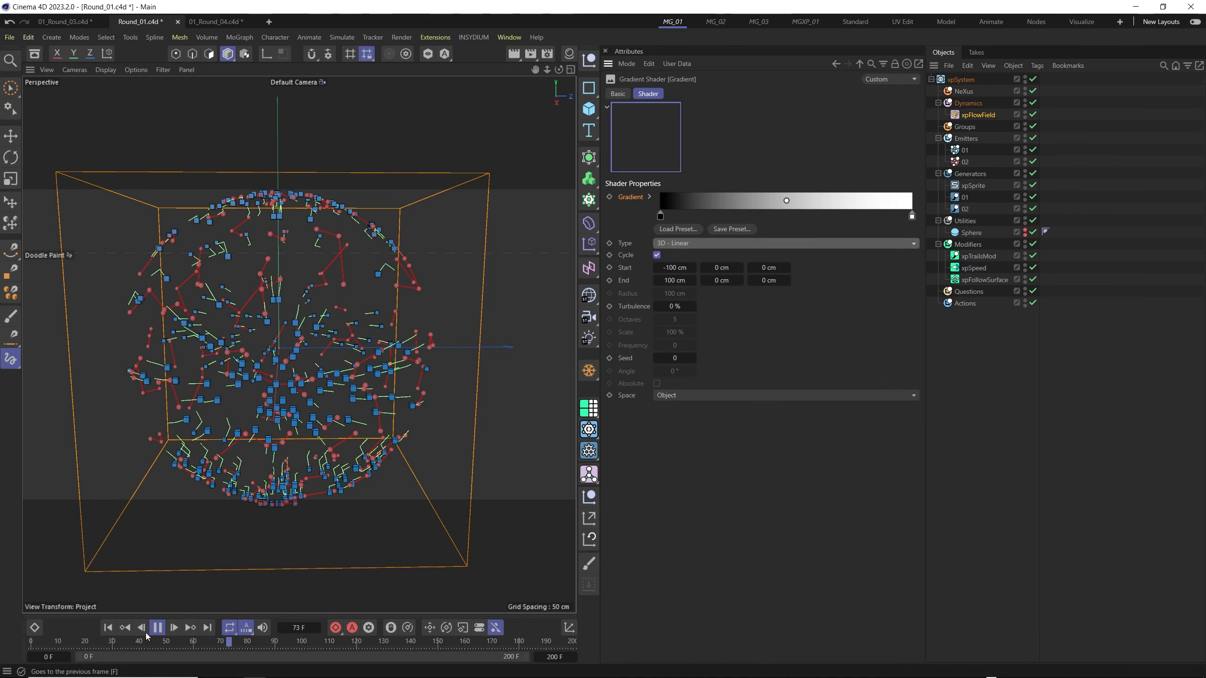
{"action": "left_click", "coordinate": [107, 628]}
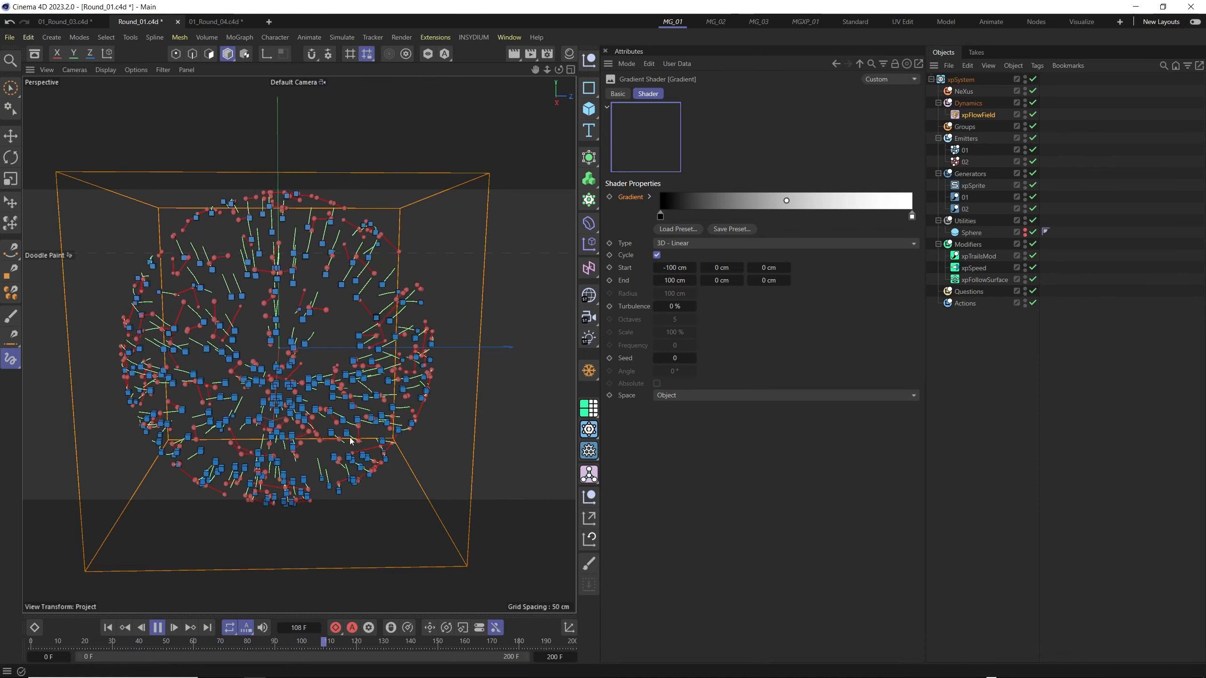
{"action": "left_click", "coordinate": [912, 243]}
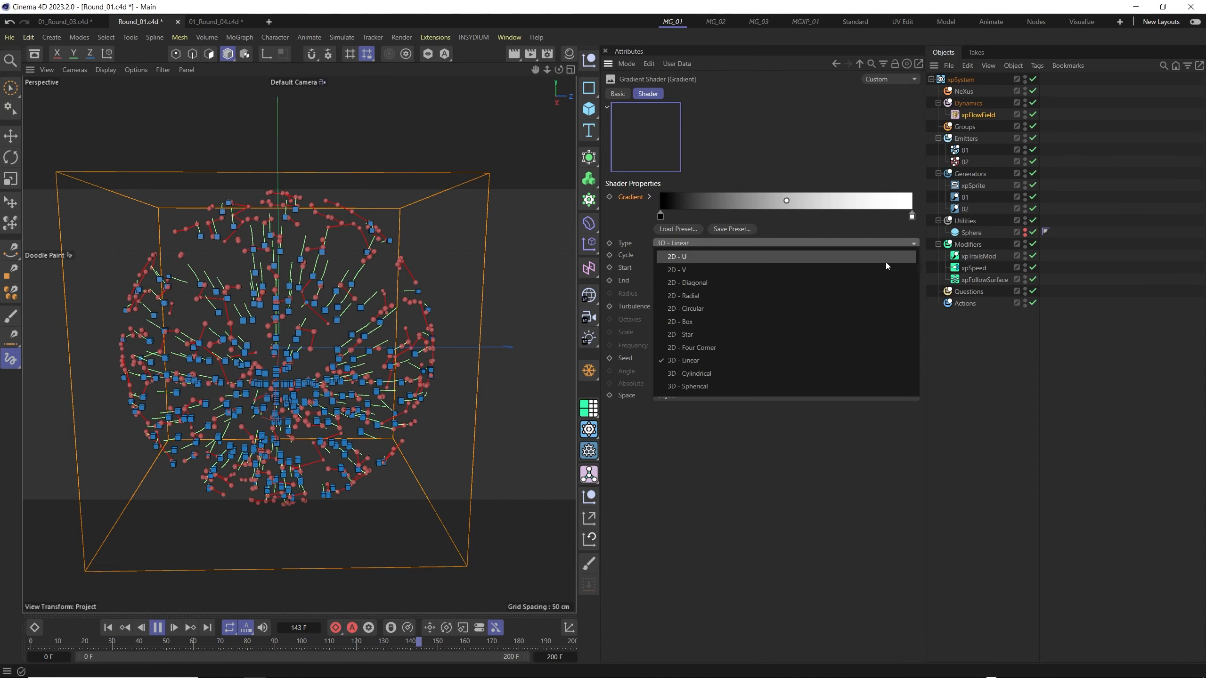
{"action": "left_click", "coordinate": [694, 387]}
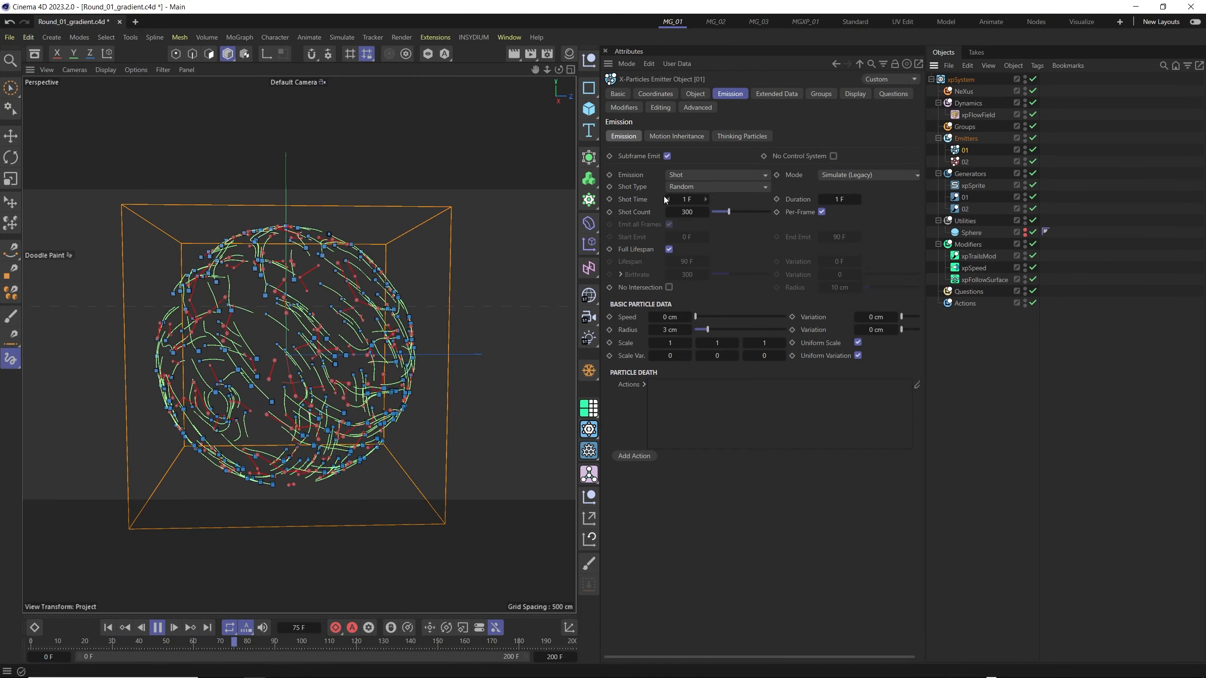
In the Round_01_gradient scene, review emitter 02's emission settings and the connection algorithms of trail objects 01 and 02
{"action": "left_click", "coordinate": [955, 163]}
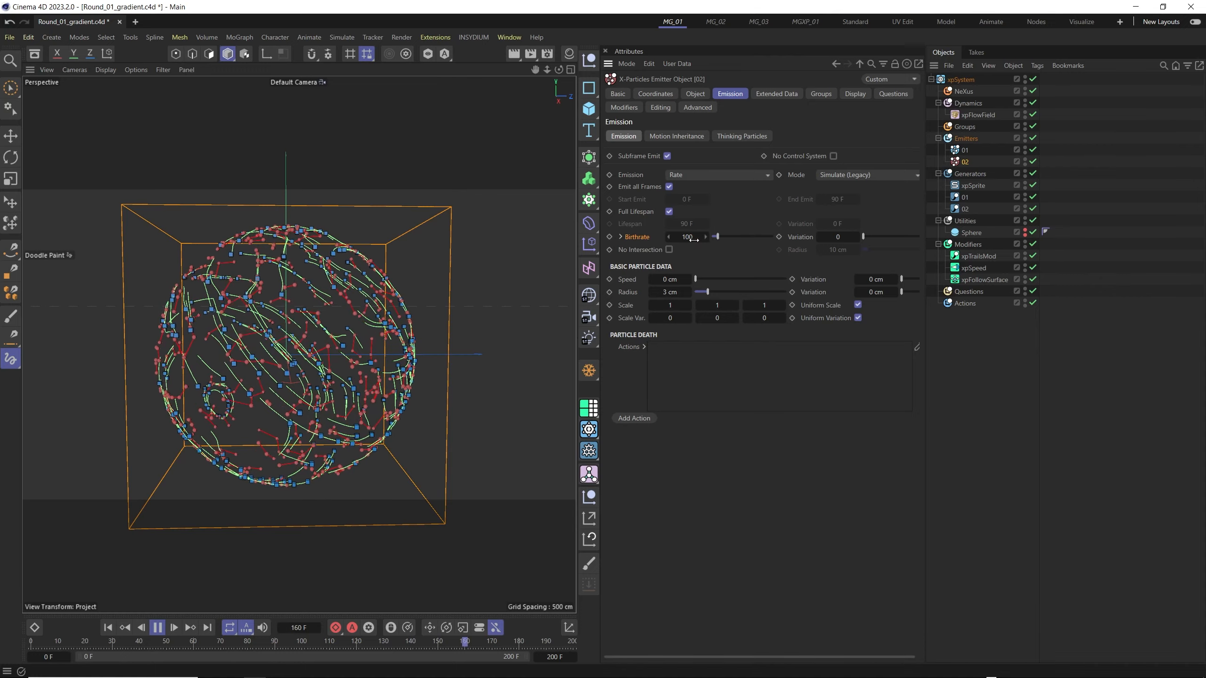
{"action": "left_click", "coordinate": [963, 206]}
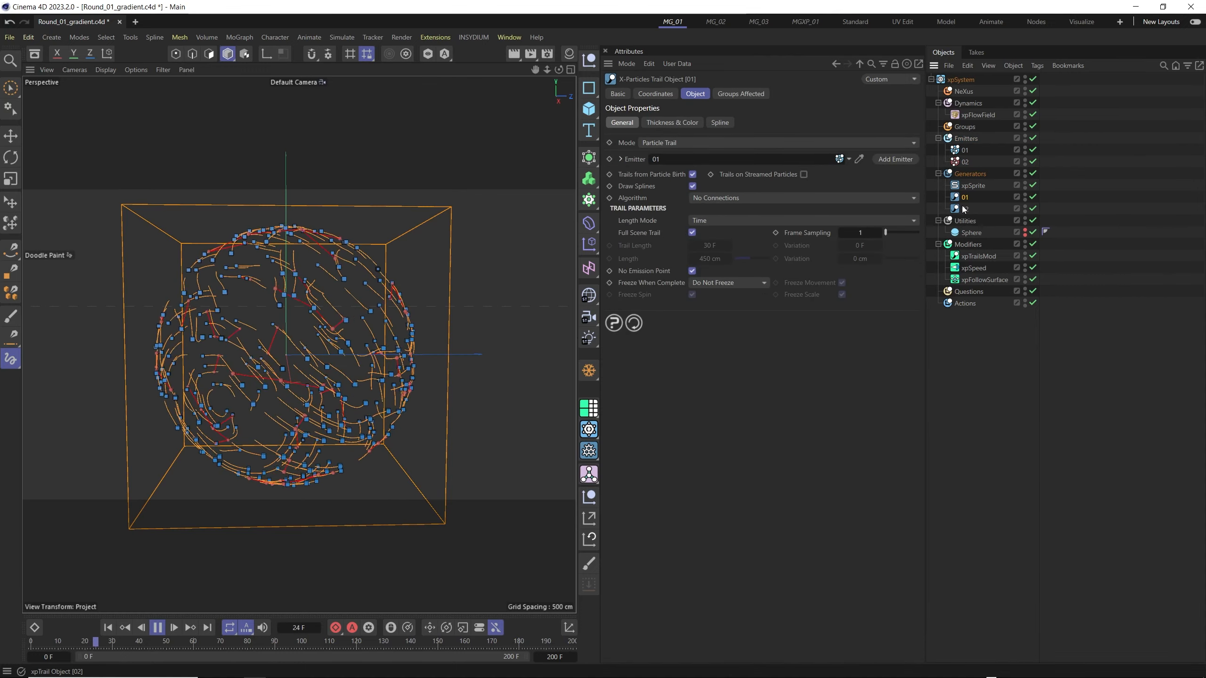
{"action": "left_click", "coordinate": [962, 197]}
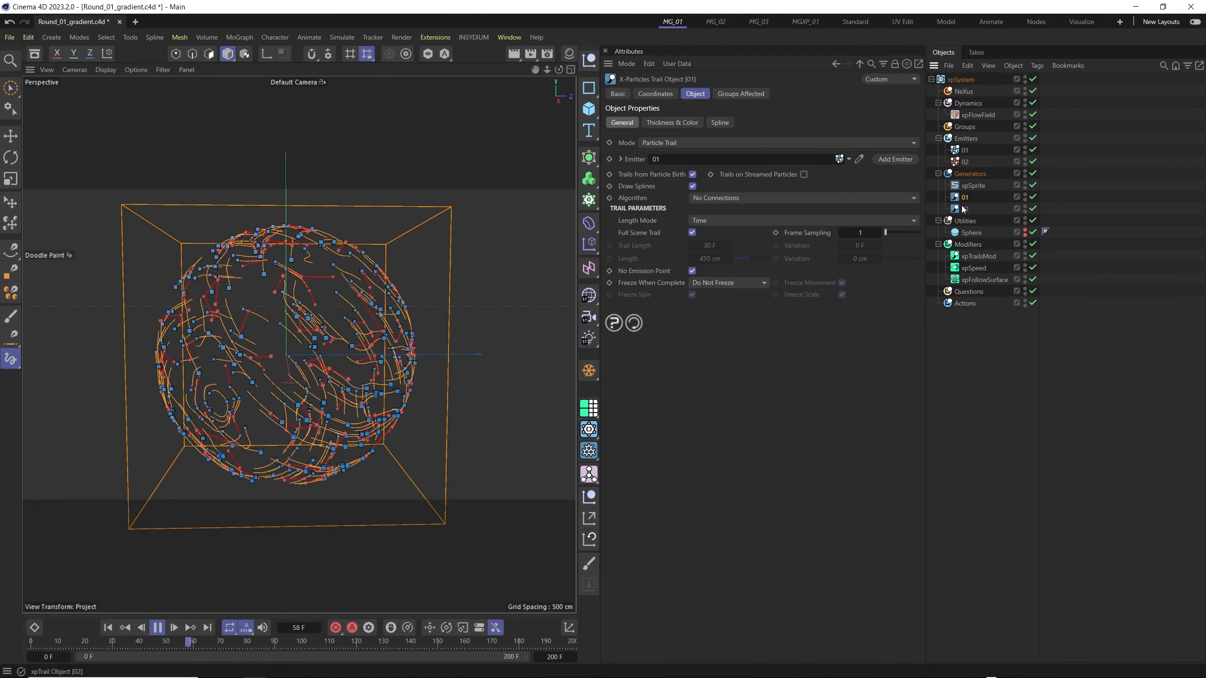
{"action": "left_click", "coordinate": [639, 199]}
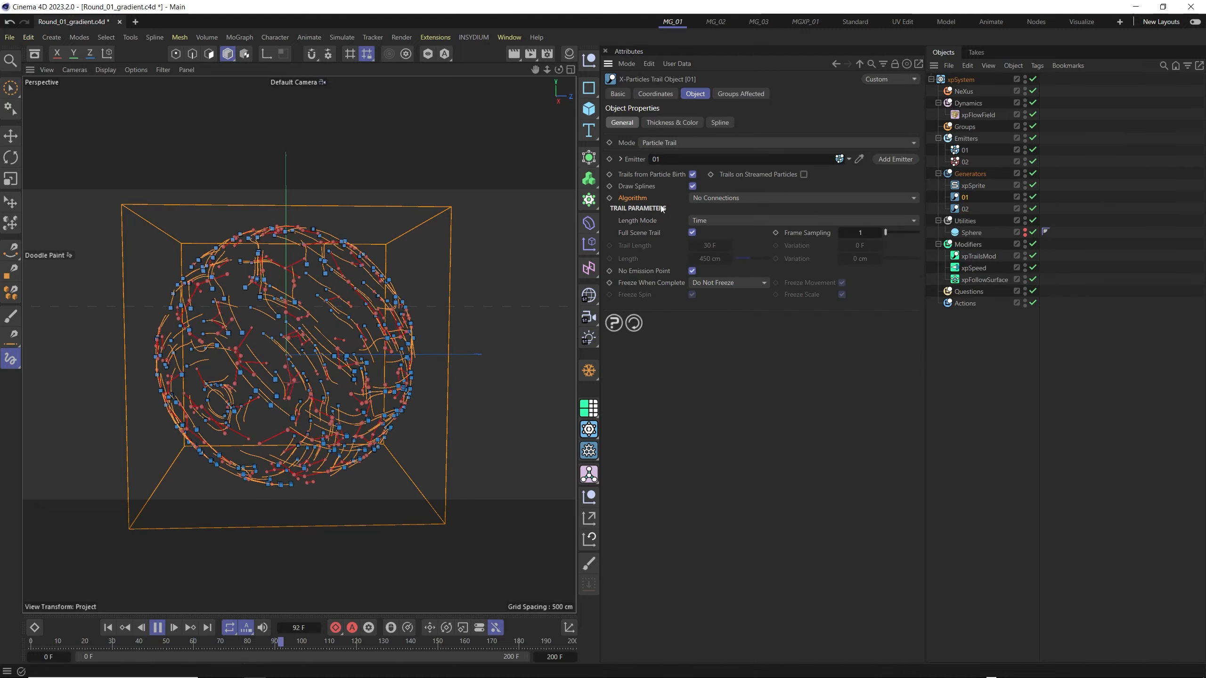
{"action": "left_click", "coordinate": [958, 209]}
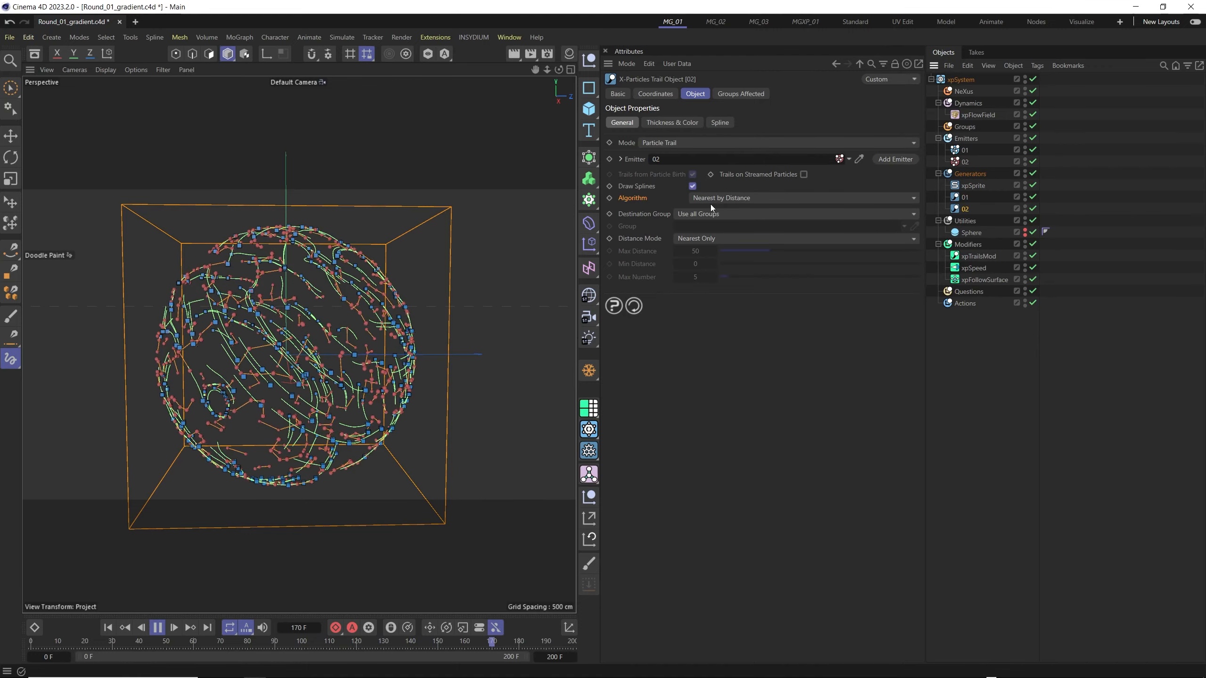
Review the settings of the xpTrailsMod, xpSpeed and xpFollowSurface modifiers
{"action": "left_click", "coordinate": [966, 244]}
{"action": "left_click", "coordinate": [977, 258]}
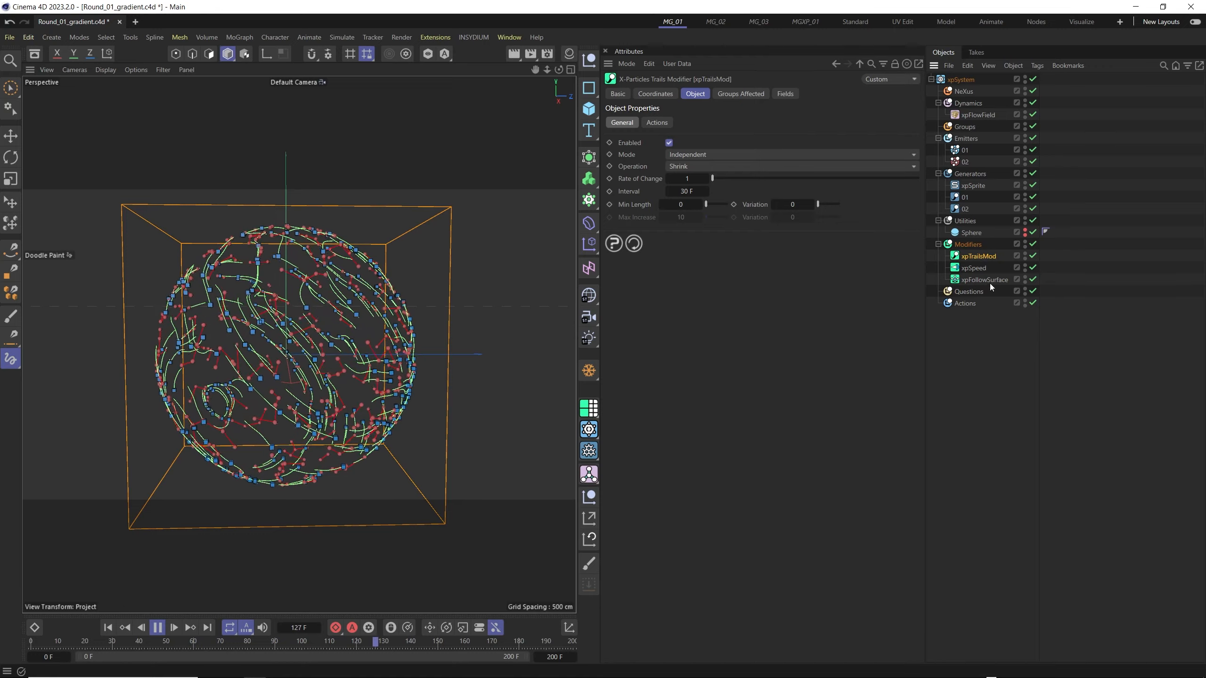
{"action": "left_click", "coordinate": [974, 268]}
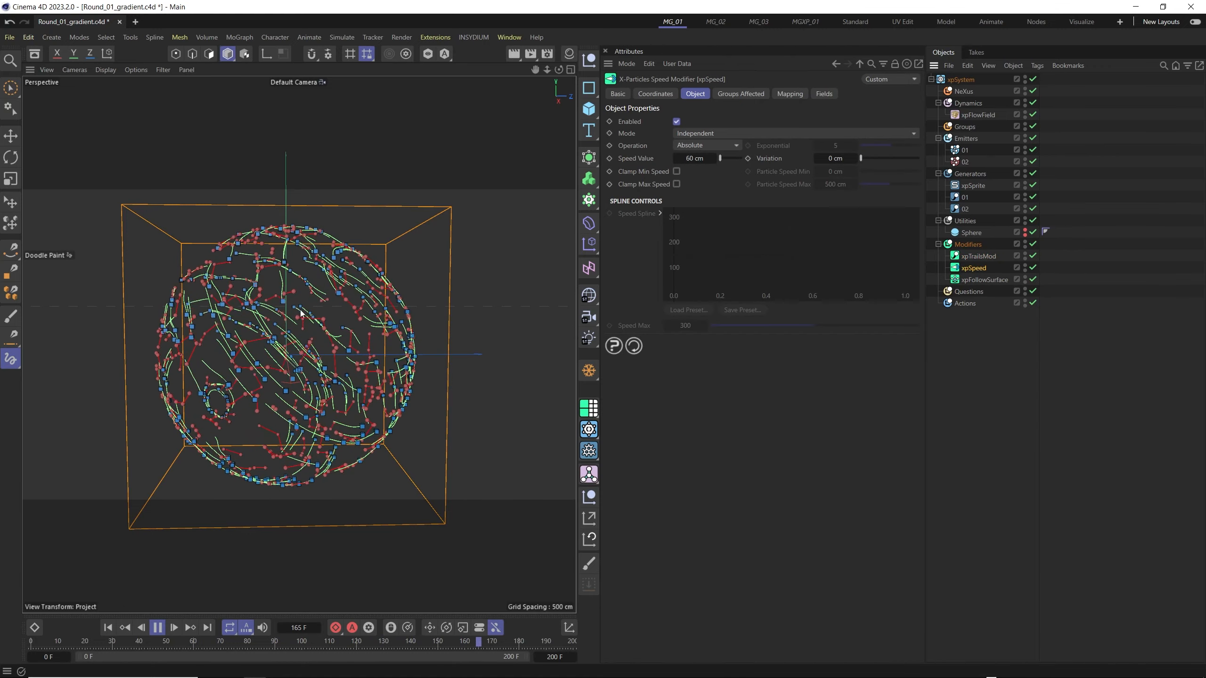
{"action": "left_click", "coordinate": [968, 281]}
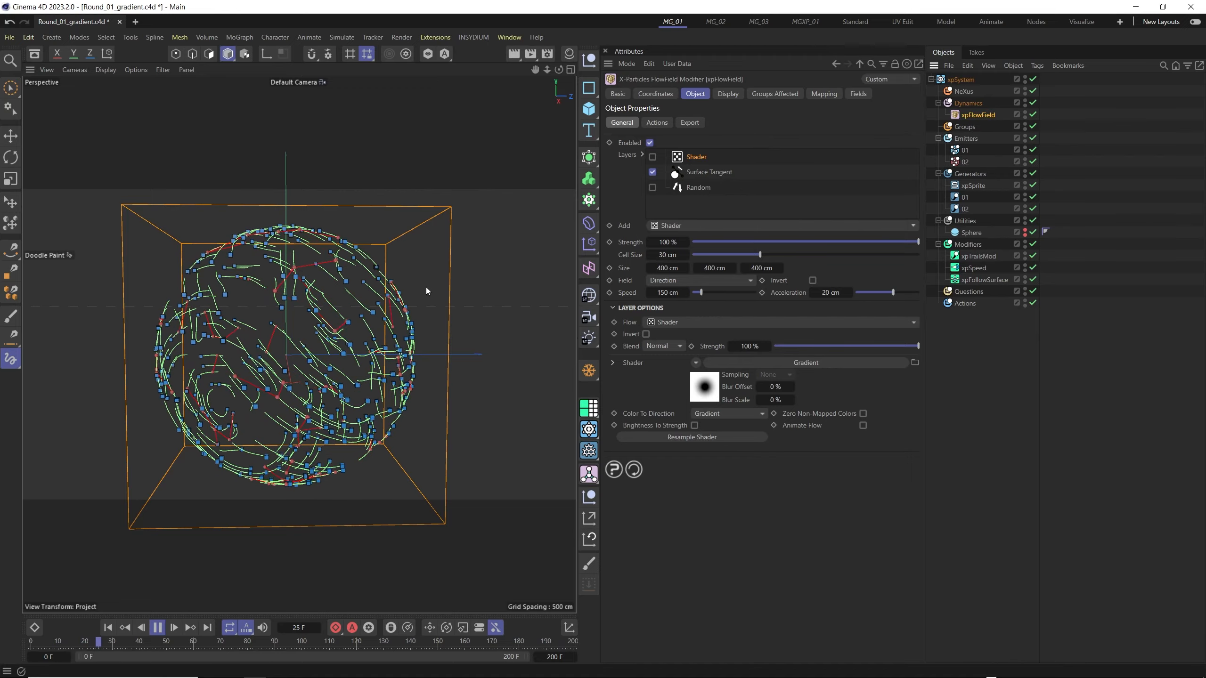
Enable xpFlowField's Shader layer in place of Surface Tangent and choose a type for its Gradient shader
{"action": "left_click", "coordinate": [707, 173]}
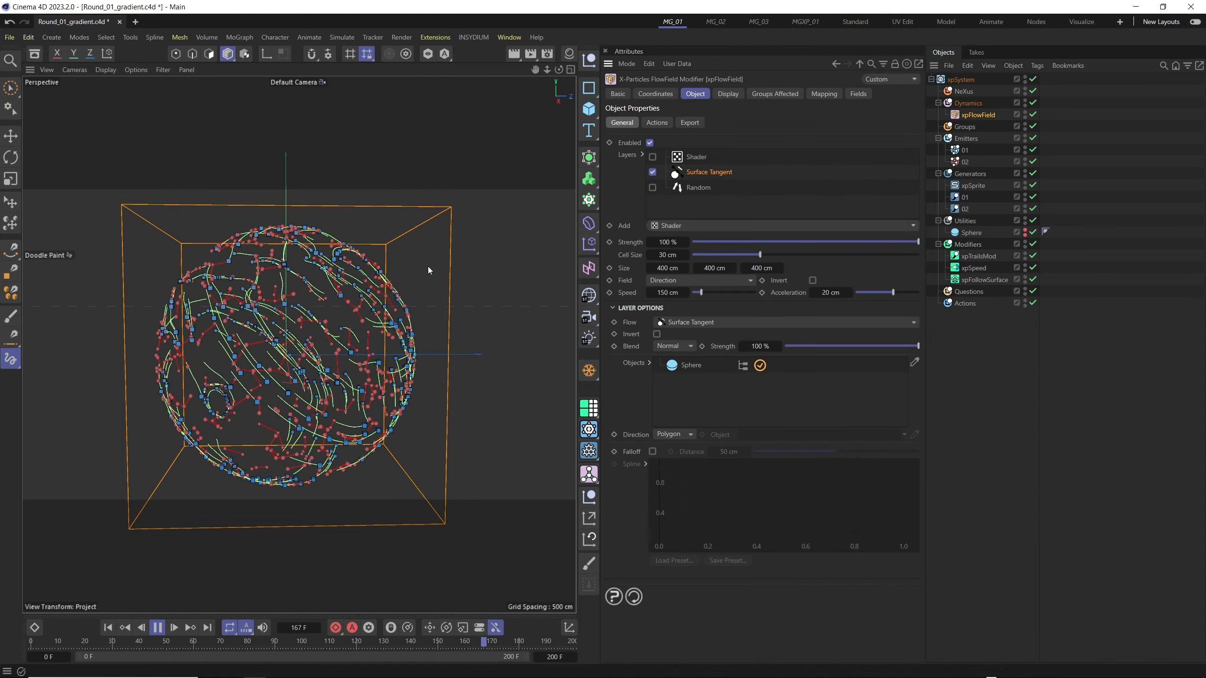
{"action": "left_click", "coordinate": [688, 158]}
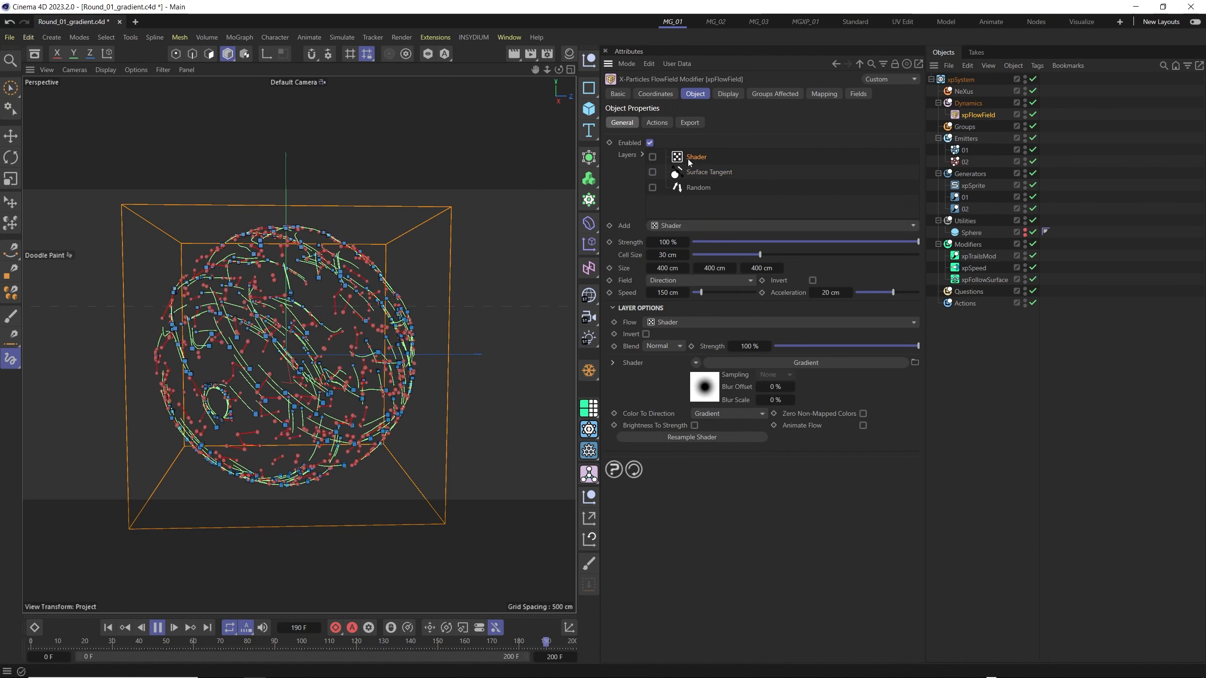
{"action": "left_click", "coordinate": [653, 171]}
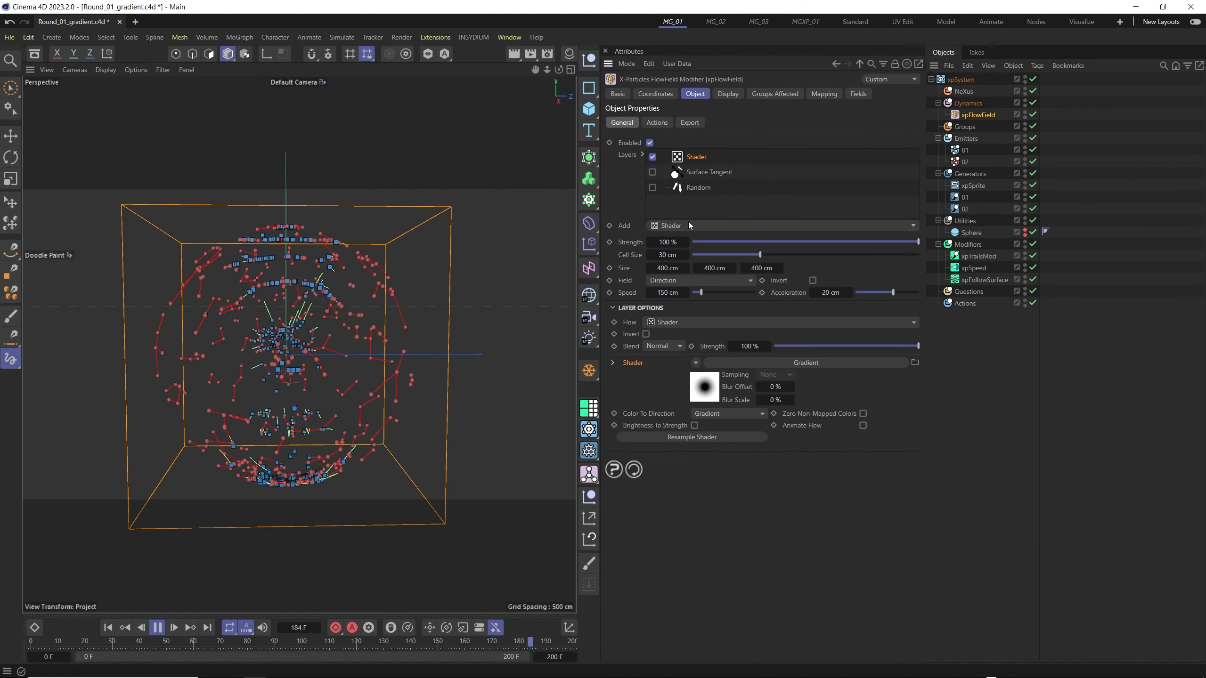
{"action": "left_click", "coordinate": [710, 388]}
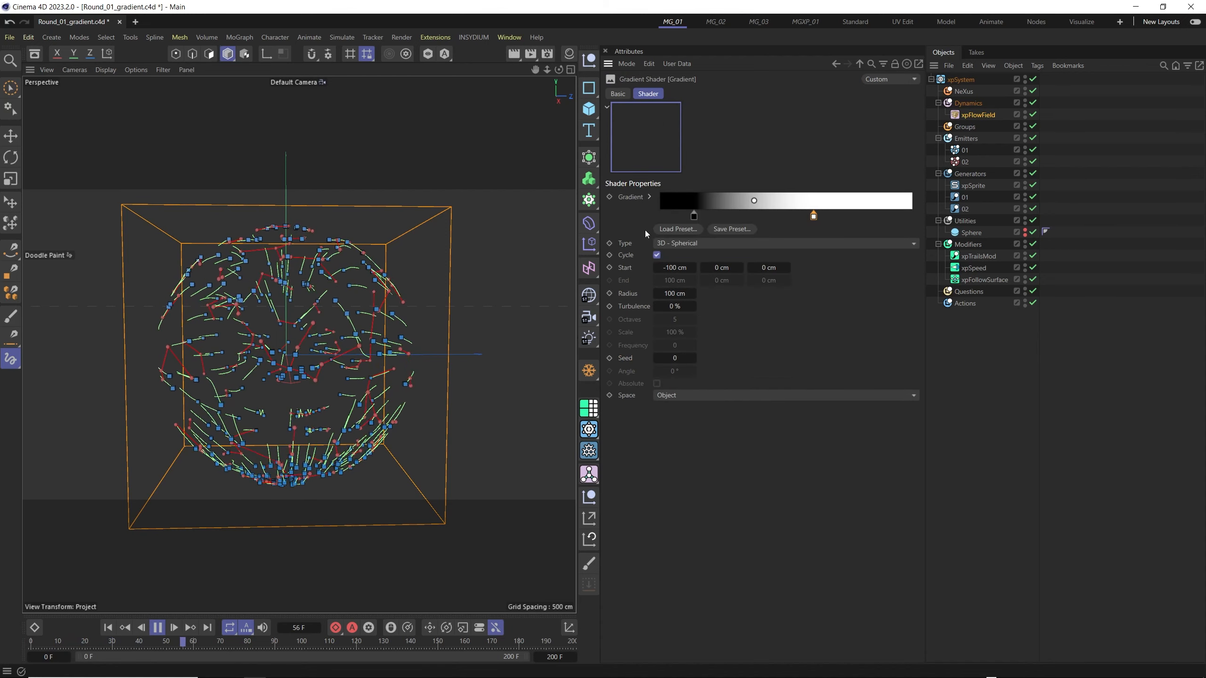
{"action": "left_click", "coordinate": [702, 245]}
{"action": "left_click", "coordinate": [696, 262]}
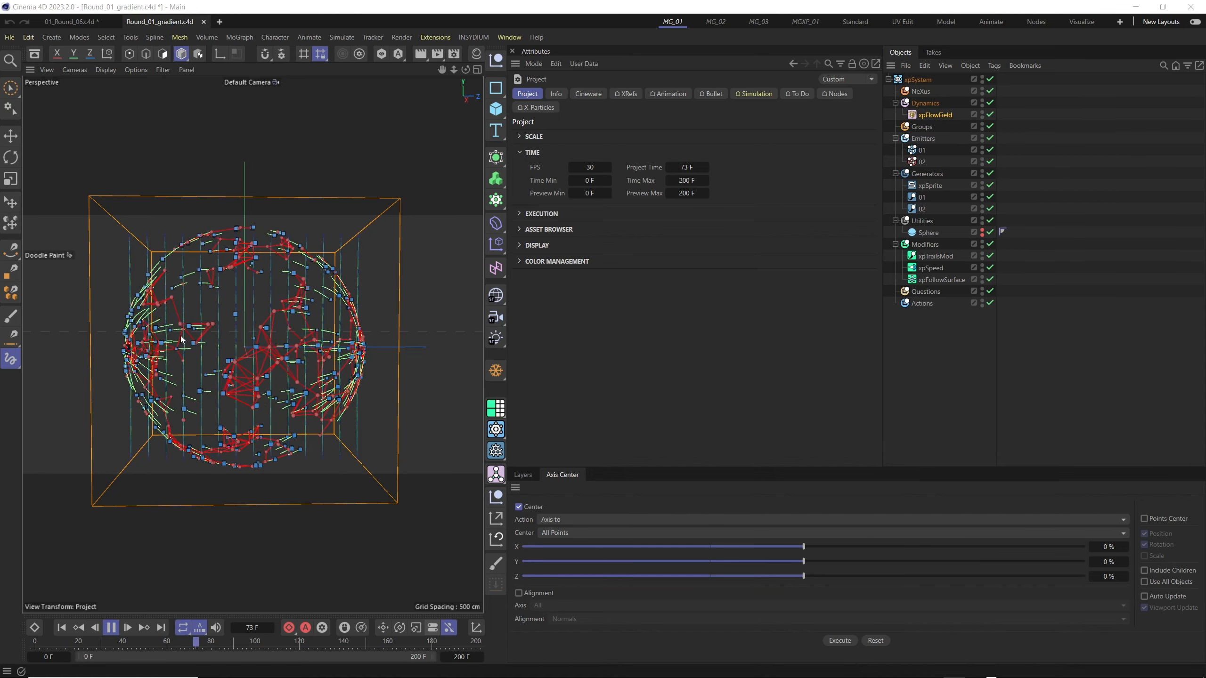
Pause the simulation and doodle arrows pointing outward from the middle toward both sides of the sphere
{"action": "left_click", "coordinate": [112, 628]}
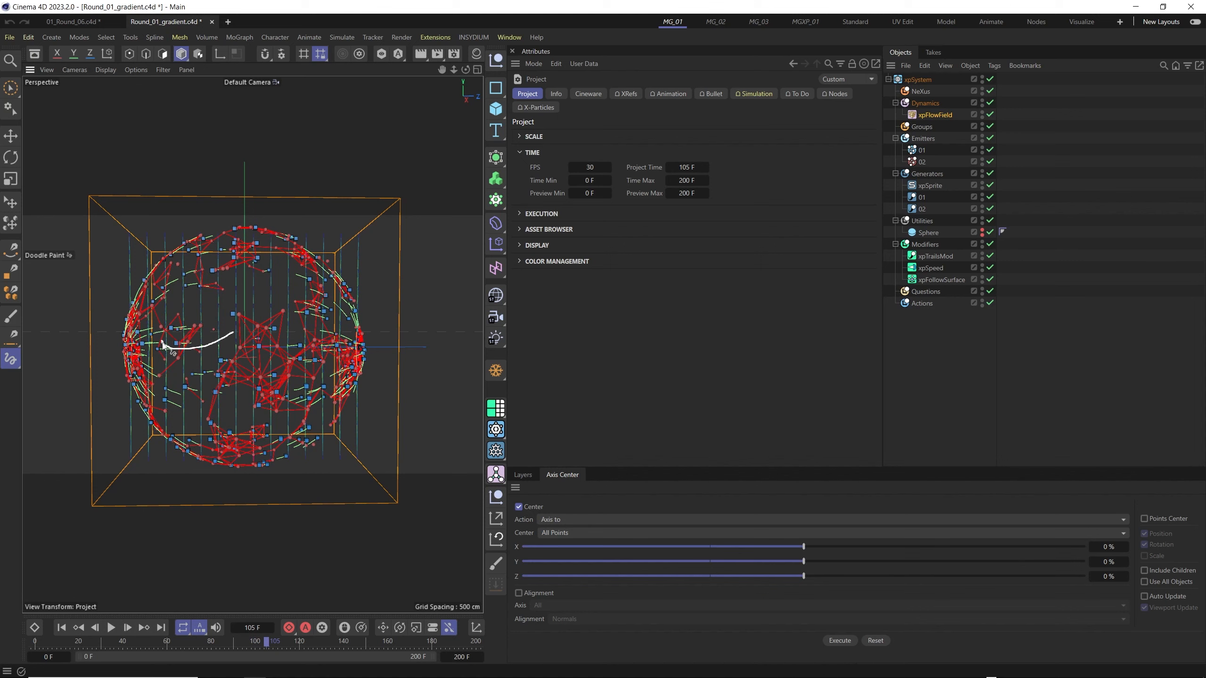
{"action": "left_click_drag", "start_coordinate": [163, 346], "coordinate": [156, 348]}
{"action": "left_click_drag", "start_coordinate": [253, 341], "coordinate": [328, 337]}
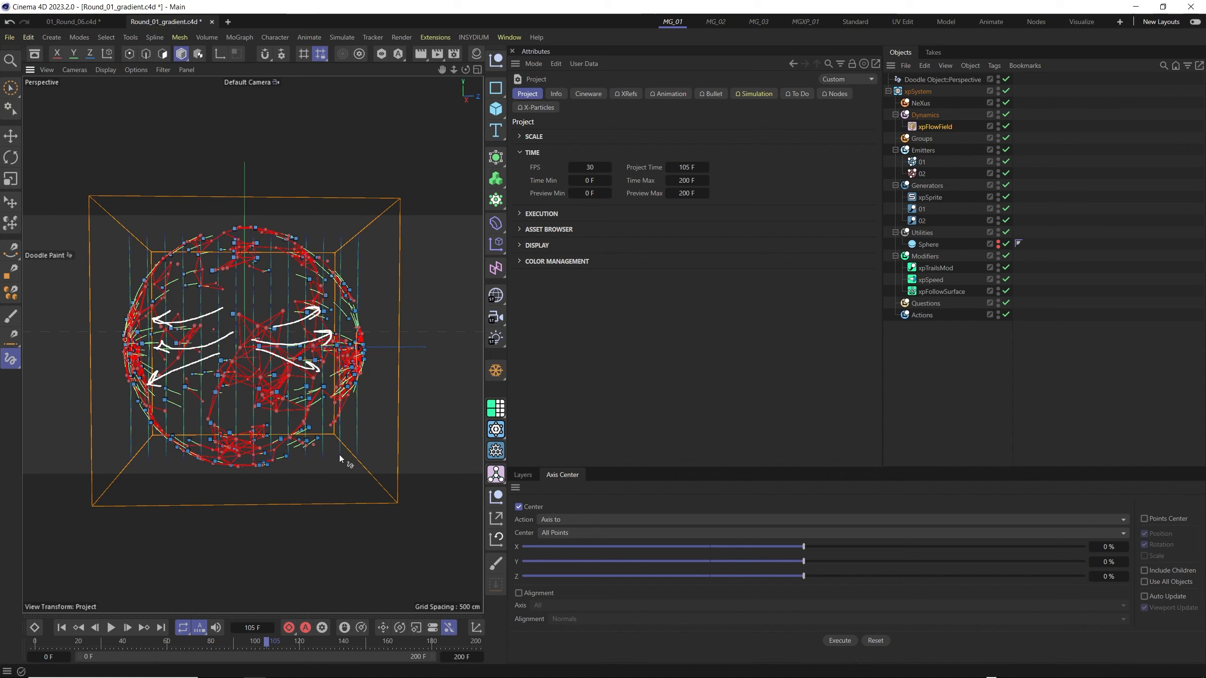
Undo all the doodled arrow strokes over the sphere
{"action": "key", "text": "ctrl+z"}
{"action": "key", "text": "ctrl+z"}
{"action": "key", "text": "ctrl+z"}
{"action": "key", "text": "ctrl+z"}
{"action": "key", "text": "ctrl+z"}
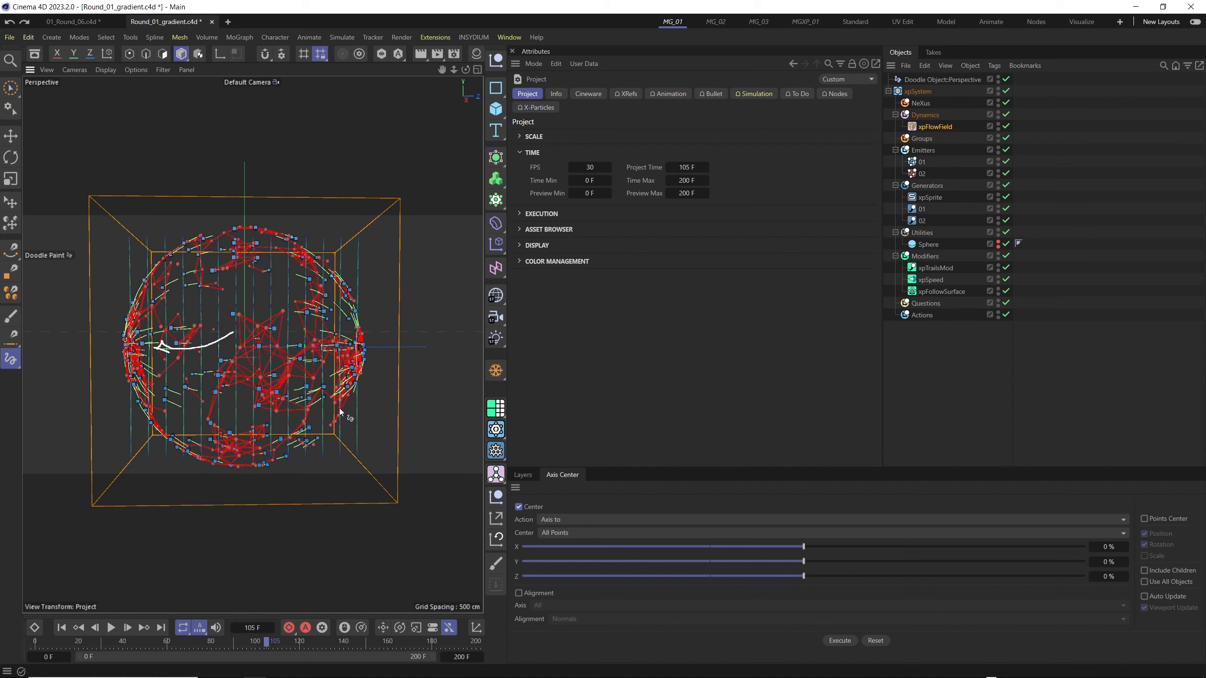
{"action": "key", "text": "ctrl+z"}
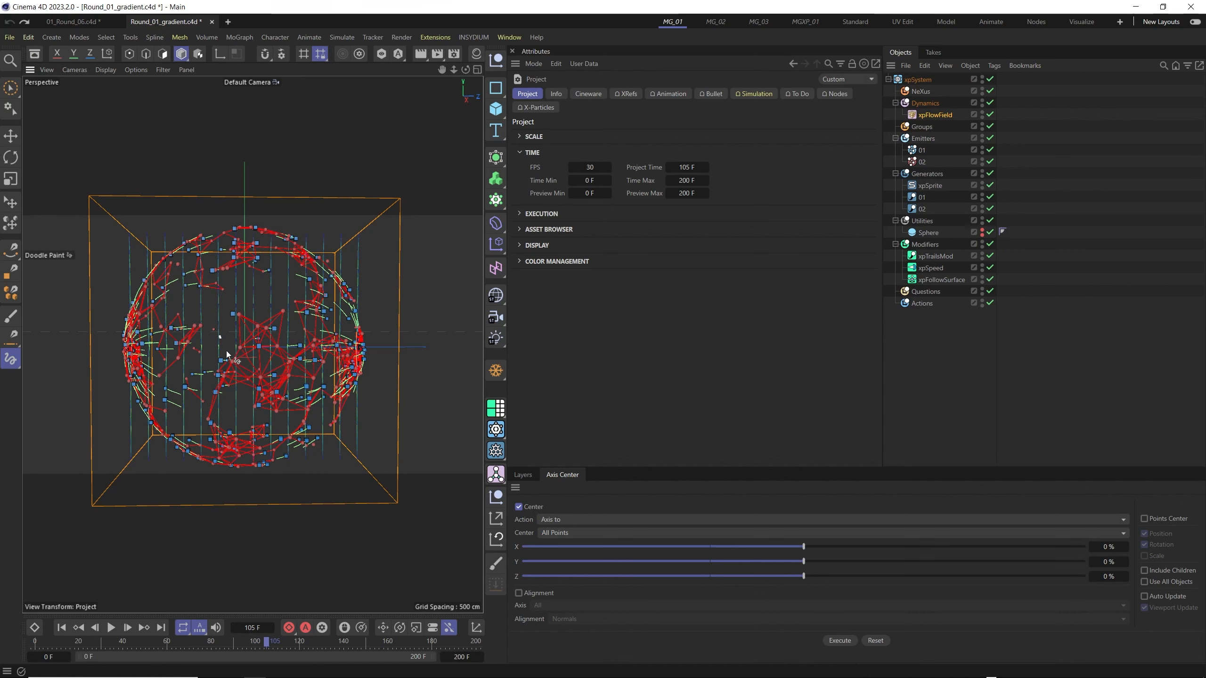
Doodle a labelled loop at the sphere's centre with arrows radiating to the edge, and disable the doodle object
{"action": "left_click_drag", "start_coordinate": [228, 355], "coordinate": [236, 345]}
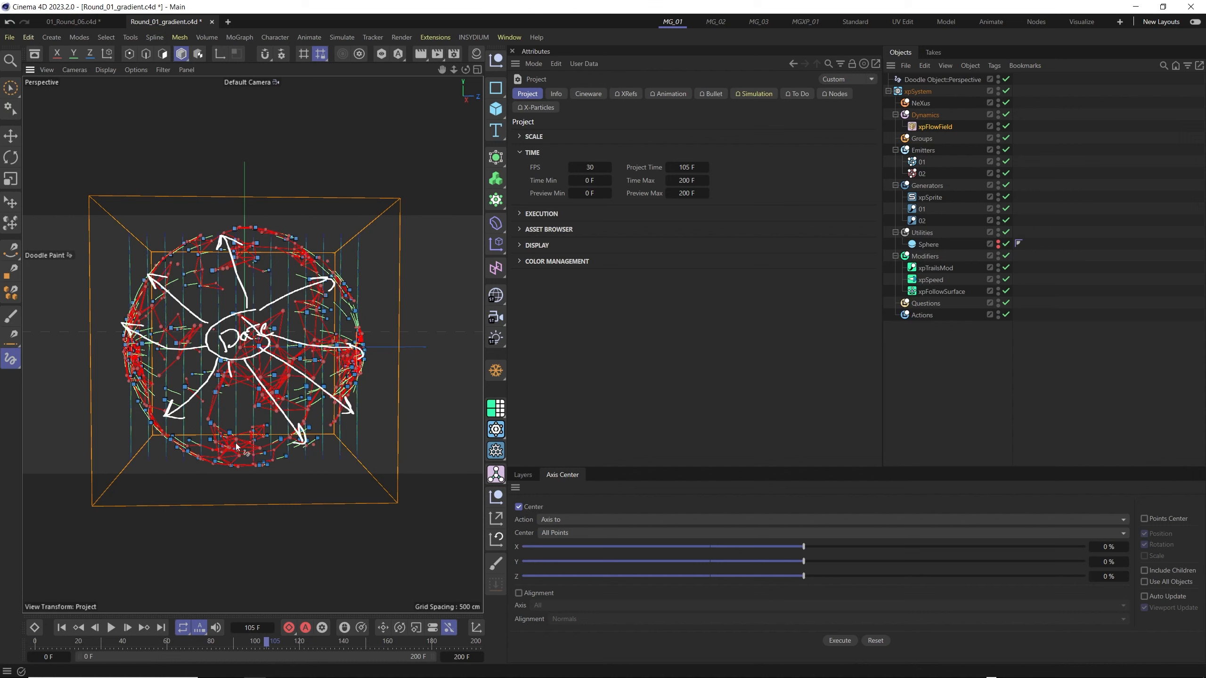
{"action": "left_click_drag", "start_coordinate": [238, 447], "coordinate": [261, 443]}
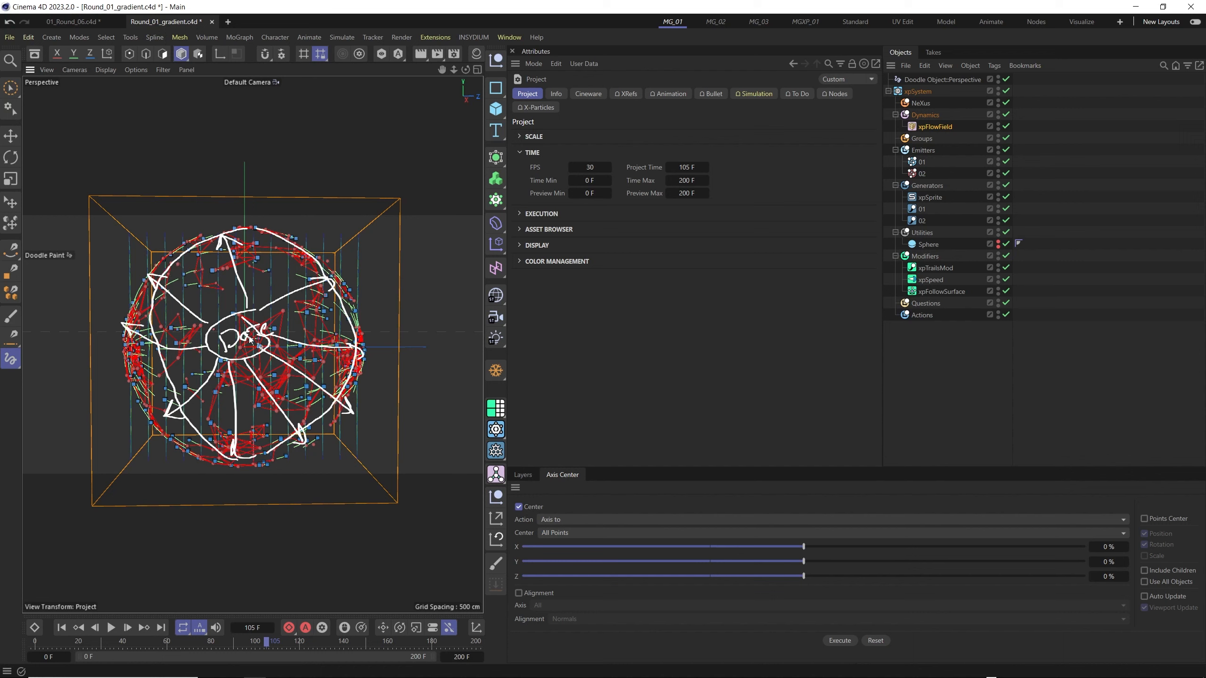
{"action": "key", "text": "ctrl+z"}
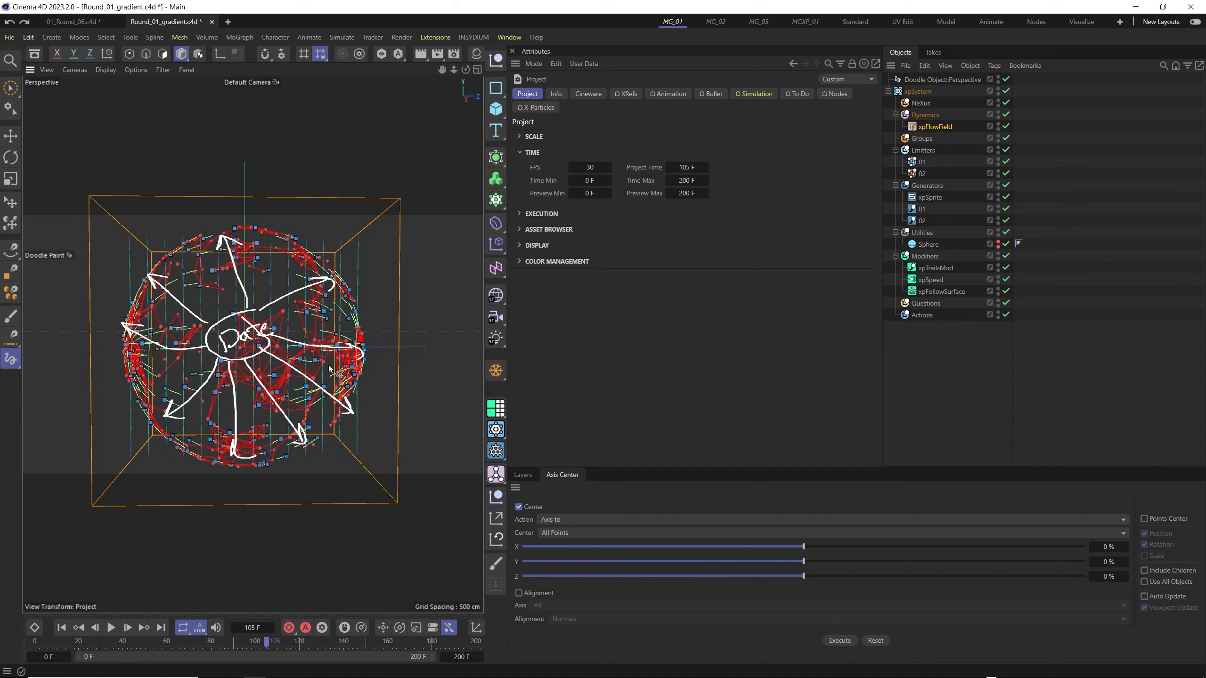
{"action": "left_click", "coordinate": [1006, 79]}
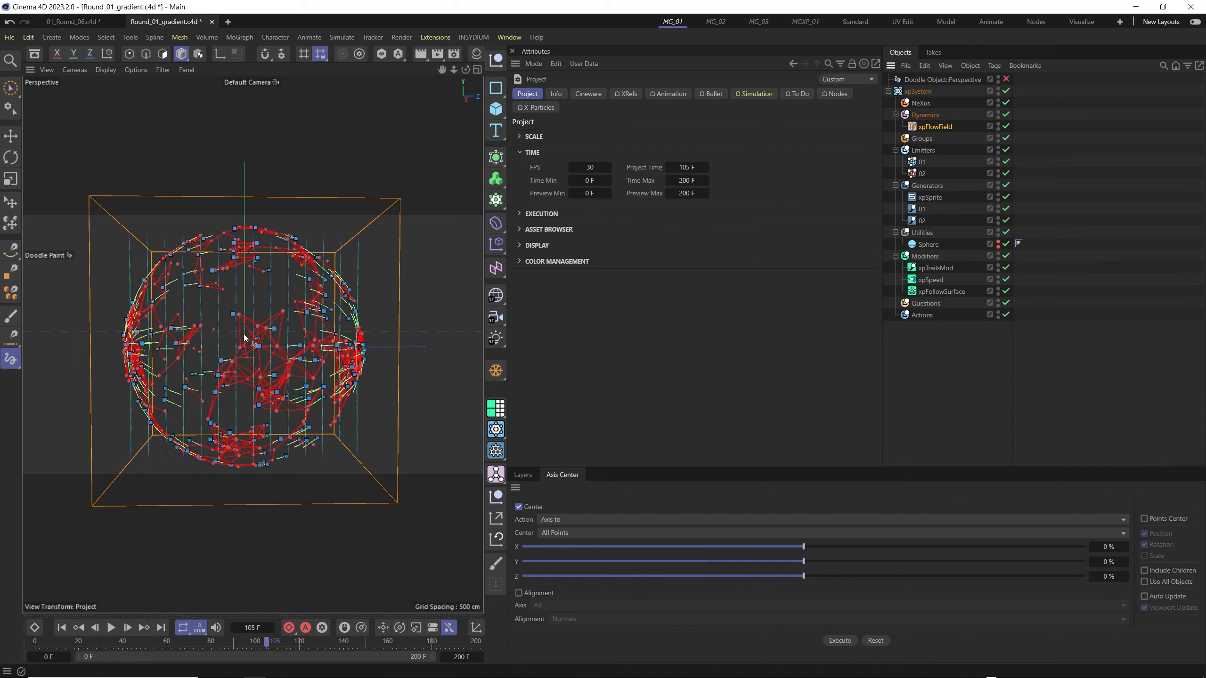
Doodle a straight vertical and a straight horizontal line crossing at the sphere's centre, and replay the simulation
{"action": "mouse_move", "coordinate": [245, 338]}
{"action": "left_mouse_down", "text": "alt"}
{"action": "mouse_move", "coordinate": [382, 337]}
{"action": "mouse_move", "coordinate": [262, 357]}
{"action": "mouse_move", "coordinate": [259, 343]}
{"action": "left_mouse_up", "text": "alt"}
{"action": "right_click_drag", "start_coordinate": [259, 343], "coordinate": [292, 346], "text": "alt"}
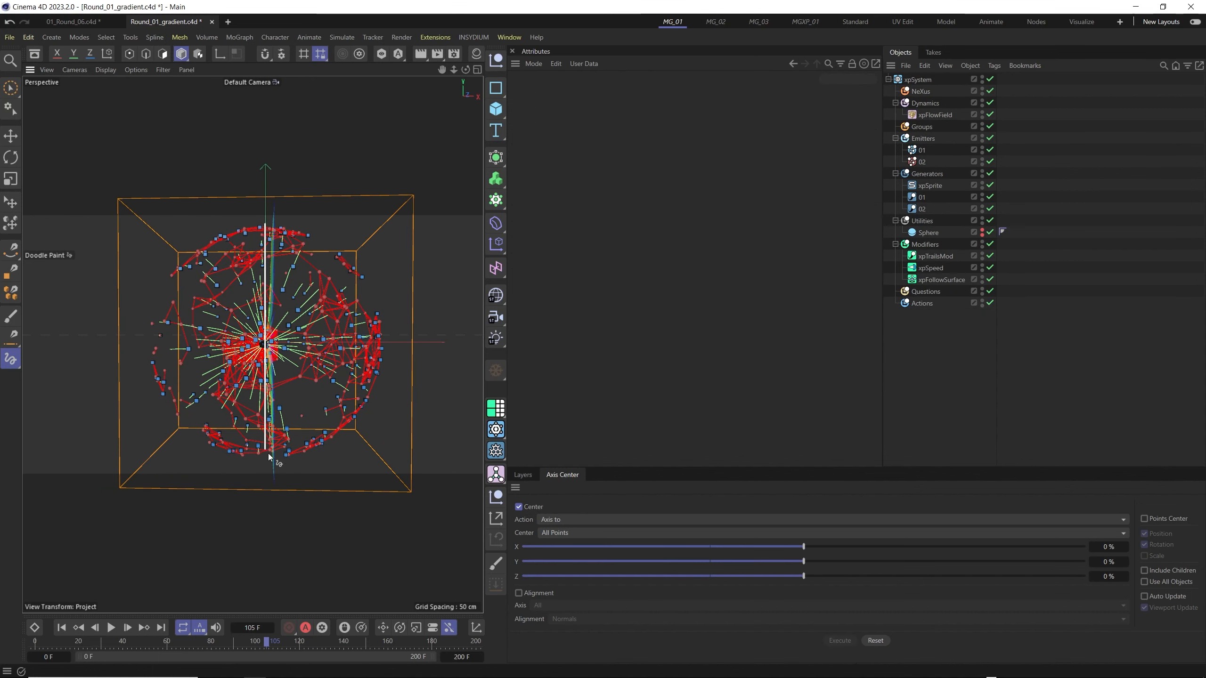
{"action": "left_click_drag", "start_coordinate": [268, 453], "coordinate": [265, 456], "text": "shift"}
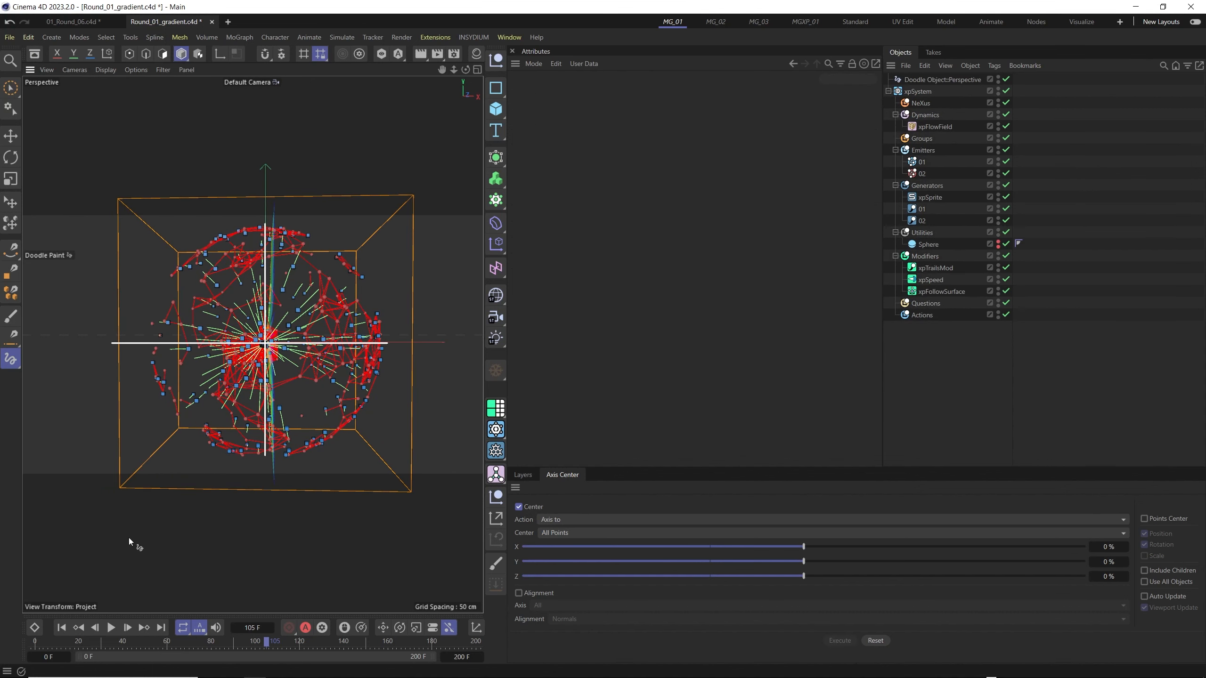
{"action": "left_click", "coordinate": [62, 628]}
{"action": "left_click", "coordinate": [111, 627]}
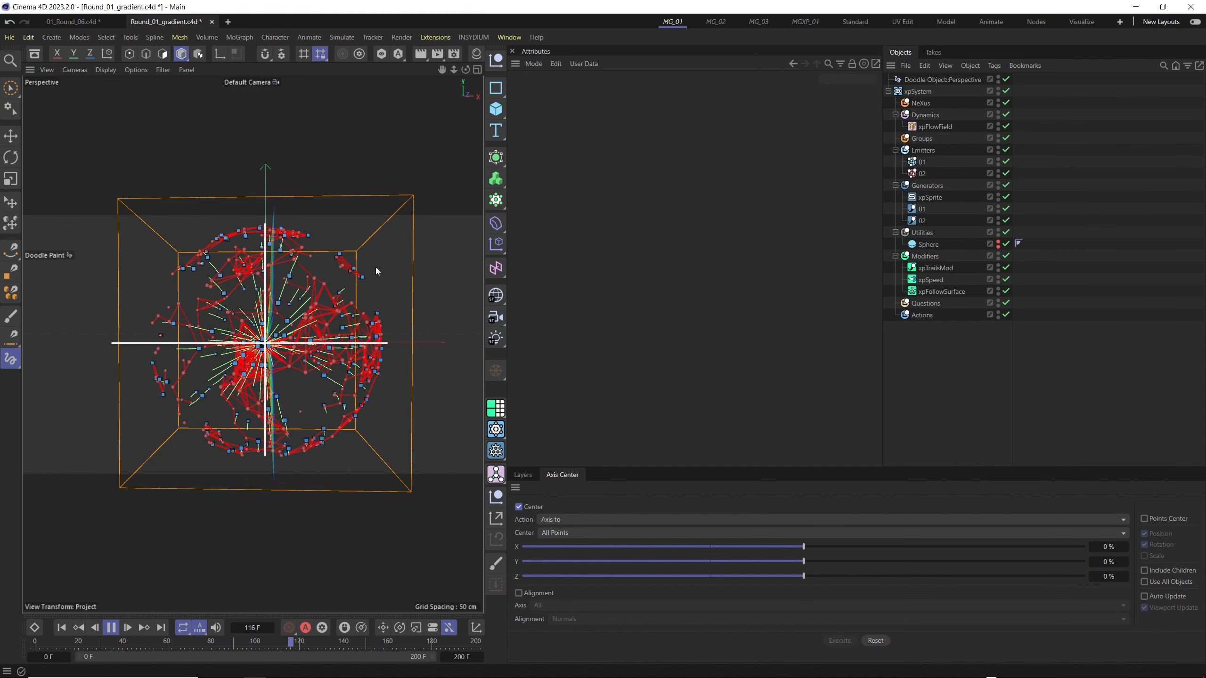
Doodle four diagonal arrows, one in each quadrant of the cross, pointing inward to the sphere's centre
{"action": "left_click_drag", "start_coordinate": [377, 268], "coordinate": [314, 314]}
{"action": "mouse_move", "coordinate": [325, 298]}
{"action": "left_mouse_down"}
{"action": "mouse_move", "coordinate": [306, 315]}
{"action": "mouse_move", "coordinate": [328, 317]}
{"action": "left_mouse_up"}
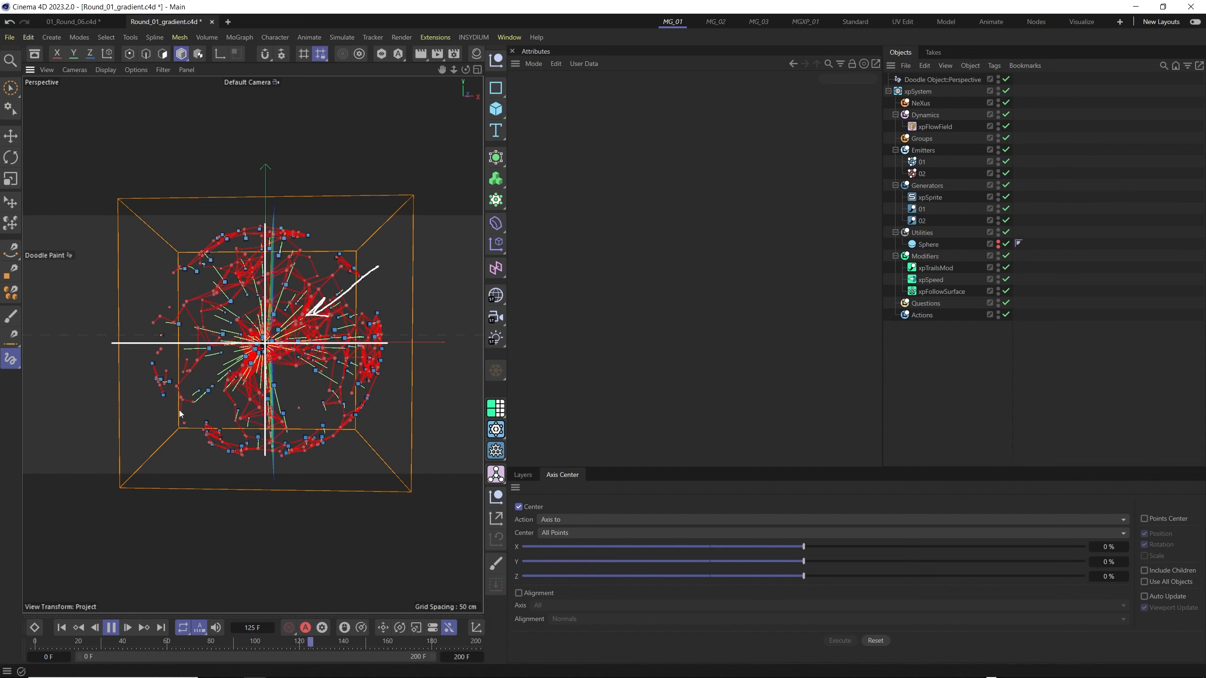
{"action": "left_click_drag", "start_coordinate": [169, 412], "coordinate": [236, 376]}
{"action": "left_click_drag", "start_coordinate": [154, 284], "coordinate": [236, 316]}
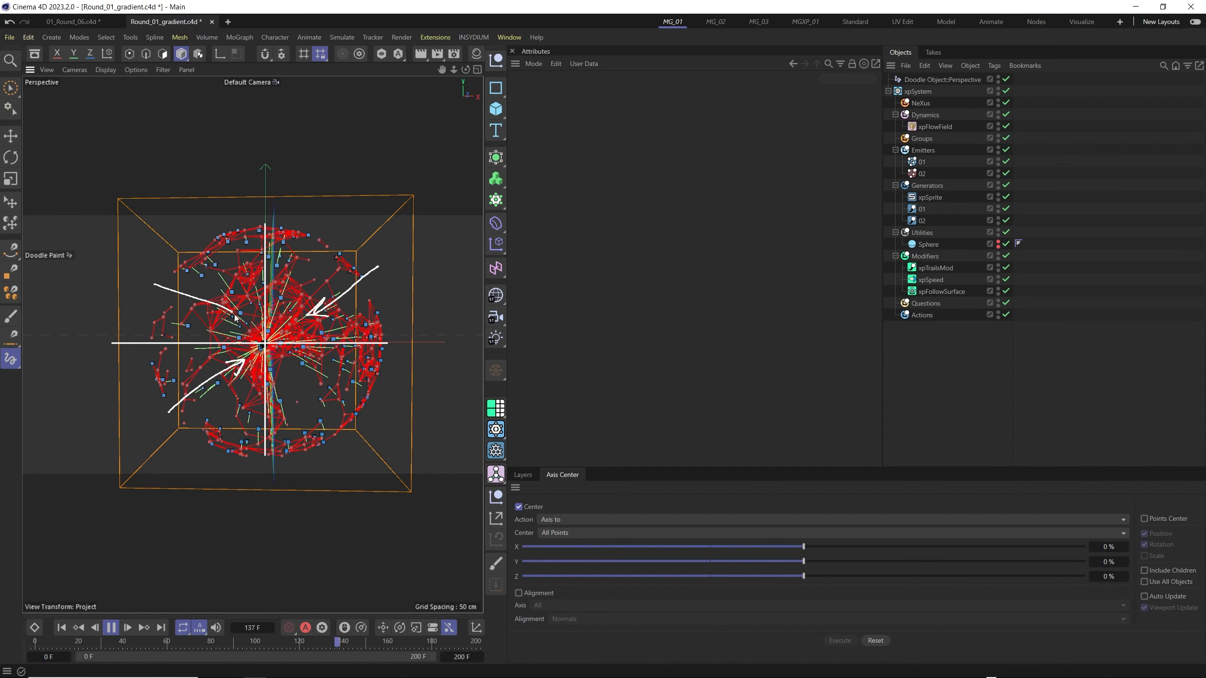
{"action": "left_click_drag", "start_coordinate": [277, 360], "coordinate": [303, 364]}
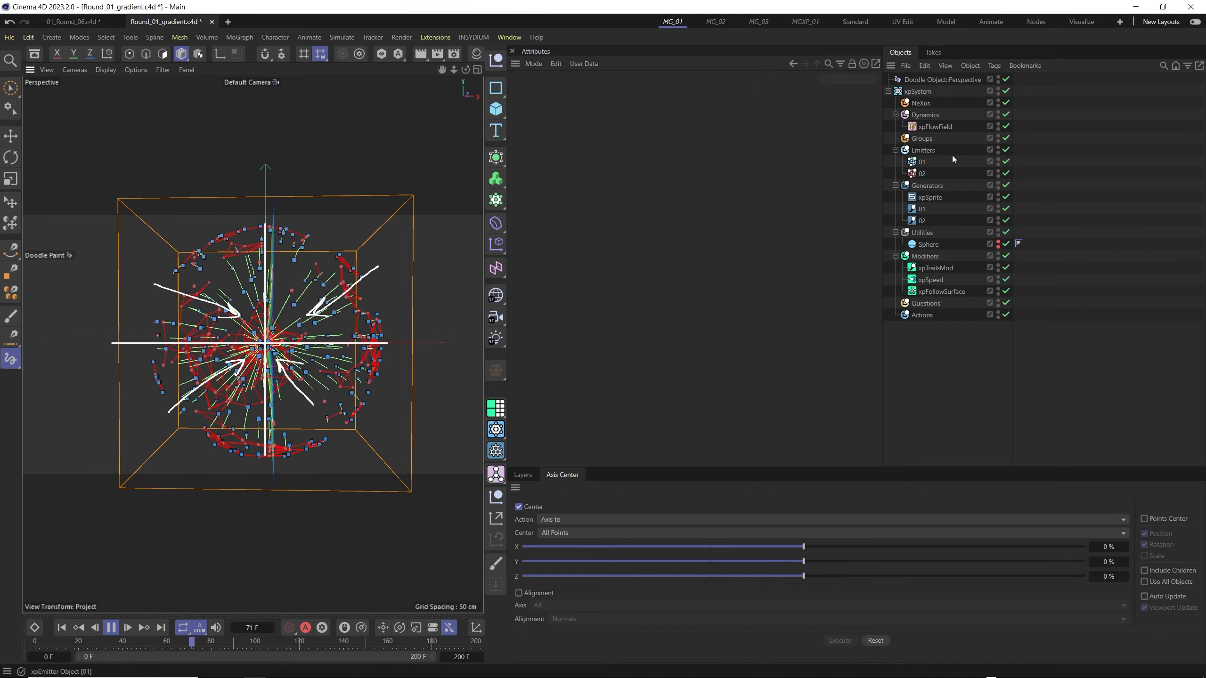
Invert the gradient of xpFlowField's Gradient shader and replay the simulation from the first frame
{"action": "left_click", "coordinate": [930, 127]}
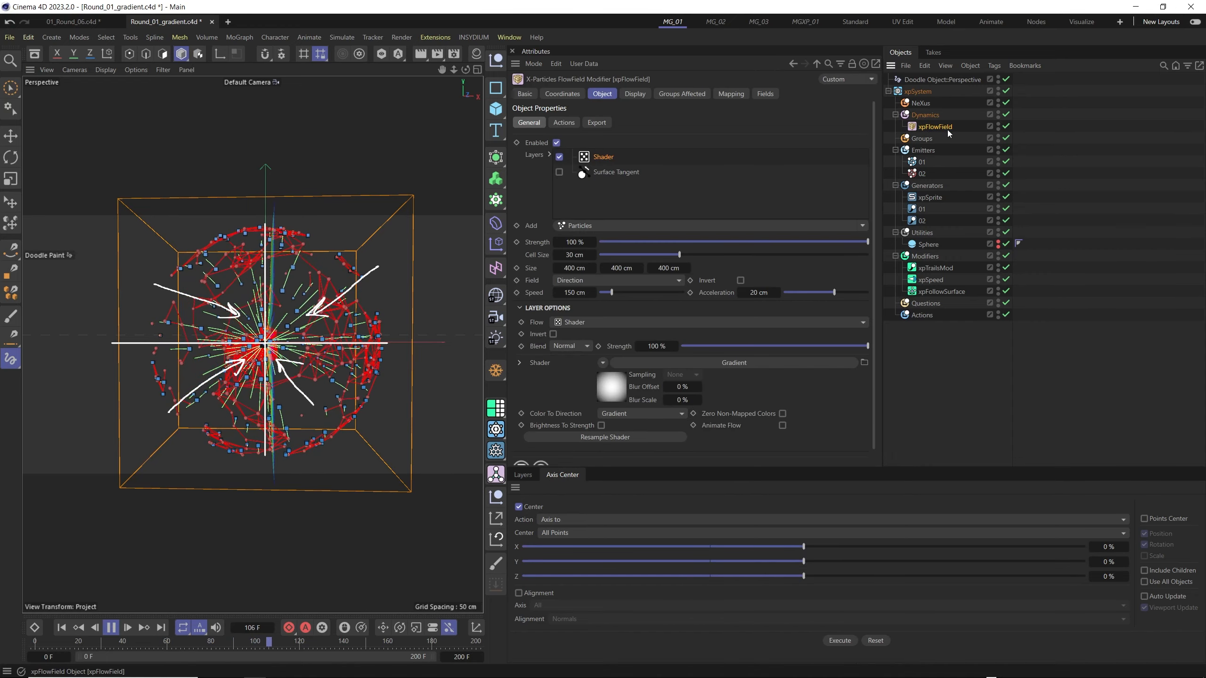
{"action": "left_click", "coordinate": [612, 387]}
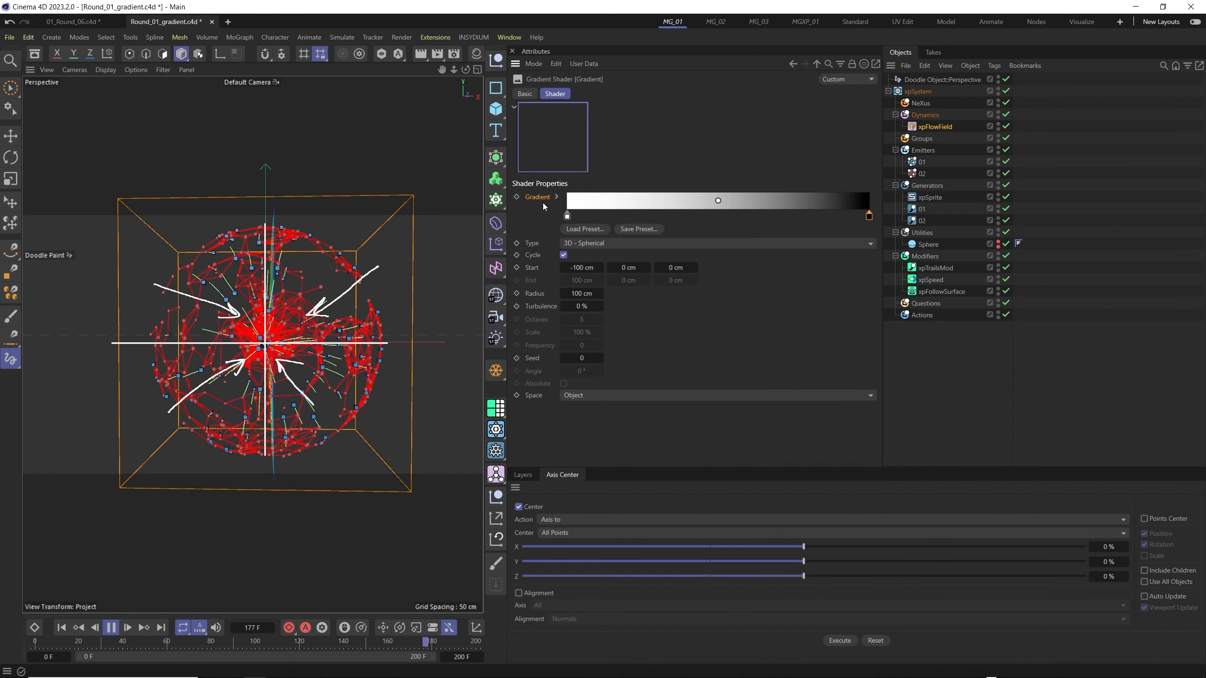
{"action": "left_click", "coordinate": [819, 64]}
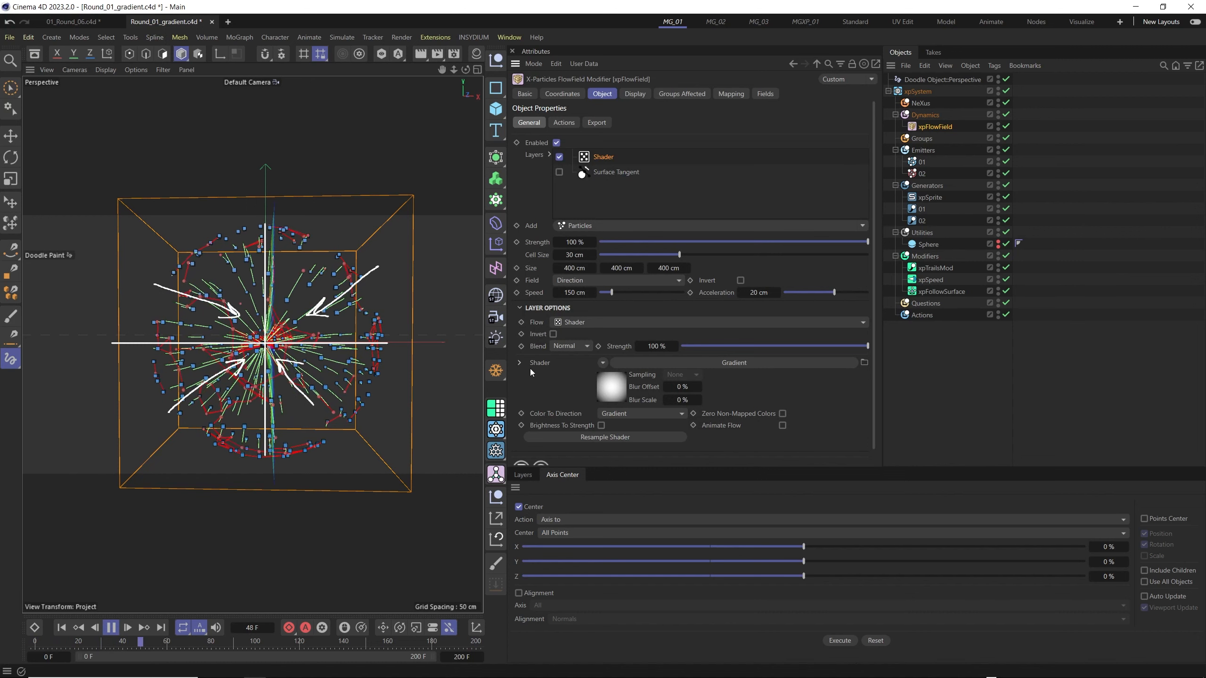
{"action": "left_click", "coordinate": [611, 386]}
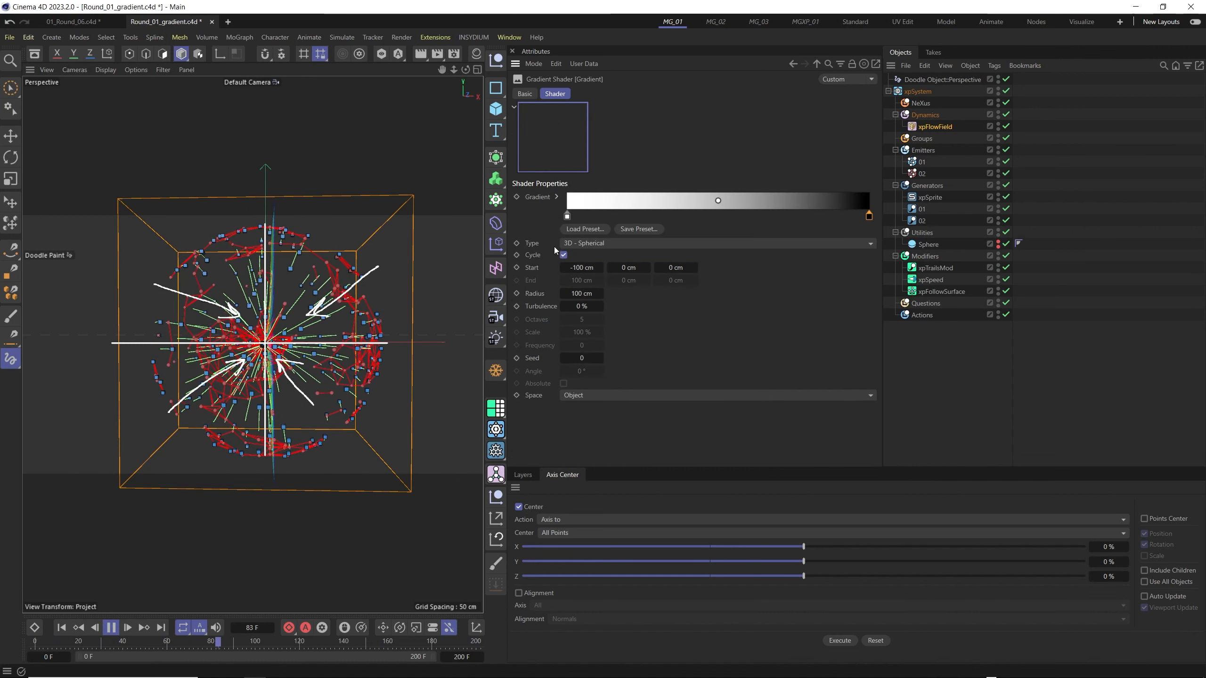
{"action": "right_click", "coordinate": [606, 202]}
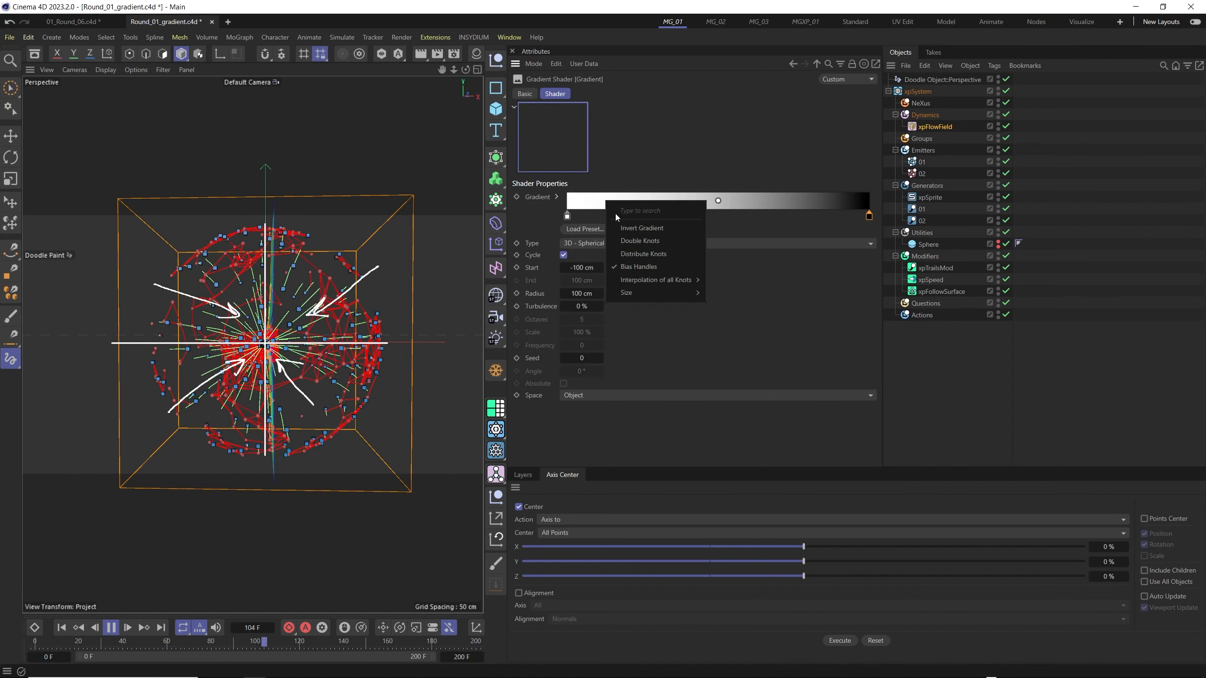
{"action": "left_click", "coordinate": [636, 228]}
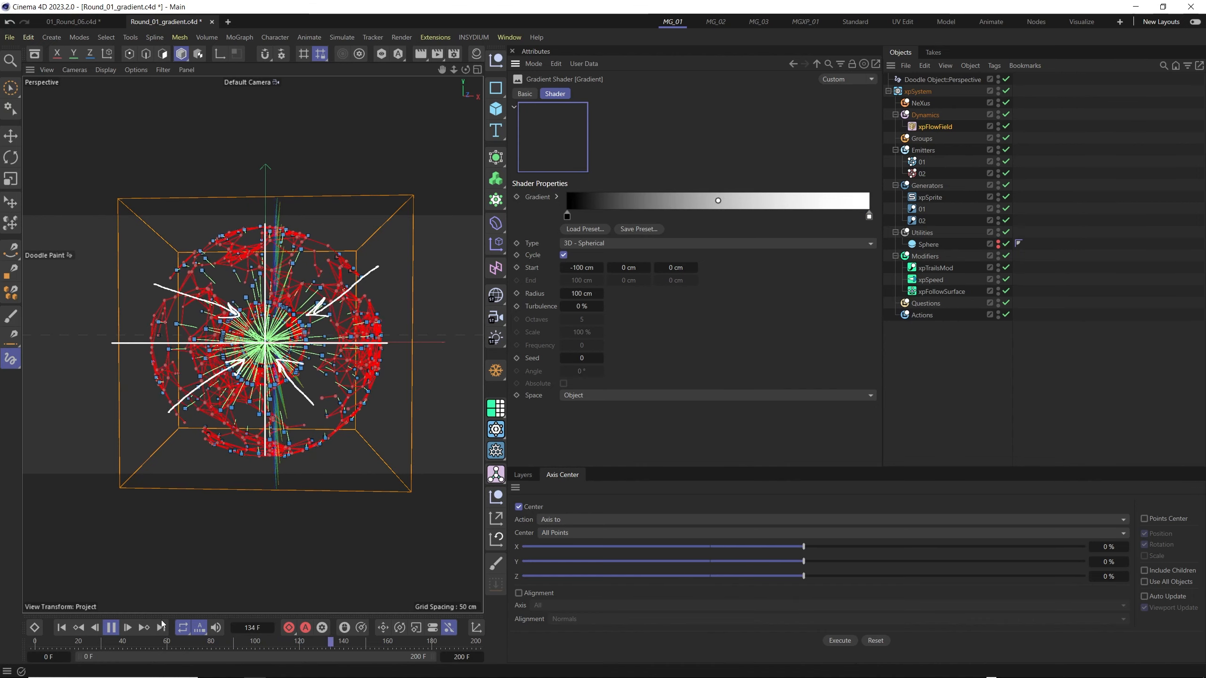
{"action": "left_click", "coordinate": [61, 628]}
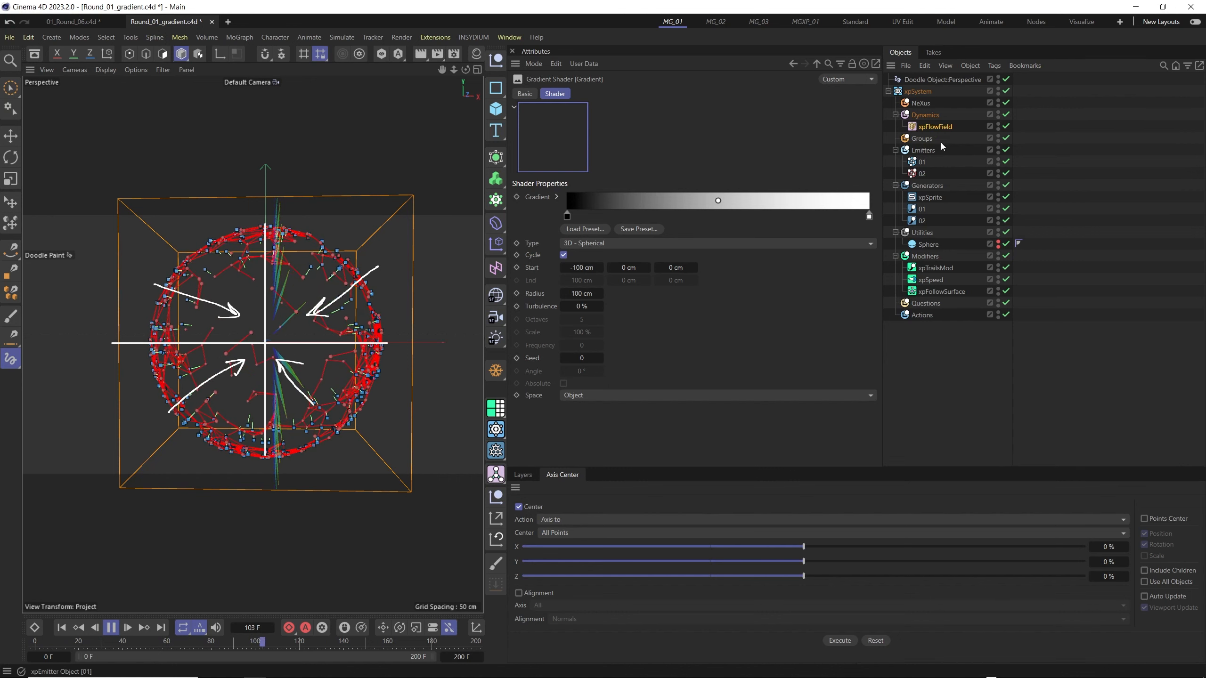
Disable the doodle object, pause the simulation, and delete the xpSprite generator
{"action": "left_click", "coordinate": [970, 80]}
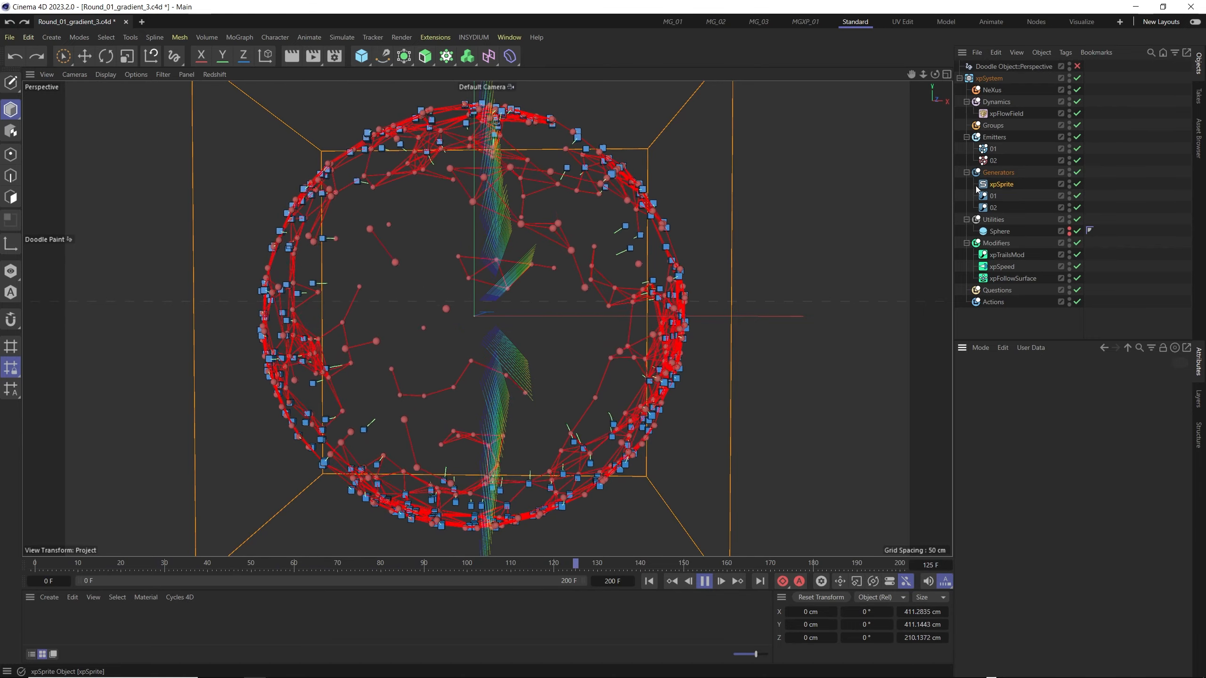
{"action": "left_click", "coordinate": [1002, 185]}
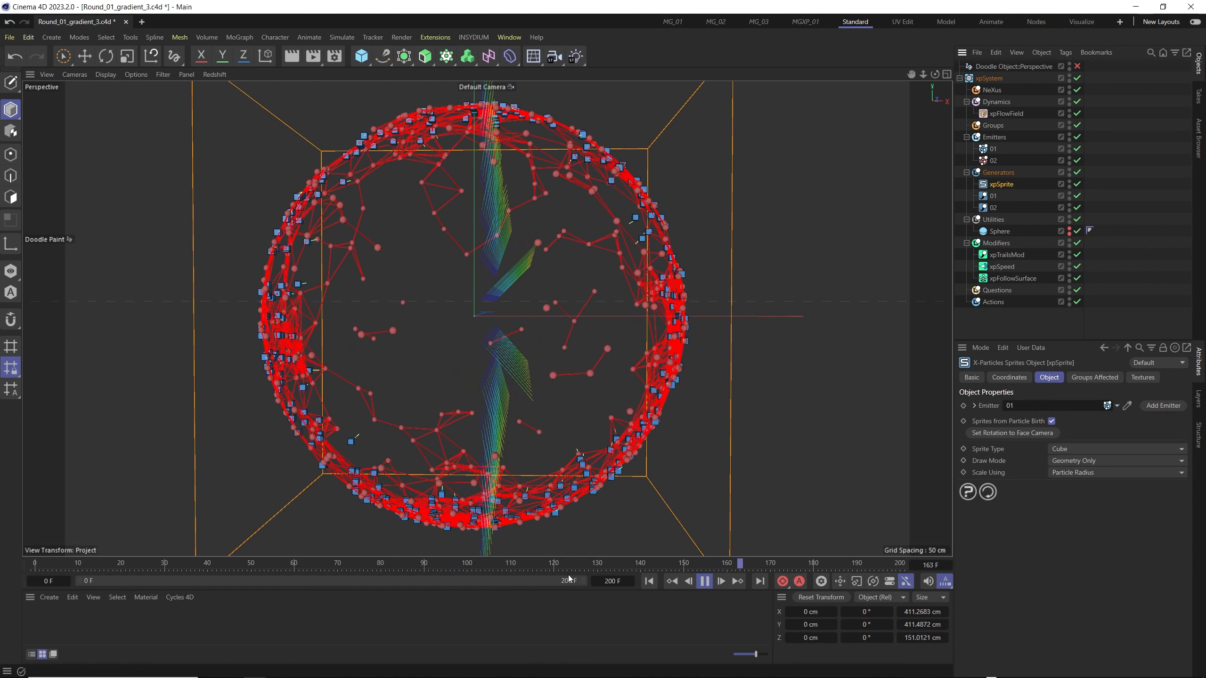
{"action": "left_click", "coordinate": [704, 581]}
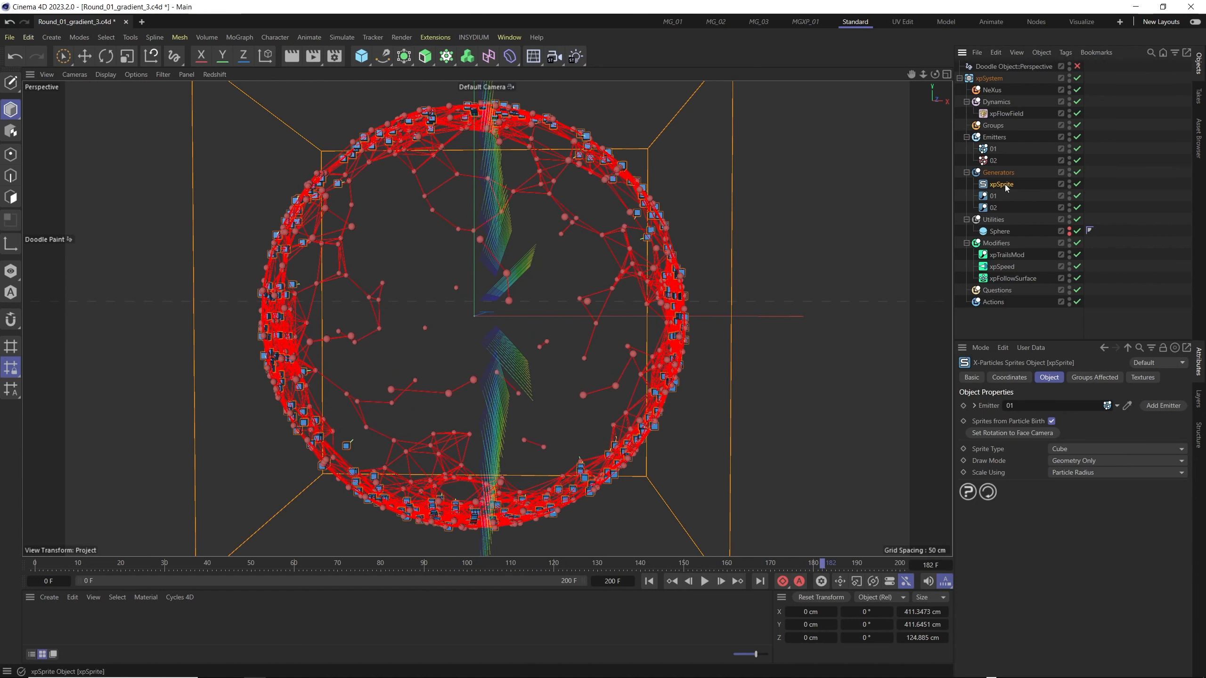
{"action": "key", "text": "Delete"}
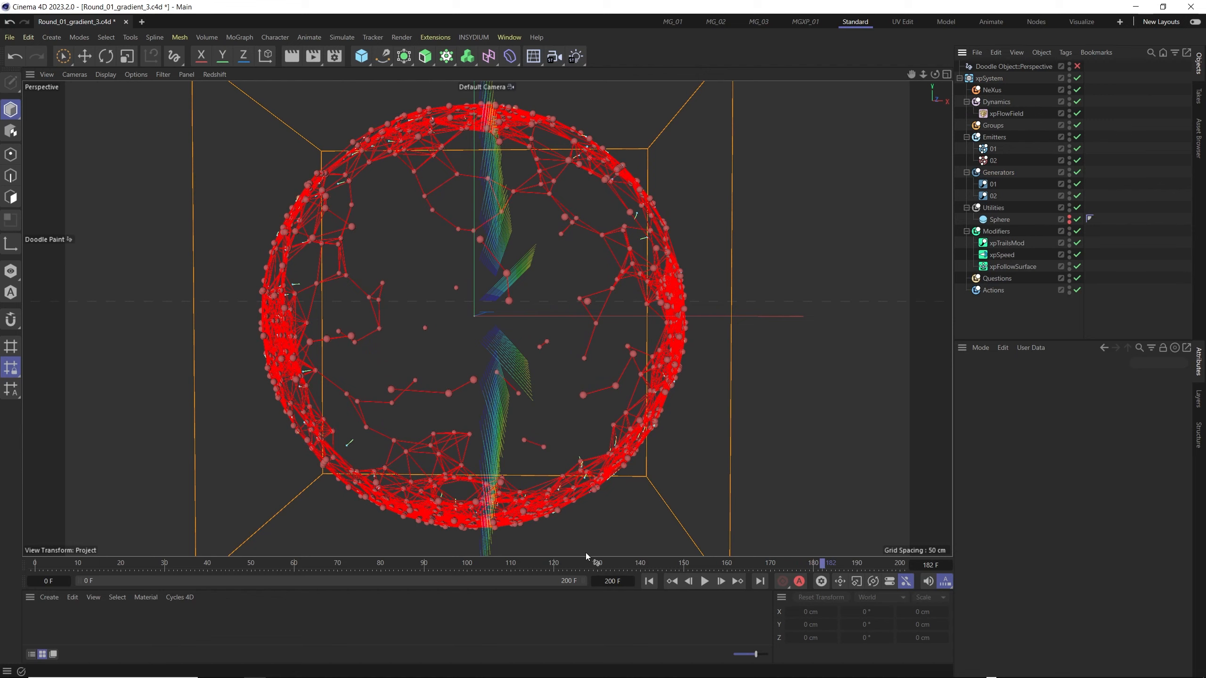
Replay the simulation from the first frame to examine the trails and connections, pausing around frame 65
{"action": "left_click", "coordinate": [649, 580]}
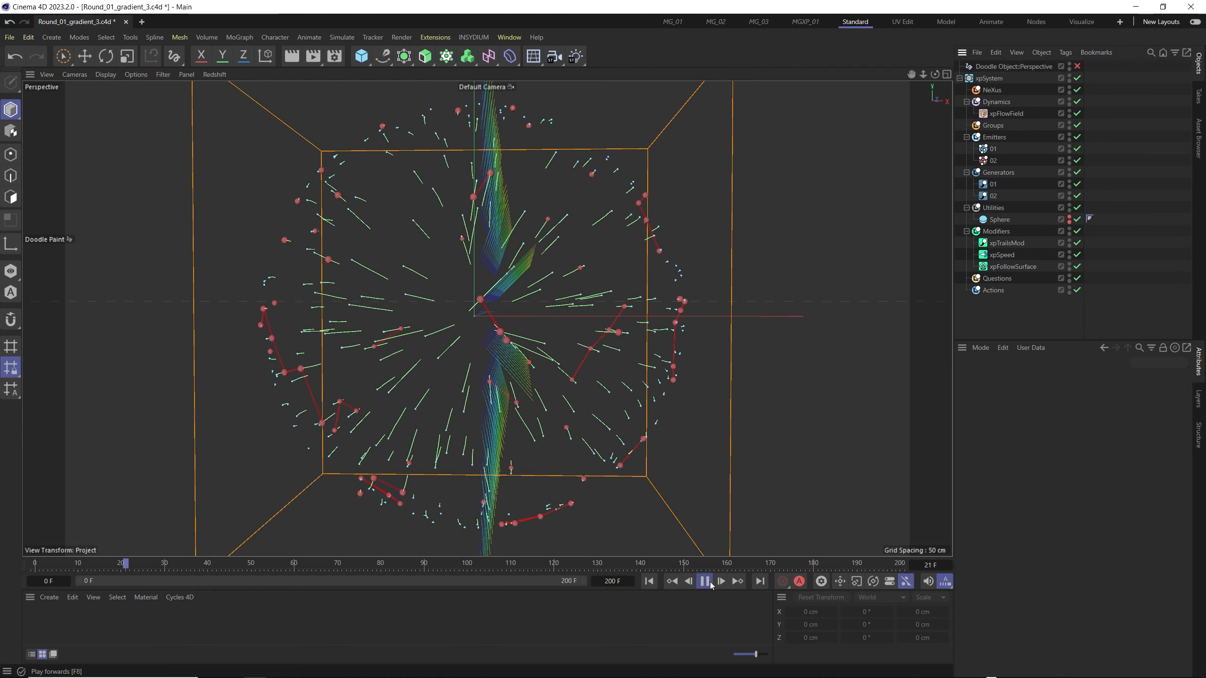
{"action": "left_click", "coordinate": [706, 582]}
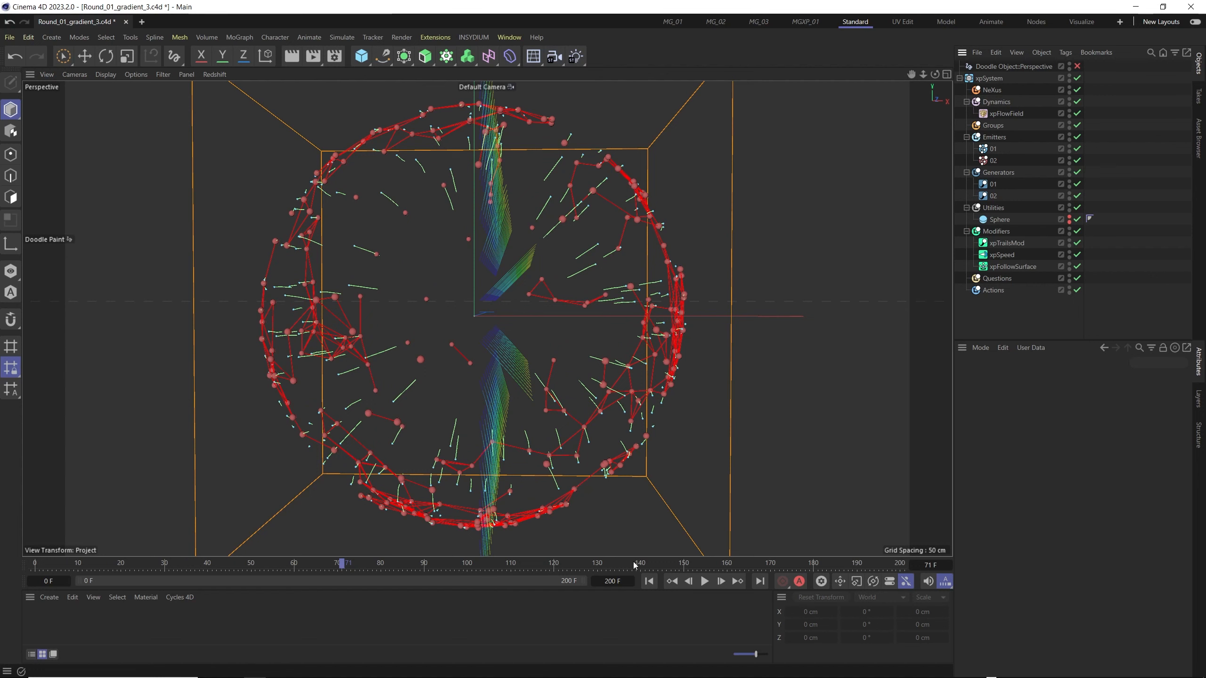
{"action": "left_click", "coordinate": [668, 582]}
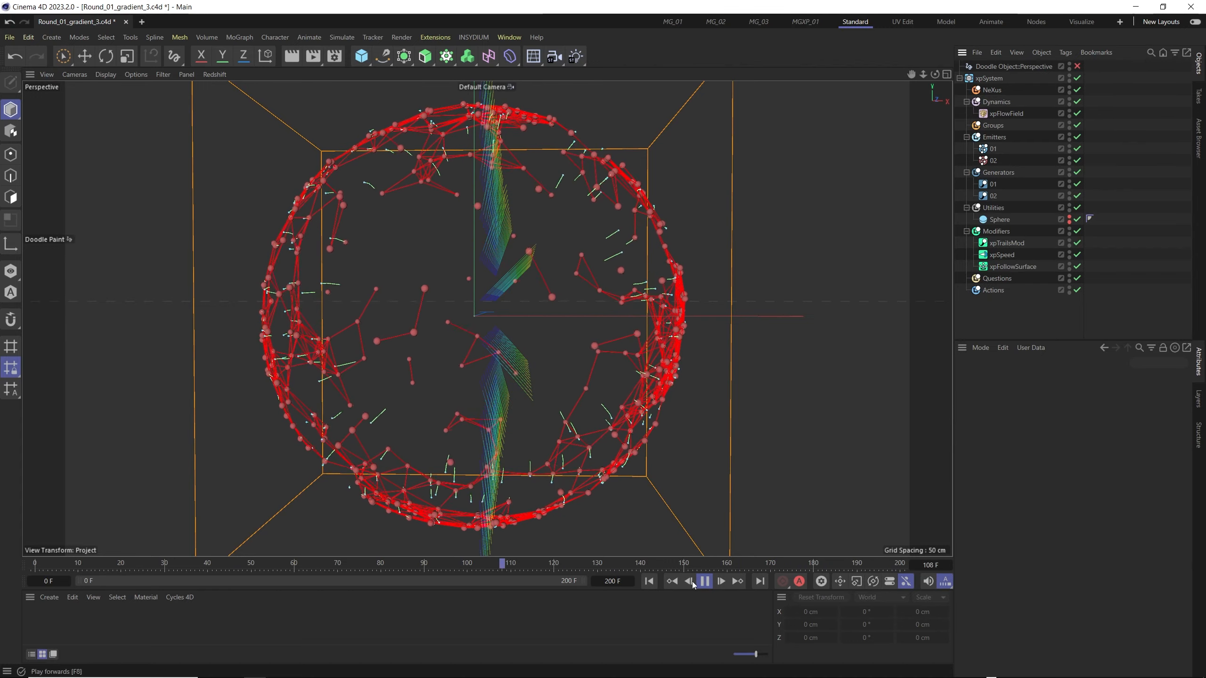
{"action": "left_click", "coordinate": [652, 582]}
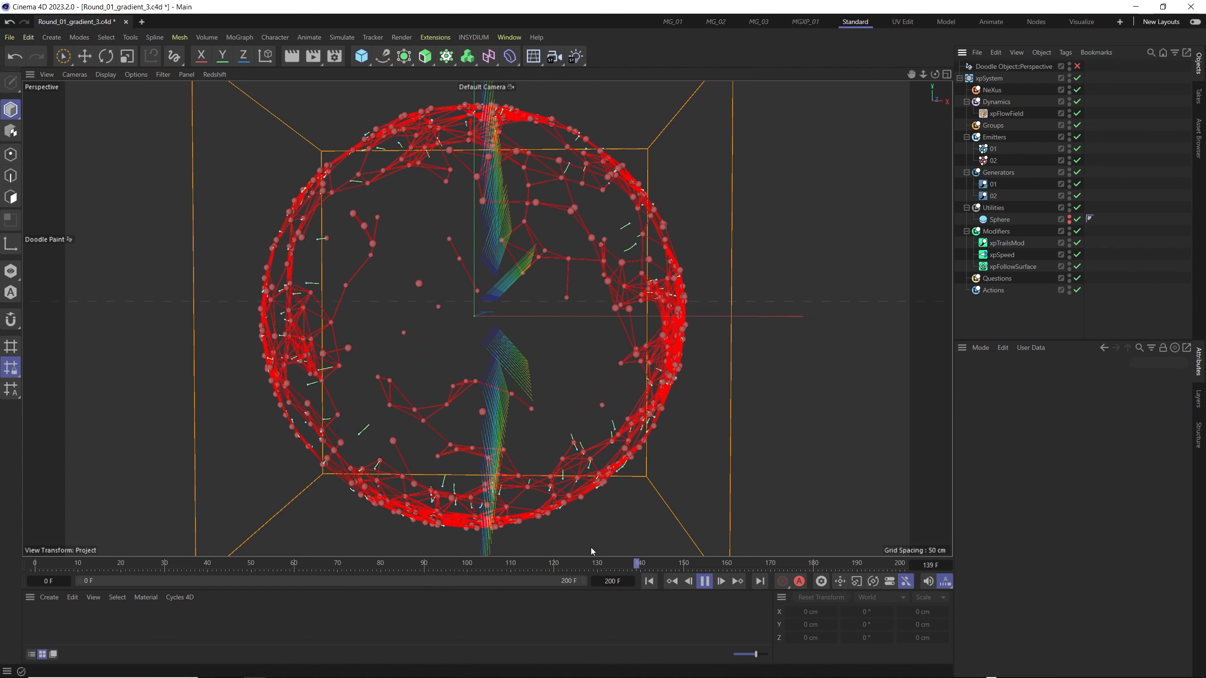
{"action": "left_click", "coordinate": [649, 582]}
{"action": "left_click", "coordinate": [709, 582]}
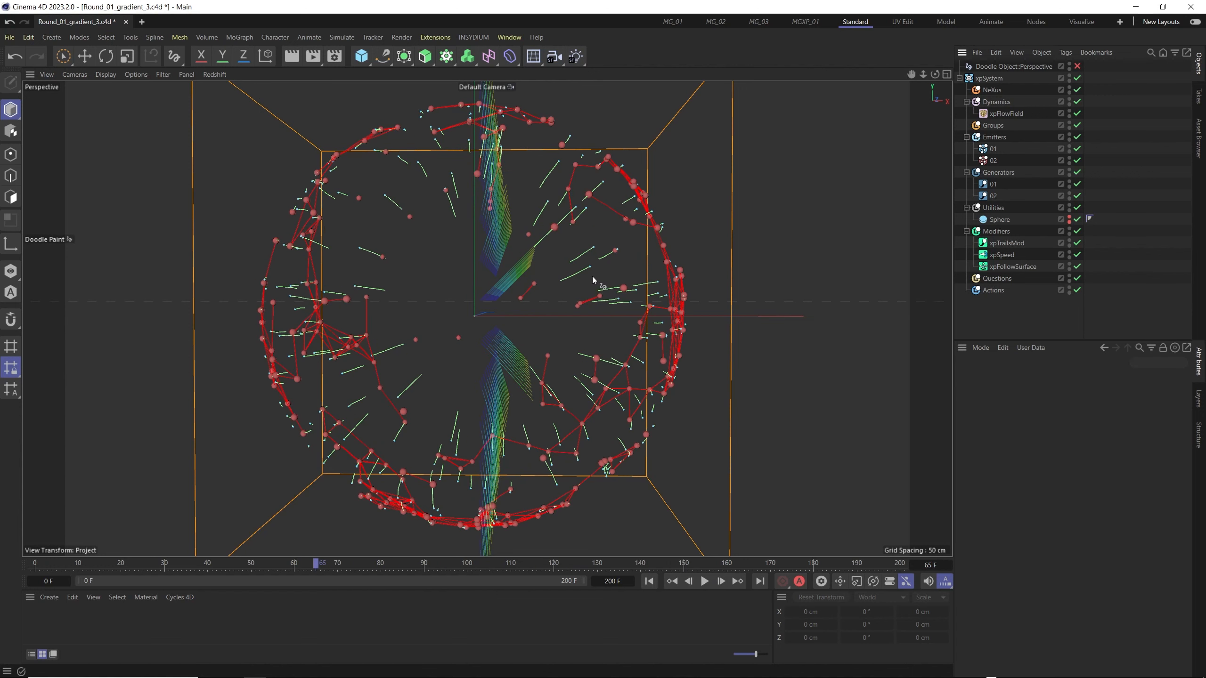
Set the renderer to Redshift in the render settings and switch to the MG_02 layout
{"action": "left_click", "coordinate": [340, 61]}
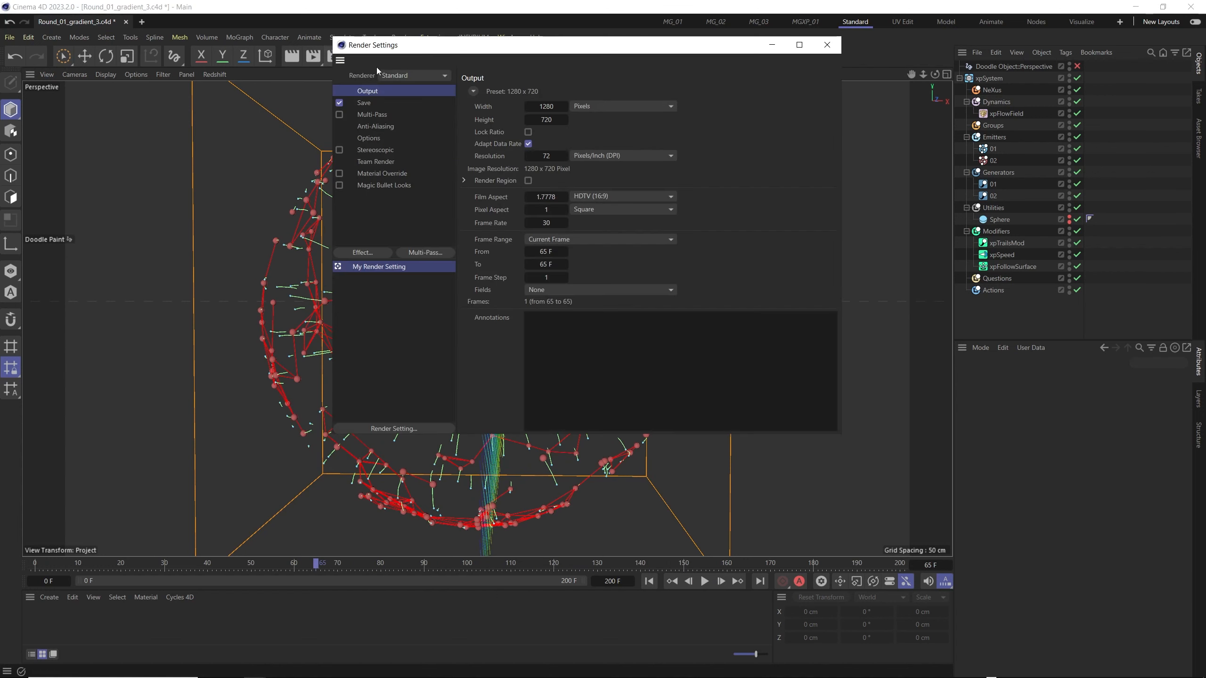
{"action": "left_click", "coordinate": [419, 140]}
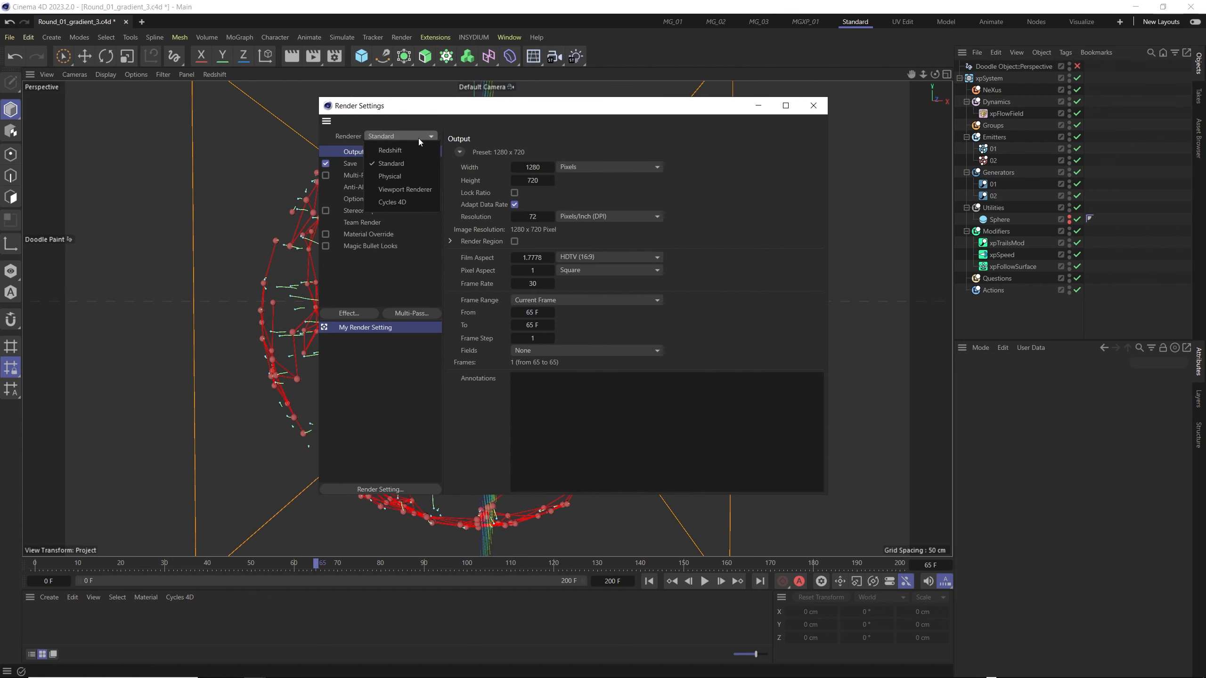
{"action": "left_click", "coordinate": [408, 167]}
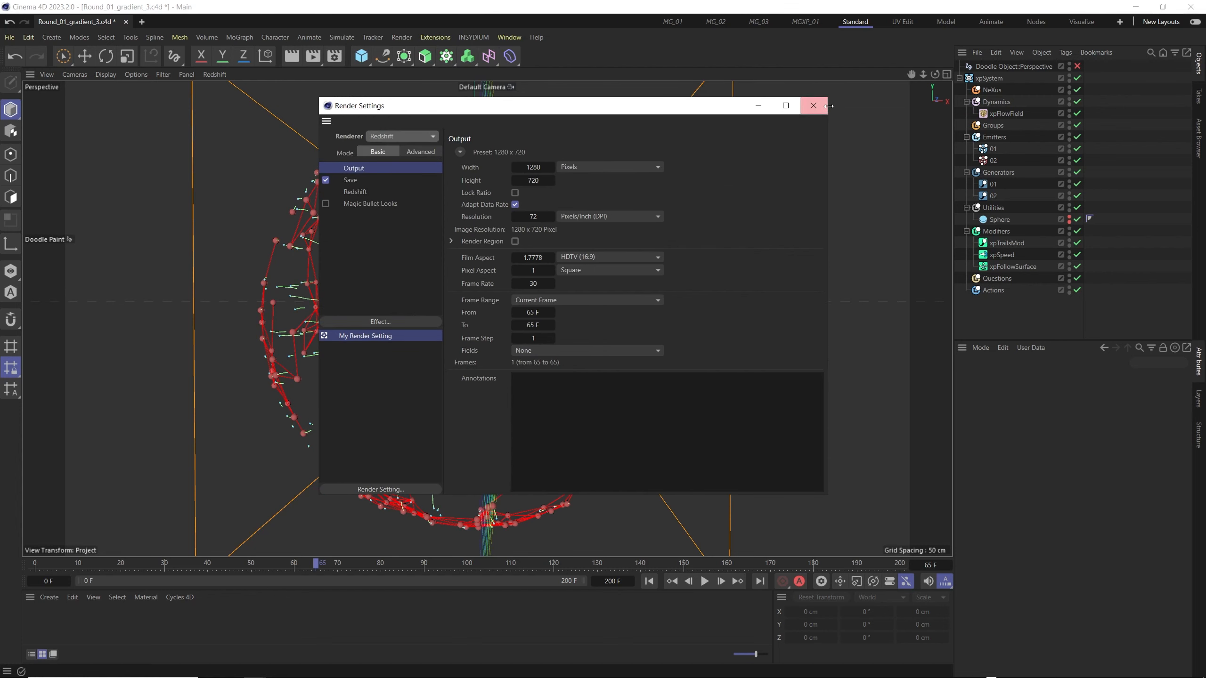
{"action": "left_click", "coordinate": [715, 21]}
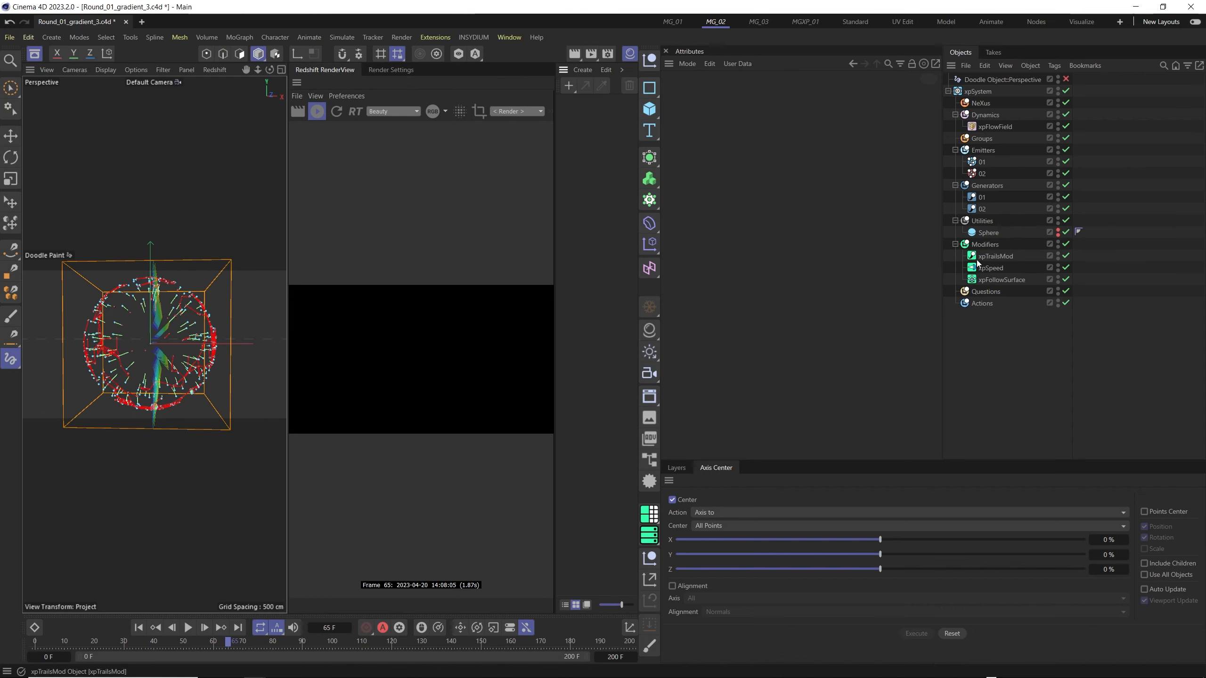
Add a Redshift Object render tag to emitter 01 and open its particle mode options
{"action": "left_click", "coordinate": [978, 164]}
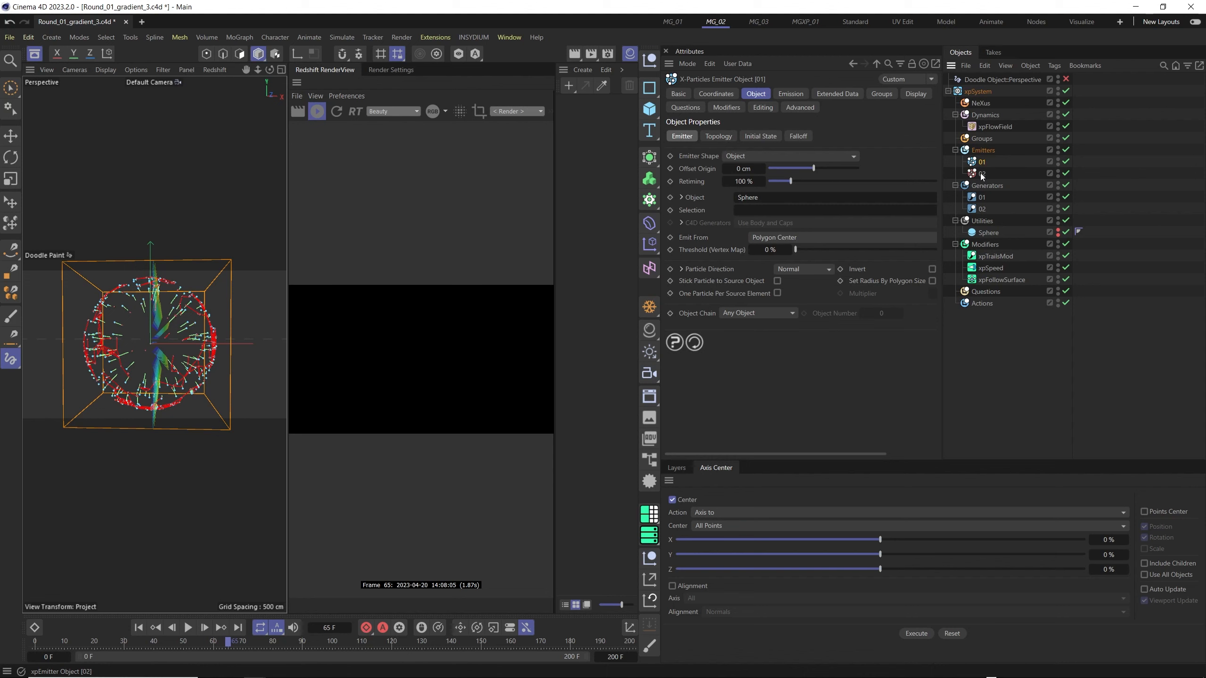
{"action": "right_click", "coordinate": [981, 165]}
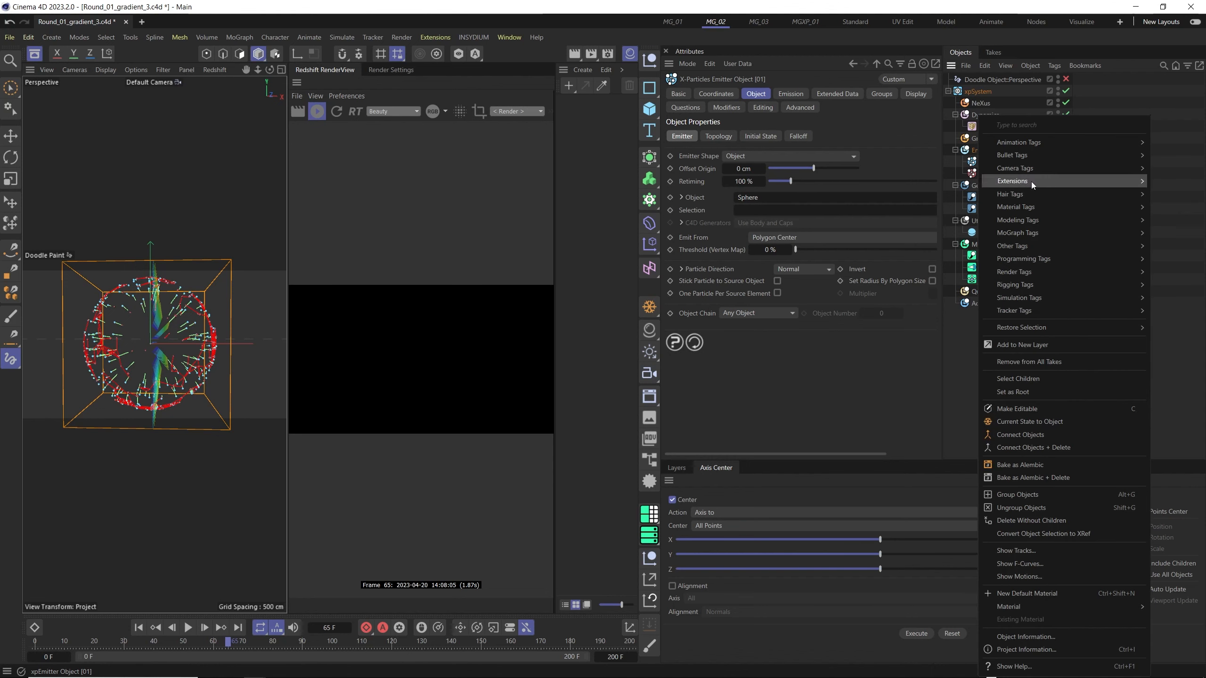
{"action": "mouse_move", "coordinate": [1036, 274]}
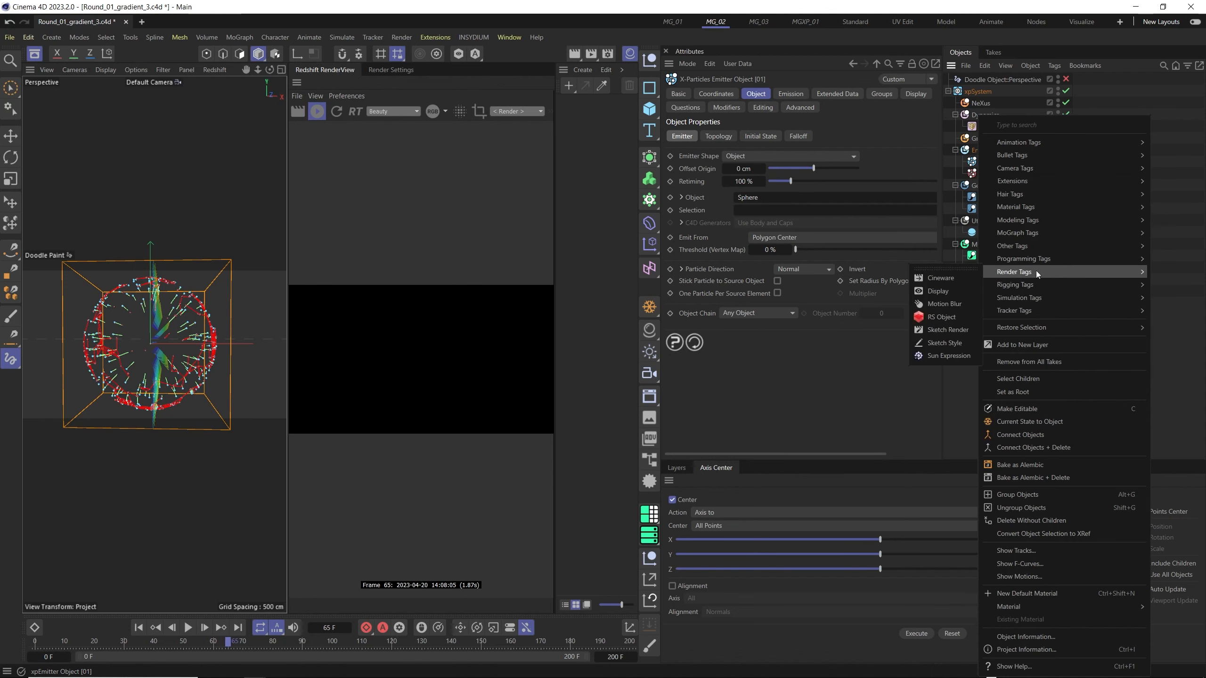
{"action": "left_click", "coordinate": [940, 317]}
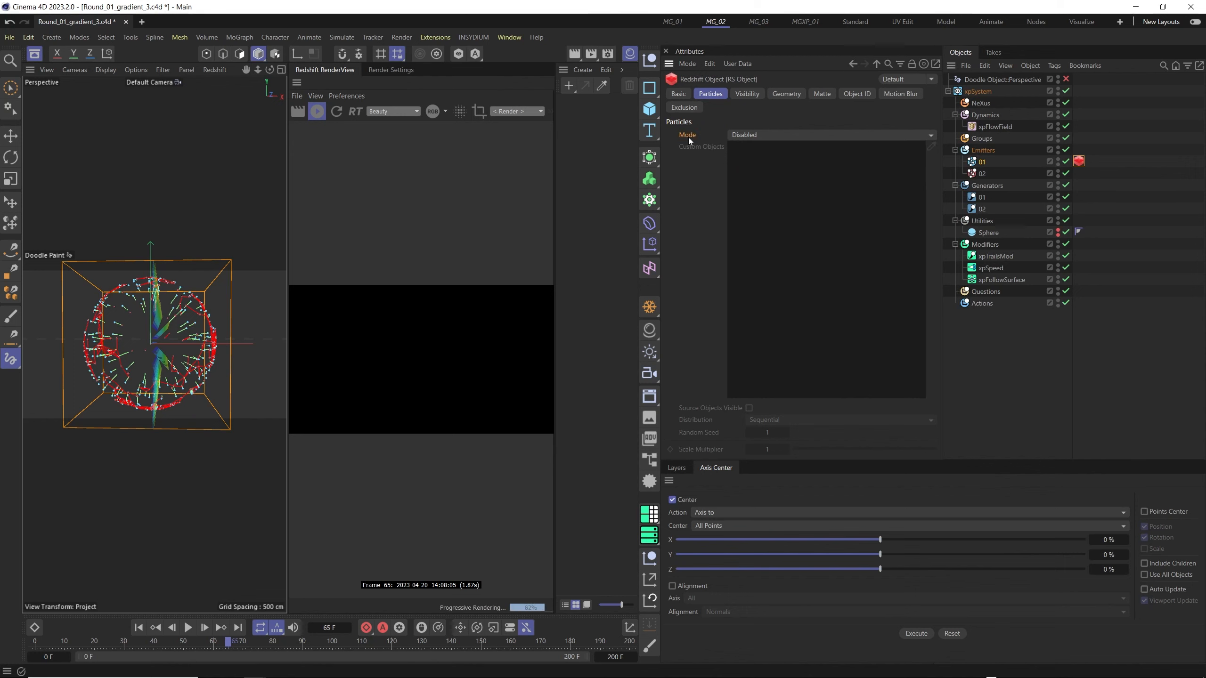
{"action": "left_click", "coordinate": [749, 136]}
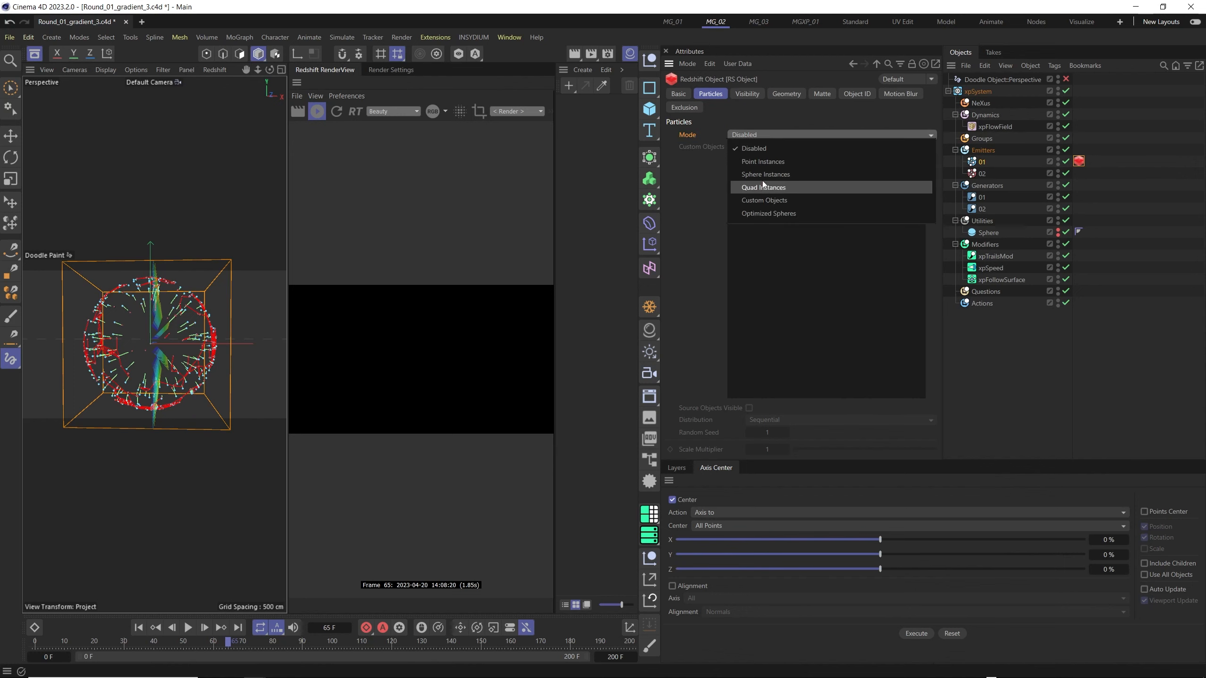
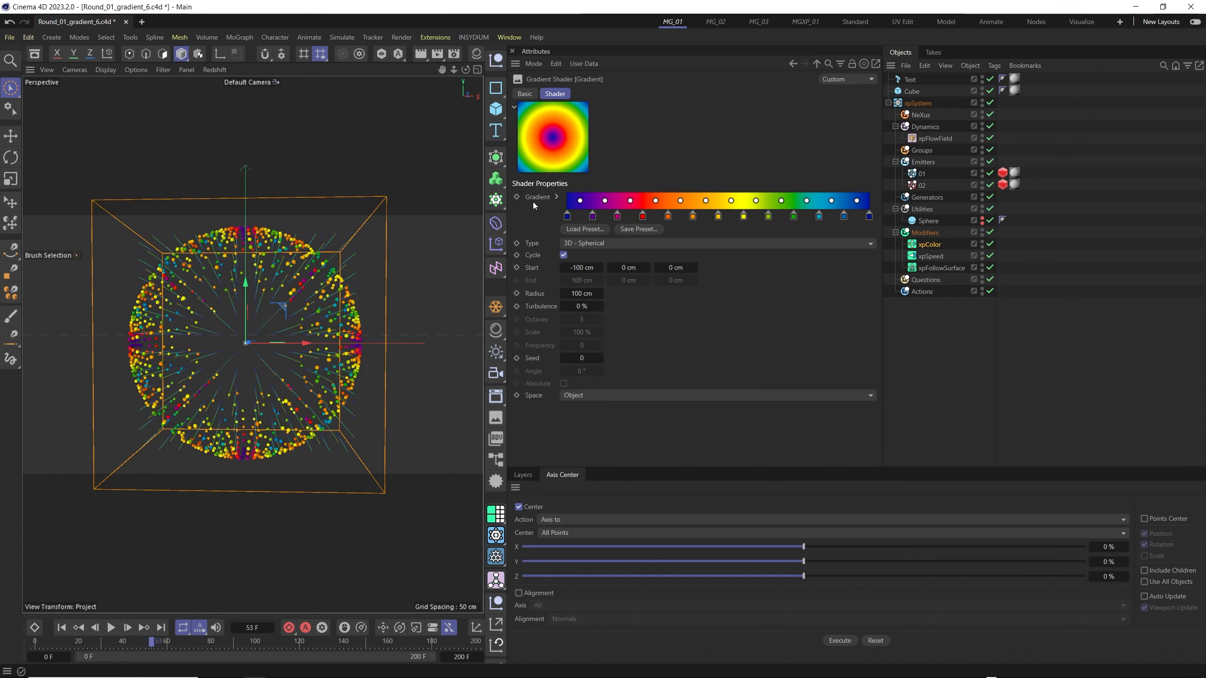
Add an xpScale control modifier to the Modifiers folder of the xpSystem
{"action": "left_click", "coordinate": [926, 233]}
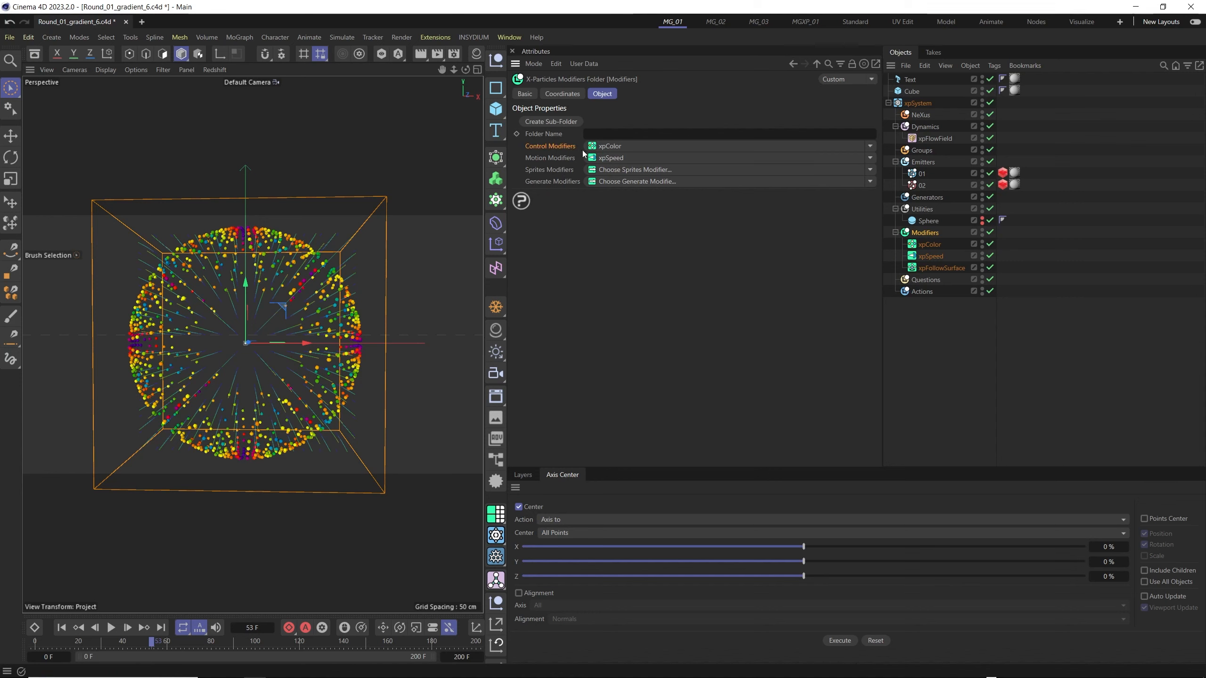
{"action": "left_click", "coordinate": [870, 145]}
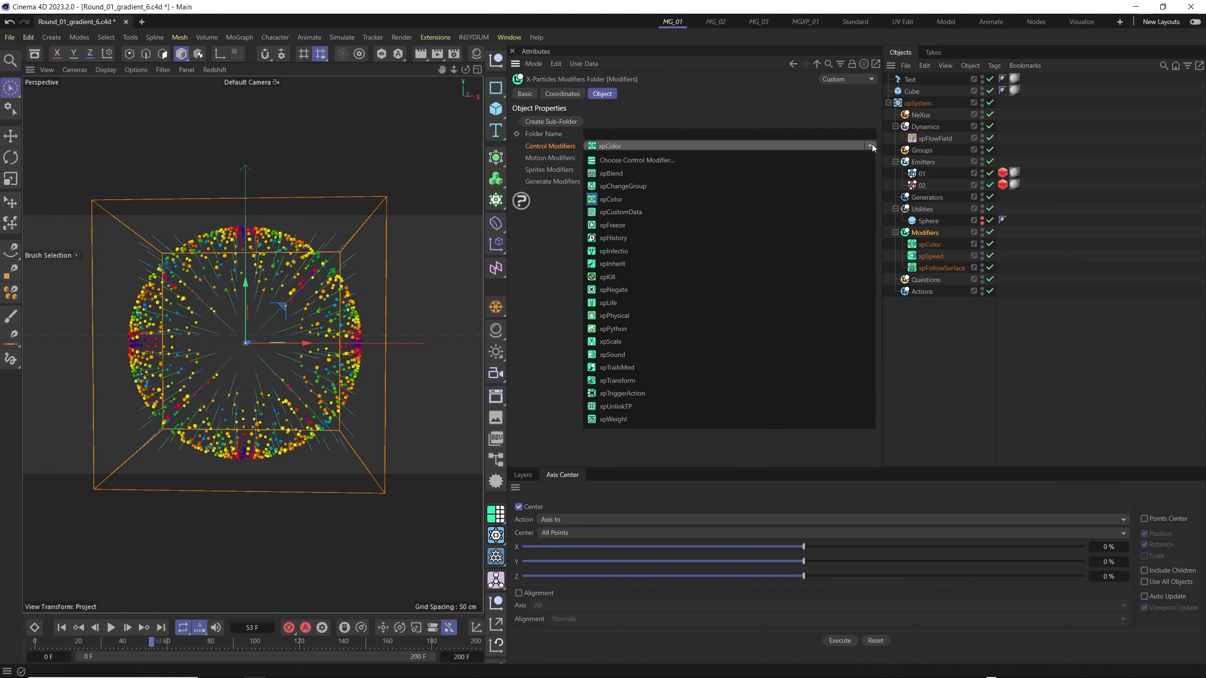
{"action": "left_click", "coordinate": [618, 342]}
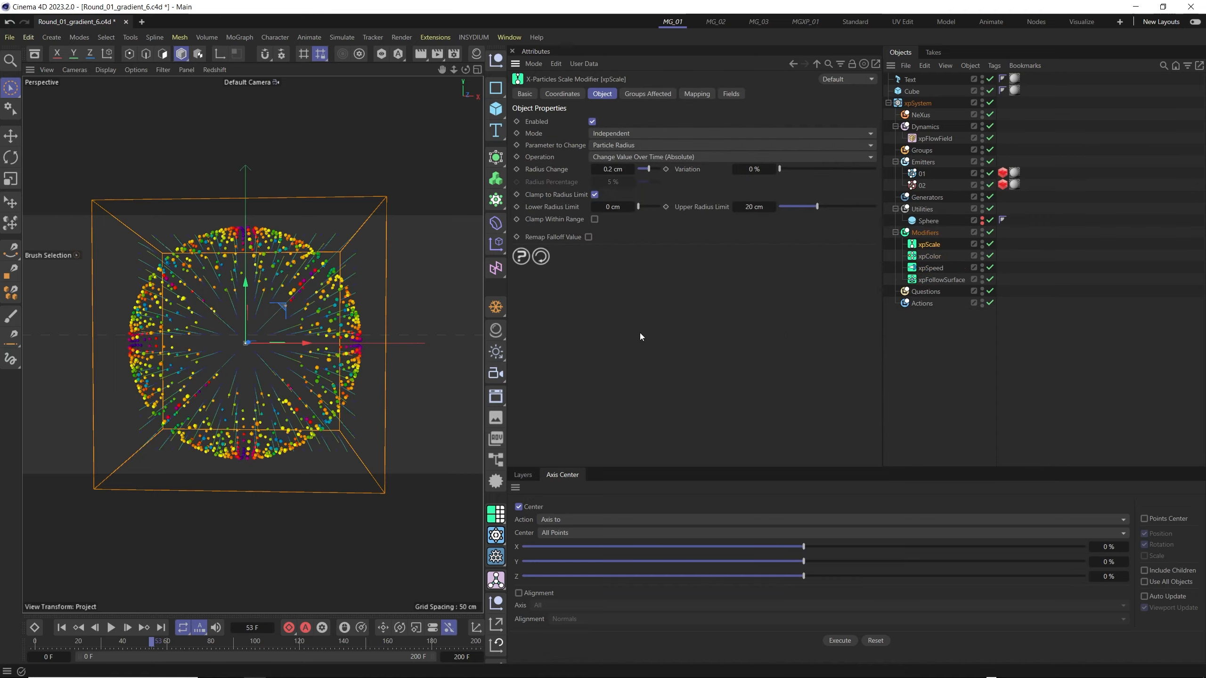
Replay the simulation twice from the first frame to examine how xpScale changes the particle radius, pausing around frame 58
{"action": "left_click", "coordinate": [62, 627]}
{"action": "left_click", "coordinate": [110, 628]}
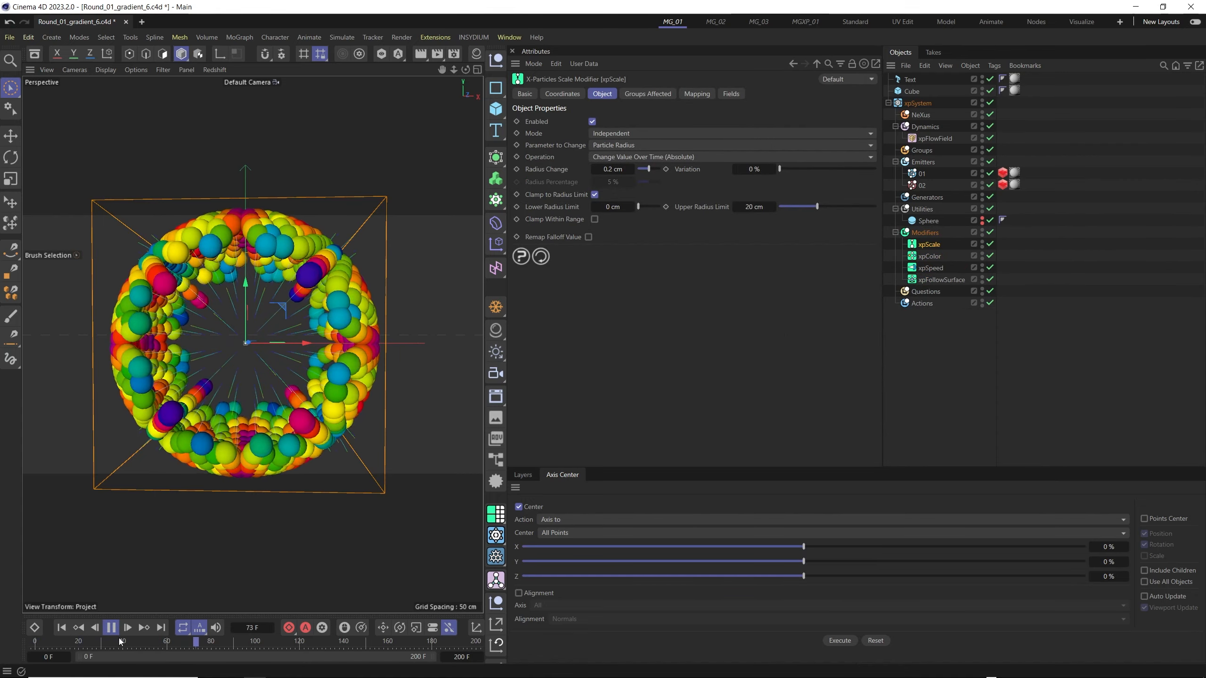
{"action": "left_click", "coordinate": [112, 628]}
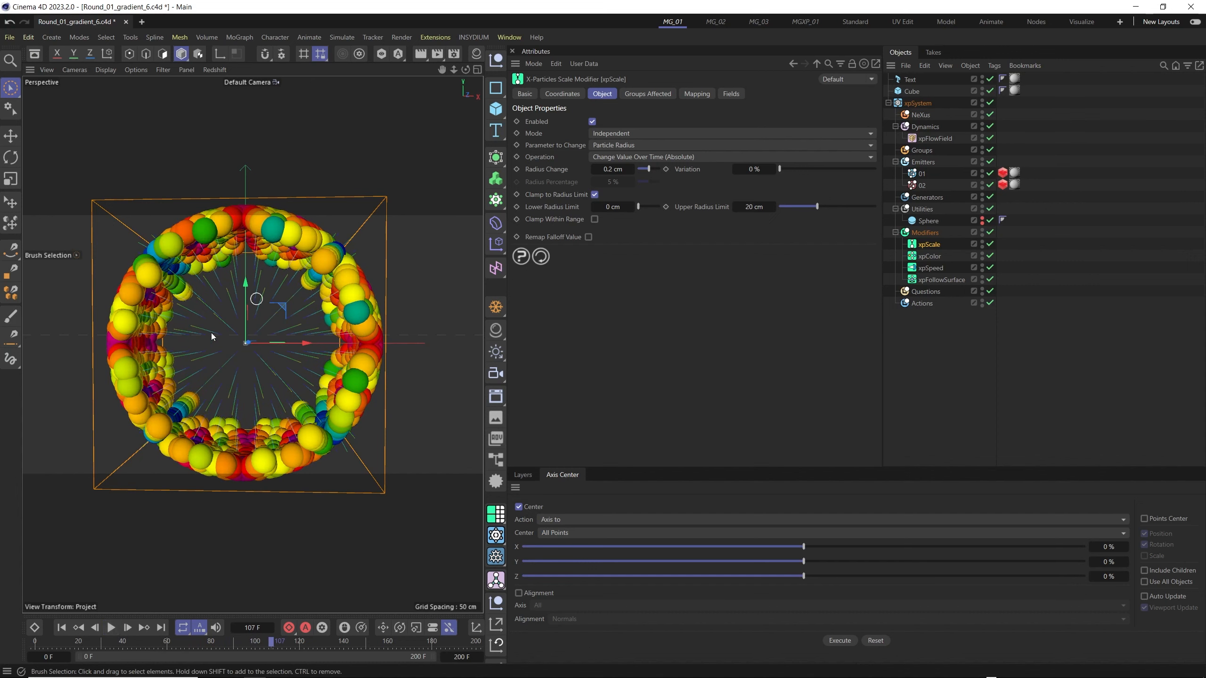
{"action": "left_click", "coordinate": [63, 630]}
{"action": "left_click", "coordinate": [112, 628]}
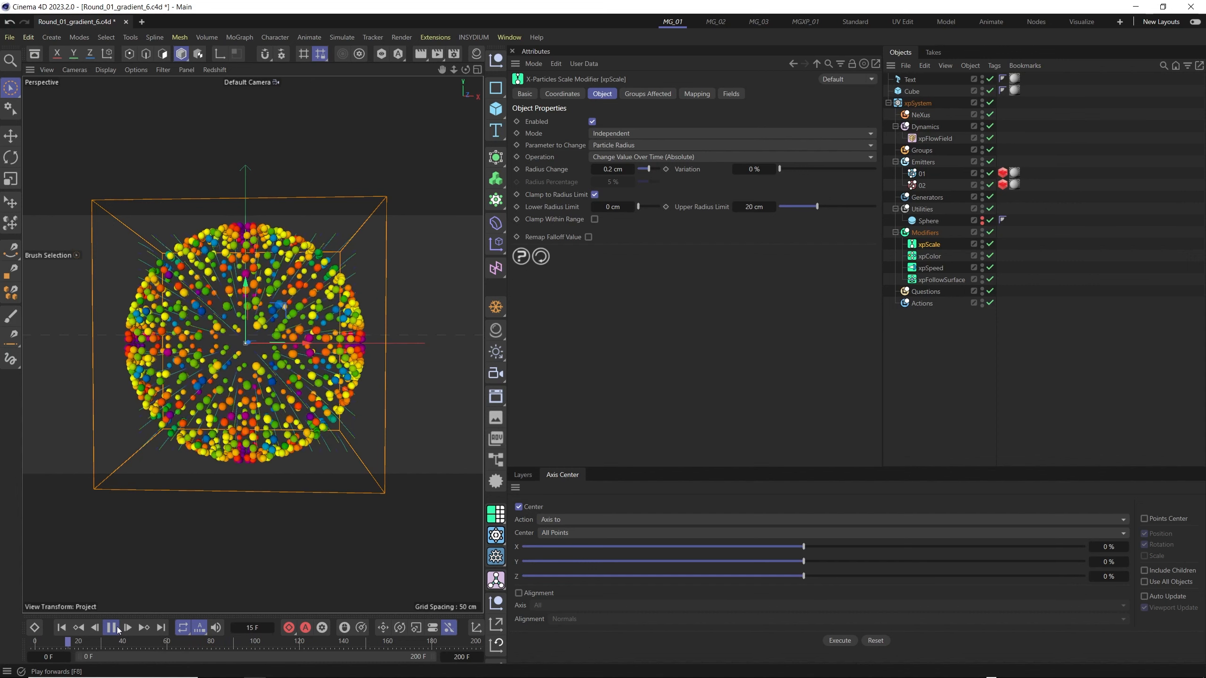
{"action": "left_click", "coordinate": [111, 628]}
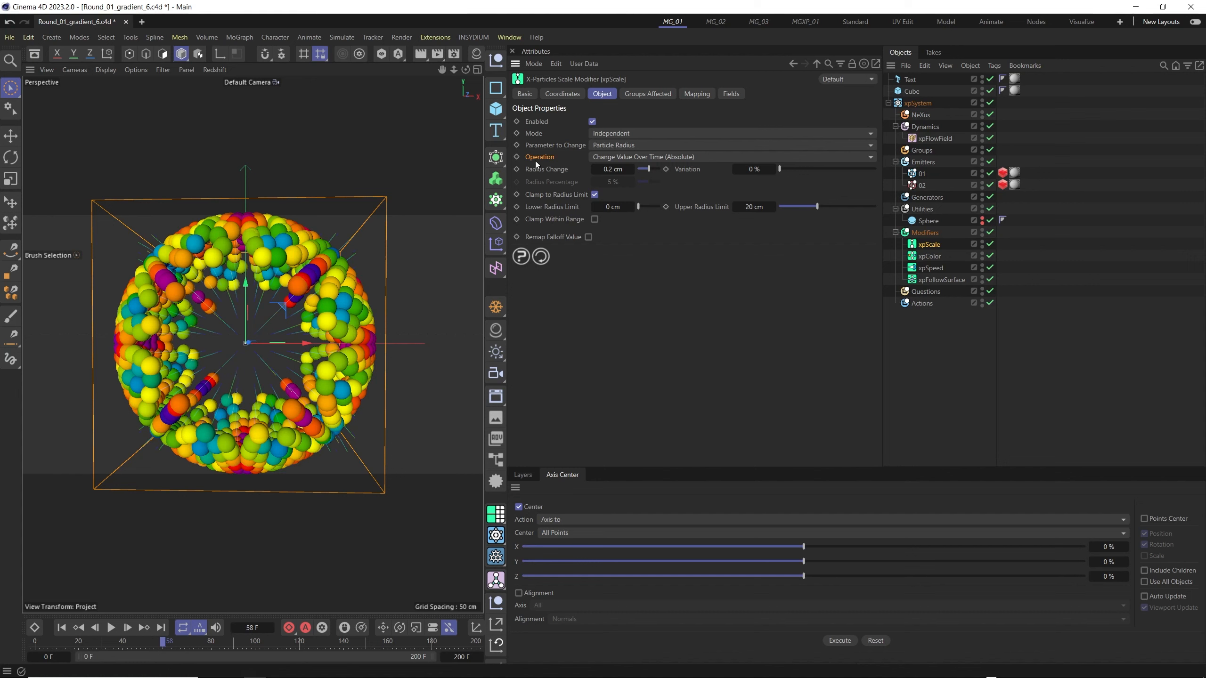
Set xpScale's operation to Use Shader and load a Gradient shader into it
{"action": "left_click", "coordinate": [595, 158]}
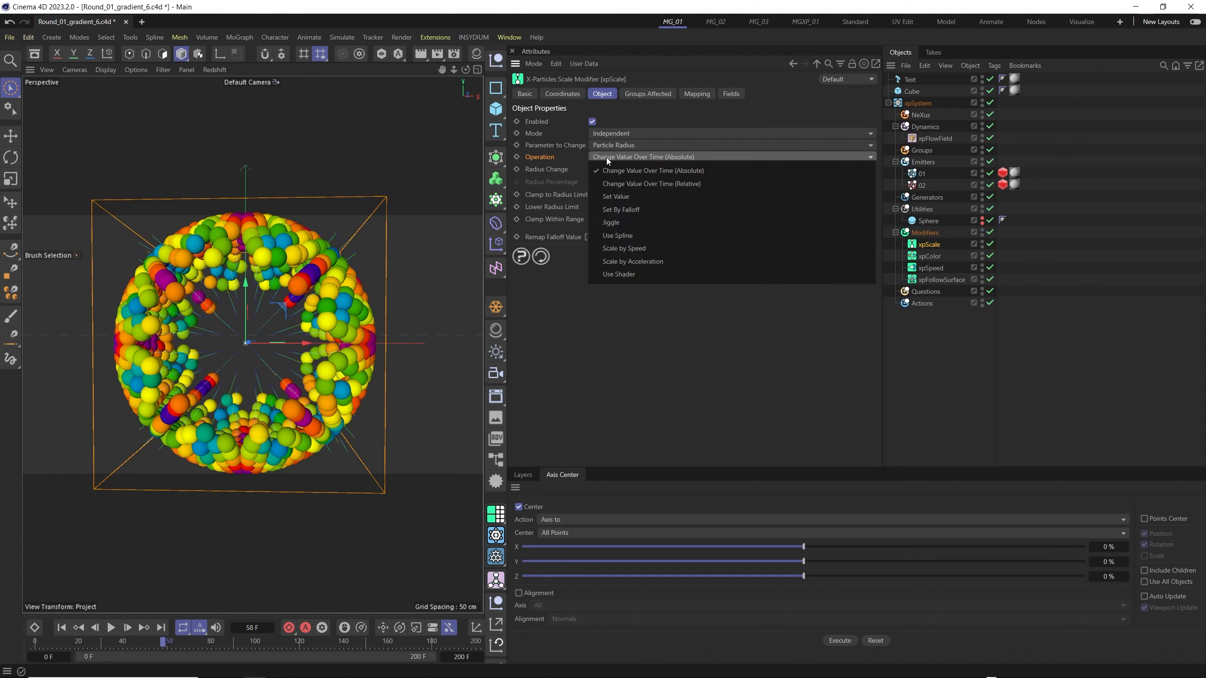
{"action": "left_click", "coordinate": [647, 274]}
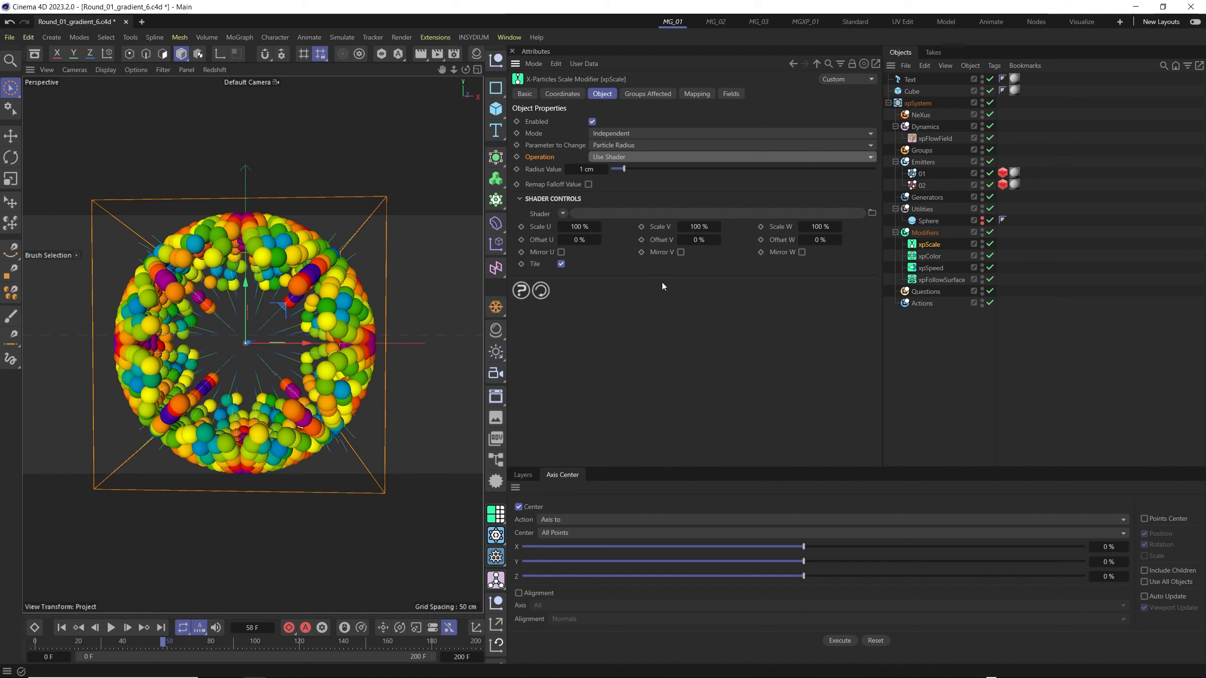
{"action": "left_click", "coordinate": [563, 214]}
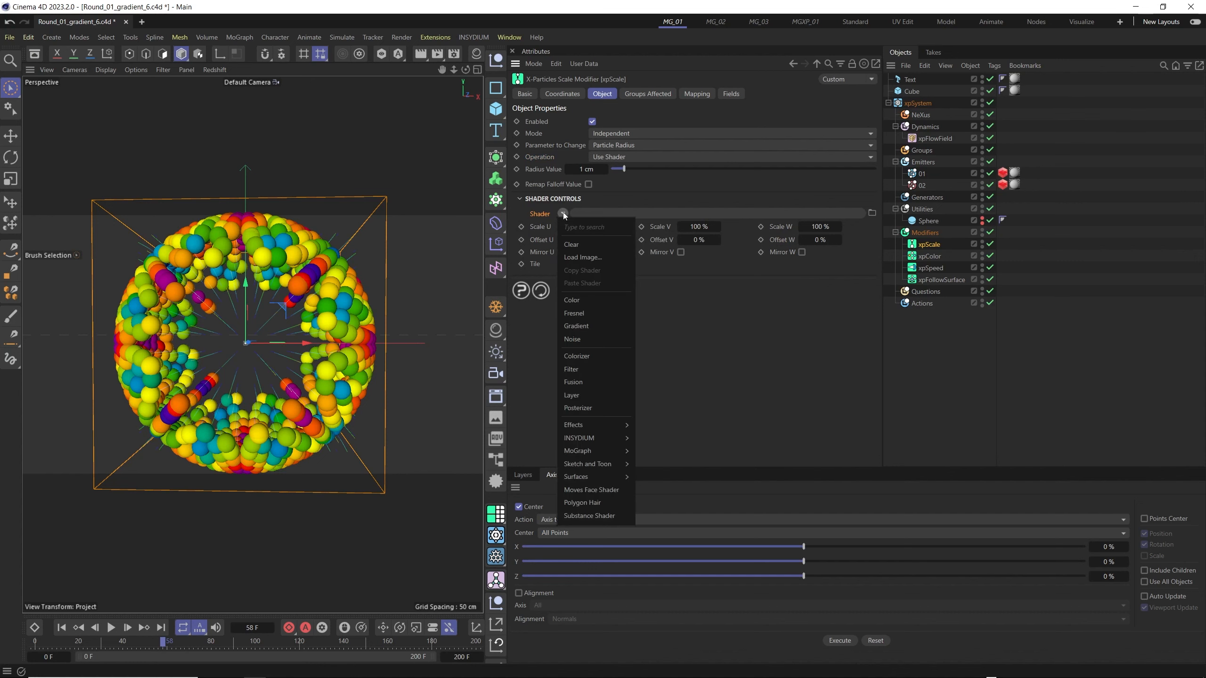
{"action": "left_click", "coordinate": [588, 326]}
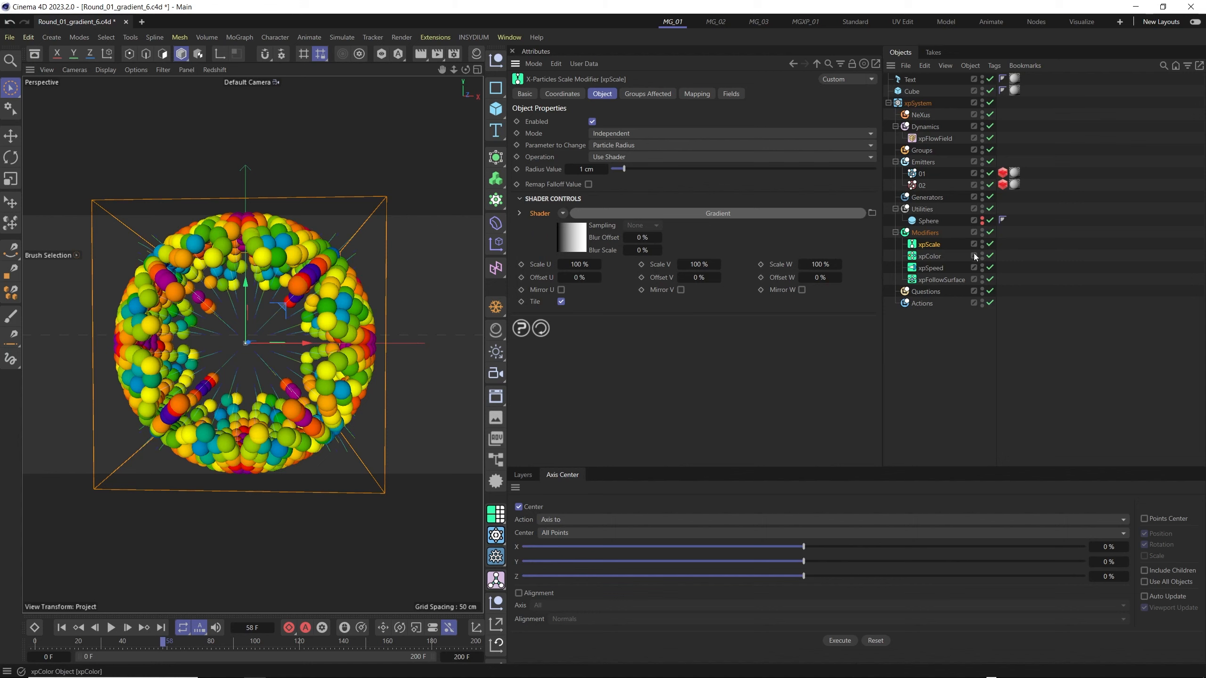
Review the Gradient shaders used by xpFlowField and xpColor, and return to the xpScale settings
{"action": "left_click", "coordinate": [931, 256]}
{"action": "left_click", "coordinate": [935, 139]}
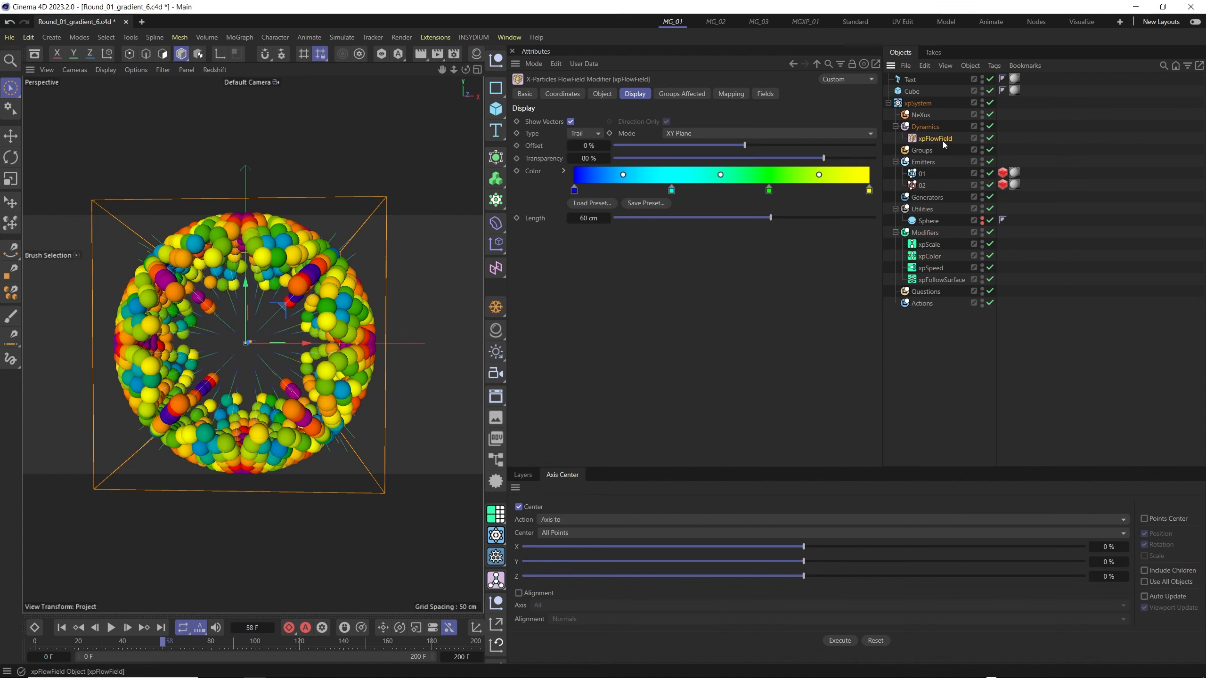
{"action": "left_click", "coordinate": [603, 95]}
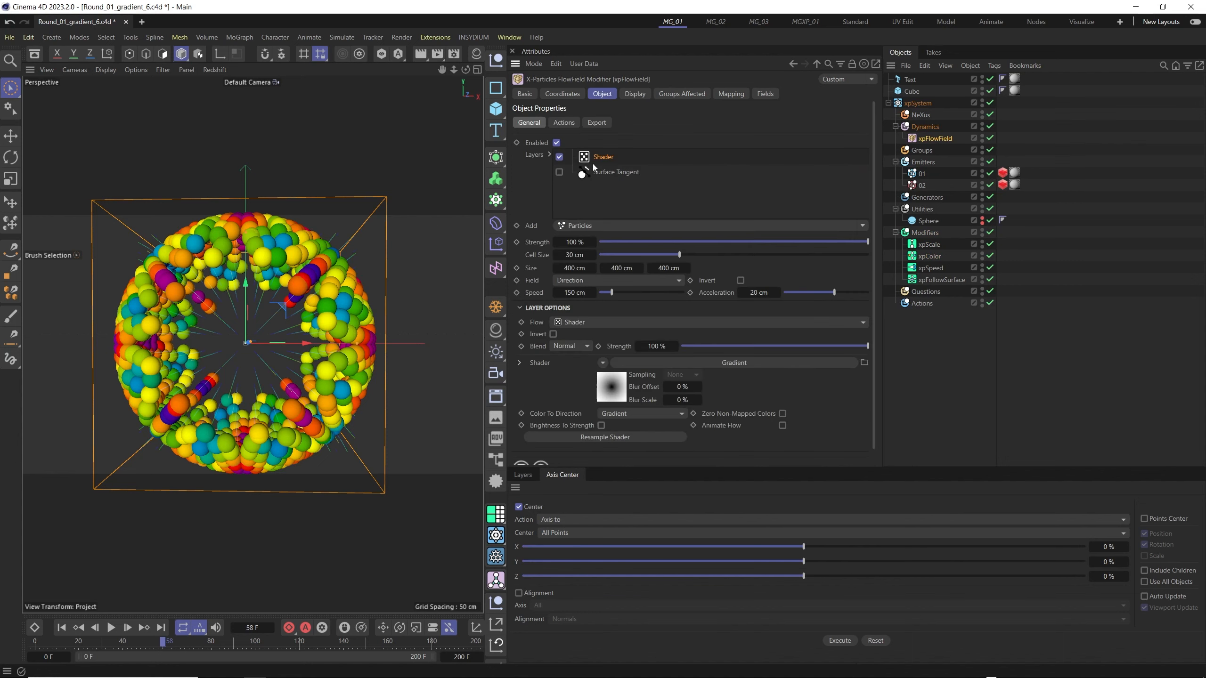
{"action": "left_click", "coordinate": [938, 256]}
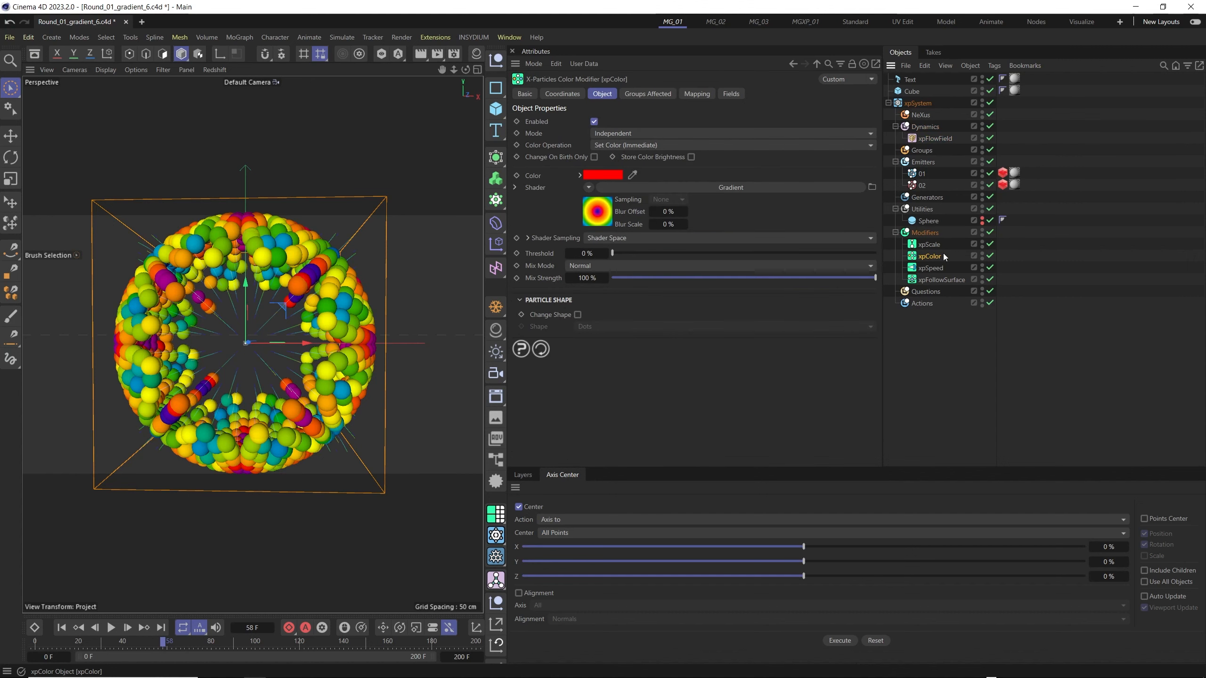
{"action": "left_click", "coordinate": [931, 244]}
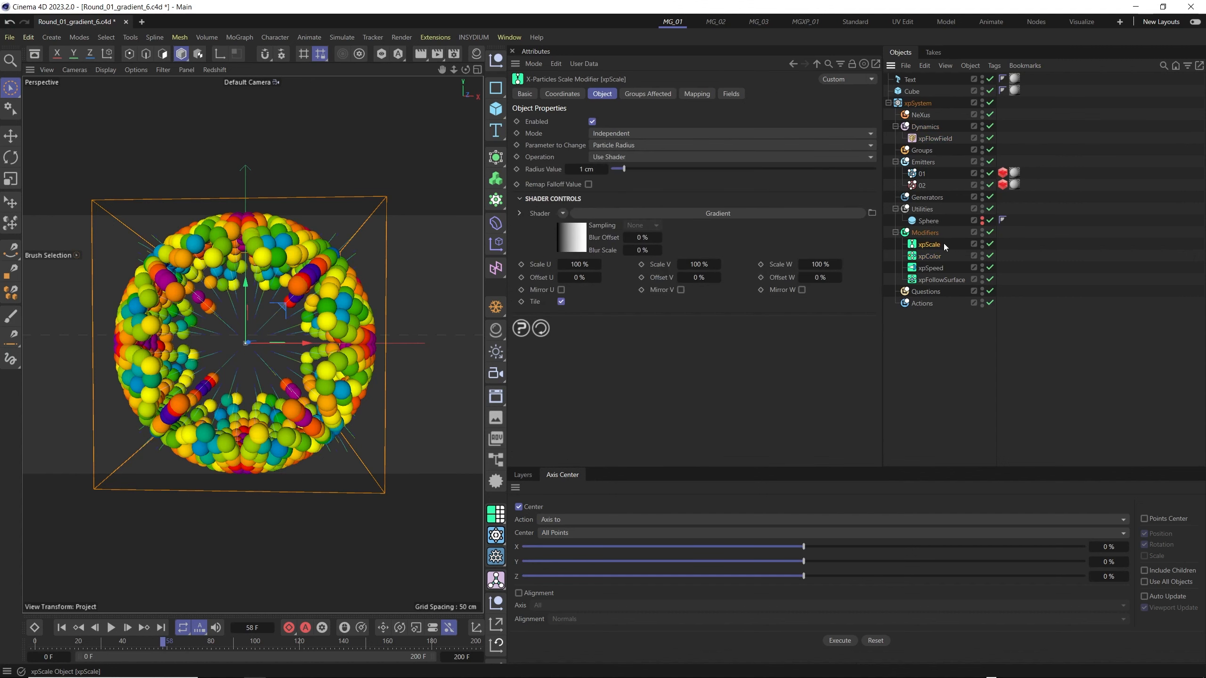
Replay the simulation, set xpScale's Radius Value to 5 cm, and replay it from the first frame
{"action": "left_click", "coordinate": [62, 628]}
{"action": "left_click", "coordinate": [111, 628]}
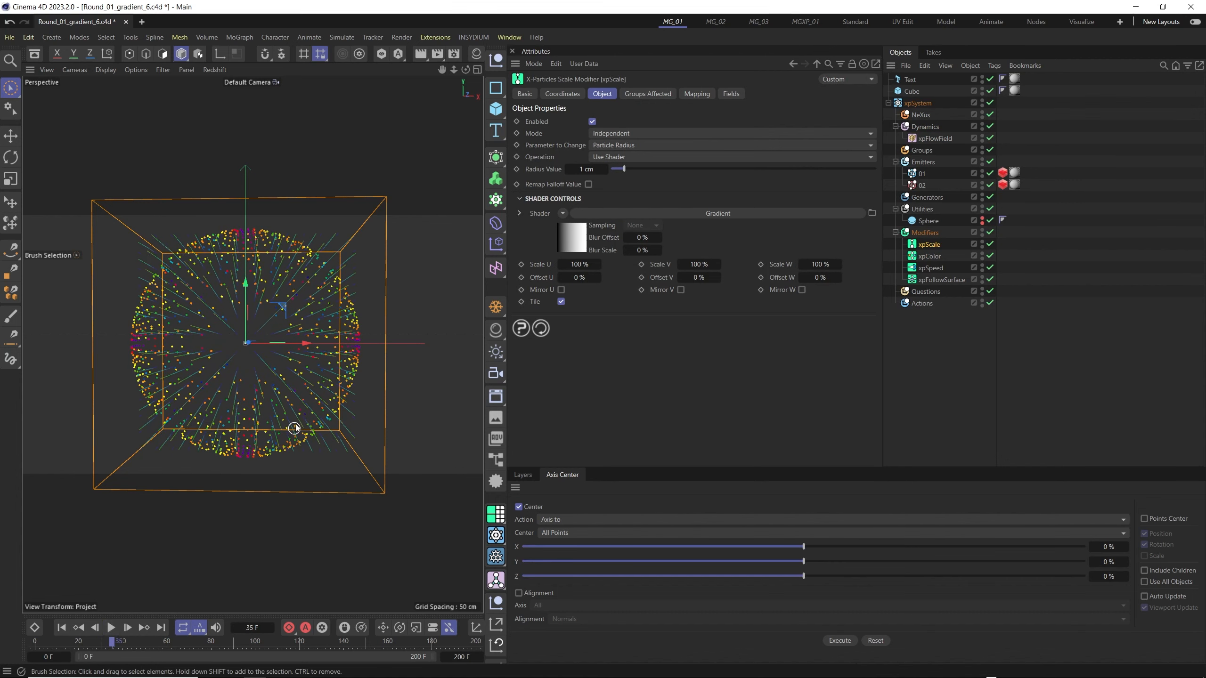
{"action": "left_click", "coordinate": [585, 169]}
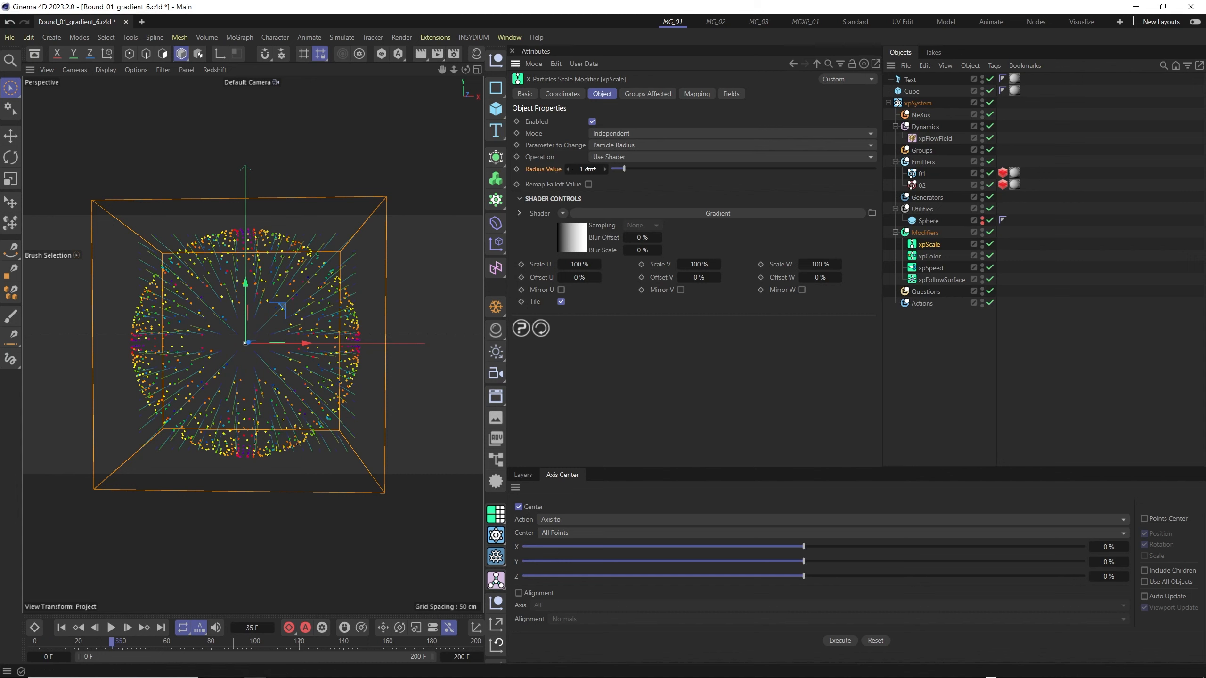
{"action": "type", "text": "5"}
{"action": "key", "text": "Return"}
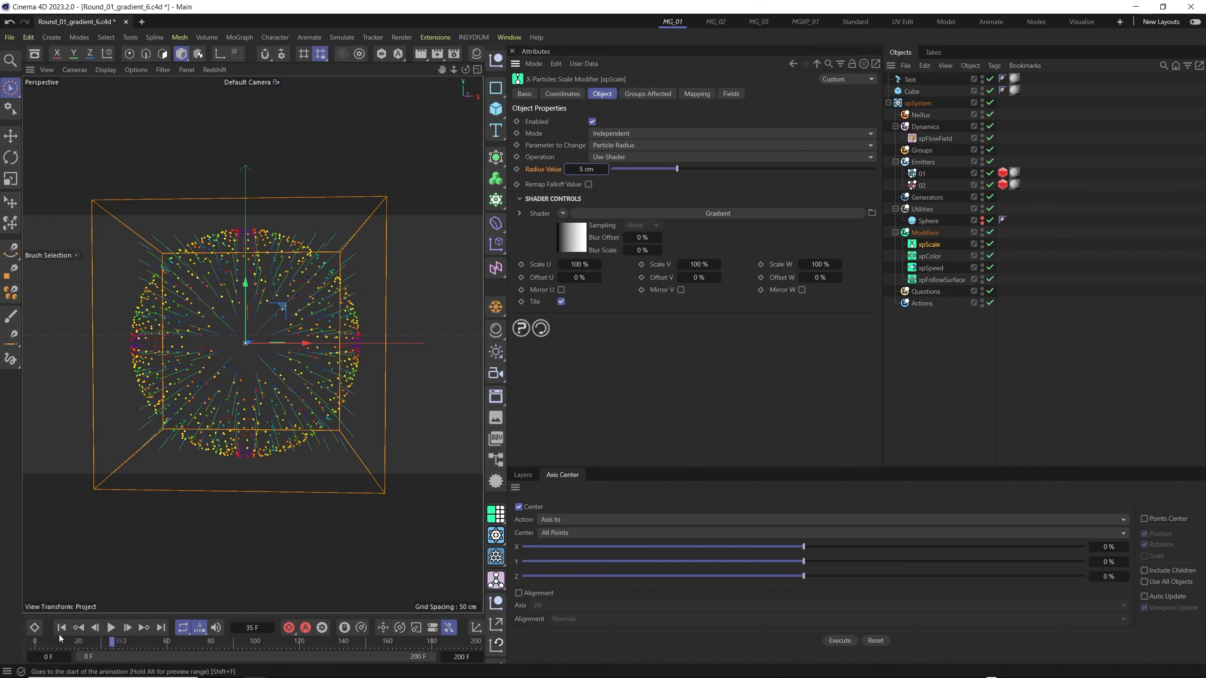
{"action": "left_click", "coordinate": [111, 628]}
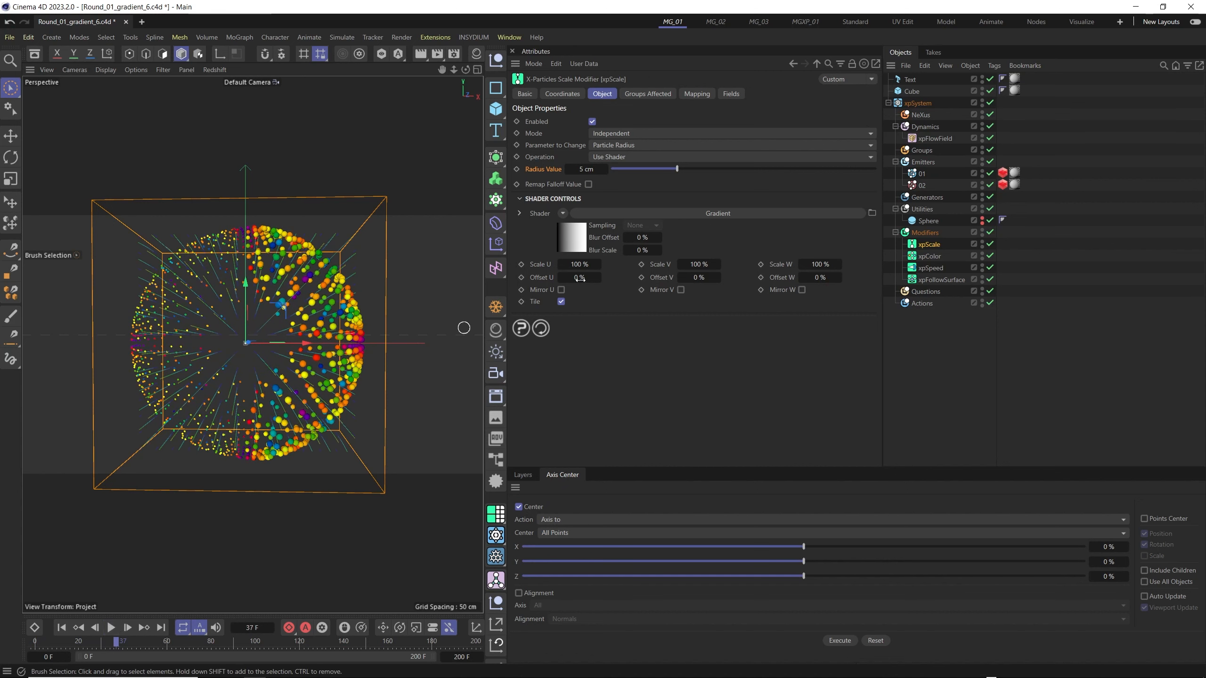
Set the type of xpScale's Gradient shader to 2D - V and replay the simulation from the first frame
{"action": "left_click", "coordinate": [572, 236]}
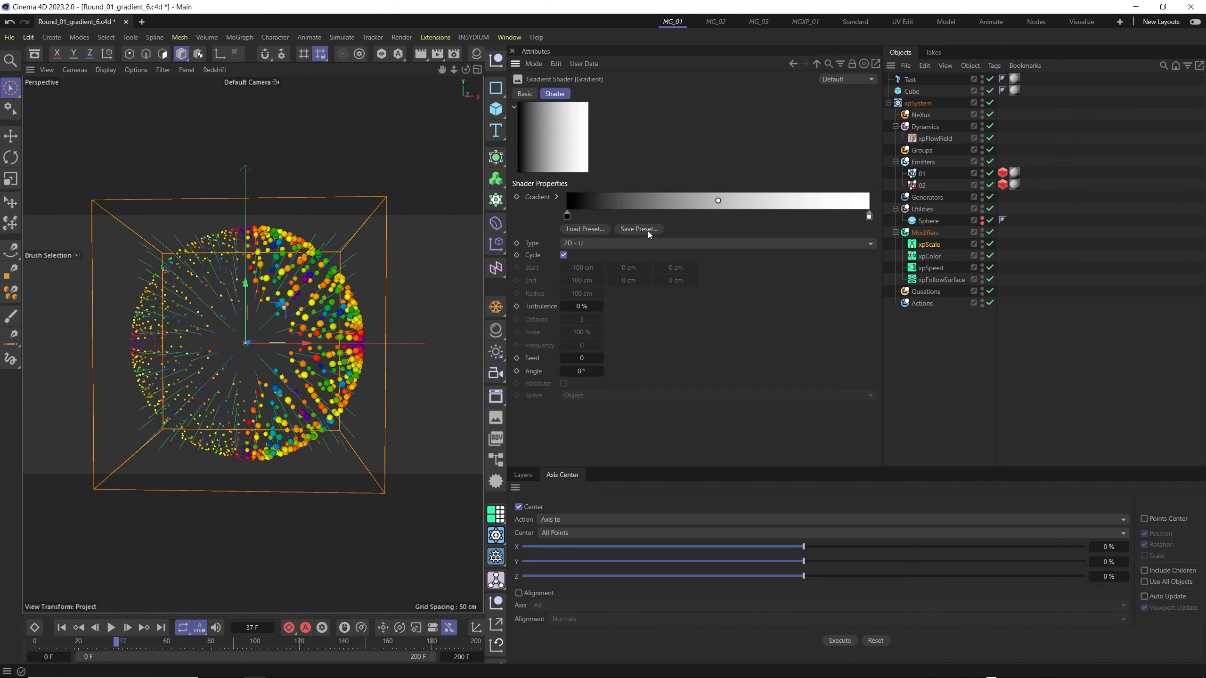
{"action": "left_click", "coordinate": [592, 247]}
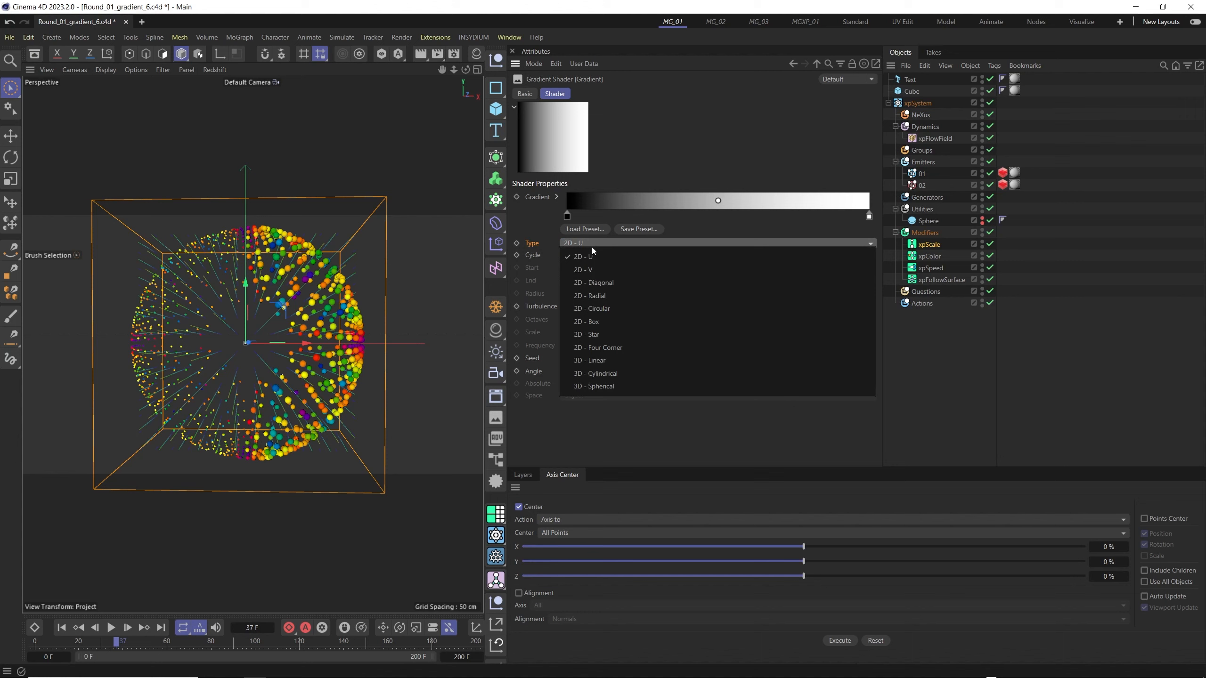
{"action": "left_click", "coordinate": [595, 275]}
{"action": "left_click", "coordinate": [62, 628]}
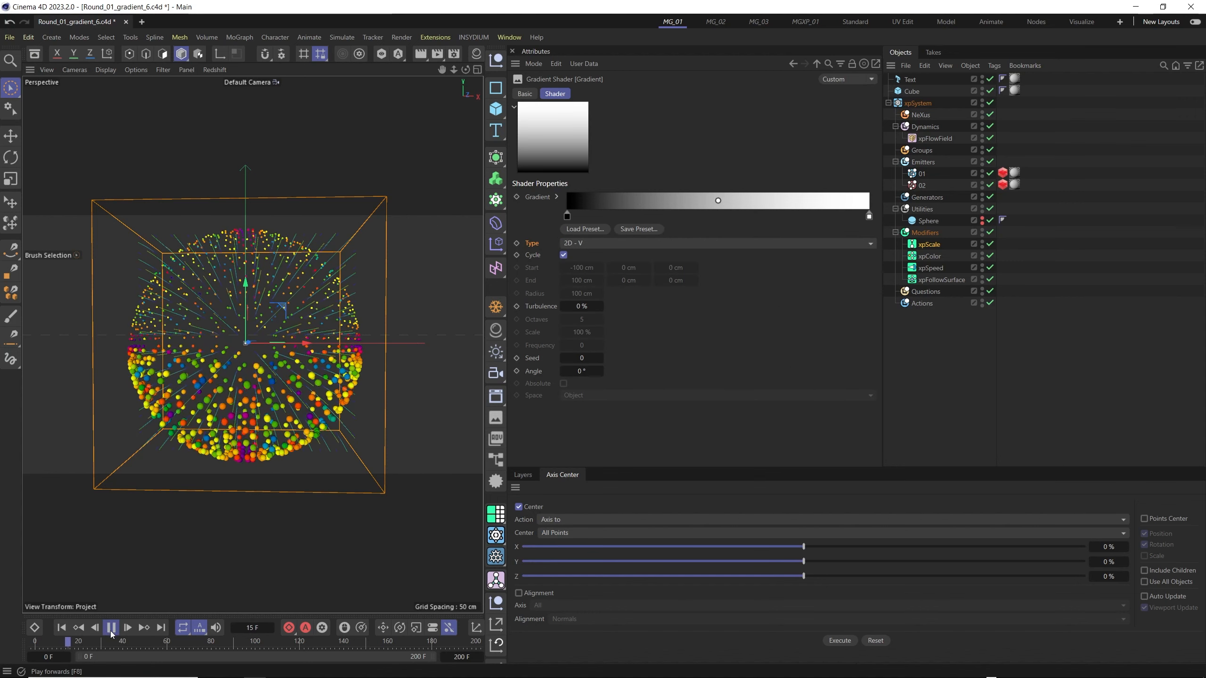
Change the type of xpScale's Gradient shader to 2D - Diagonal and replay the simulation from the first frame
{"action": "left_click", "coordinate": [593, 244]}
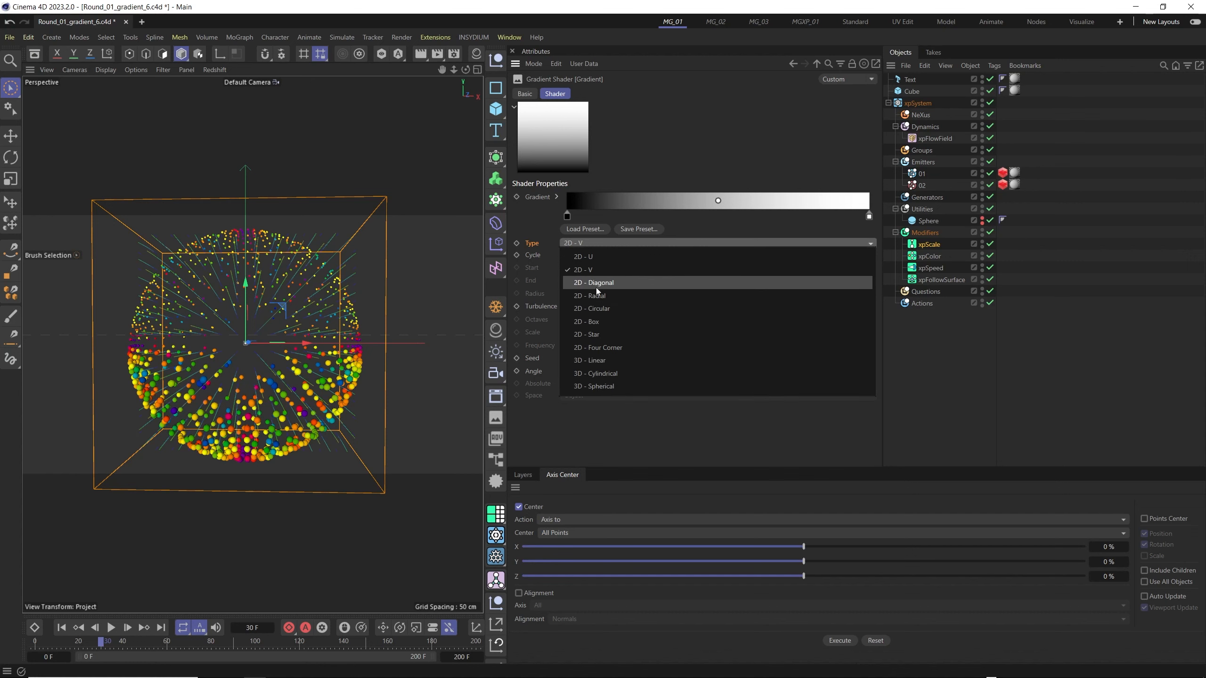
{"action": "left_click", "coordinate": [620, 282]}
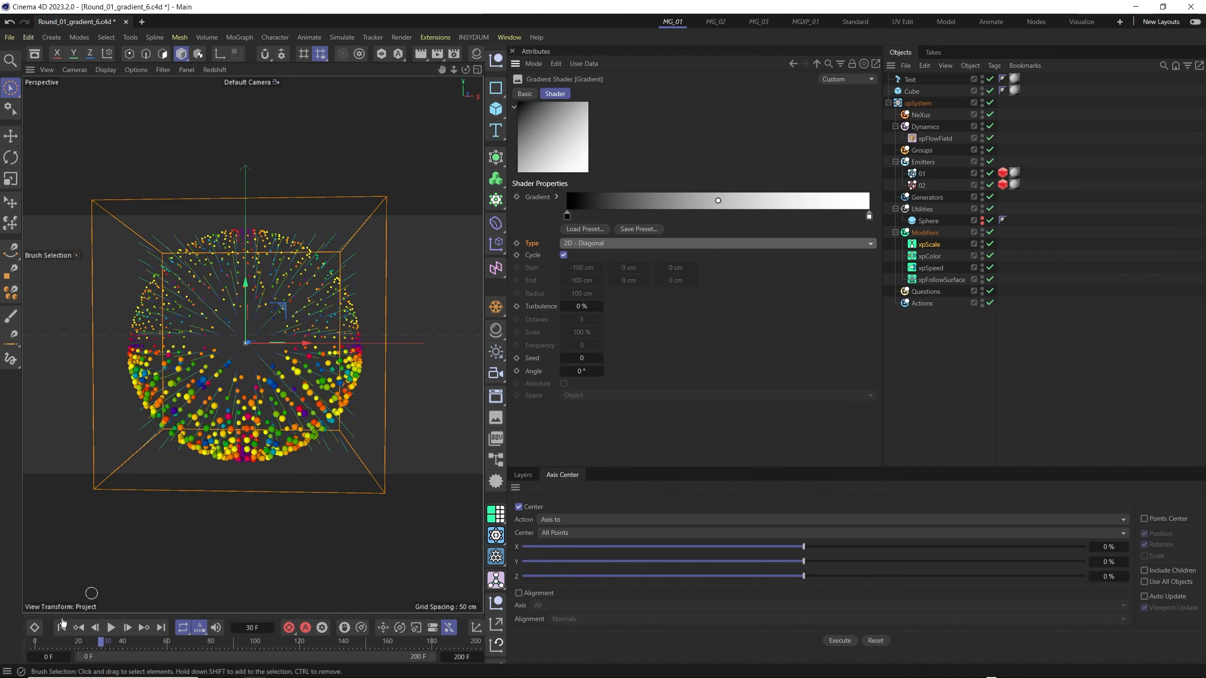
{"action": "left_click", "coordinate": [63, 627]}
{"action": "left_click", "coordinate": [111, 628]}
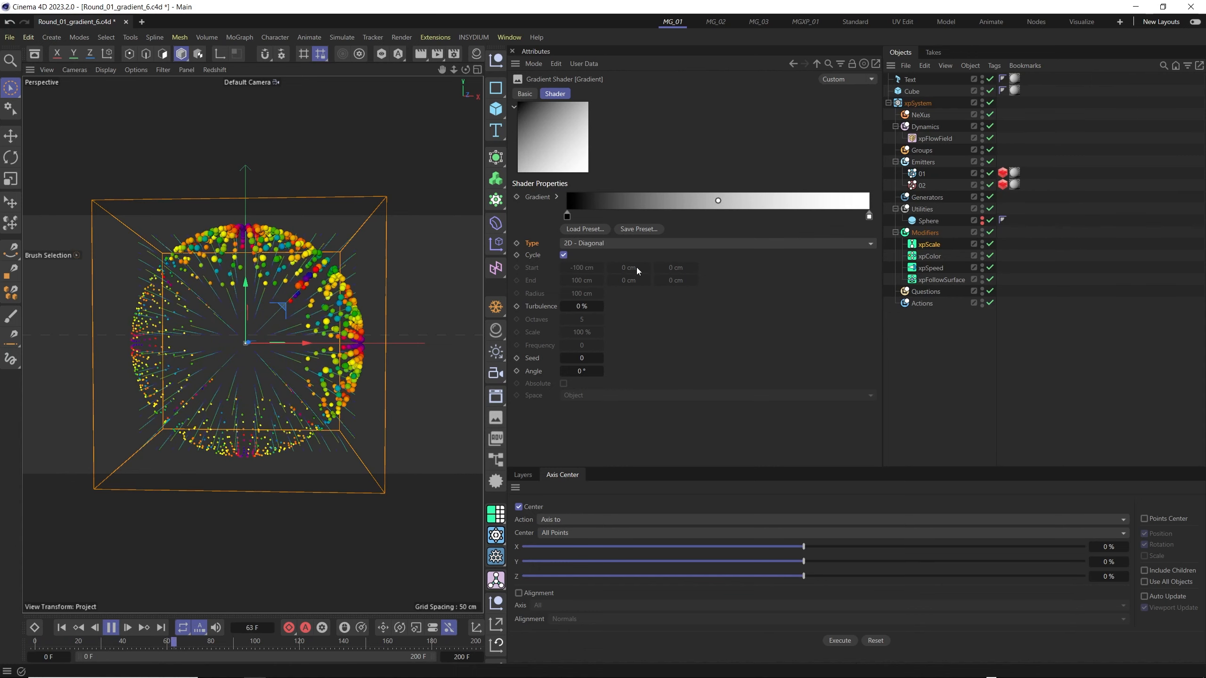
Set xpScale's Gradient shader type to 3D - Spherical, replay from the first frame, and set its Radius Value to 10 cm
{"action": "left_click", "coordinate": [623, 243]}
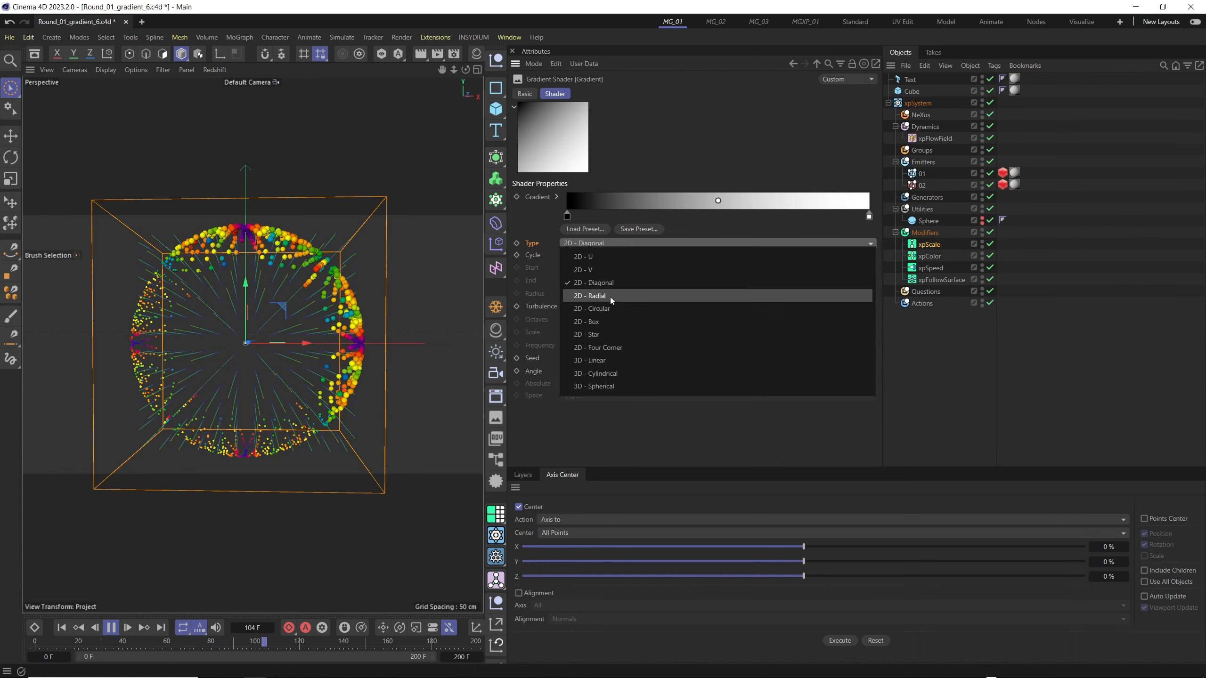
{"action": "left_click", "coordinate": [586, 387]}
{"action": "left_click", "coordinate": [59, 628]}
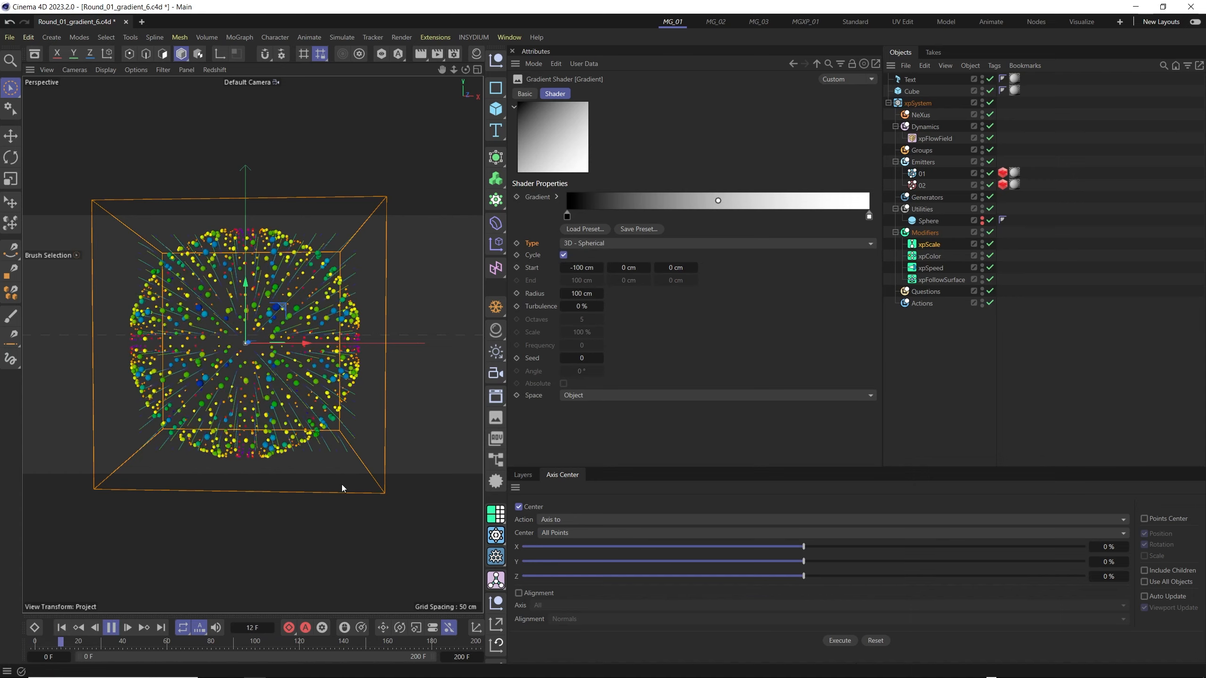
{"action": "left_click", "coordinate": [940, 246]}
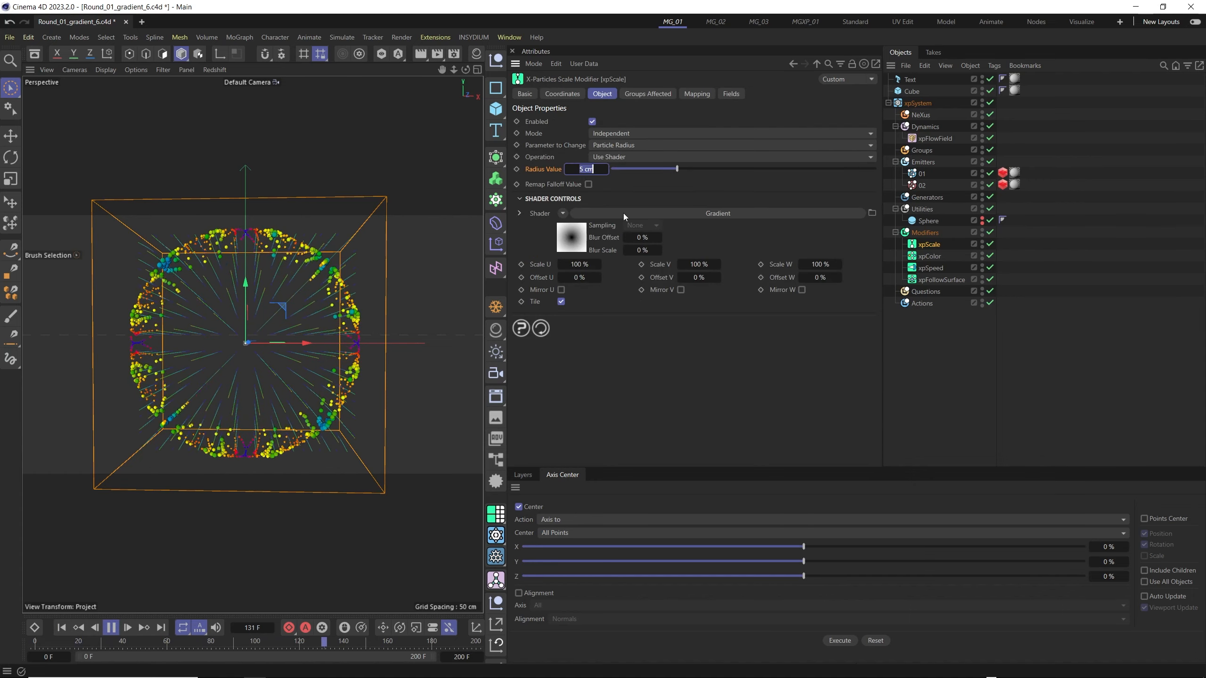
{"action": "type", "text": "10"}
{"action": "key", "text": "Return"}
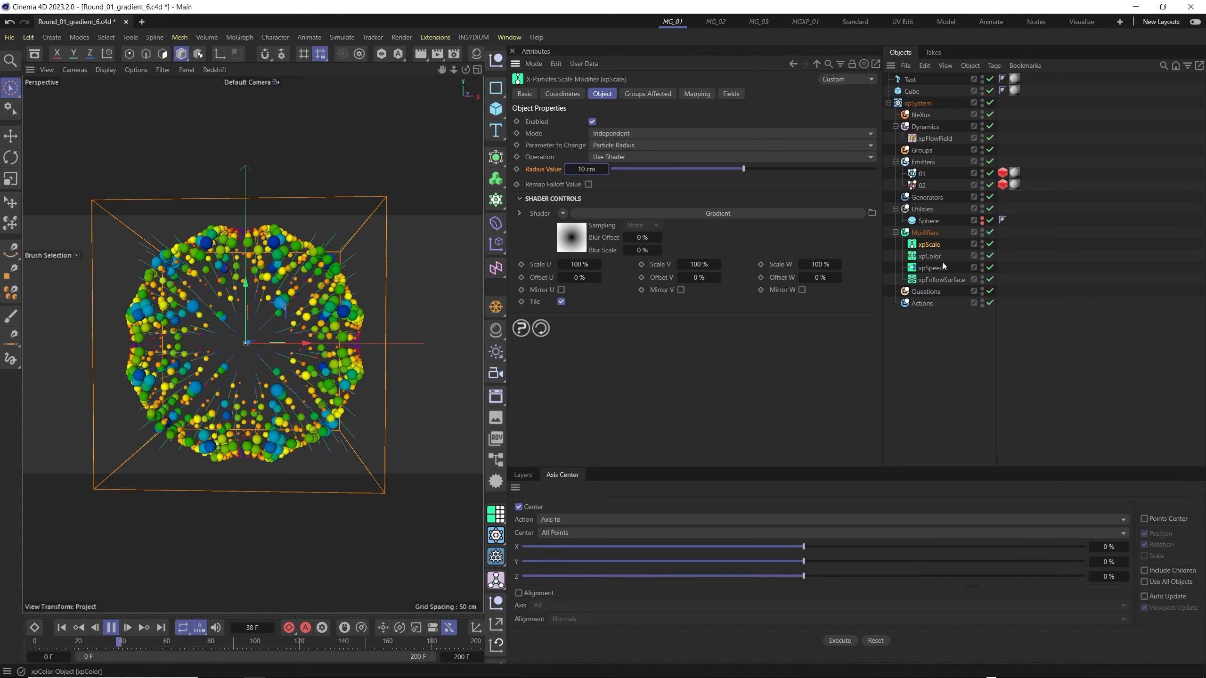
Set the type of the Gradient shader in xpFlowField's Shader layer to 2D - Diagonal
{"action": "left_click", "coordinate": [934, 138]}
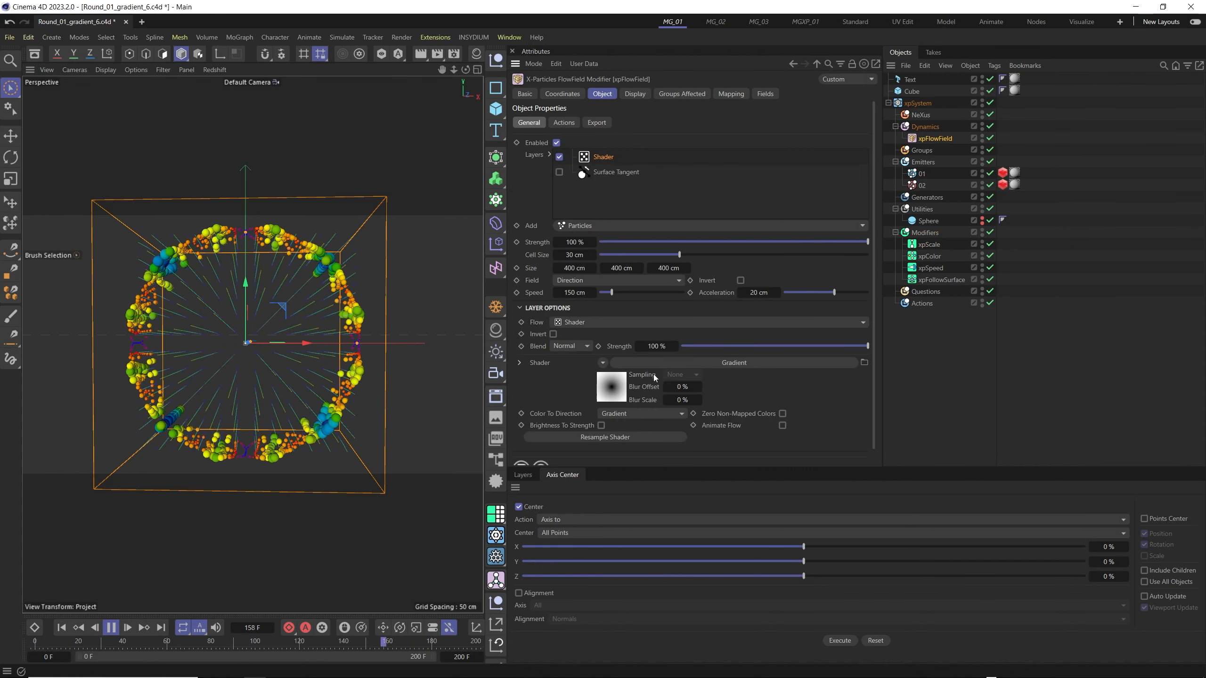
{"action": "left_click", "coordinate": [612, 381]}
{"action": "left_click", "coordinate": [586, 243]}
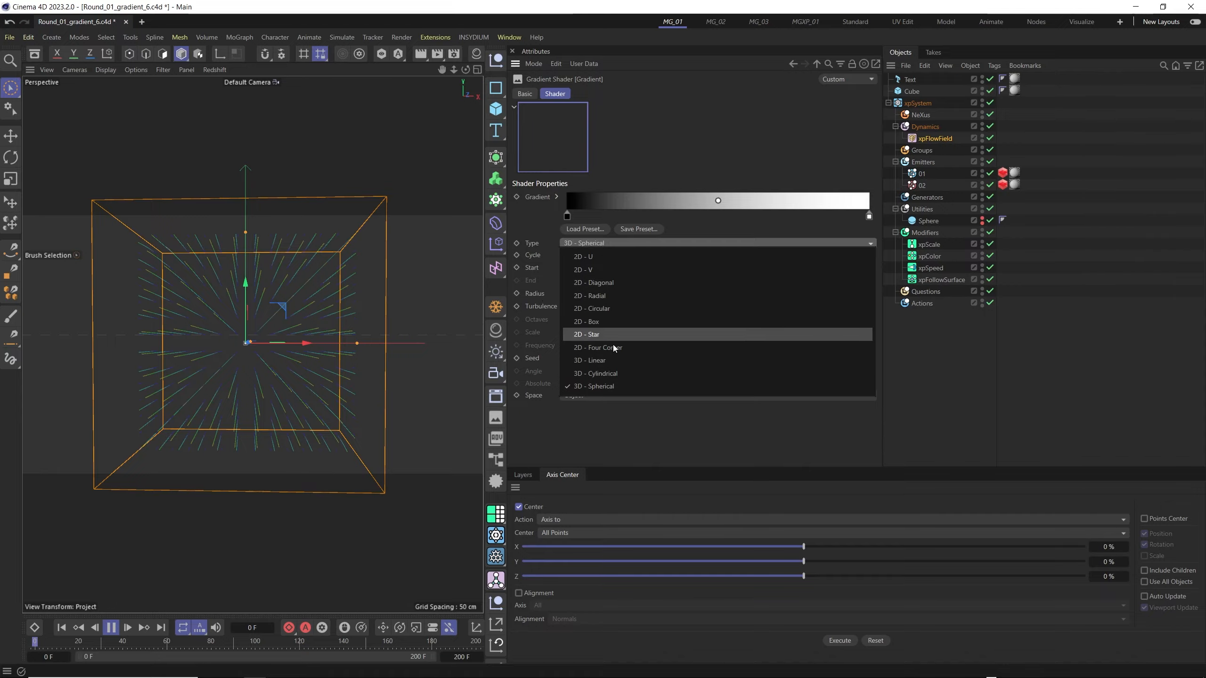
{"action": "left_click", "coordinate": [599, 282]}
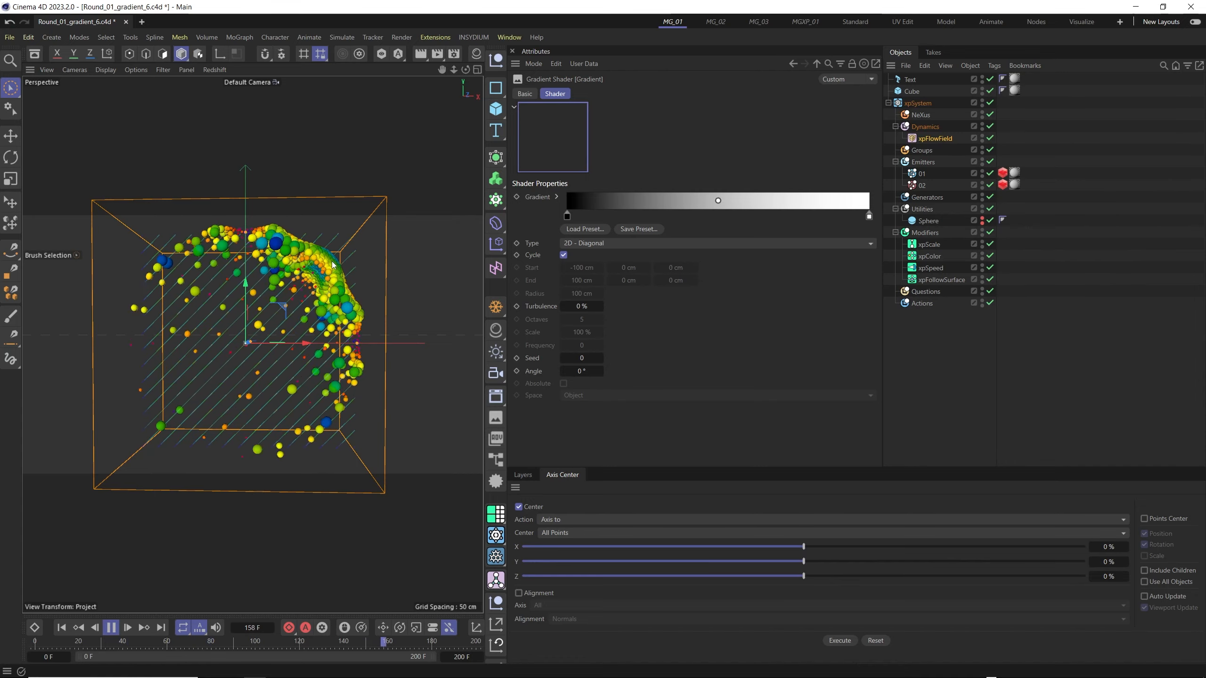
Change the type of xpColor's Gradient shader to 2D - Diagonal while the simulation plays
{"action": "left_click", "coordinate": [928, 256]}
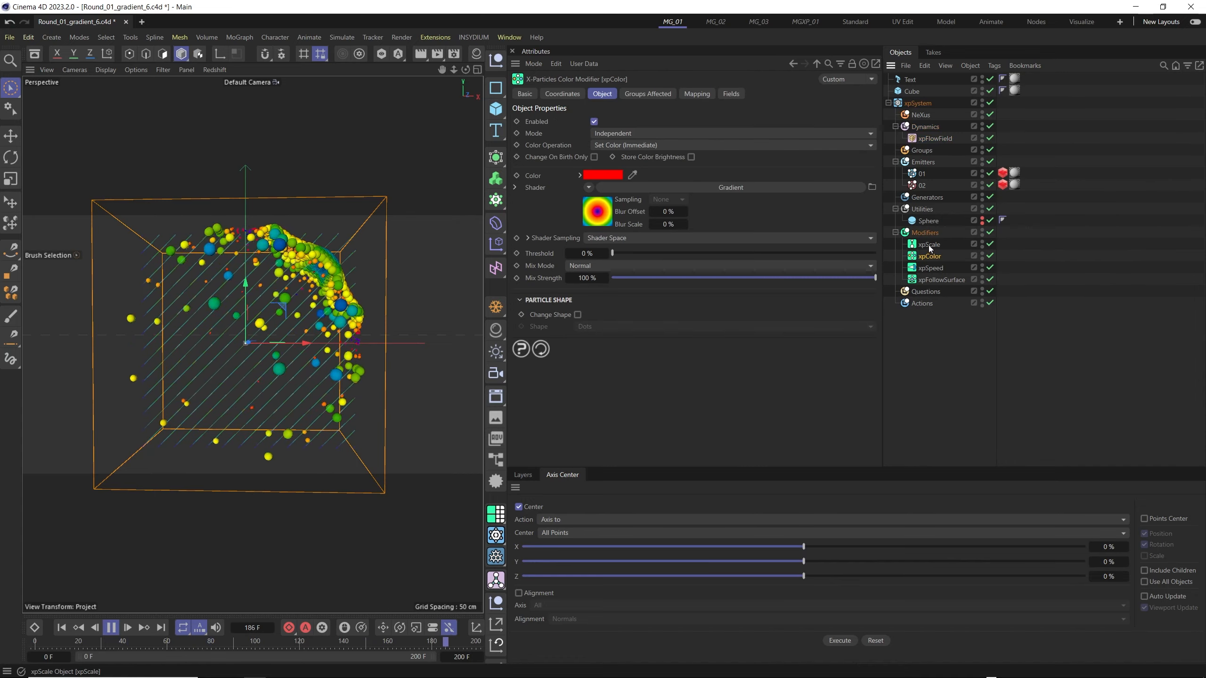
{"action": "left_click", "coordinate": [607, 213]}
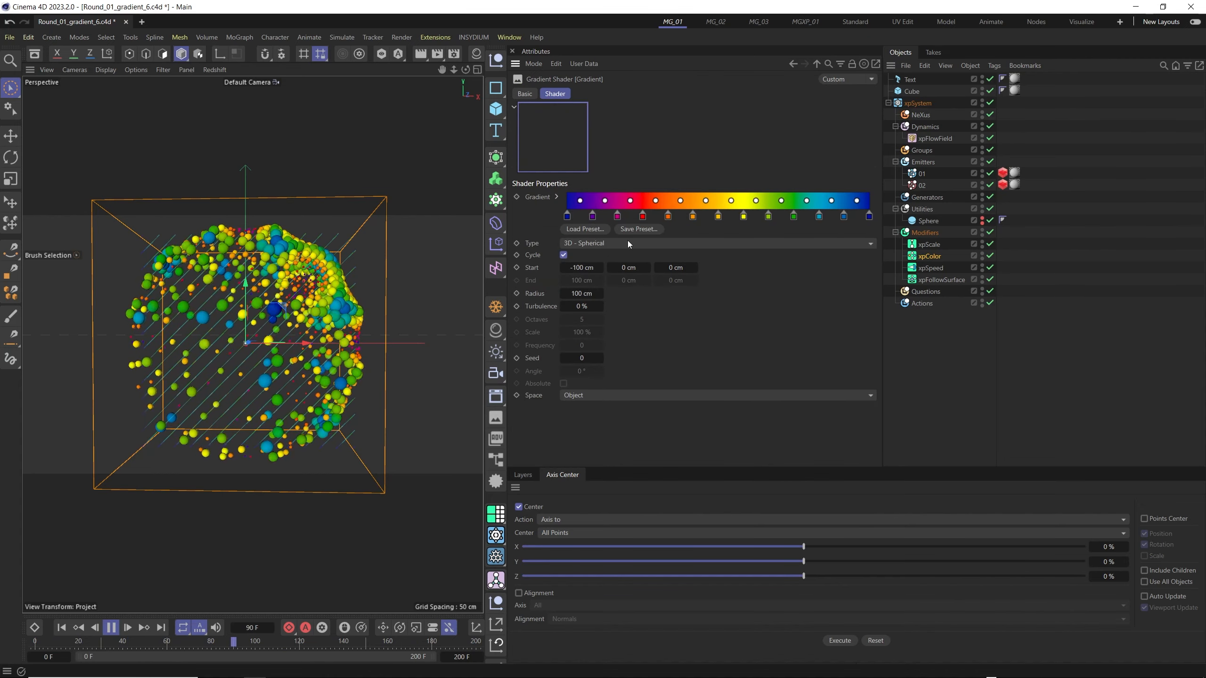
{"action": "left_click", "coordinate": [628, 243]}
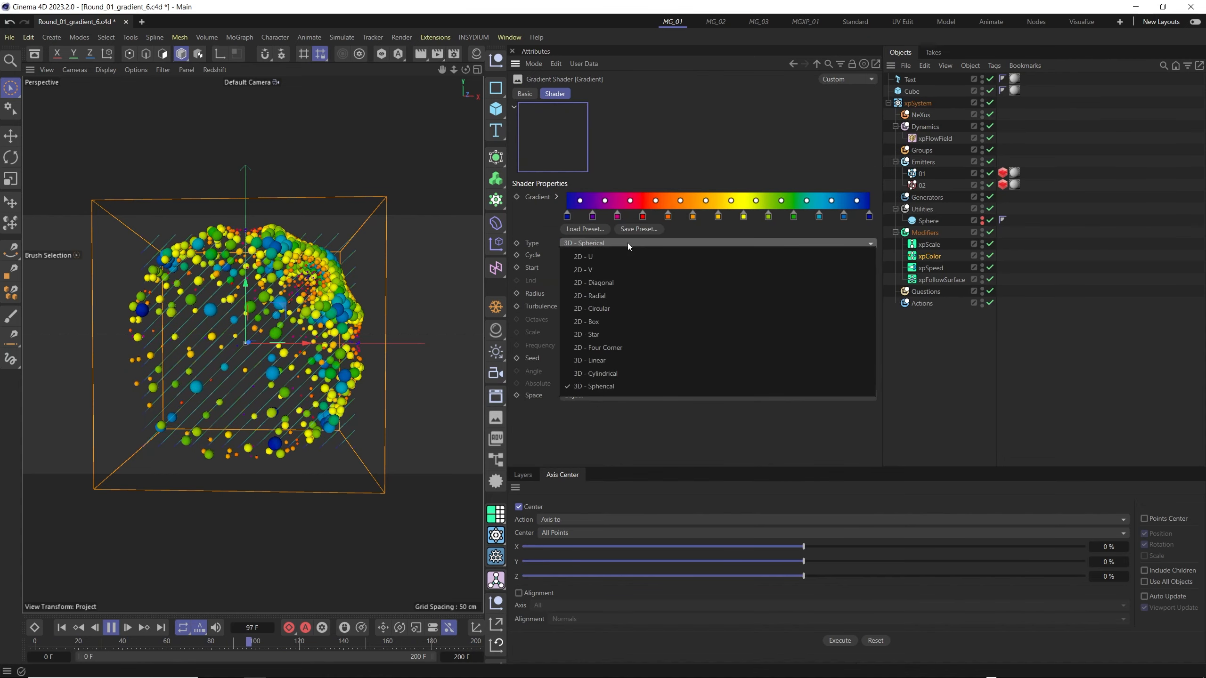
{"action": "left_click", "coordinate": [615, 283]}
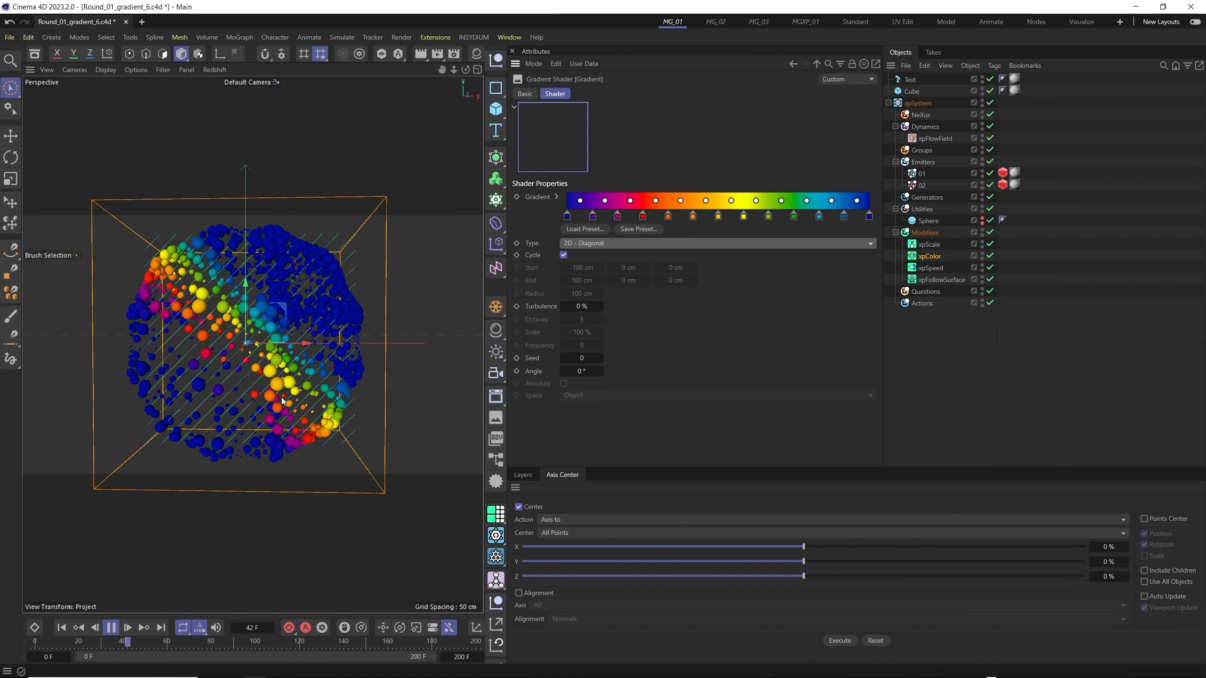
Change the type of xpScale's Gradient shader to 2D - Diagonal so particle size follows the flow direction
{"action": "left_click", "coordinate": [929, 245]}
{"action": "left_click", "coordinate": [605, 240]}
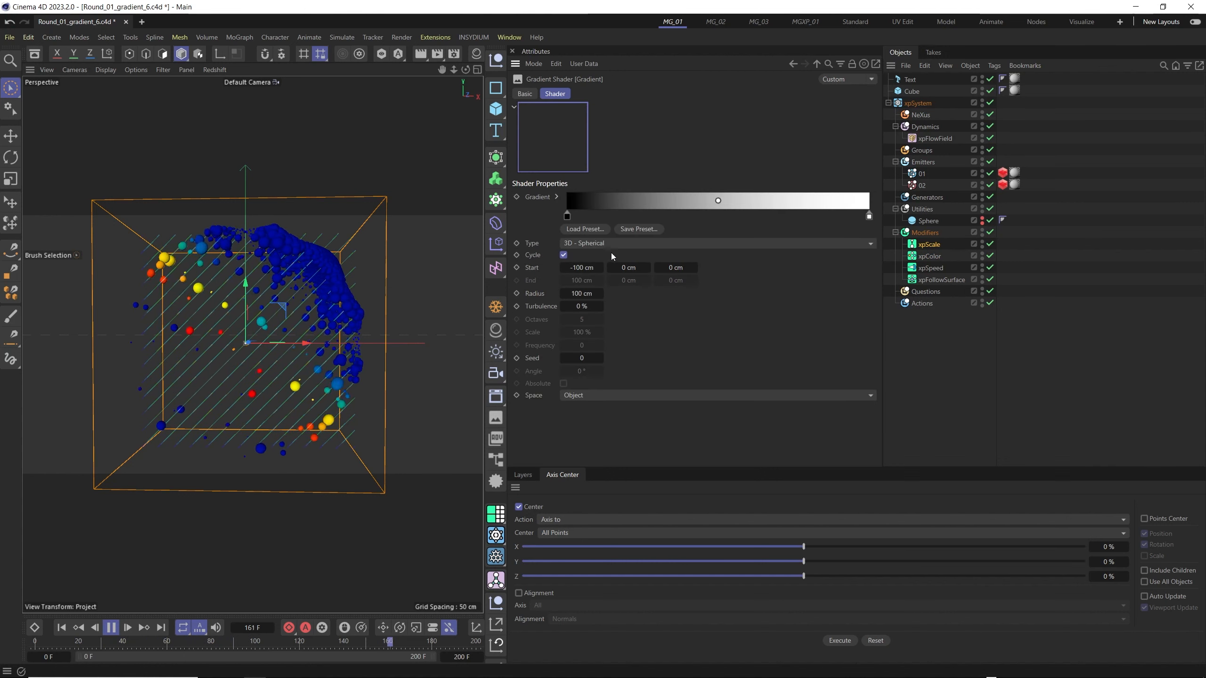
{"action": "left_click", "coordinate": [635, 243]}
{"action": "left_click", "coordinate": [622, 281]}
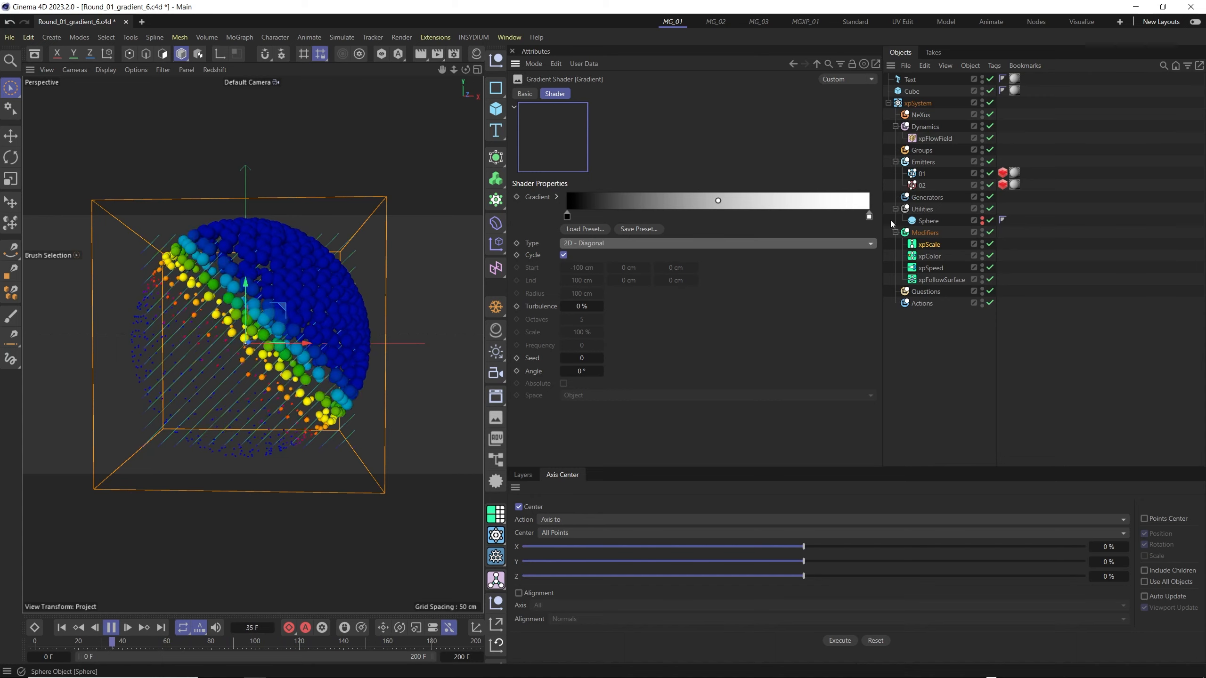
Change the type of xpColor's Gradient shader to 3D - Spherical
{"action": "left_click", "coordinate": [929, 256]}
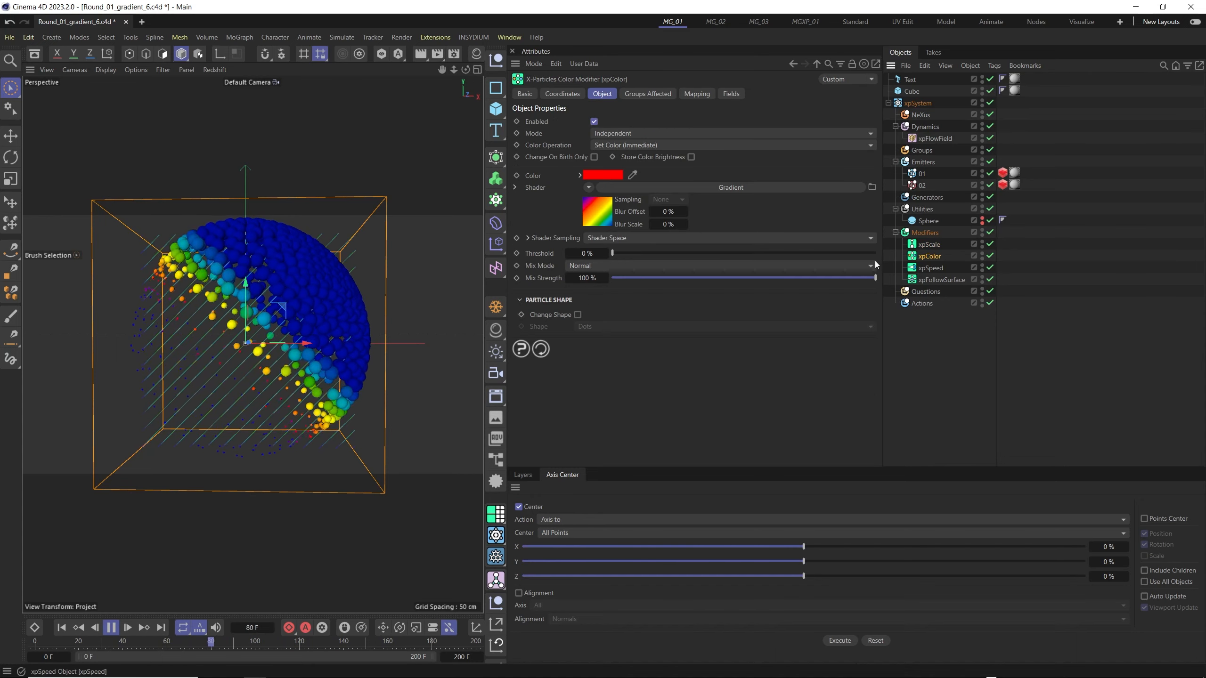
{"action": "left_click", "coordinate": [599, 221]}
{"action": "left_click", "coordinate": [605, 242]}
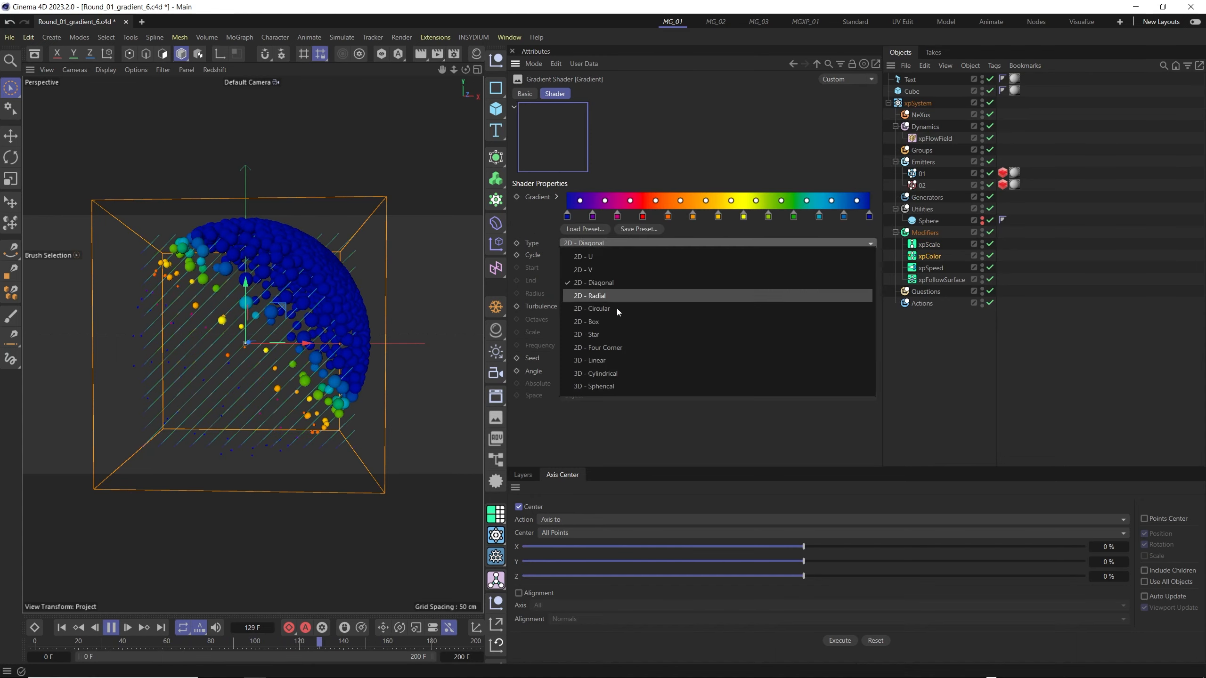
{"action": "left_click", "coordinate": [602, 387]}
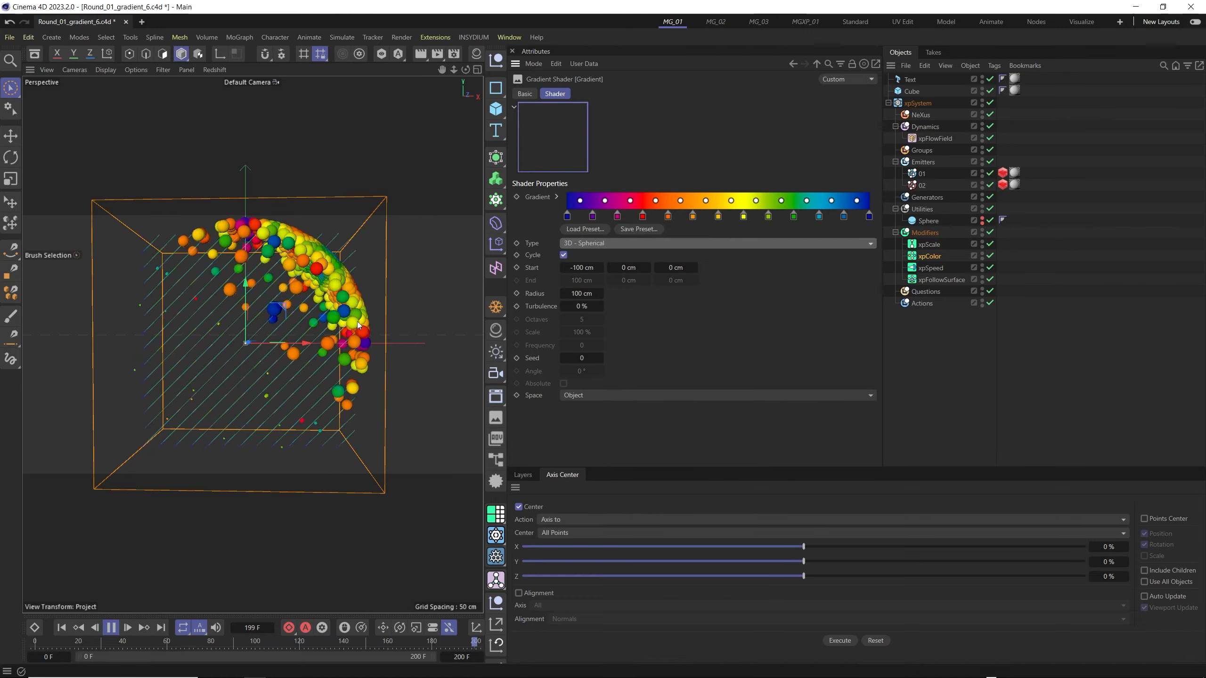
Set xpScale's Radius Value to 5 cm
{"action": "left_click", "coordinate": [933, 127]}
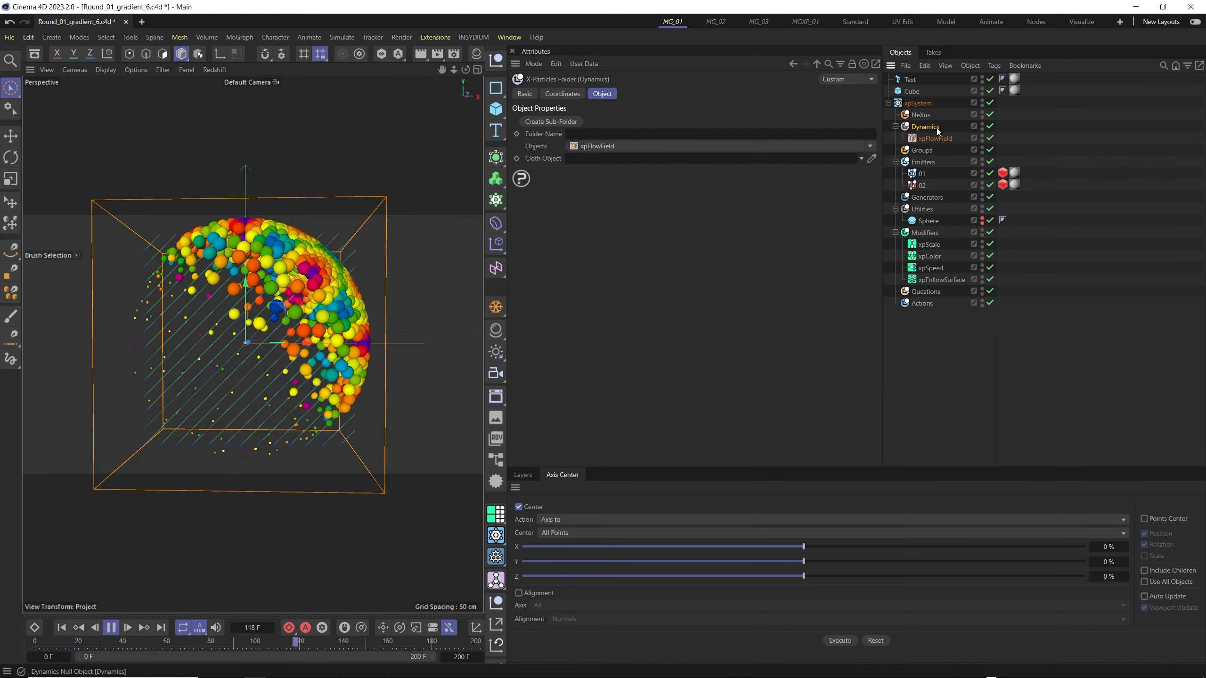
{"action": "left_click", "coordinate": [950, 245]}
{"action": "left_click", "coordinate": [587, 169]}
{"action": "type", "text": "5"}
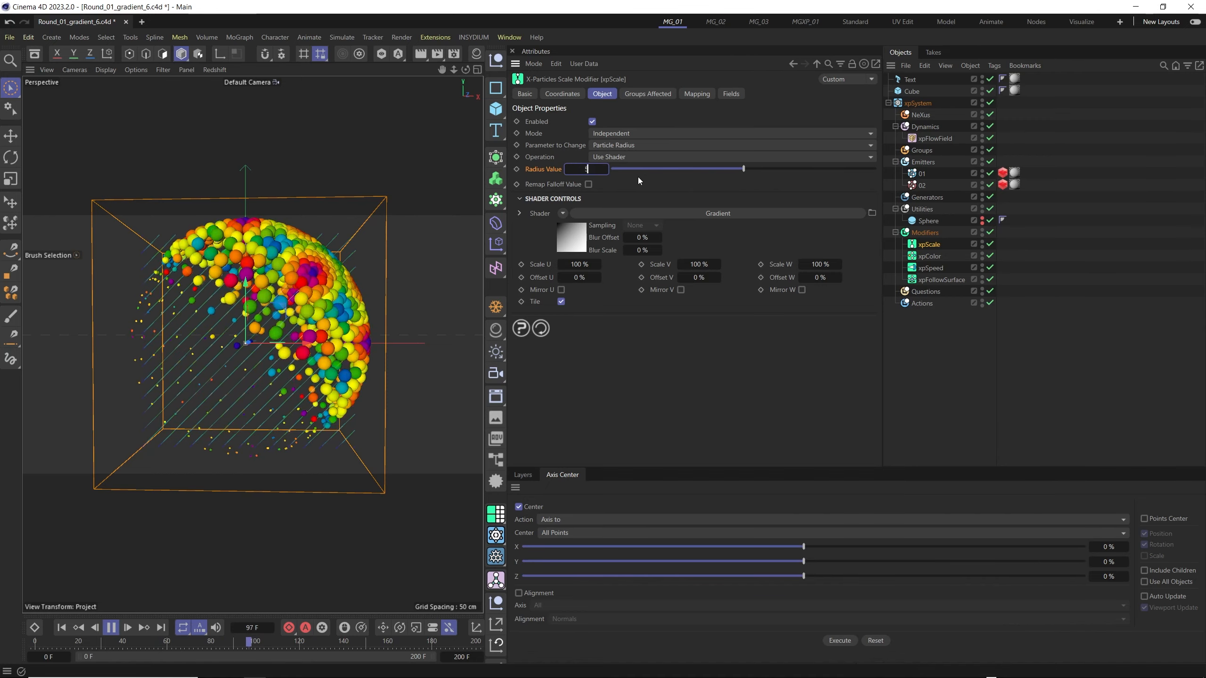
{"action": "key", "text": "Return"}
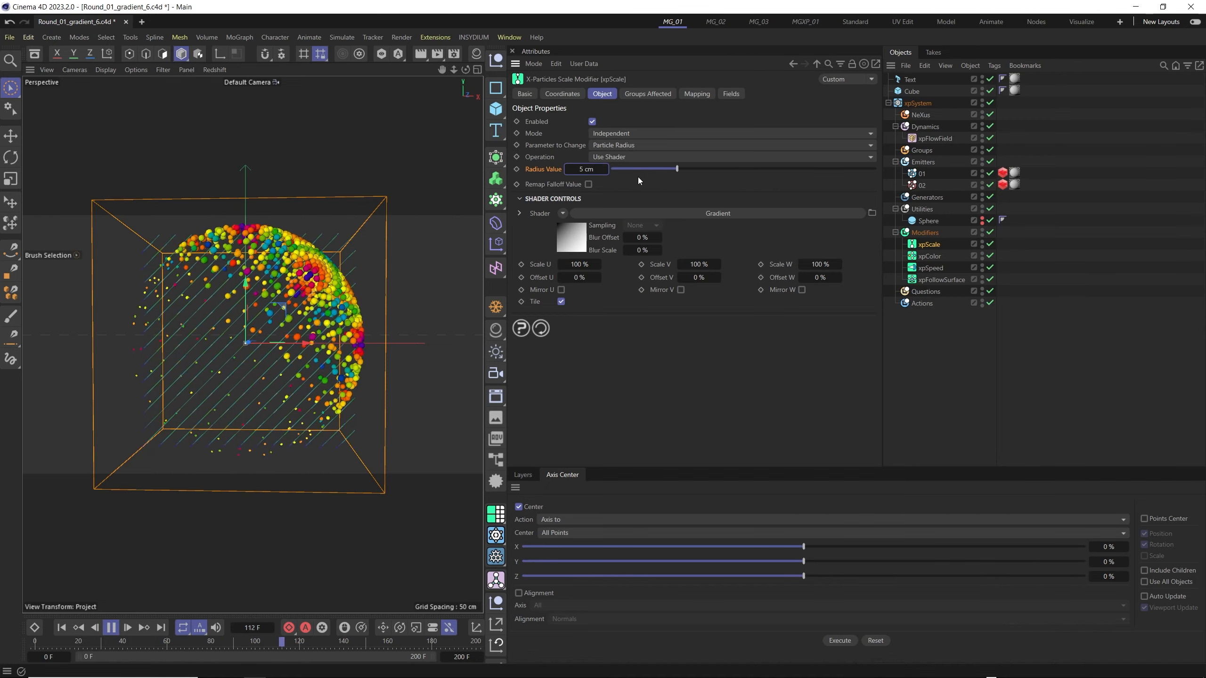
Add an xpConstraints object to the Dynamics folder and enable Connect Within Distance in its distance connections
{"action": "left_click", "coordinate": [928, 127]}
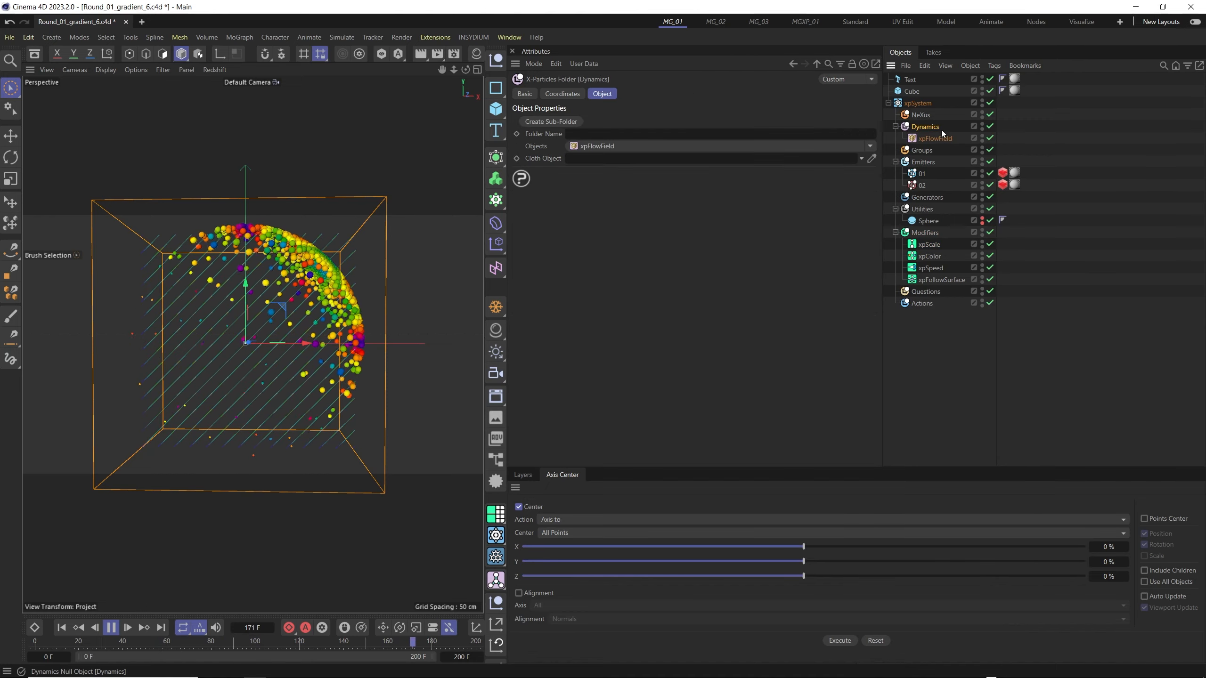
{"action": "left_click", "coordinate": [872, 147]}
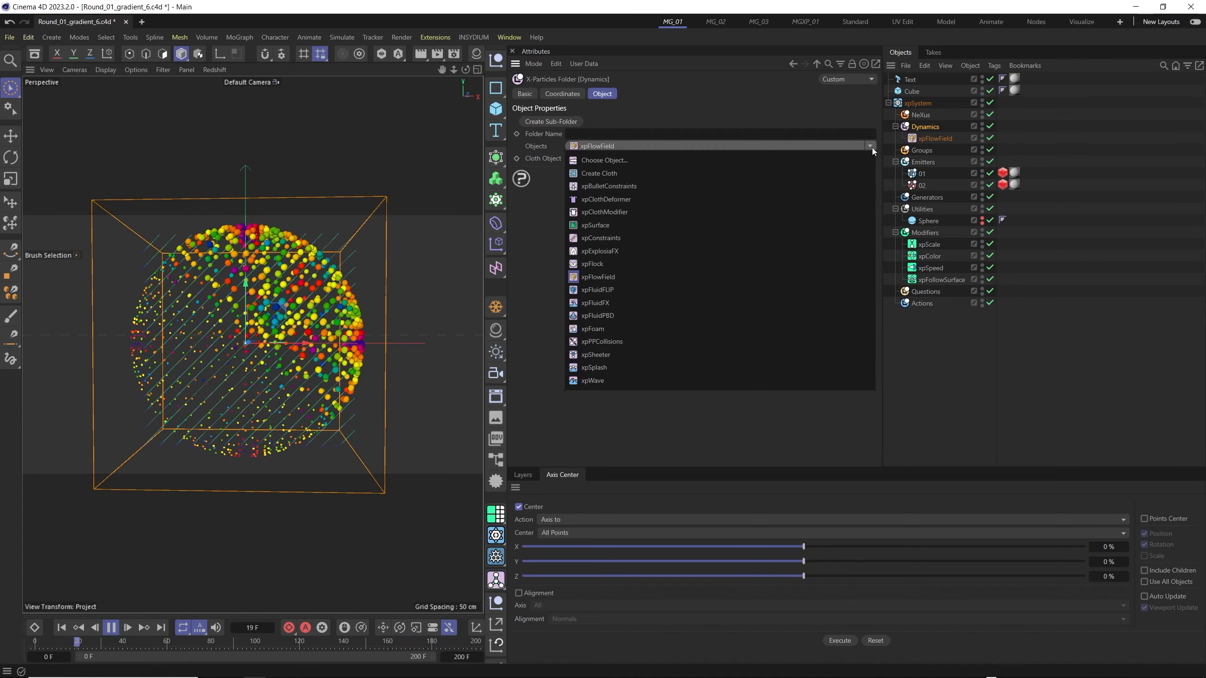
{"action": "left_click", "coordinate": [595, 237]}
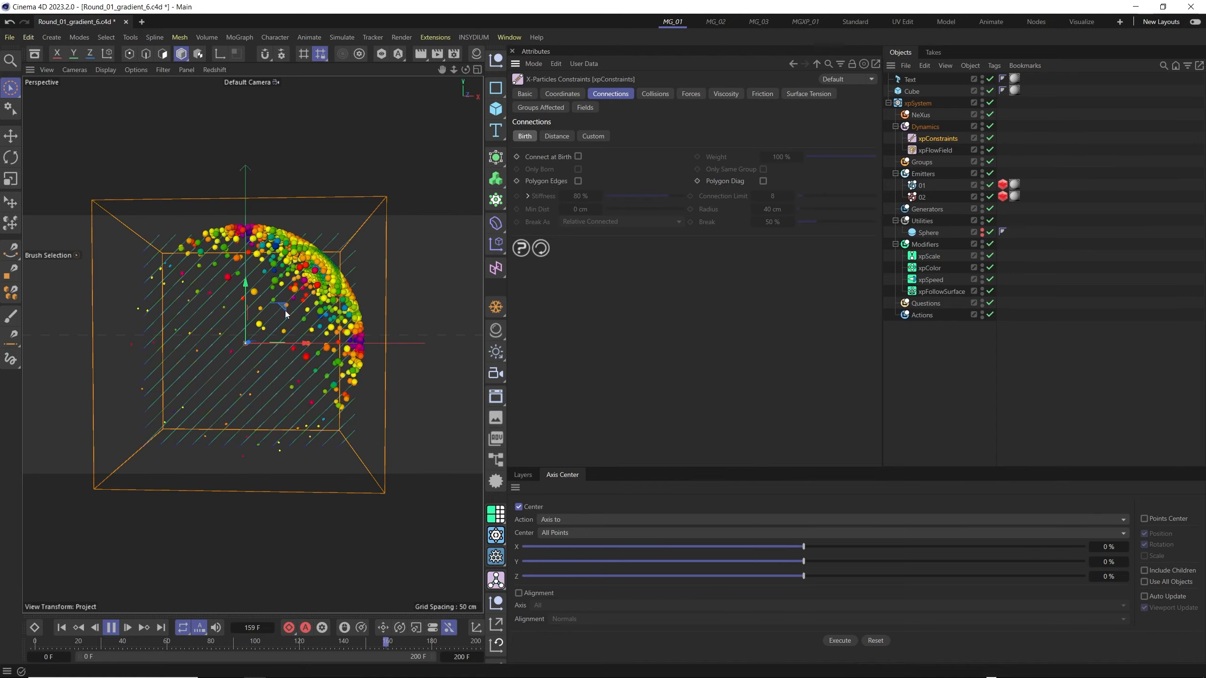
{"action": "left_click", "coordinate": [555, 136]}
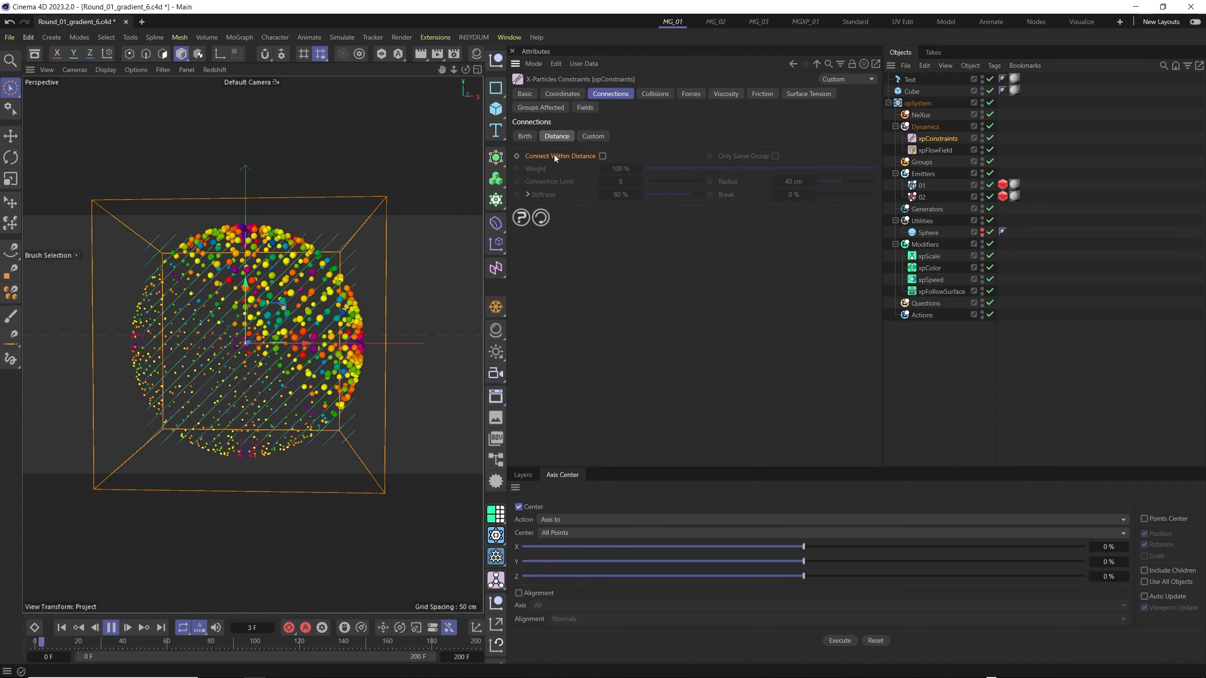
{"action": "left_click", "coordinate": [603, 156]}
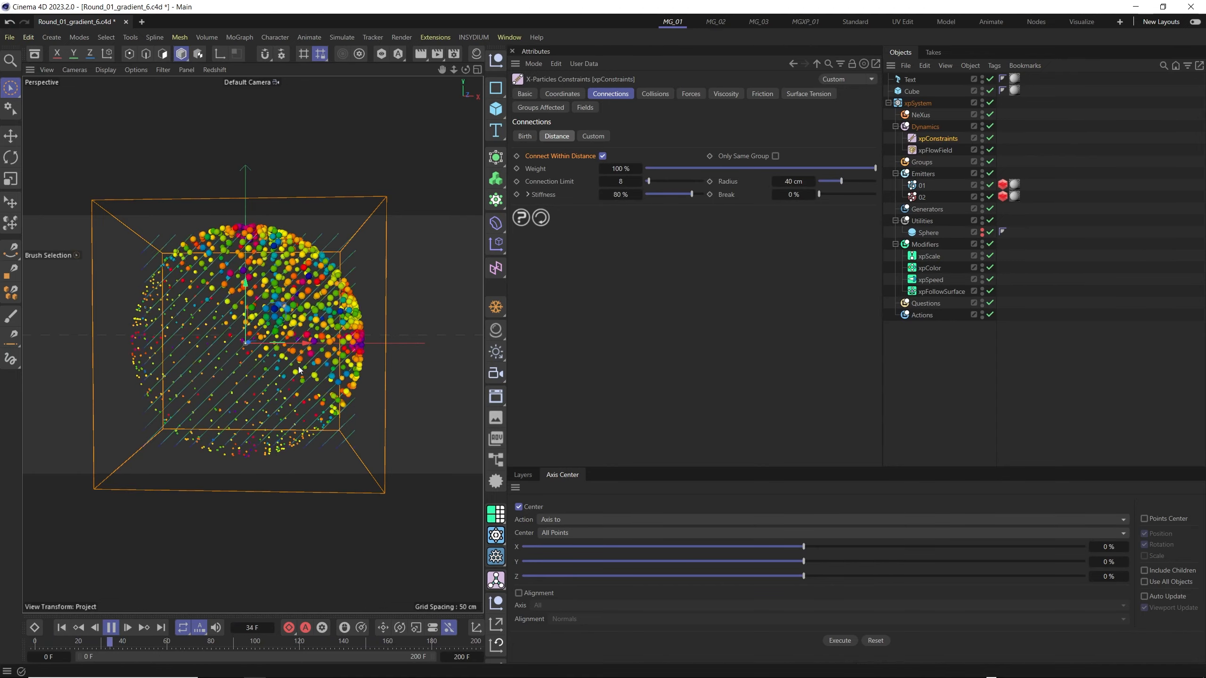
Enable Display Constraints for emitter 01 and replay the simulation from the first frame
{"action": "left_click", "coordinate": [921, 186]}
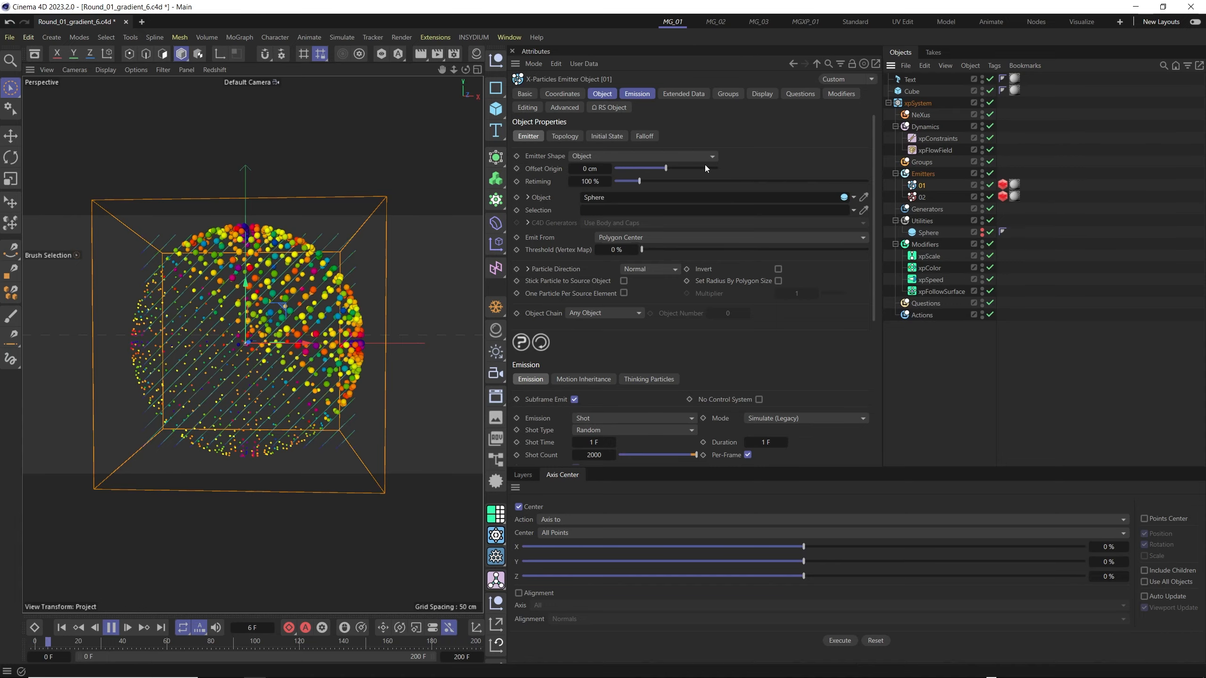
{"action": "left_click", "coordinate": [765, 95]}
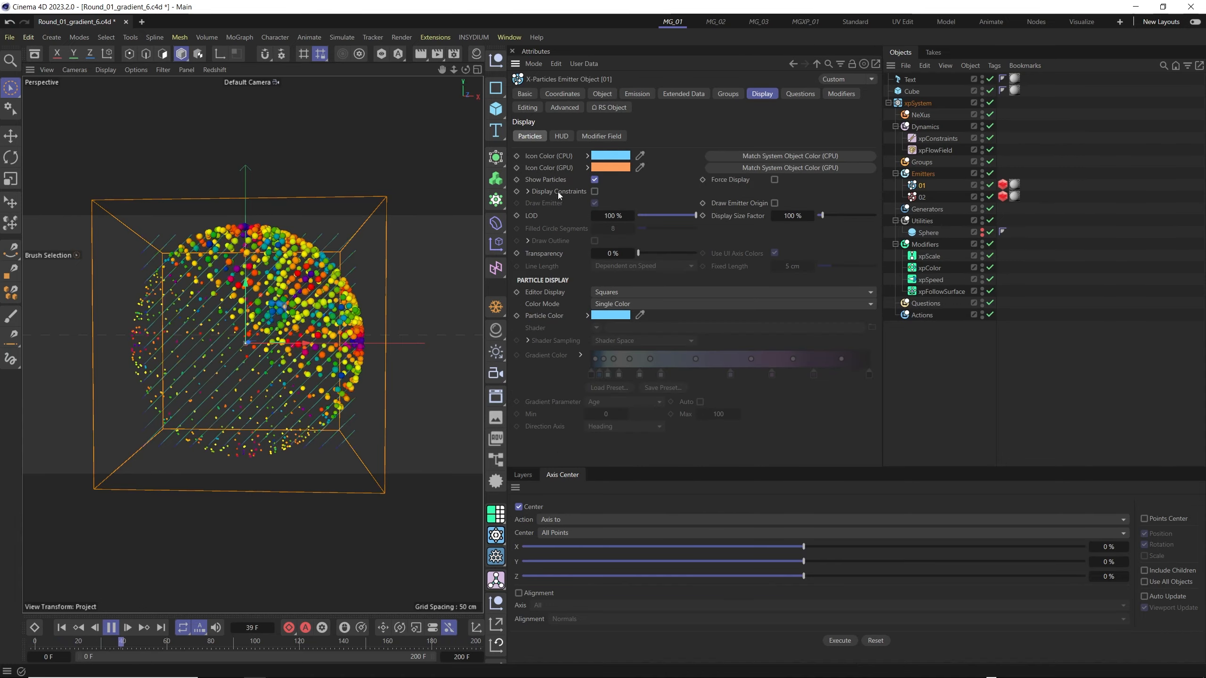
{"action": "left_click", "coordinate": [594, 190]}
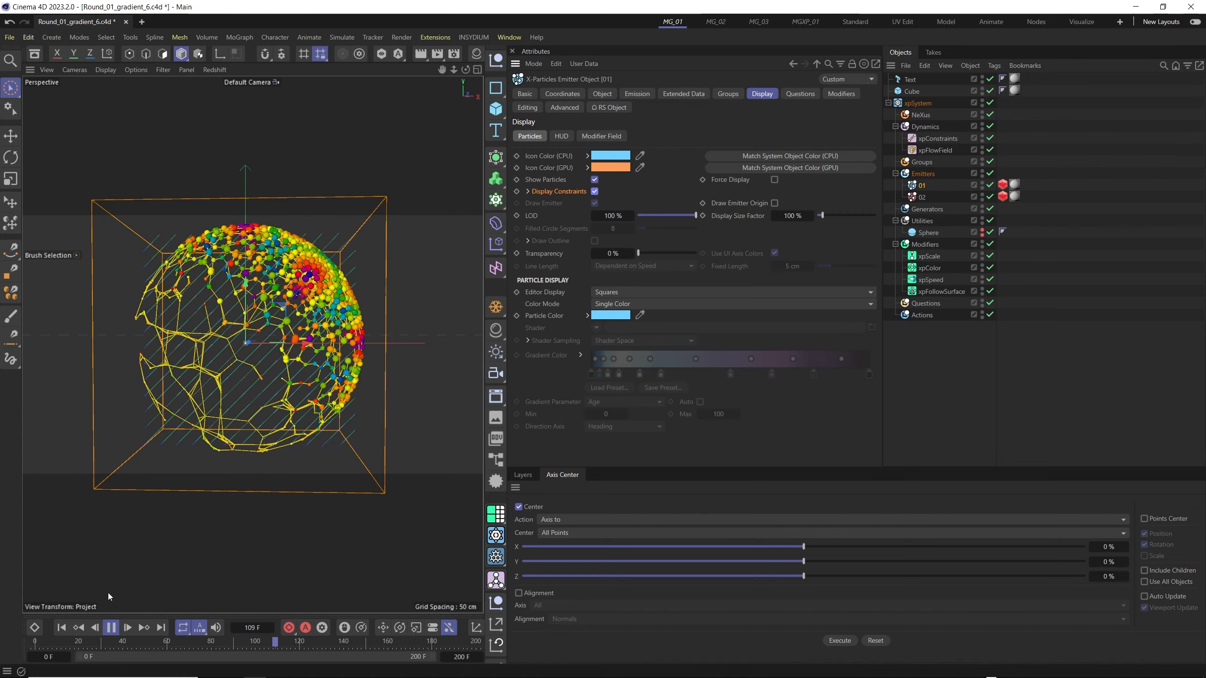
{"action": "left_click", "coordinate": [62, 627]}
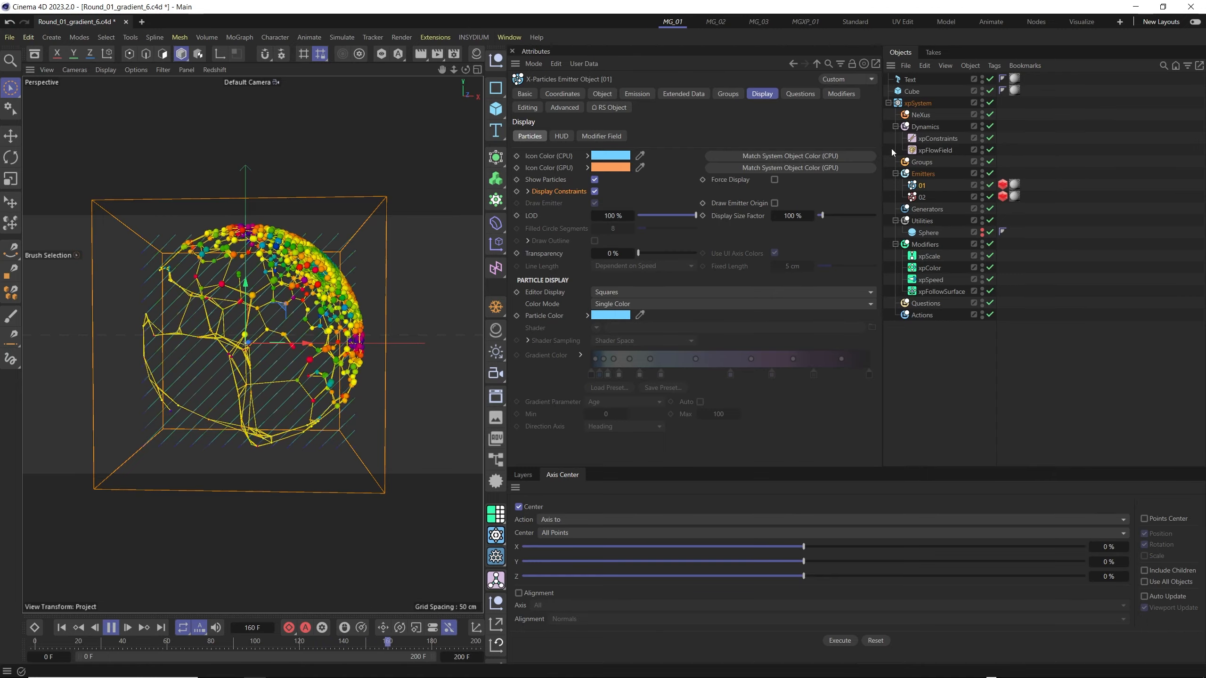
Set the Radius of xpConstraints' distance connections to 20 cm
{"action": "left_click", "coordinate": [936, 138]}
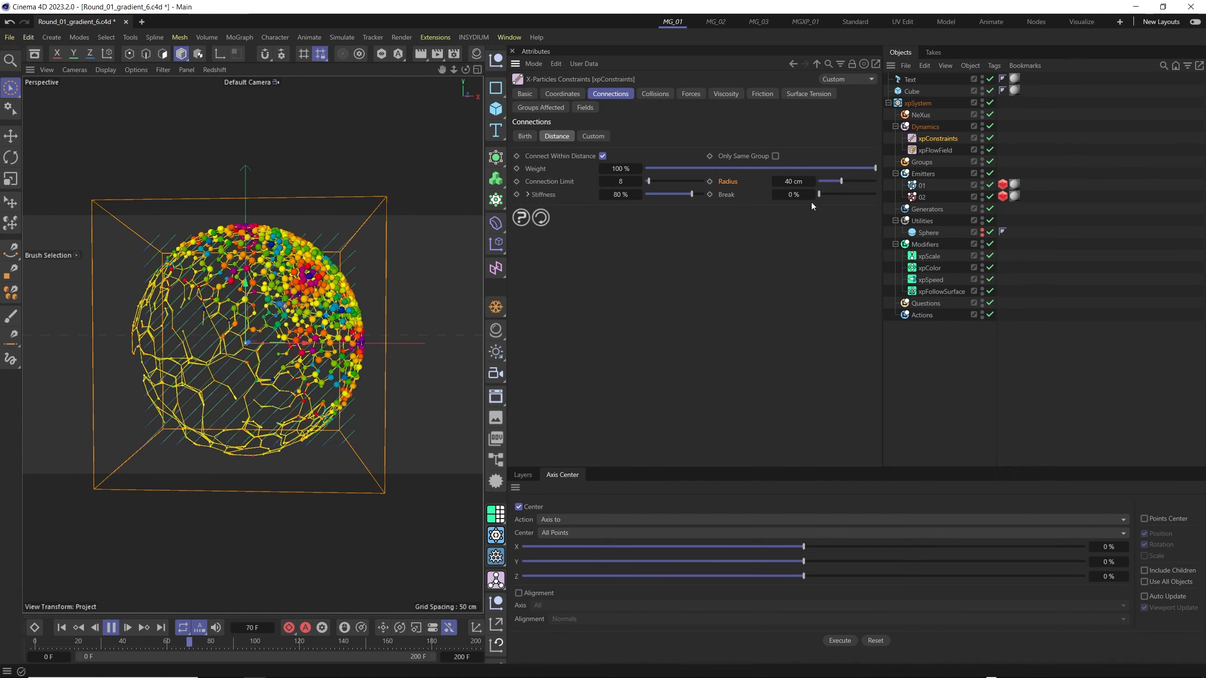
{"action": "left_click", "coordinate": [793, 182]}
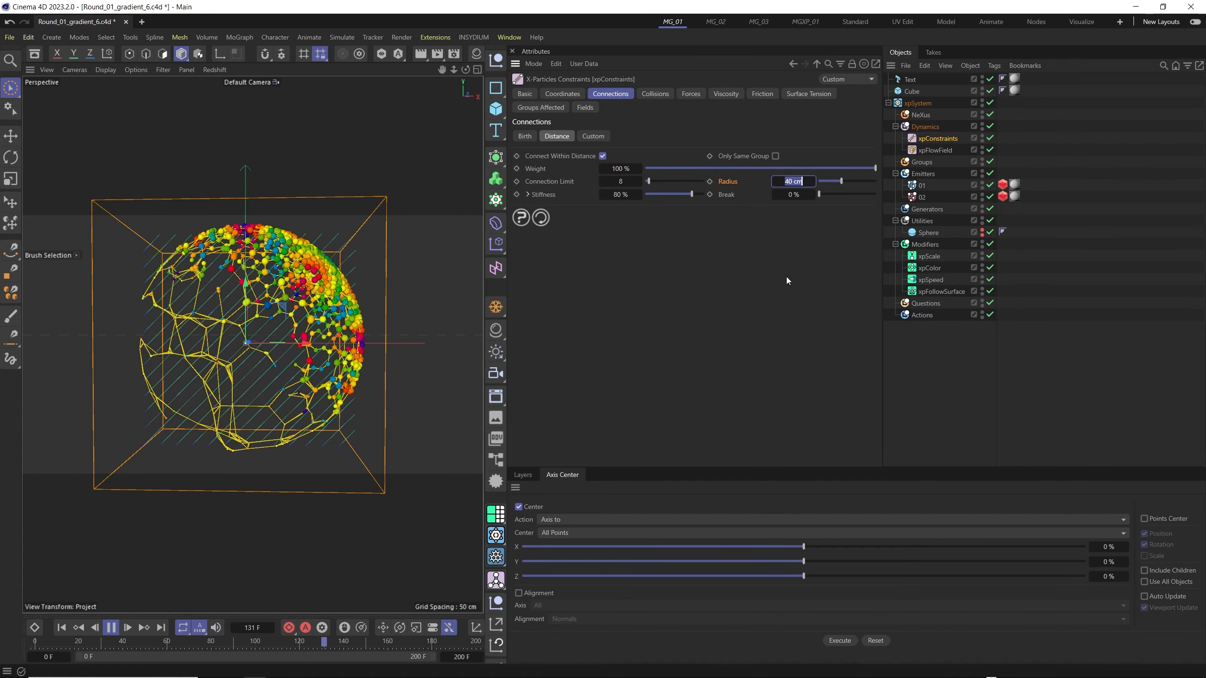
{"action": "type", "text": "20"}
{"action": "key", "text": "Return"}
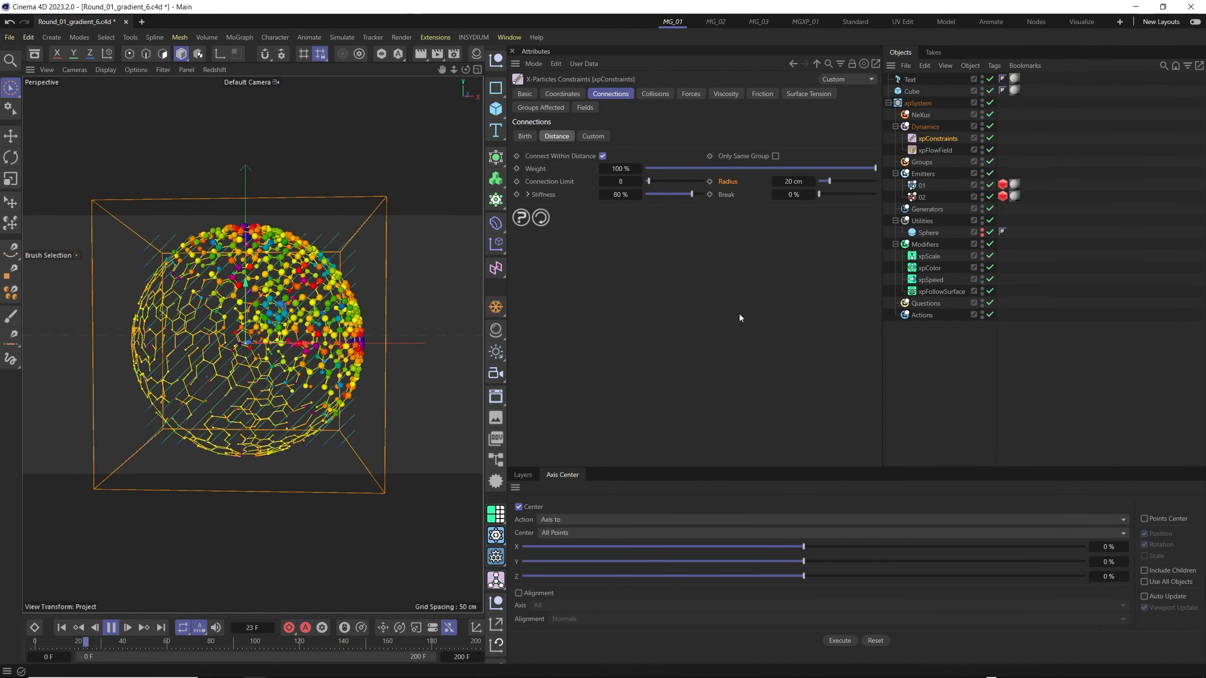
Set the Break value of xpConstraints' distance connections to 1 %, and switch to the MG_02 layout
{"action": "left_click", "coordinate": [792, 194]}
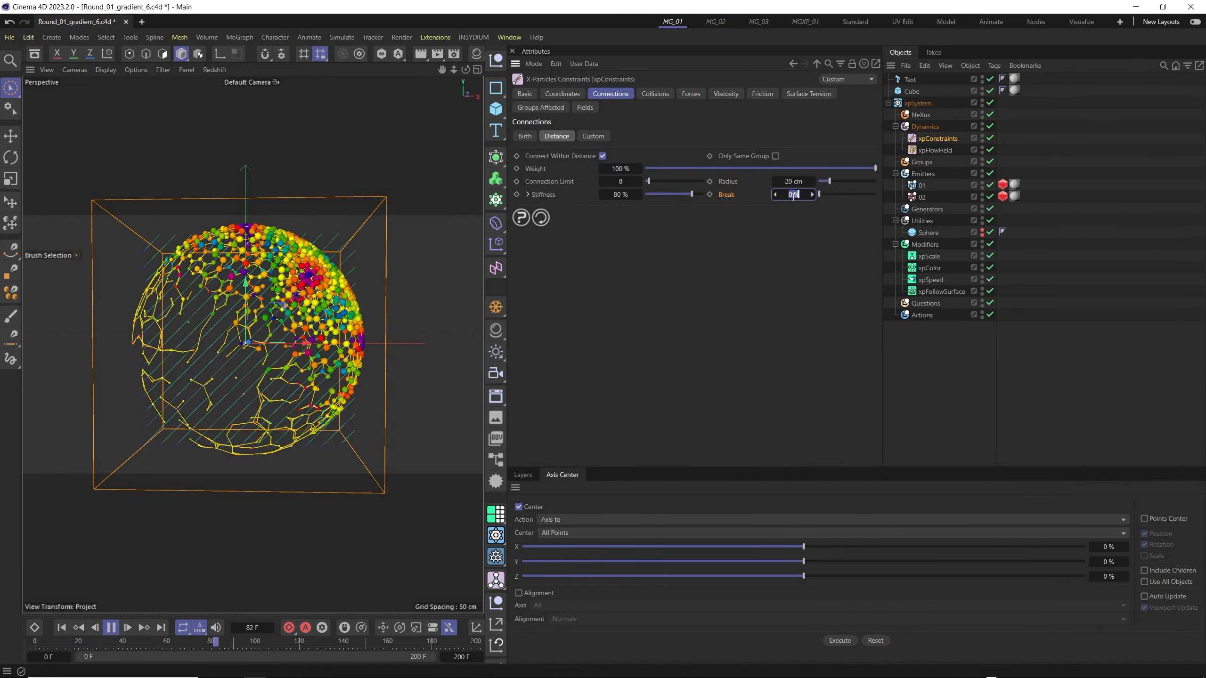
{"action": "type", "text": "2"}
{"action": "key", "text": "Return"}
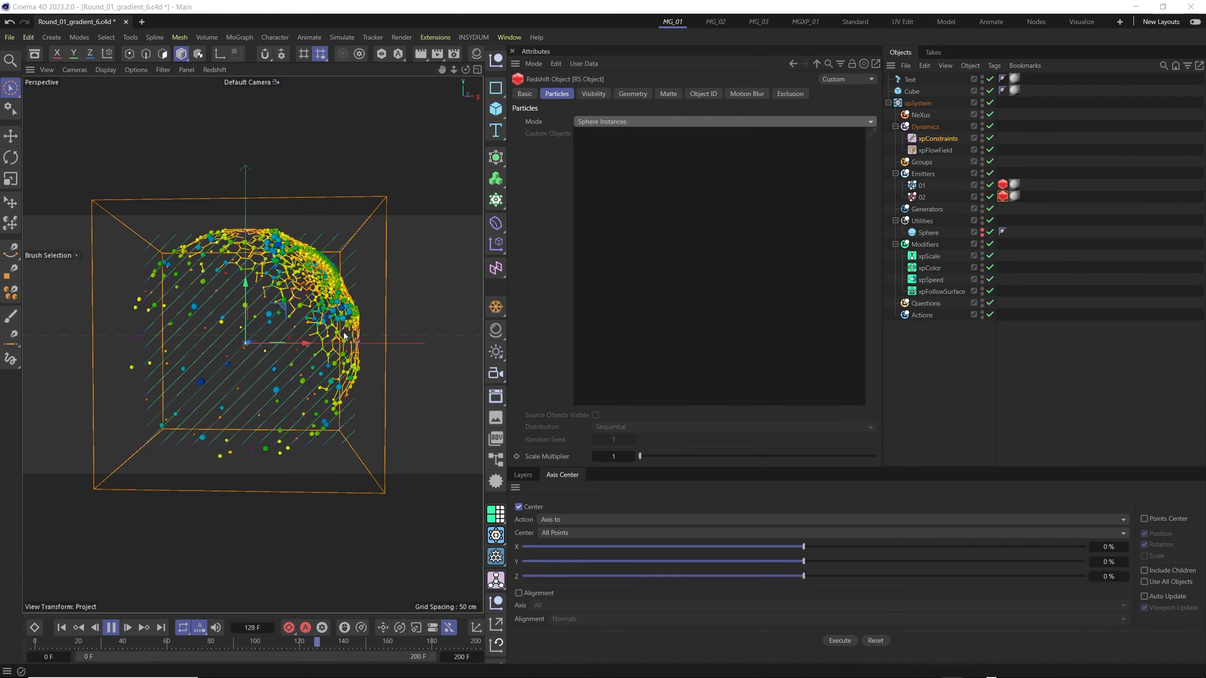
{"action": "left_click", "coordinate": [939, 138]}
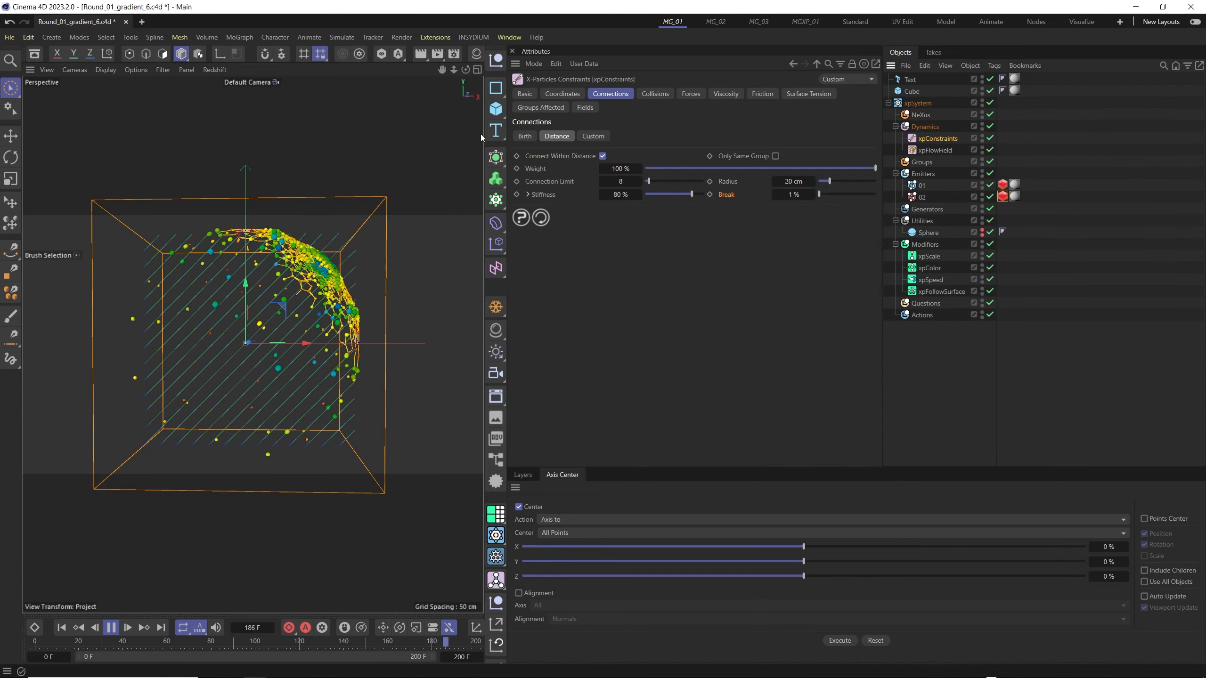
{"action": "left_click", "coordinate": [716, 22]}
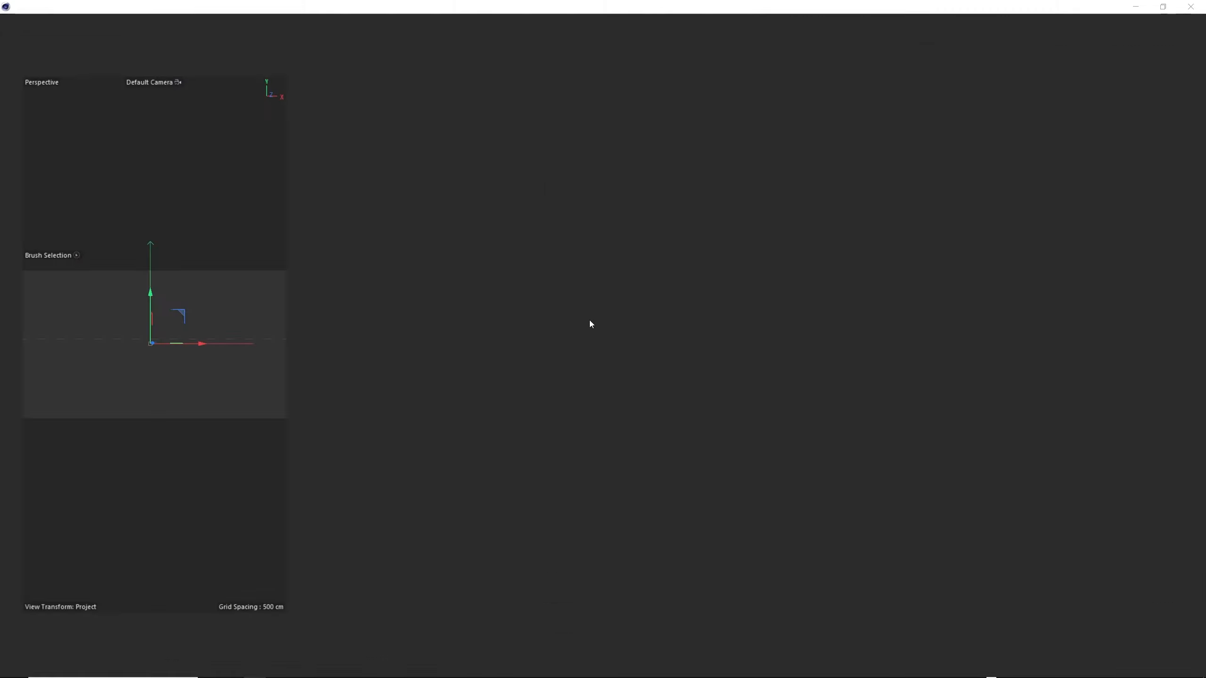
Start the Redshift live render and preview the constrained particles at frame 54, replaying from the first frame to frame 19
{"action": "left_click", "coordinate": [316, 111]}
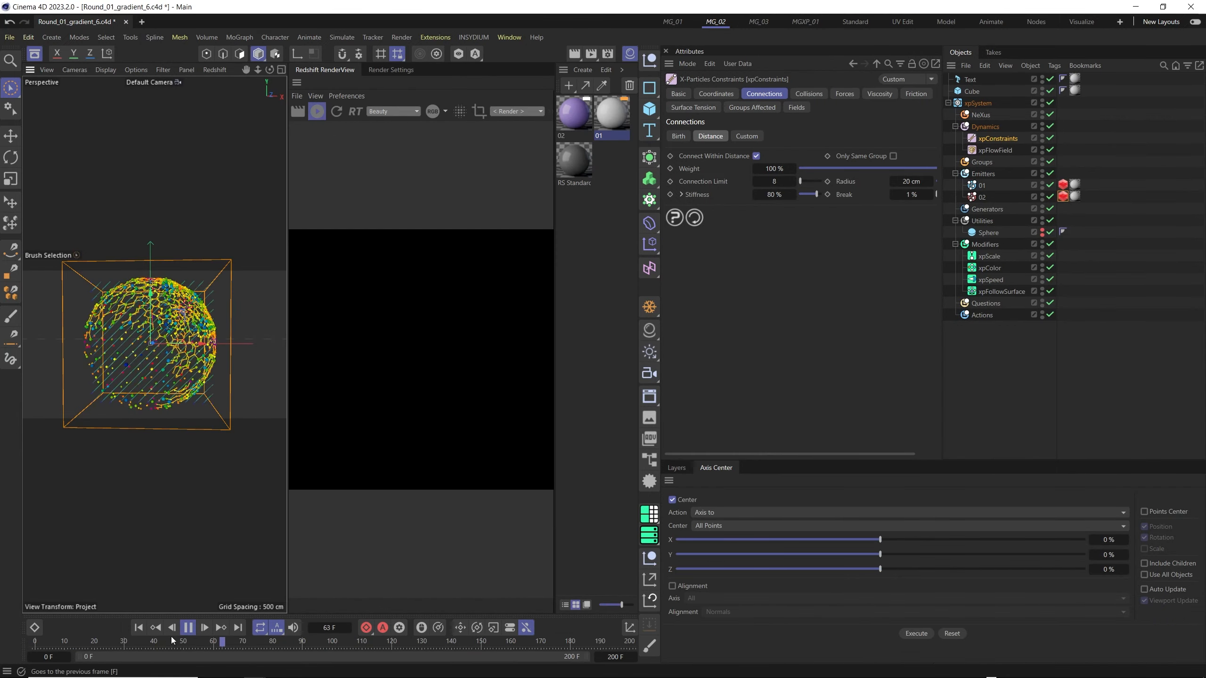
{"action": "left_click", "coordinate": [188, 628]}
{"action": "left_click_drag", "start_coordinate": [152, 642], "coordinate": [196, 645]}
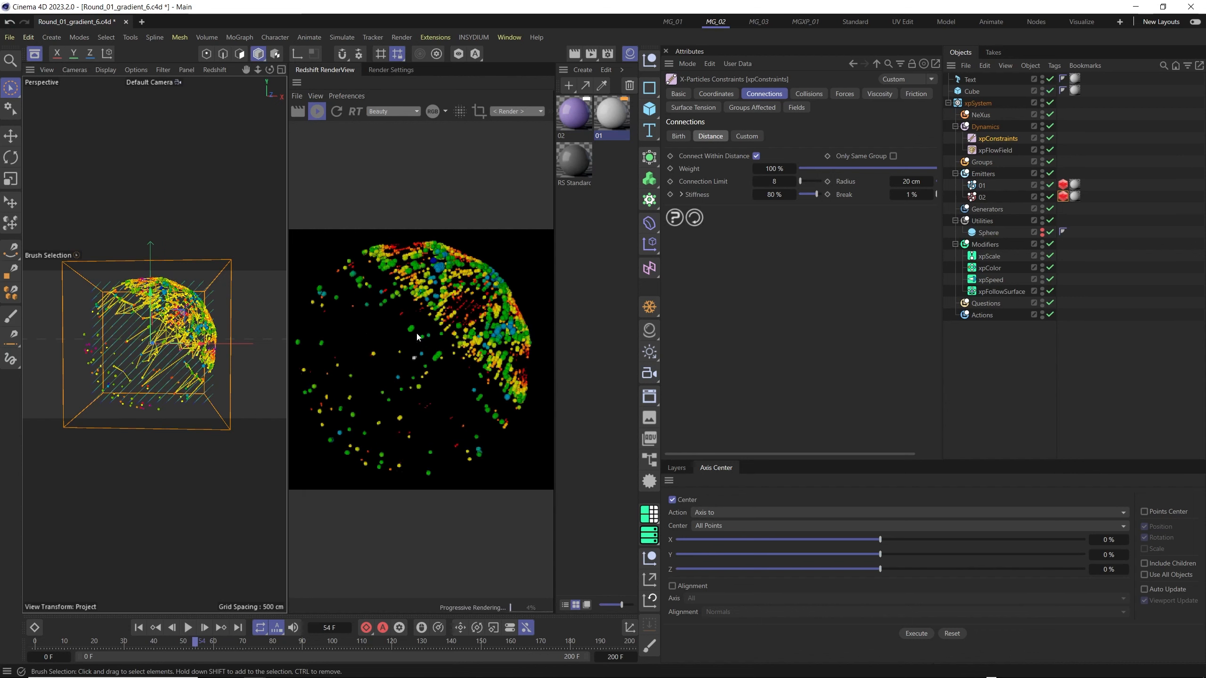
{"action": "left_click", "coordinate": [138, 627]}
{"action": "left_click", "coordinate": [188, 627]}
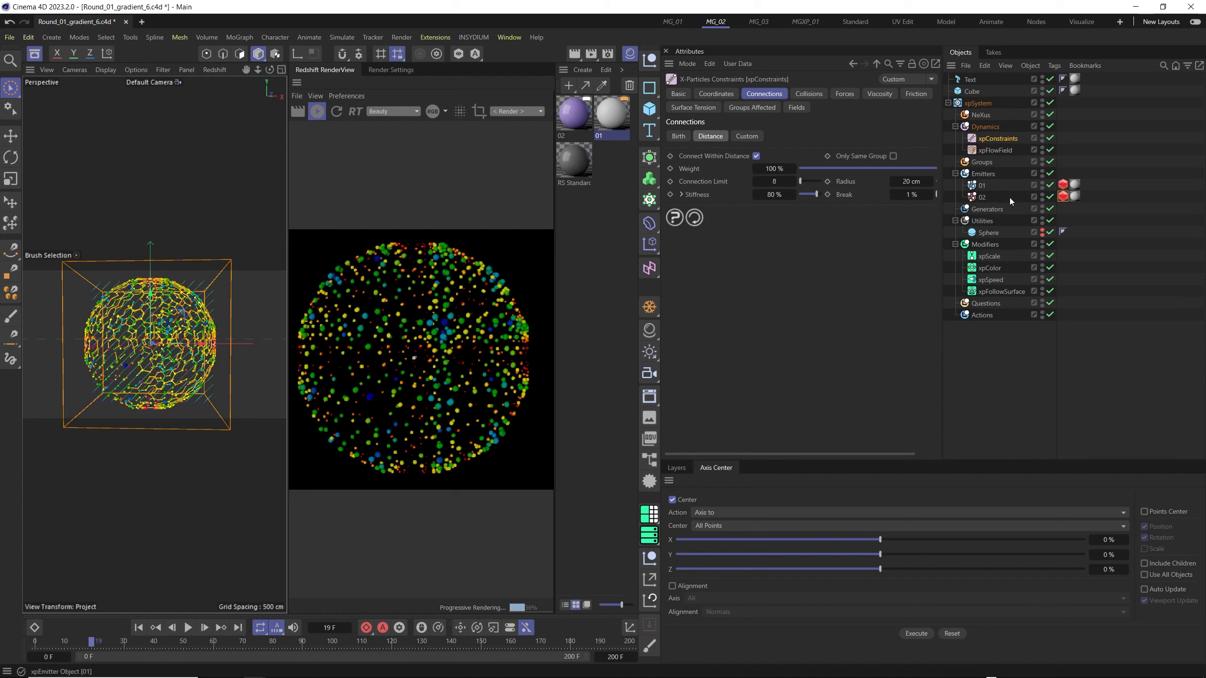
Add an xpTrail object to the Generators folder of the xpSystem
{"action": "left_click", "coordinate": [1008, 209]}
{"action": "left_click", "coordinate": [929, 146]}
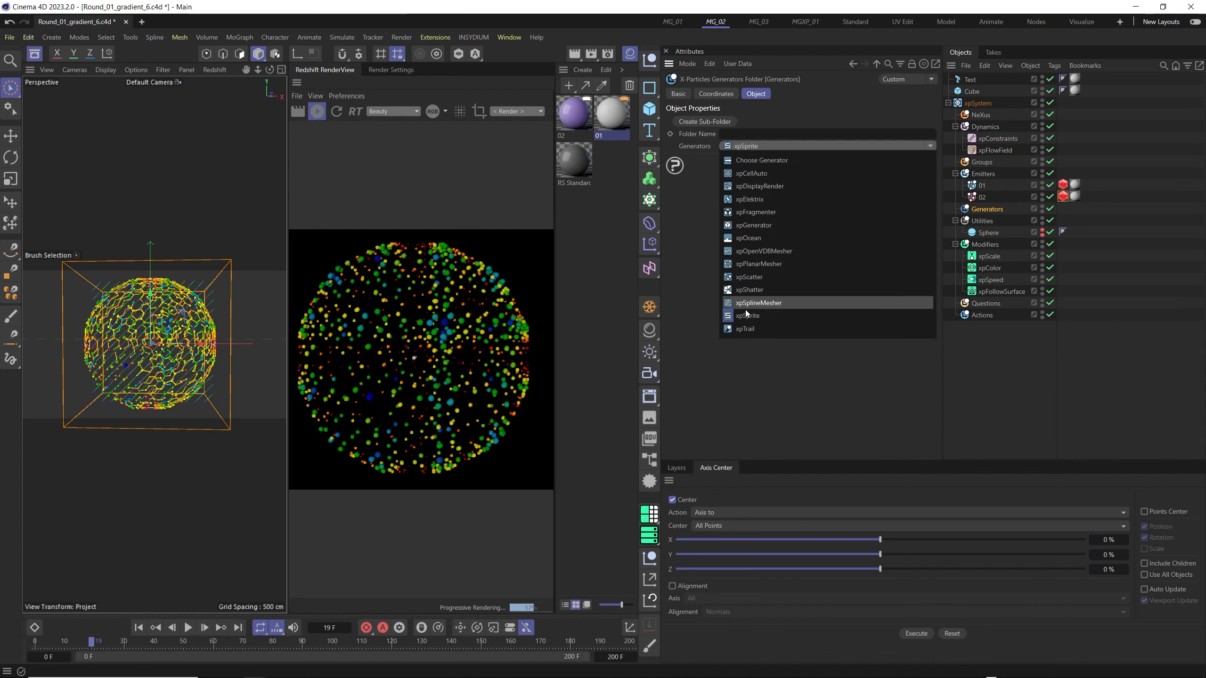
{"action": "left_click", "coordinate": [743, 328]}
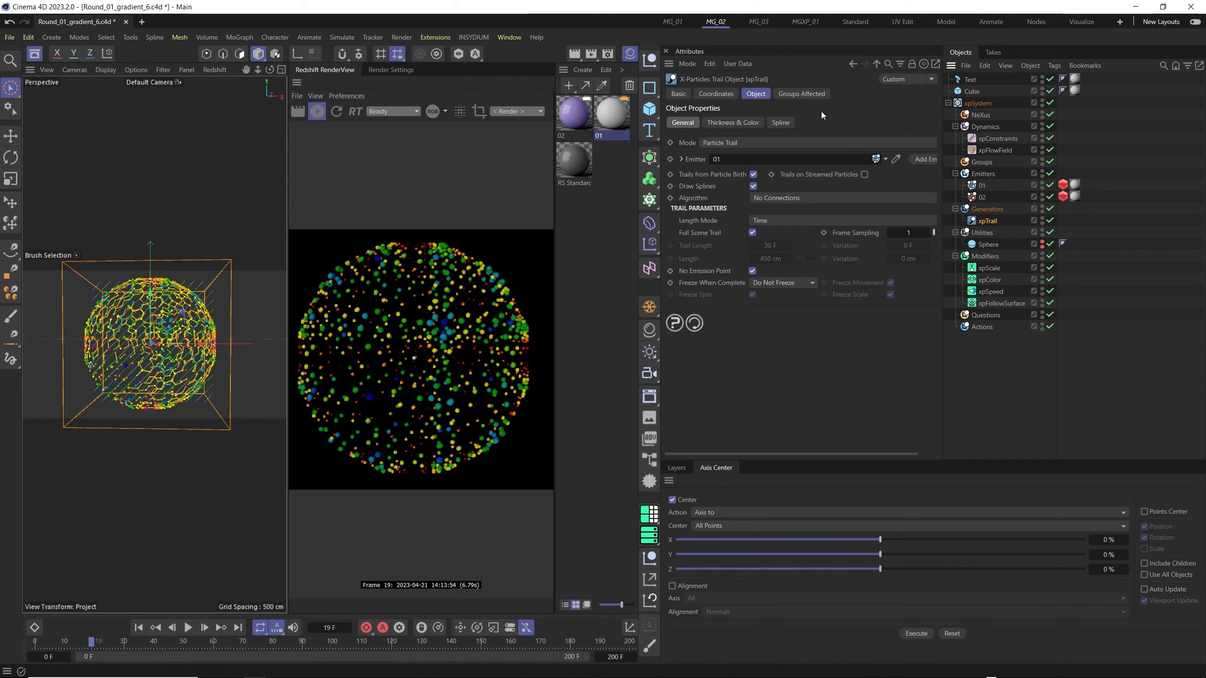
Look at emitter 01's display settings, return to xpTrail and replay the simulation from the first frame to frame 11
{"action": "left_click", "coordinate": [983, 185]}
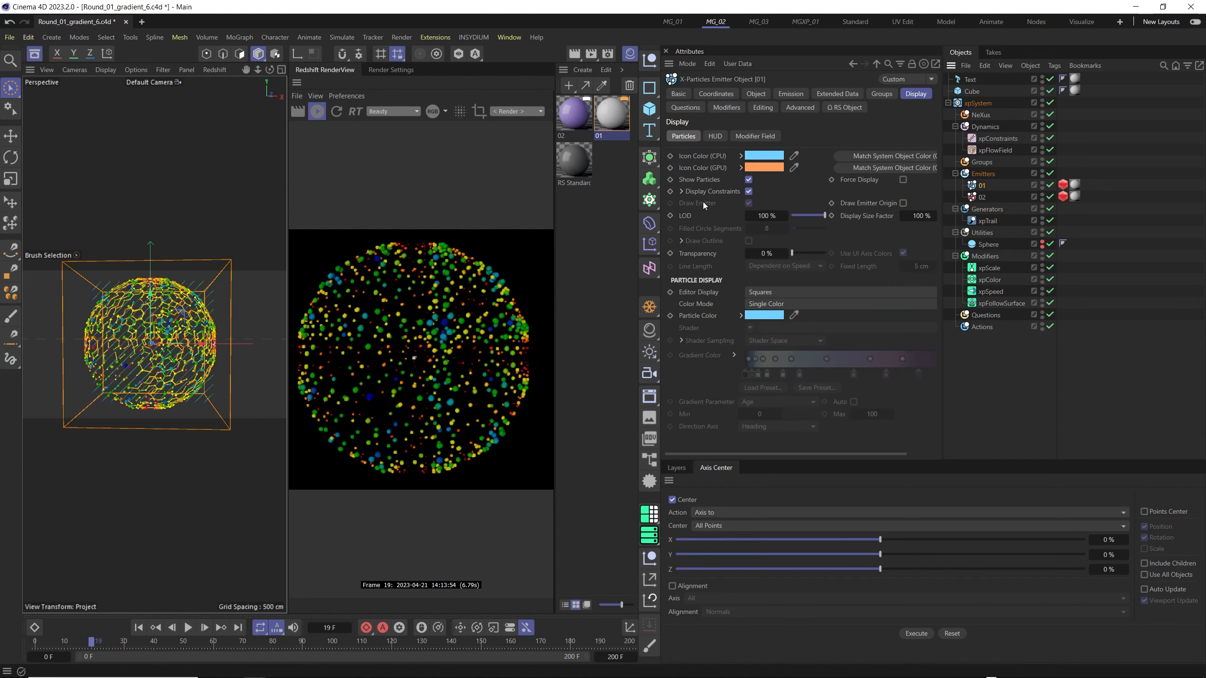
{"action": "left_click", "coordinate": [986, 222]}
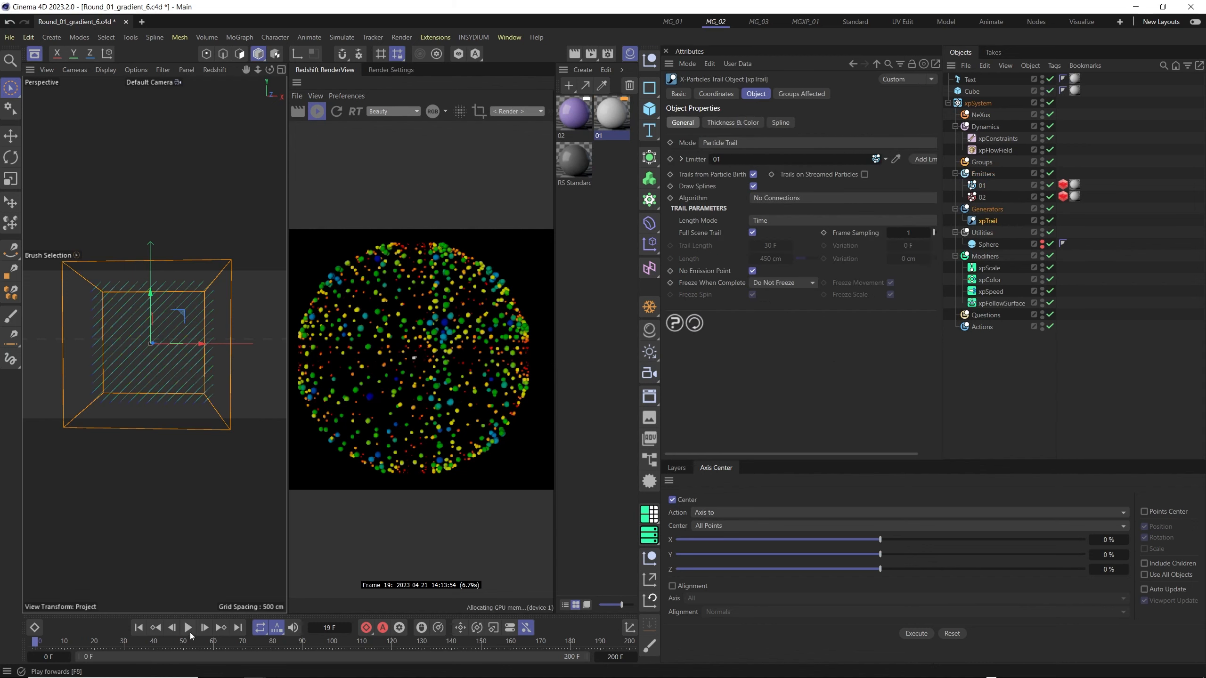
{"action": "left_click", "coordinate": [189, 628]}
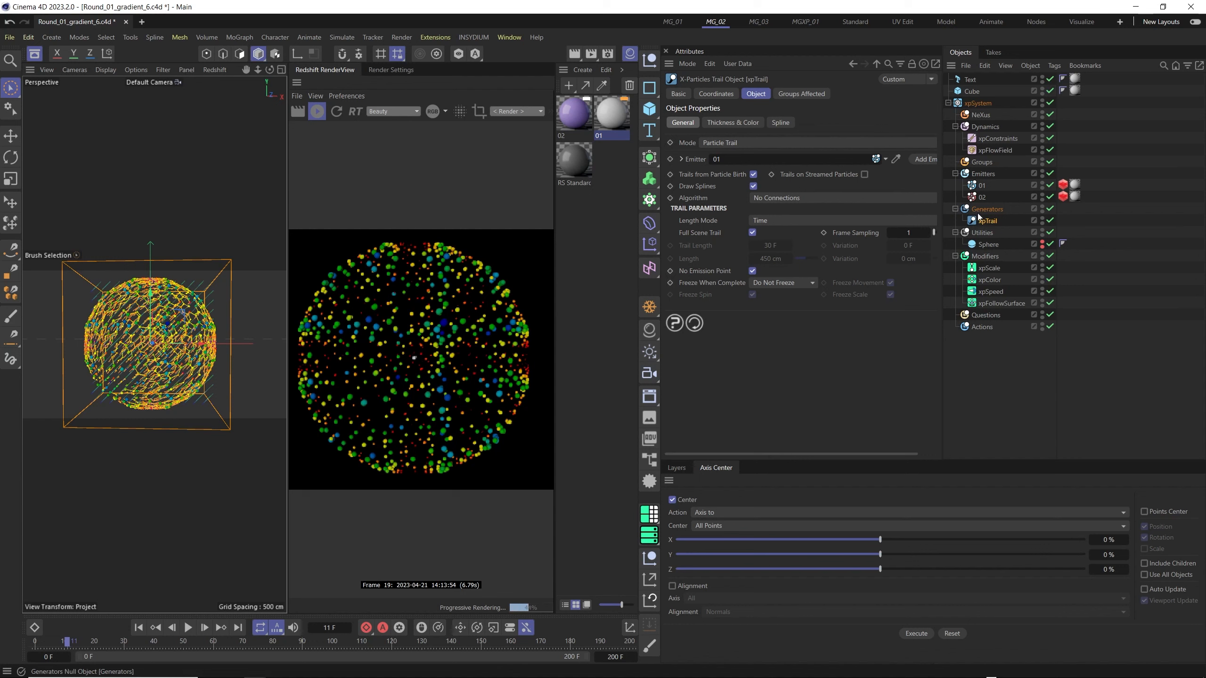
Set xpTrail's Algorithm to Constraints and choose the Distance constraint type for its splines
{"action": "left_click", "coordinate": [789, 197]}
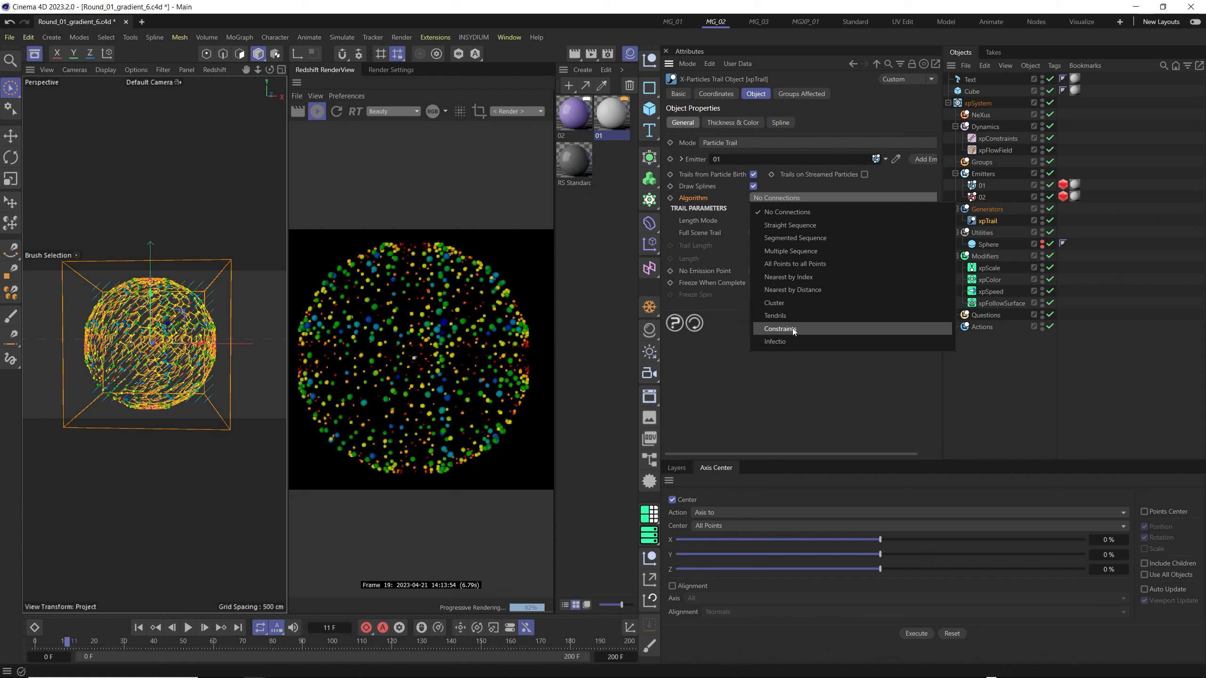
{"action": "left_click", "coordinate": [807, 329]}
{"action": "left_click", "coordinate": [831, 221]}
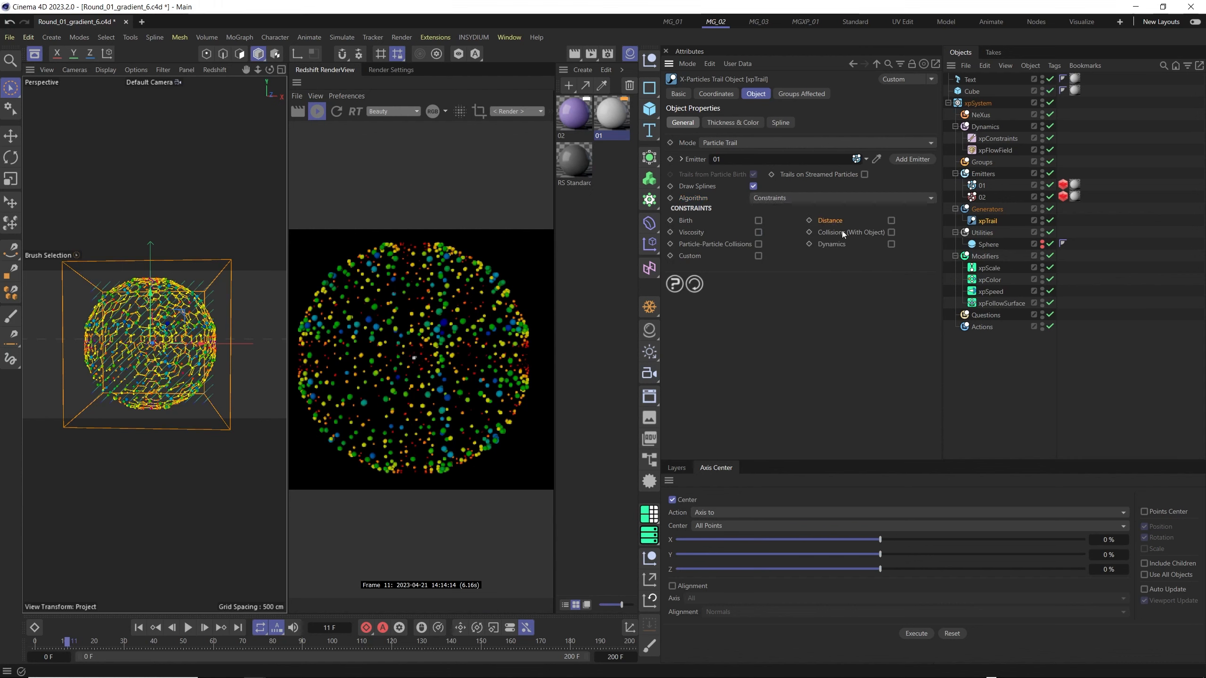